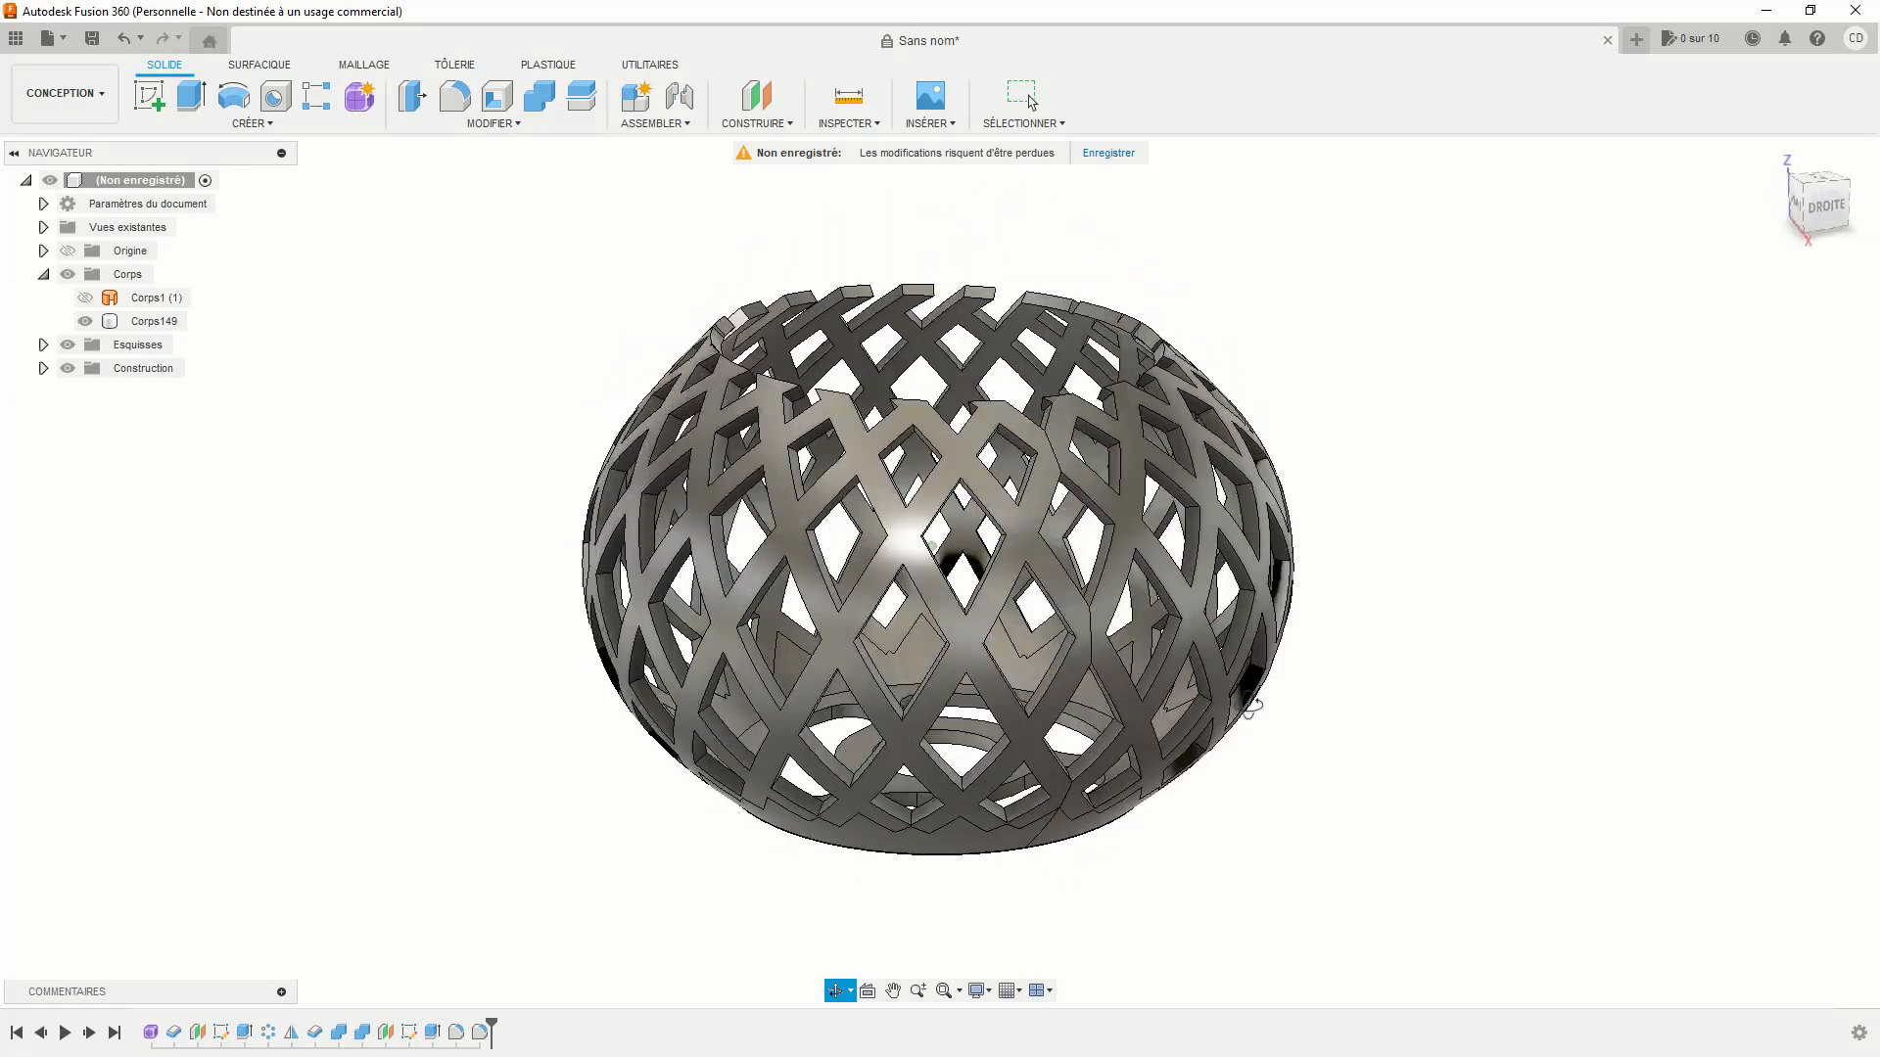
shift+middle_drag(1374, 691, 1296, 723)
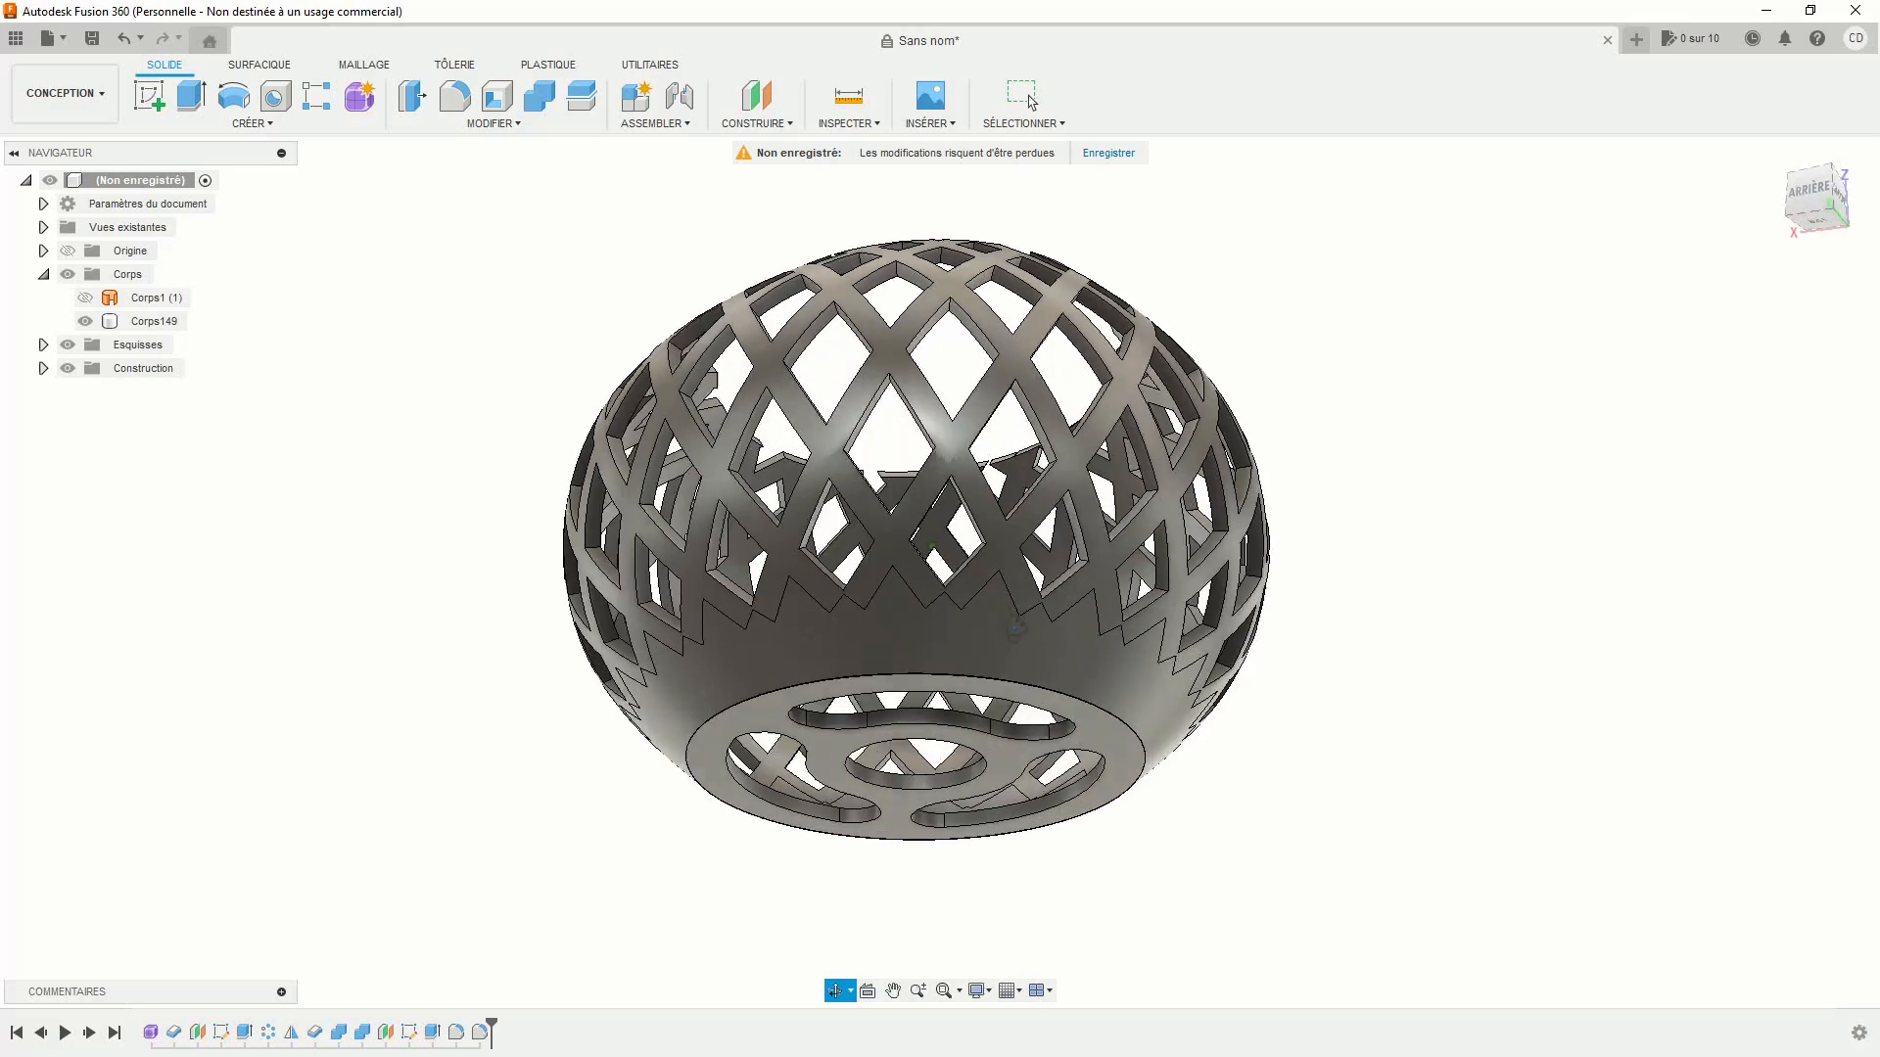
mouse_move(1014, 628)
shift+middle_down()
mouse_move(1007, 580)
mouse_move(995, 629)
shift+middle_up()
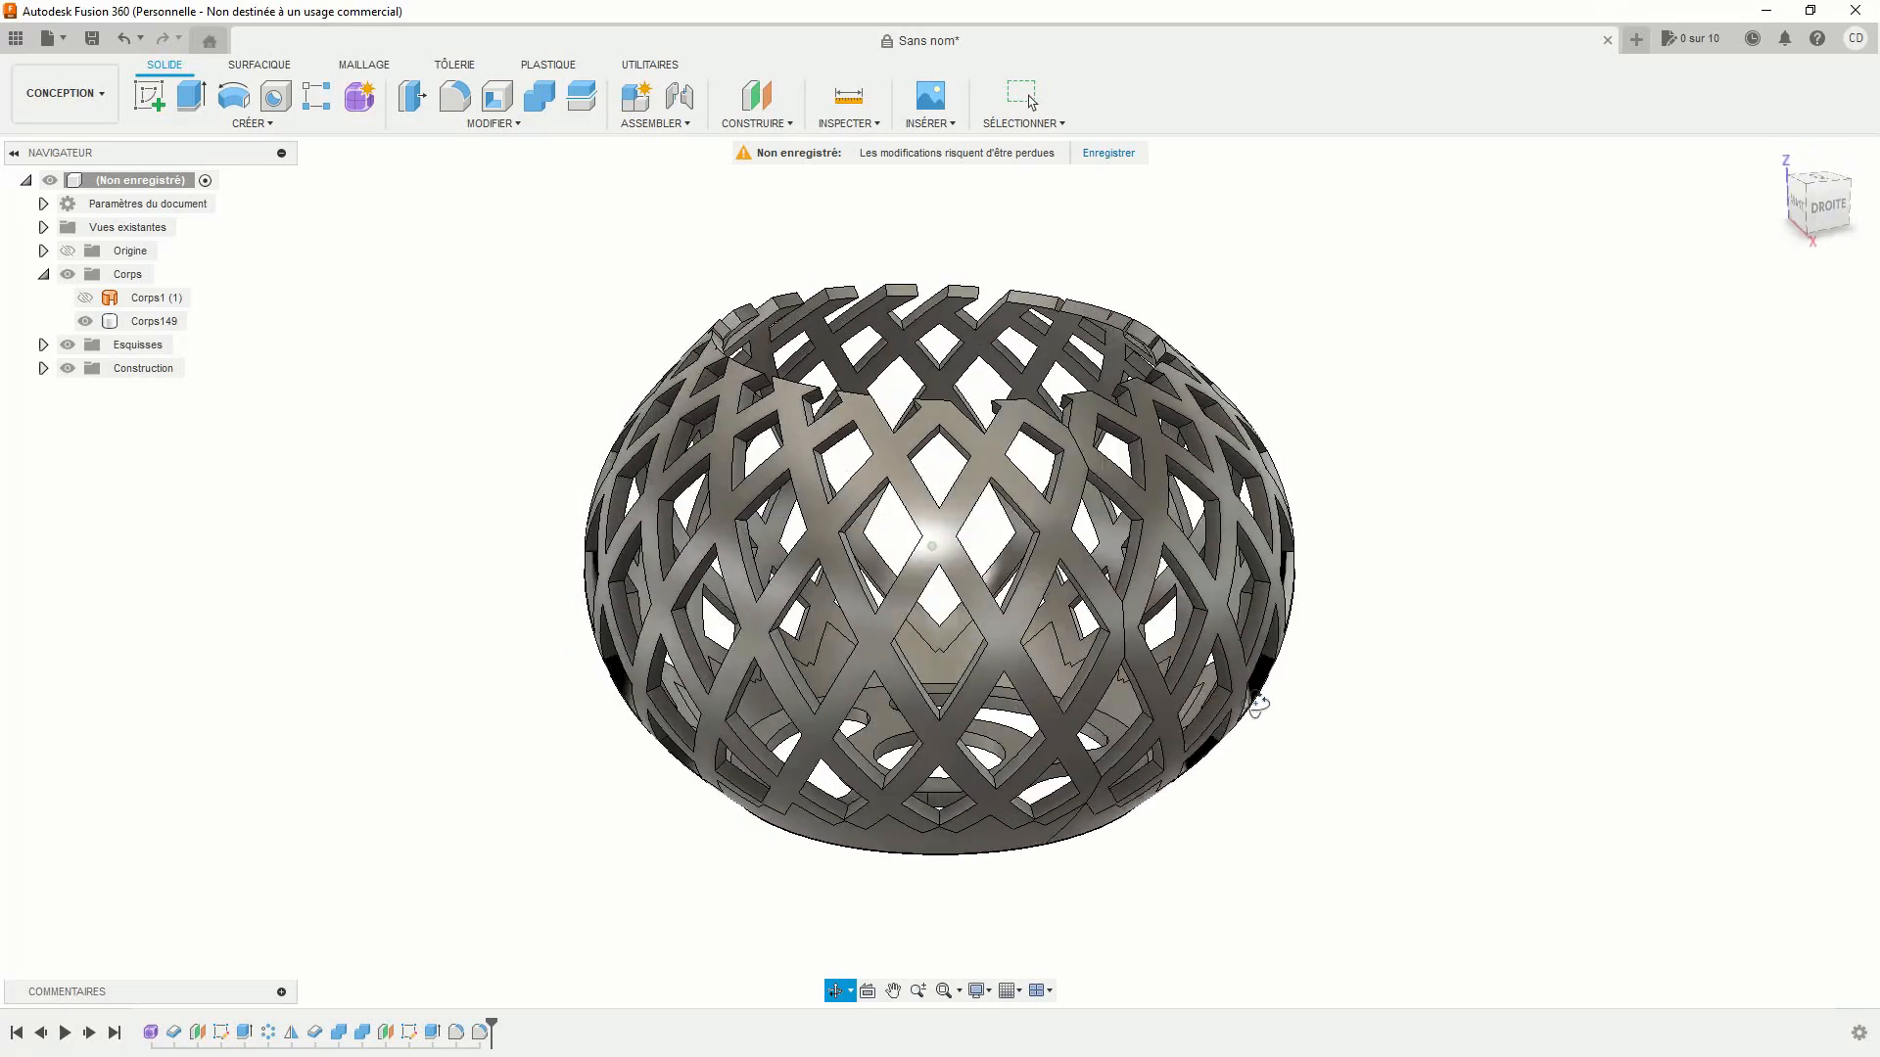
shift+middle_drag(1305, 738, 1363, 715)
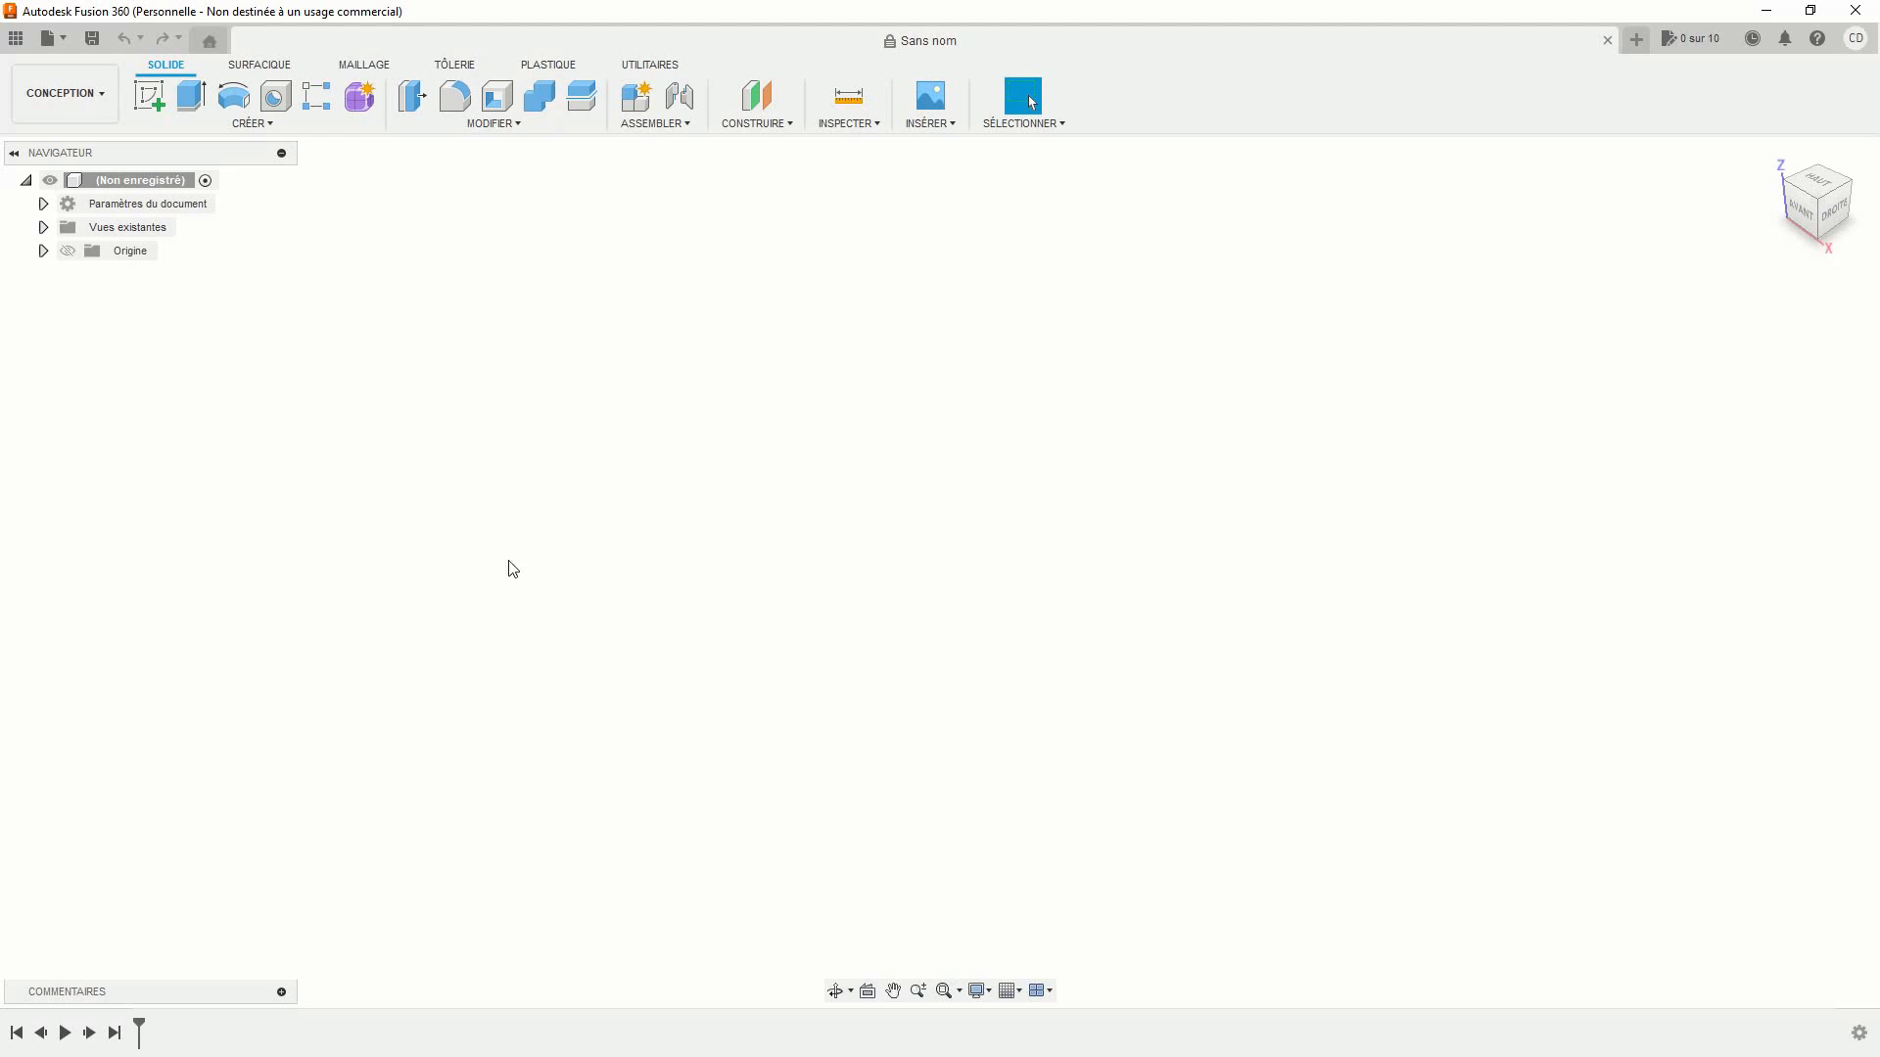
- Start a form and draw a cylinder about 173 mm in diameter, centred on the origin in the horizontal plane
click(359, 97)
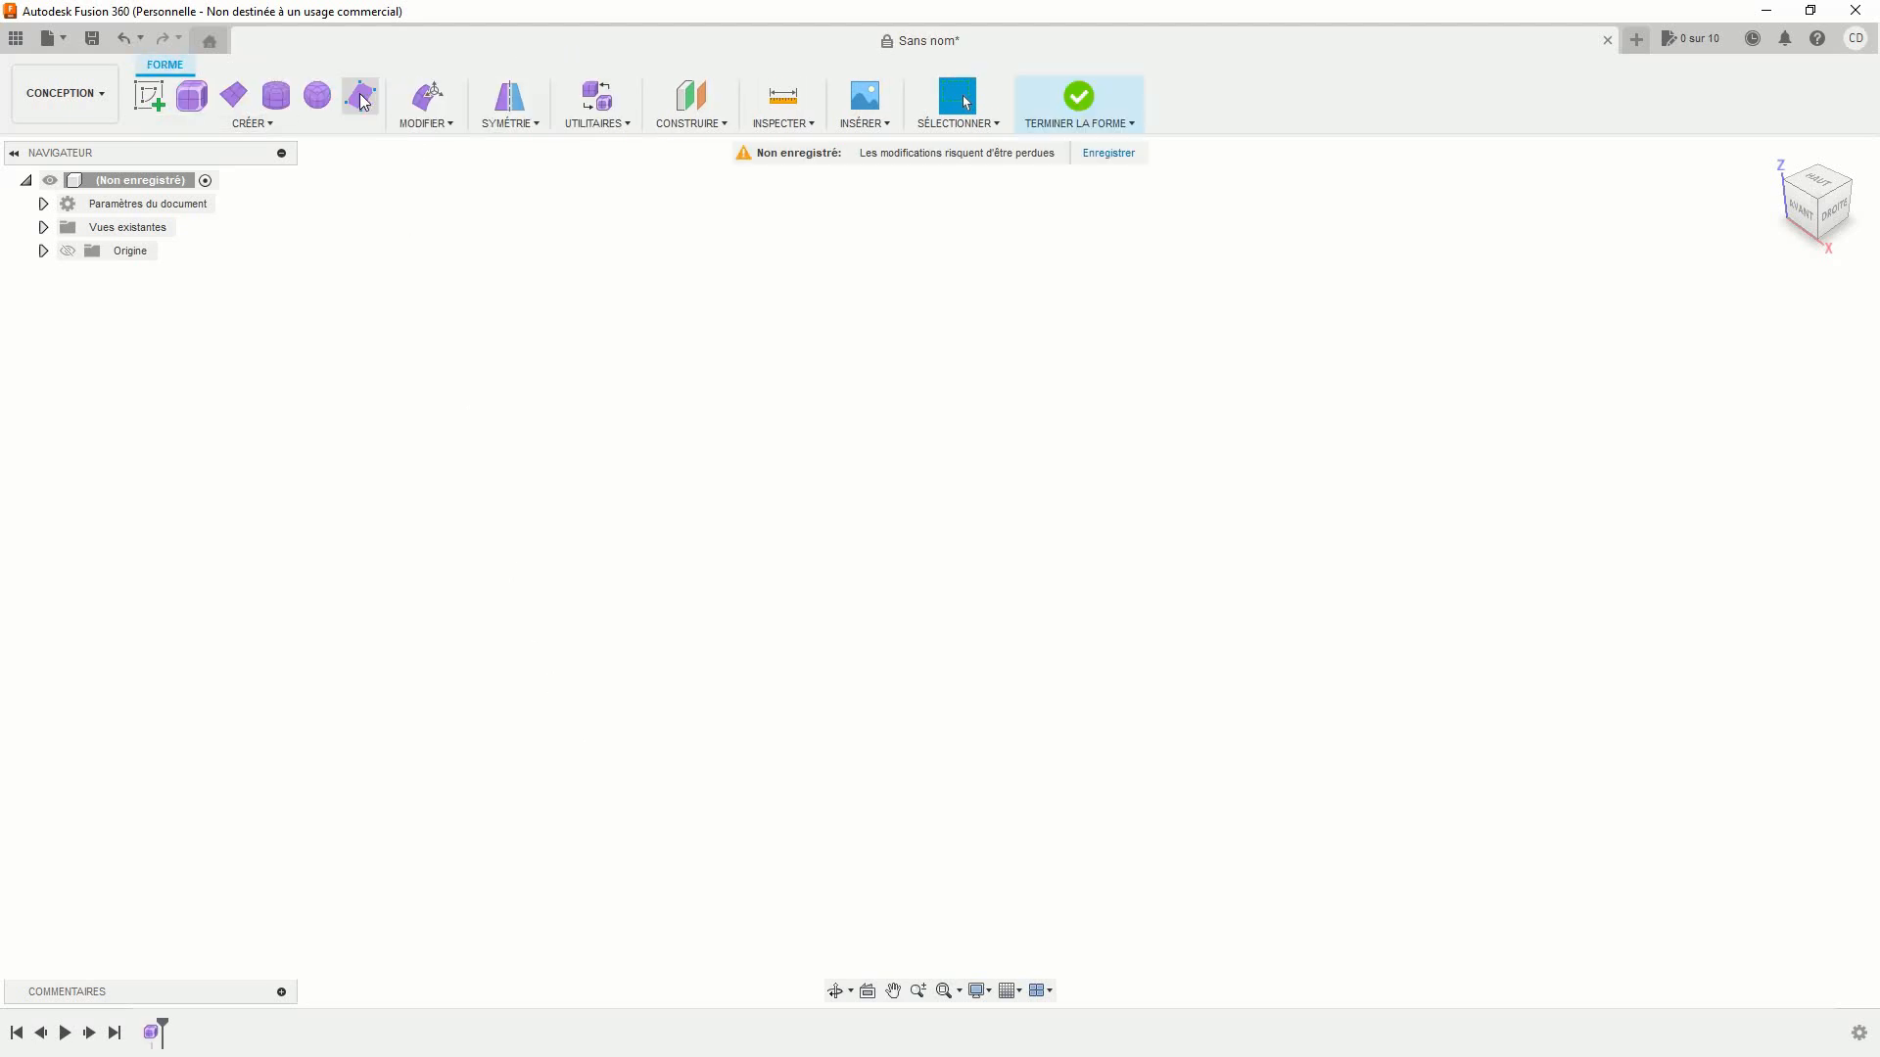
click(278, 96)
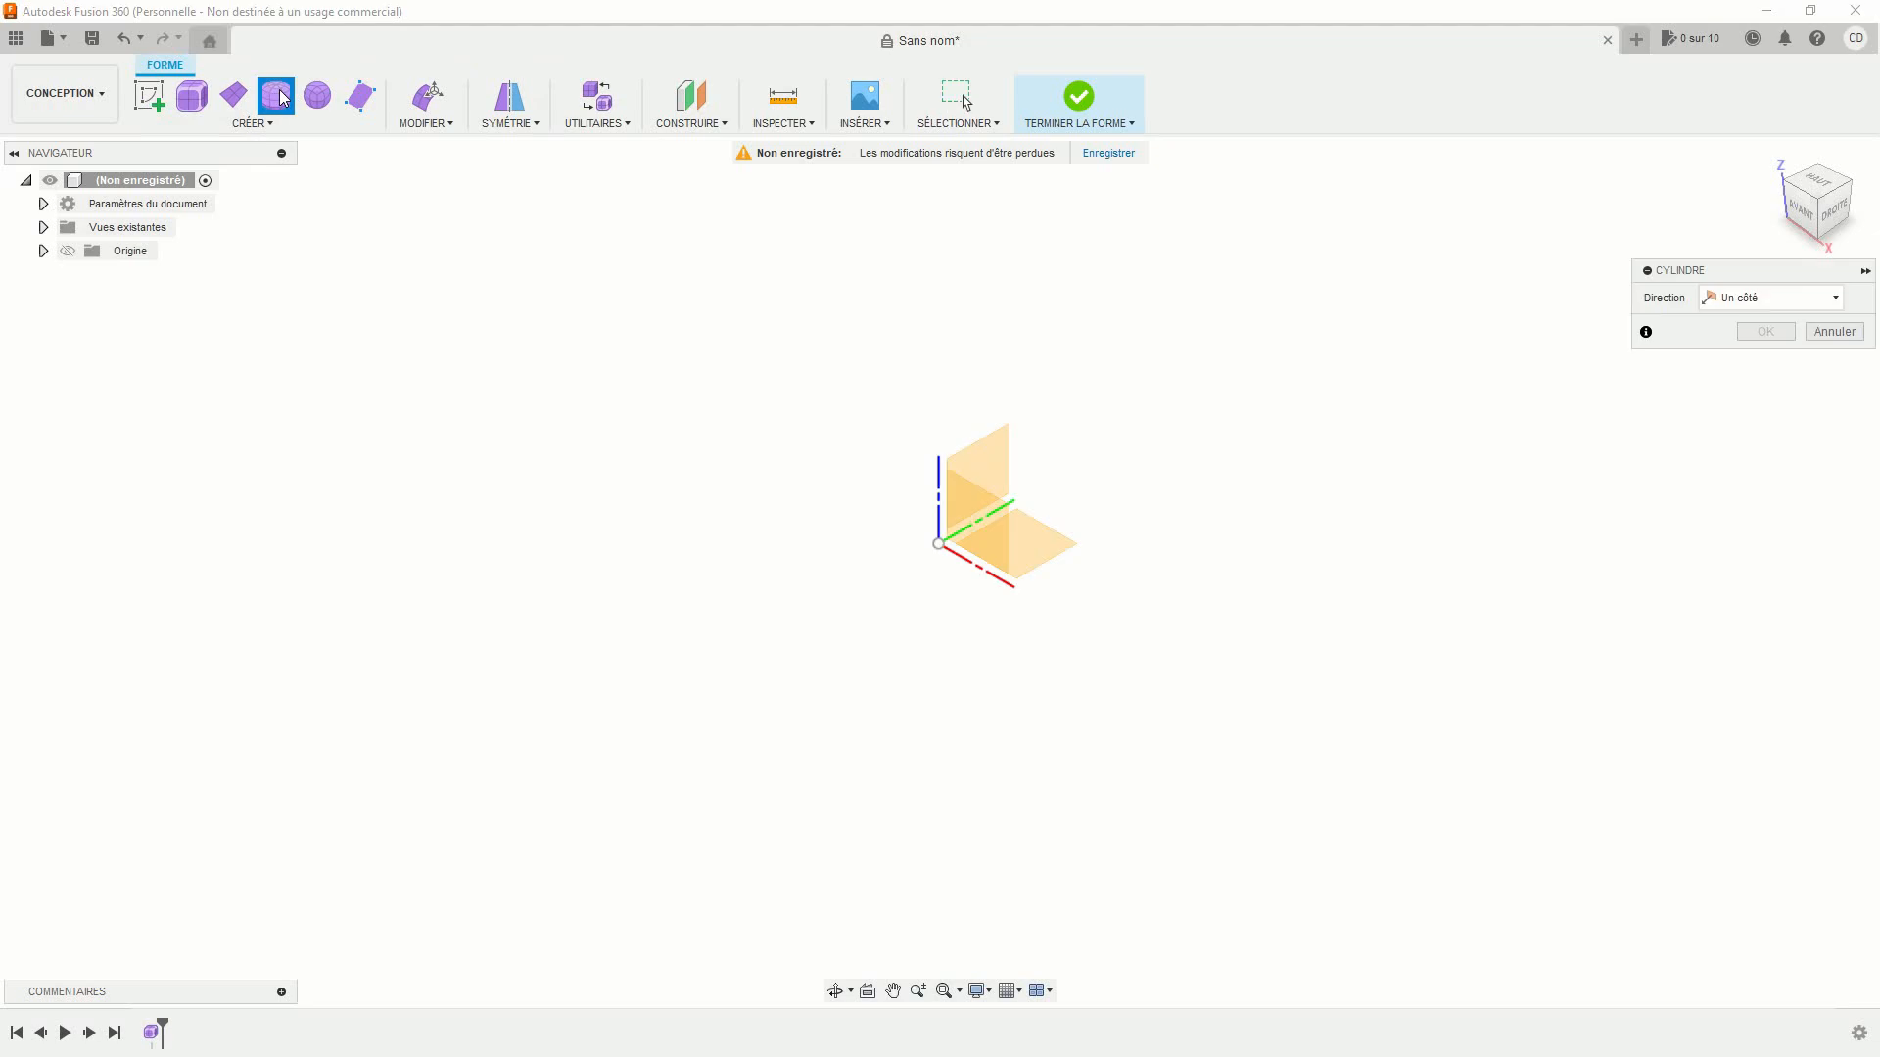
click(1041, 554)
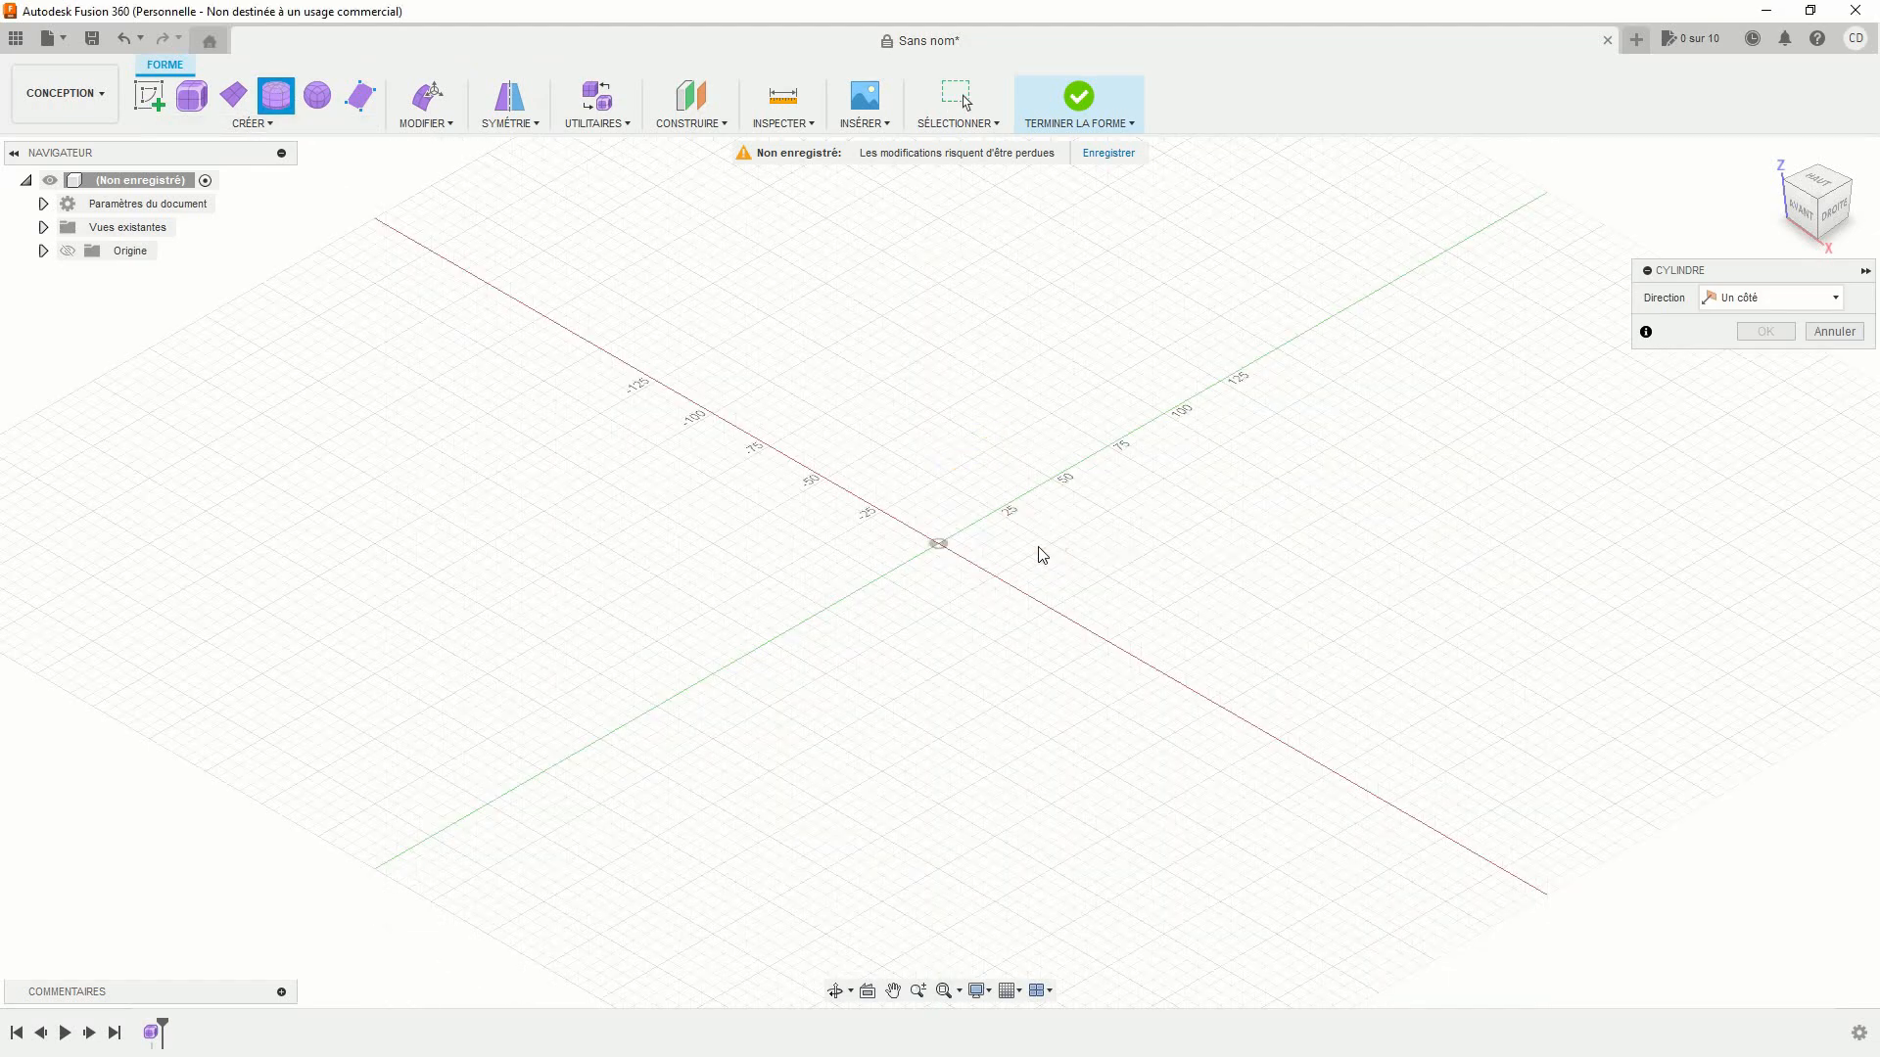
click(942, 544)
text(180)
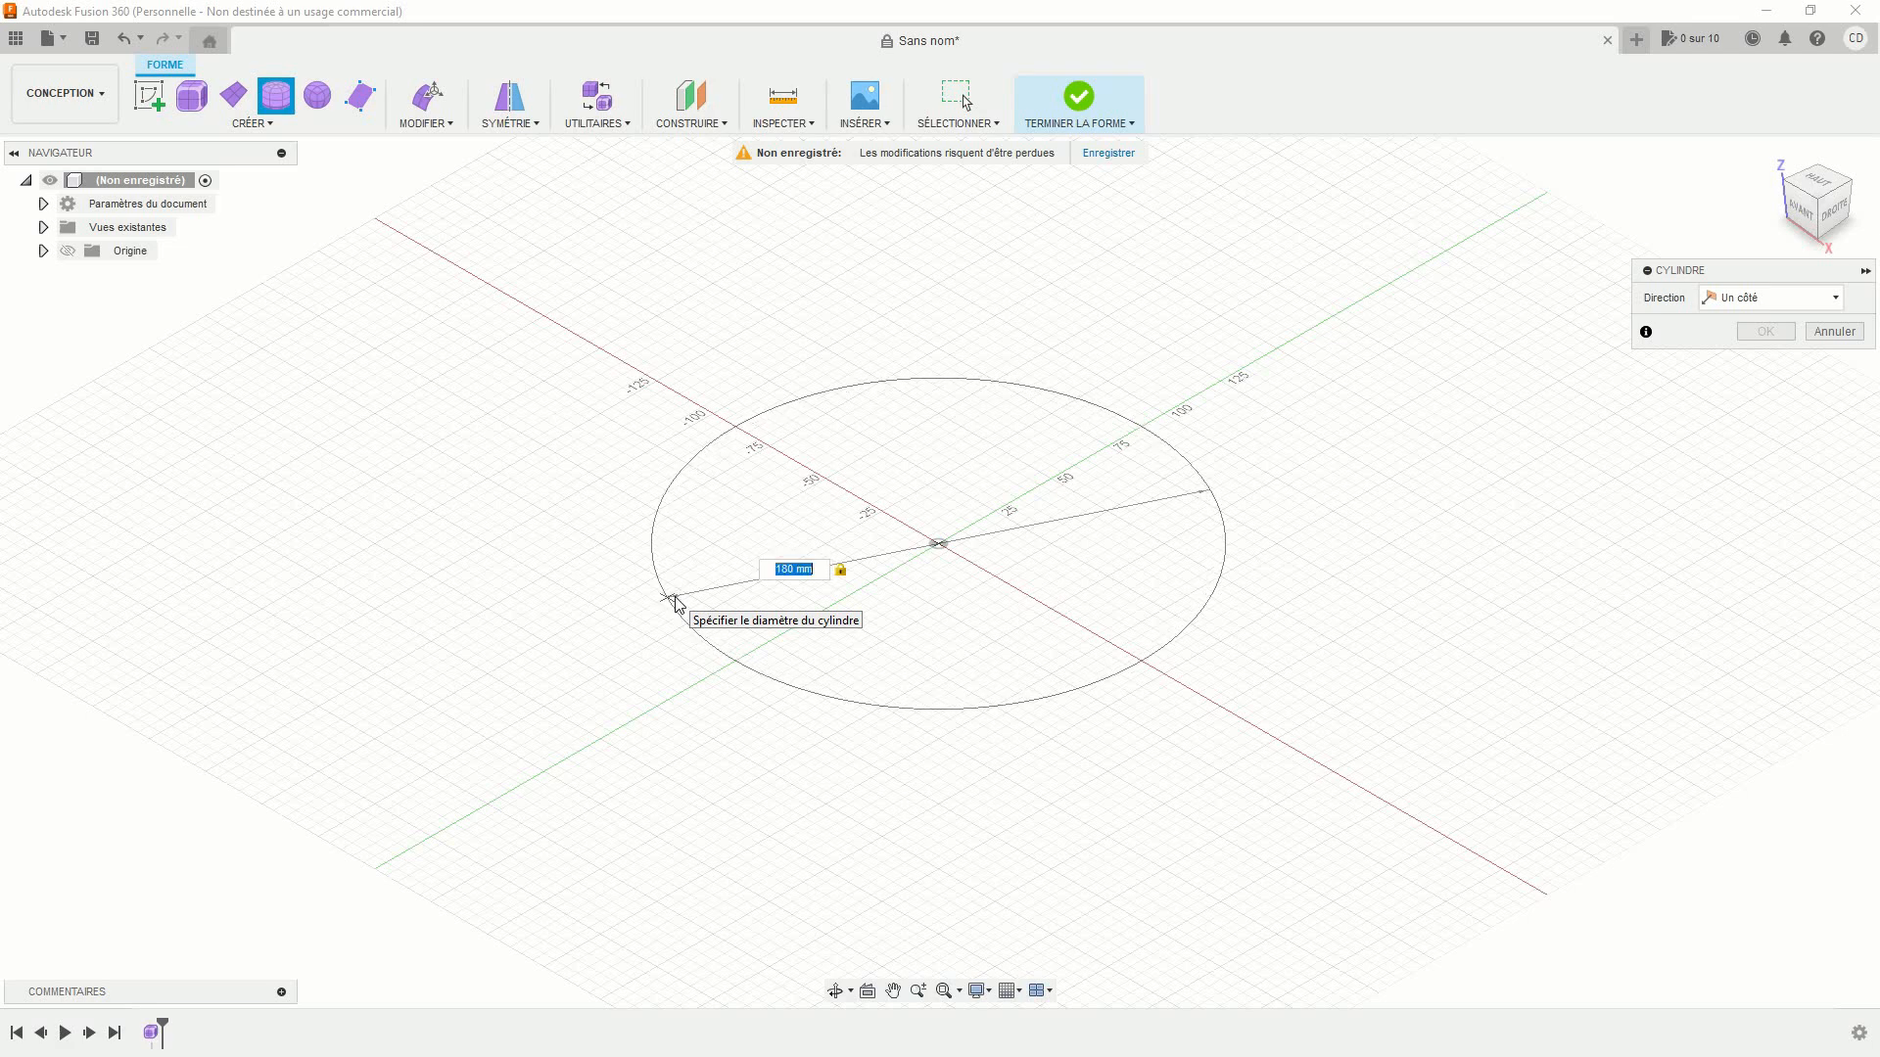
click(675, 604)
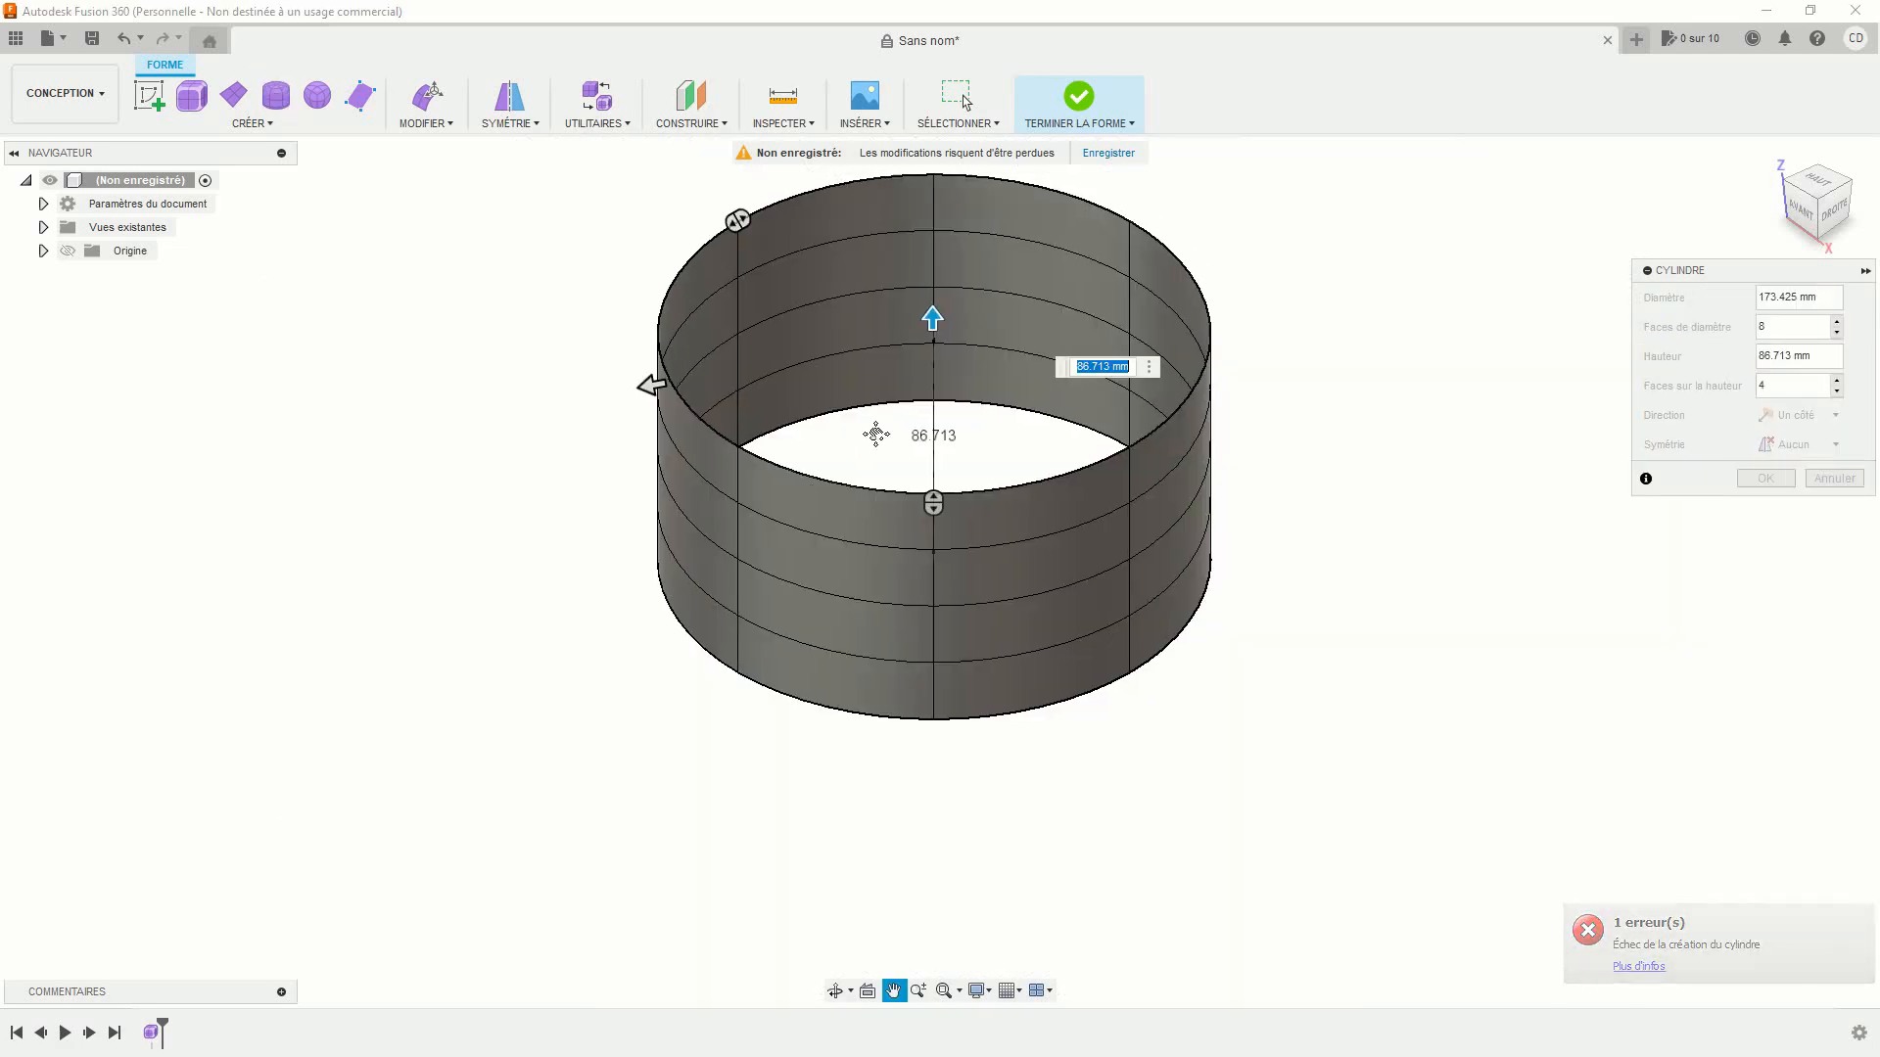
- Set the cylinder's height to 160 mm and create it
drag(890, 453, 890, 365)
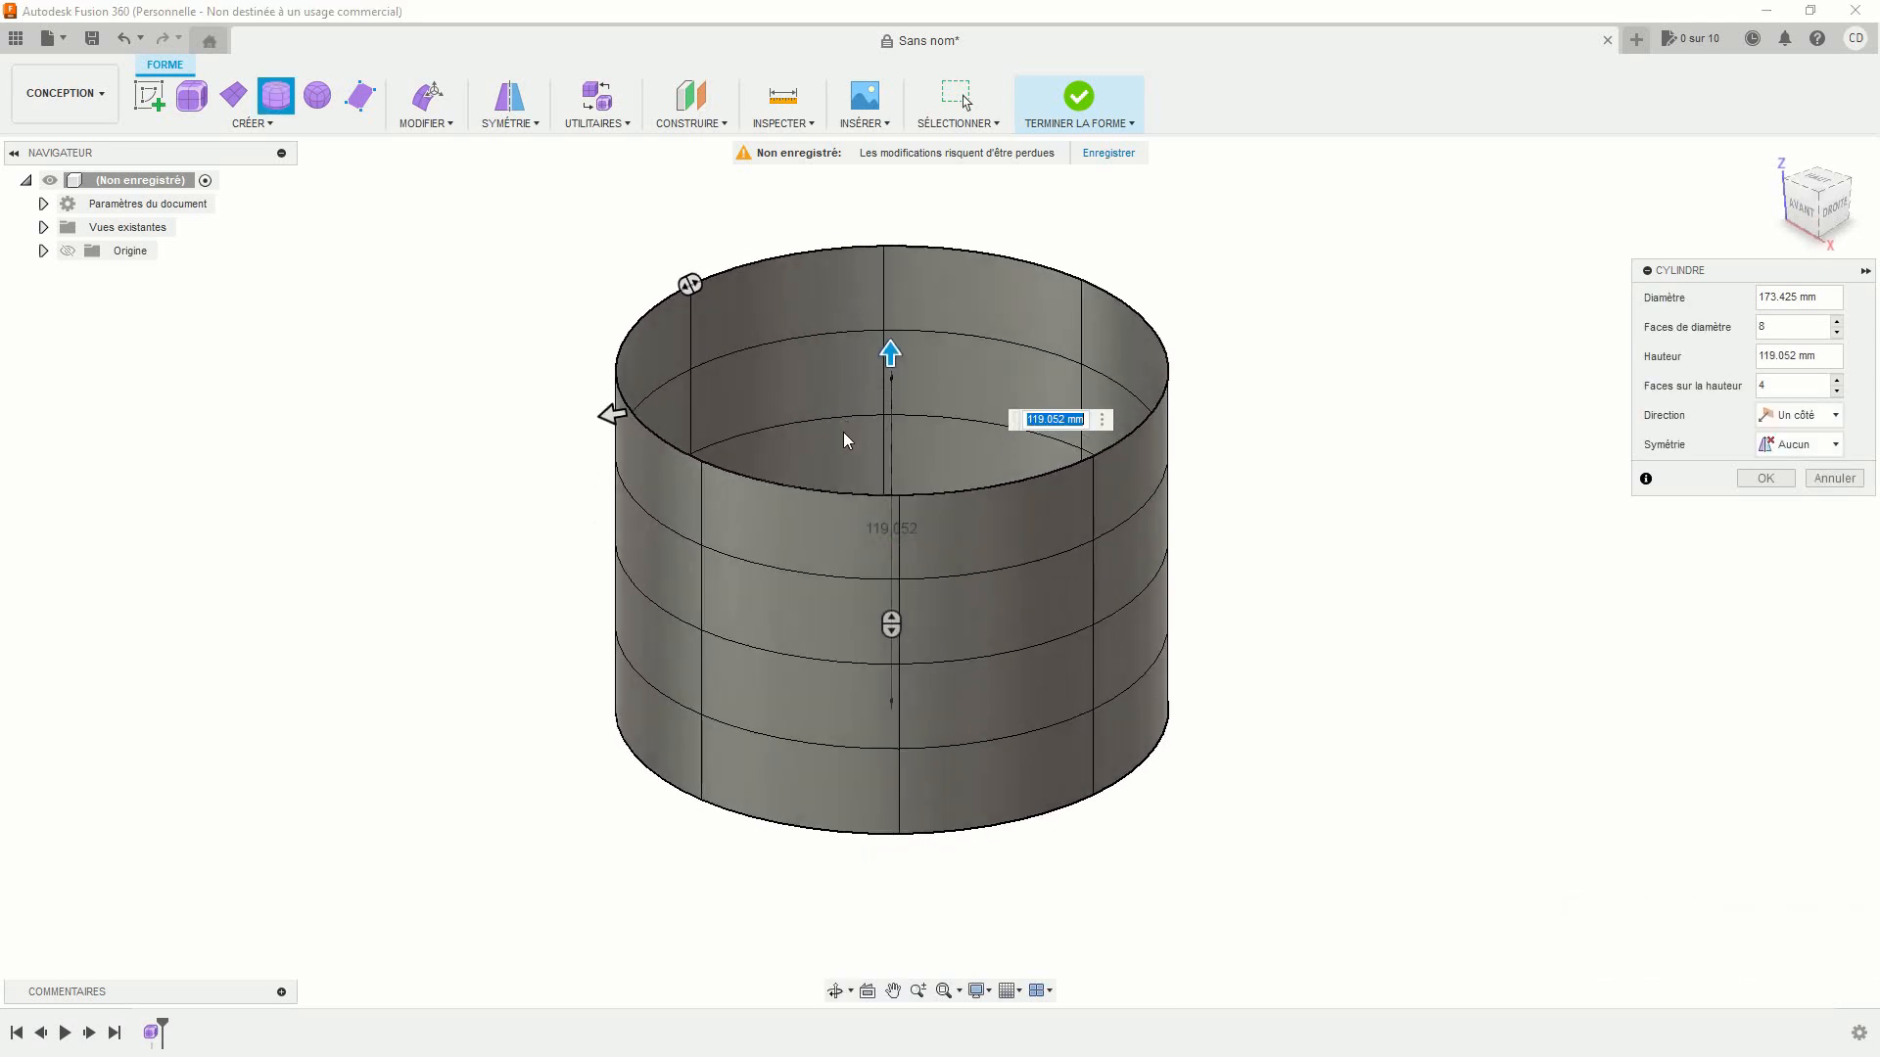
text(160)
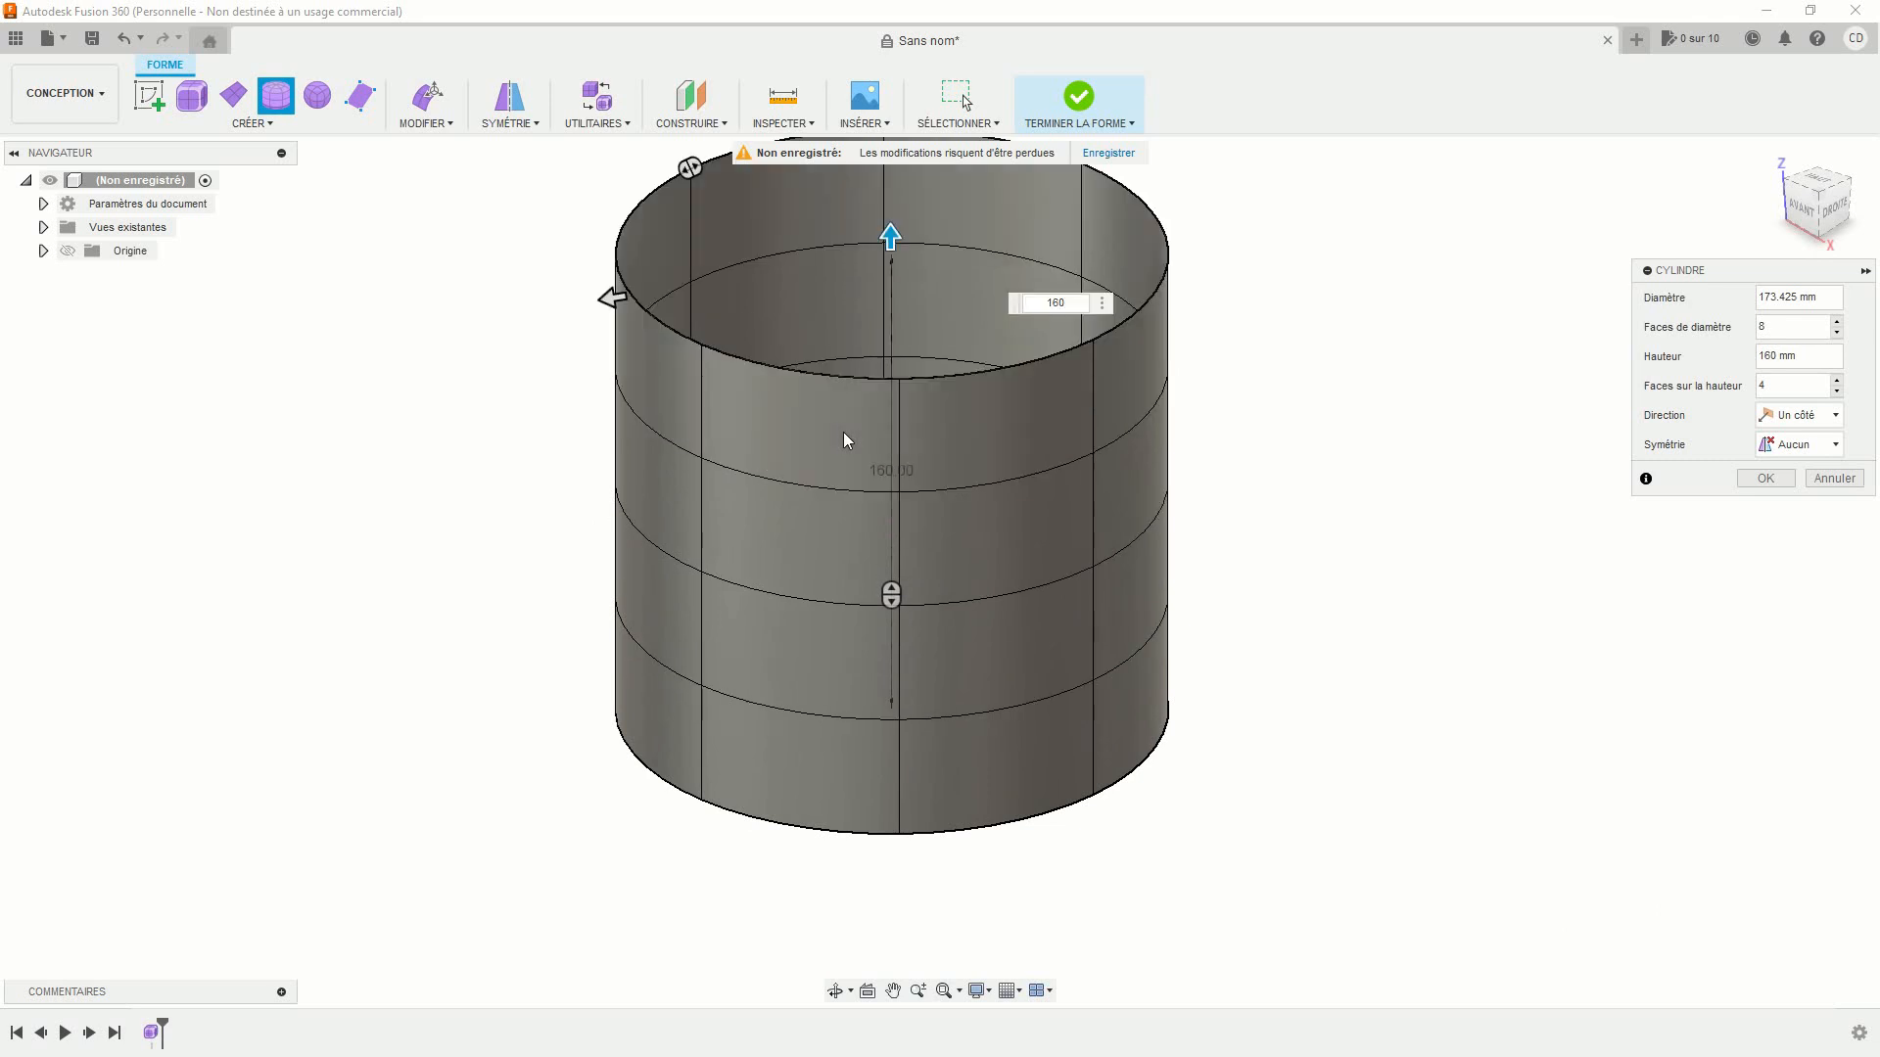
key(Return)
- Scale the two middle rows of faces around the whole cylinder by 1.2 in the horizontal plane using Edit Form
middle_drag(1288, 509, 1285, 612)
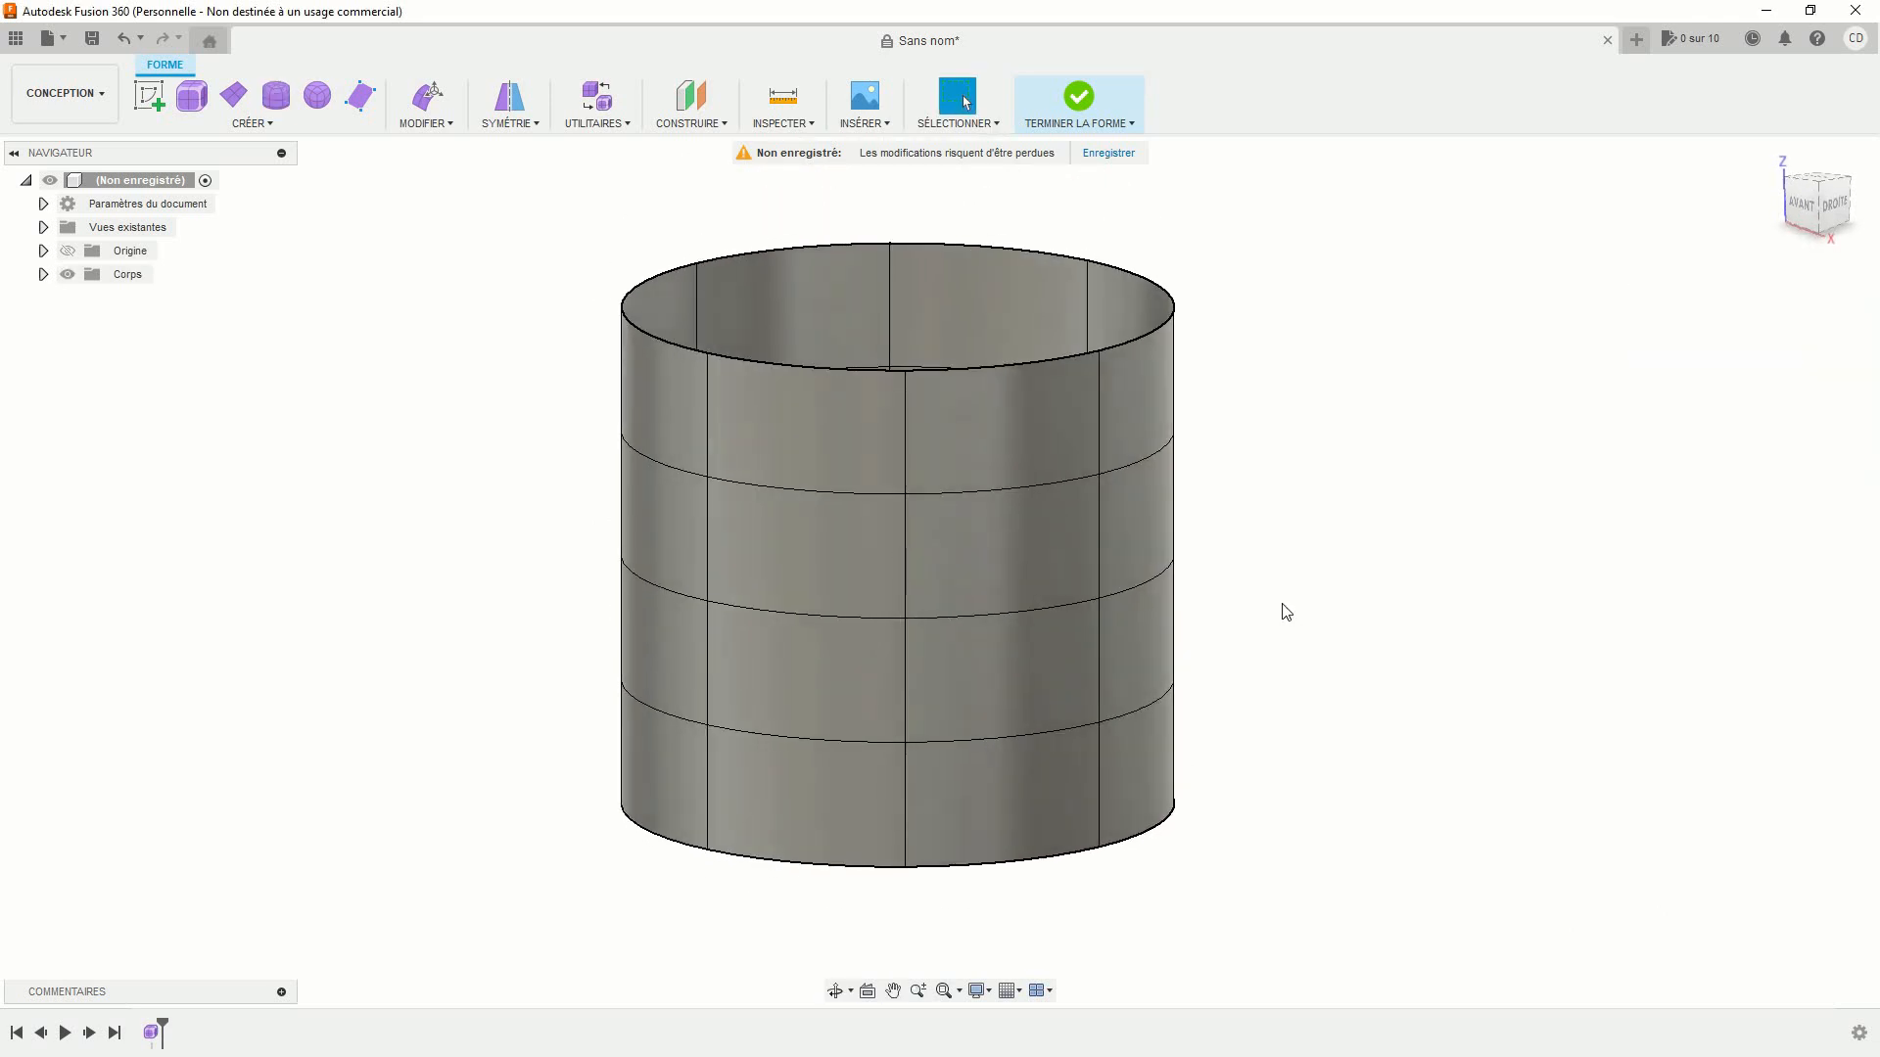
click(1798, 209)
drag(1351, 608, 620, 441)
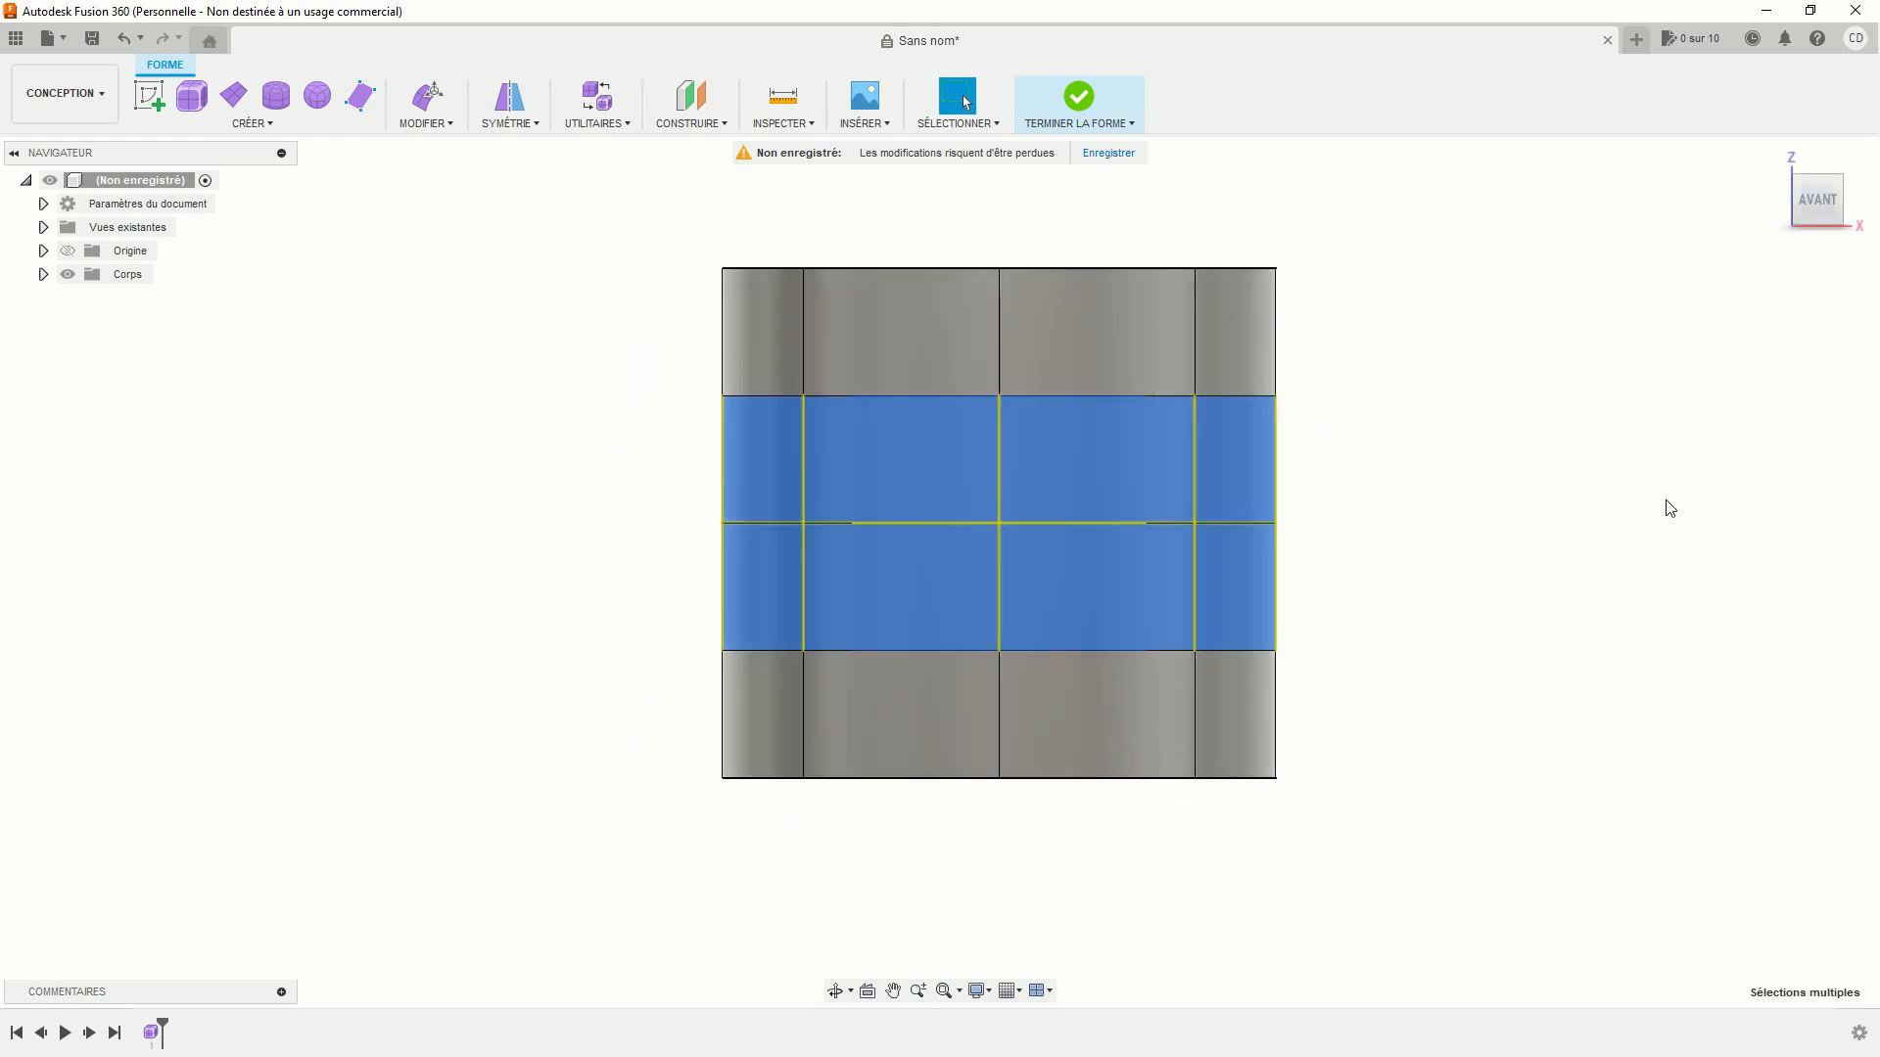
shift+middle_drag(1665, 504, 1437, 492)
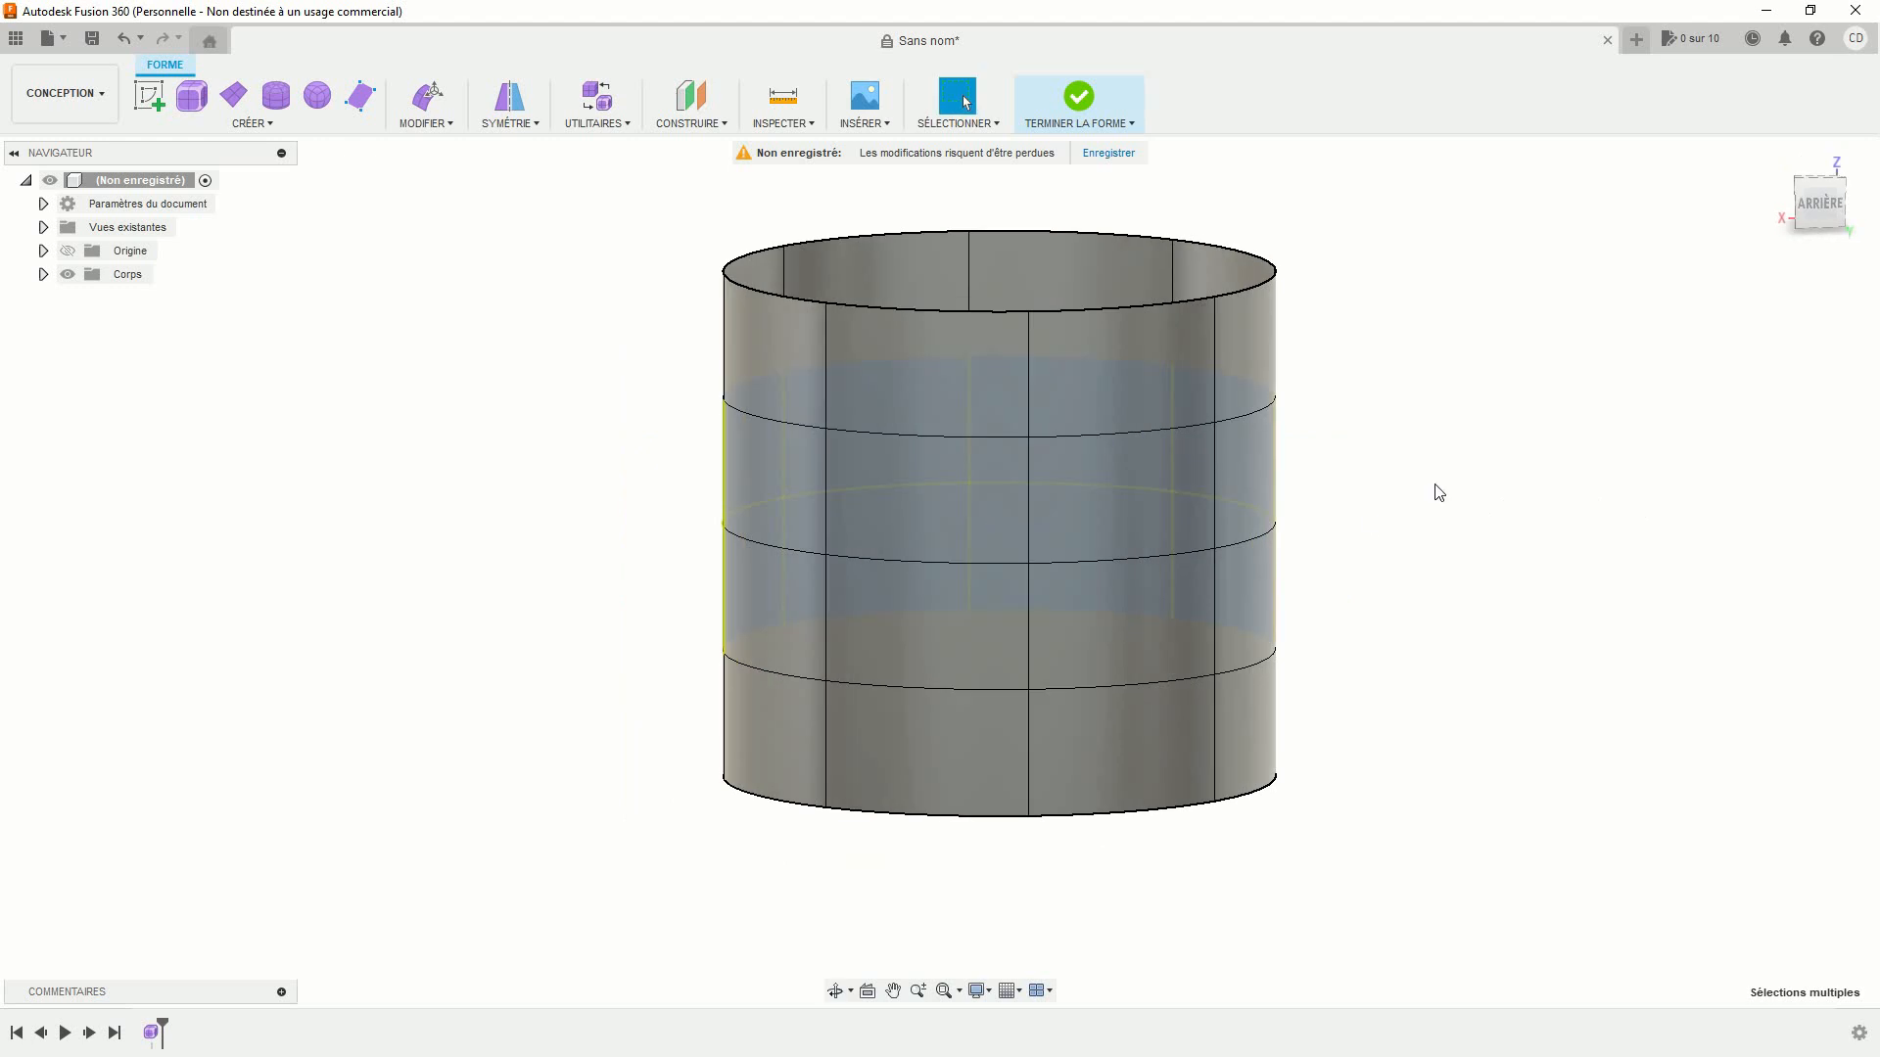
click(1819, 202)
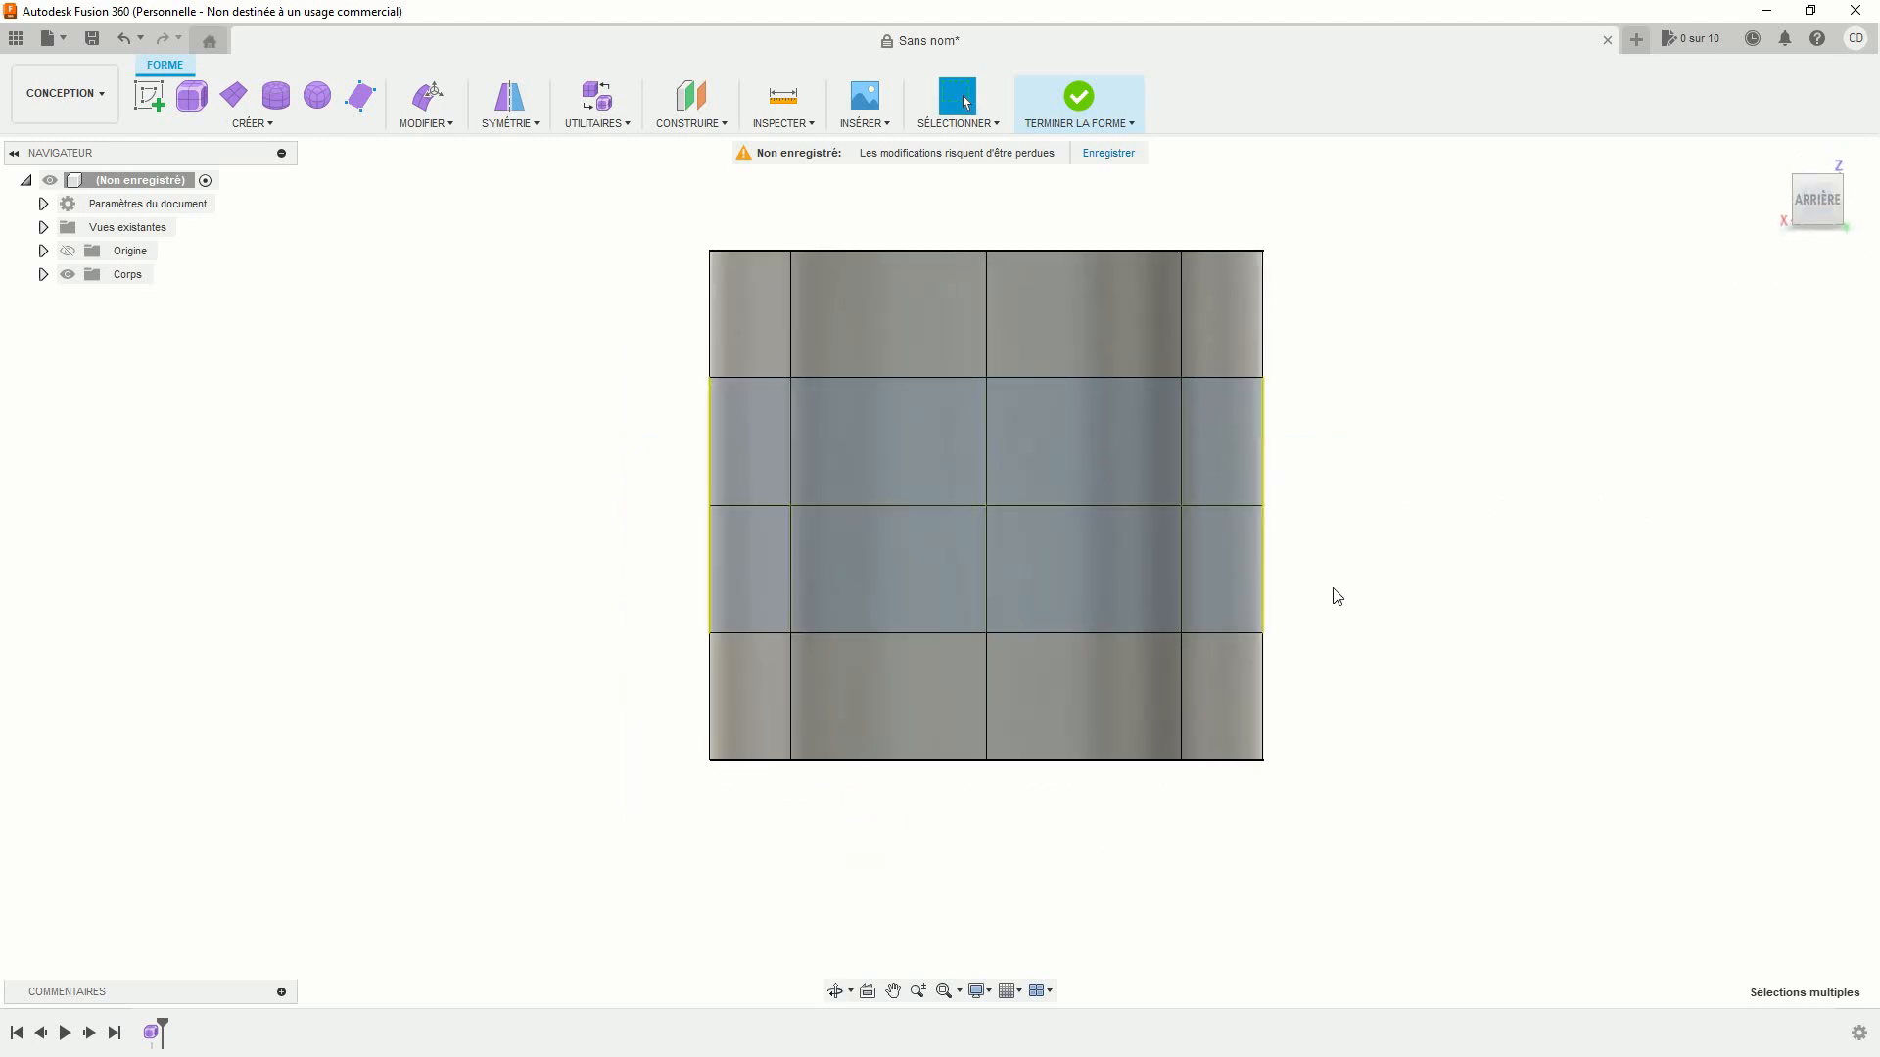
drag(1333, 583, 621, 411)
scroll(546, 574, down, 3)
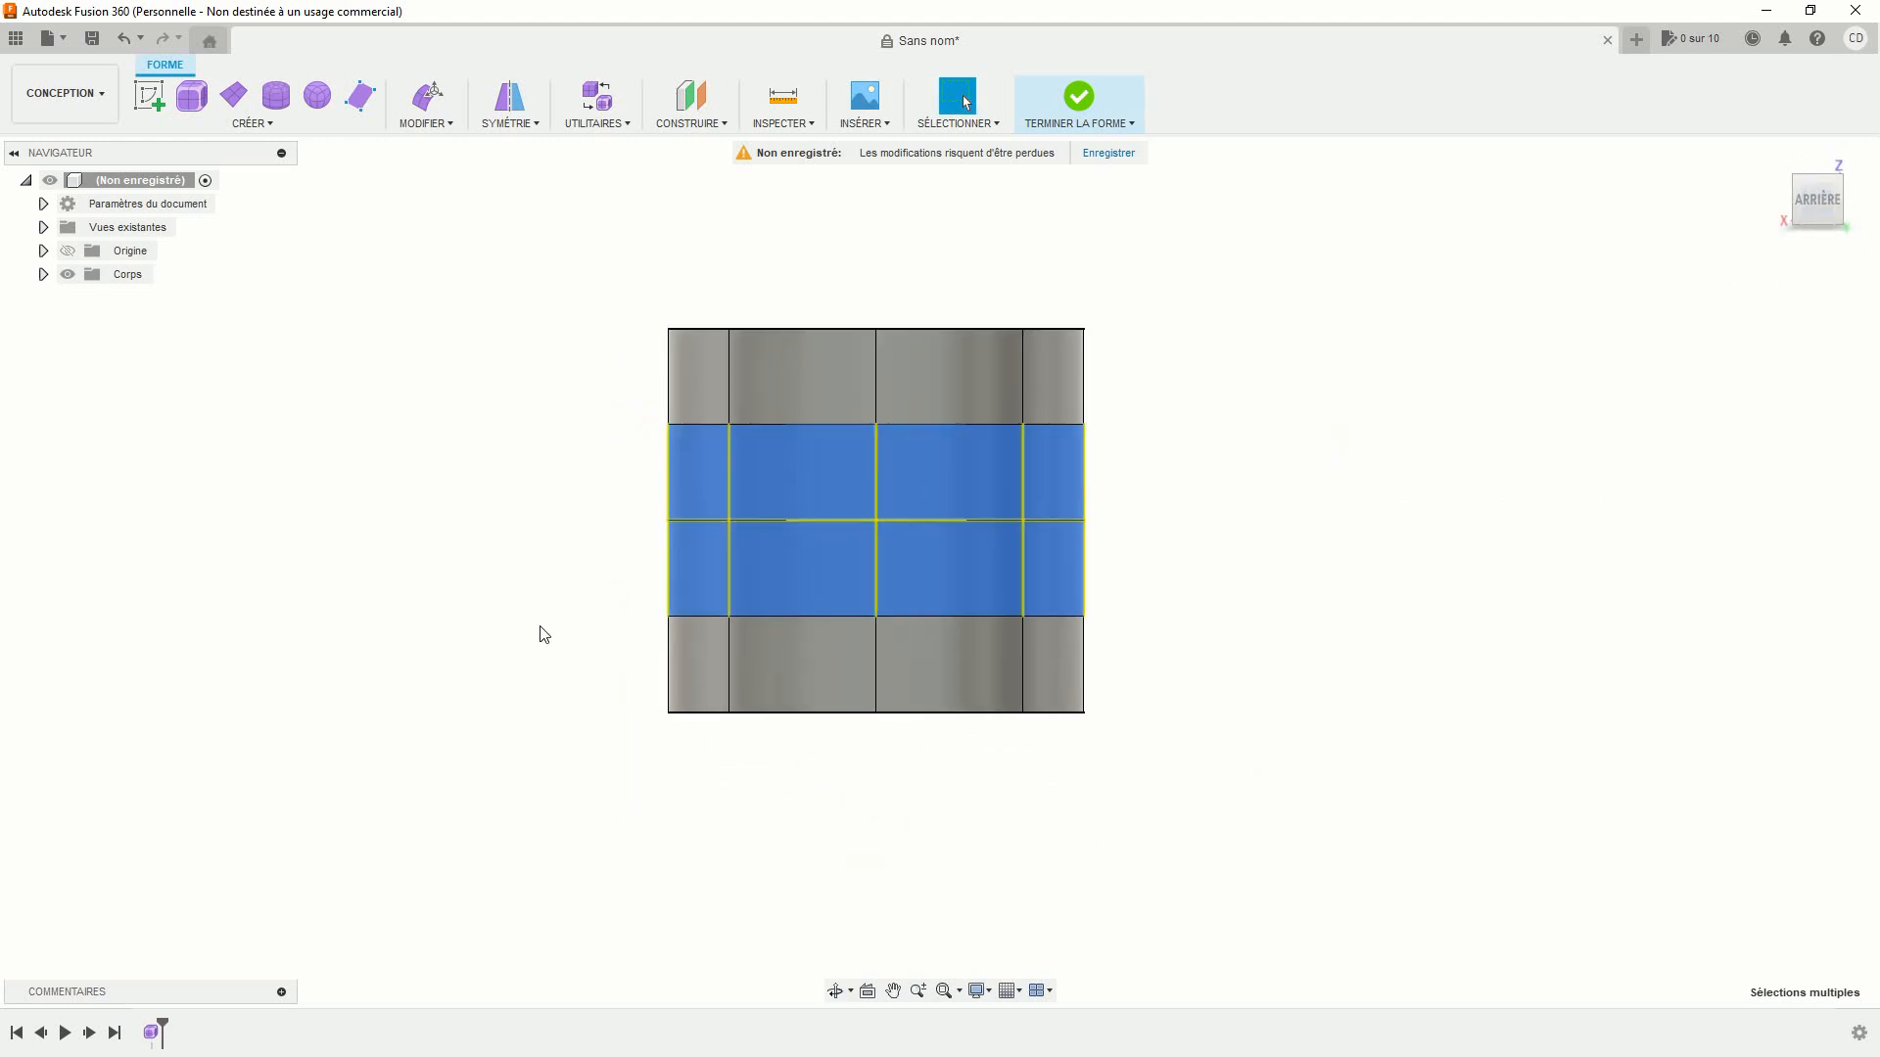
shift+middle_drag(544, 635, 934, 659)
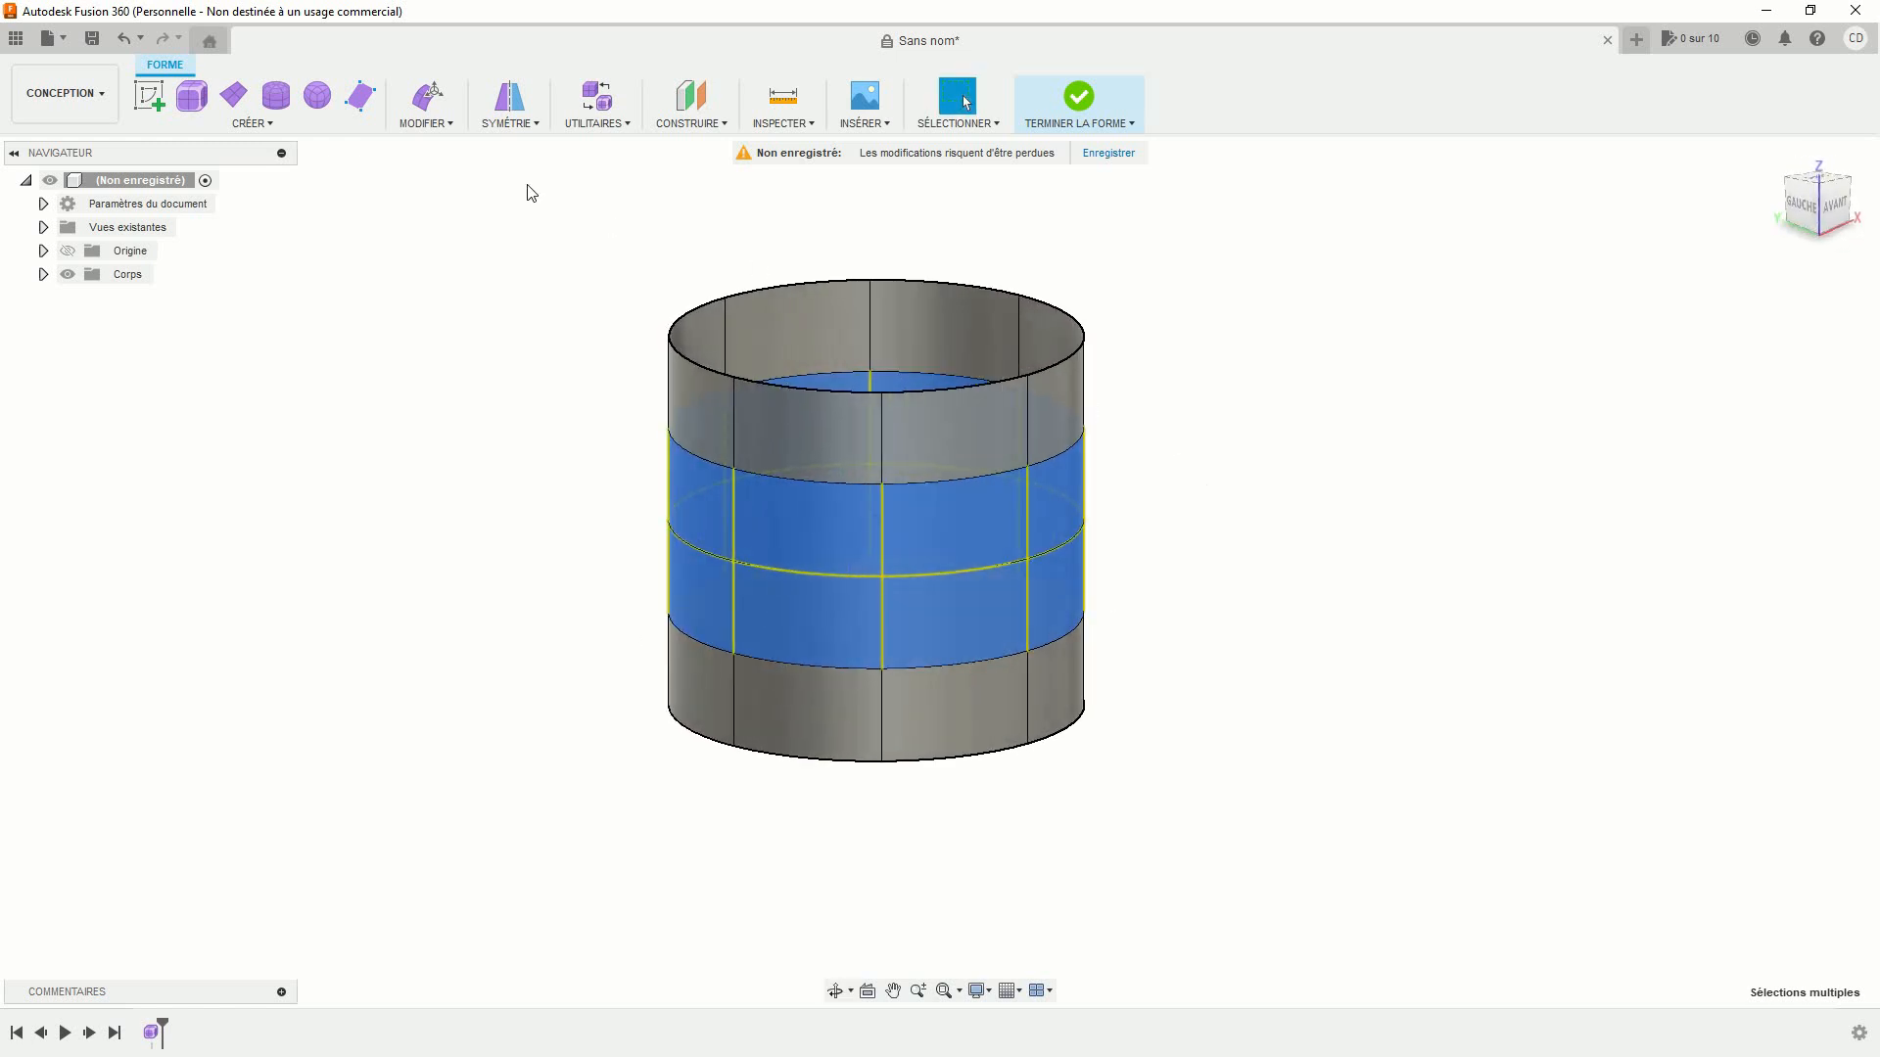
click(427, 98)
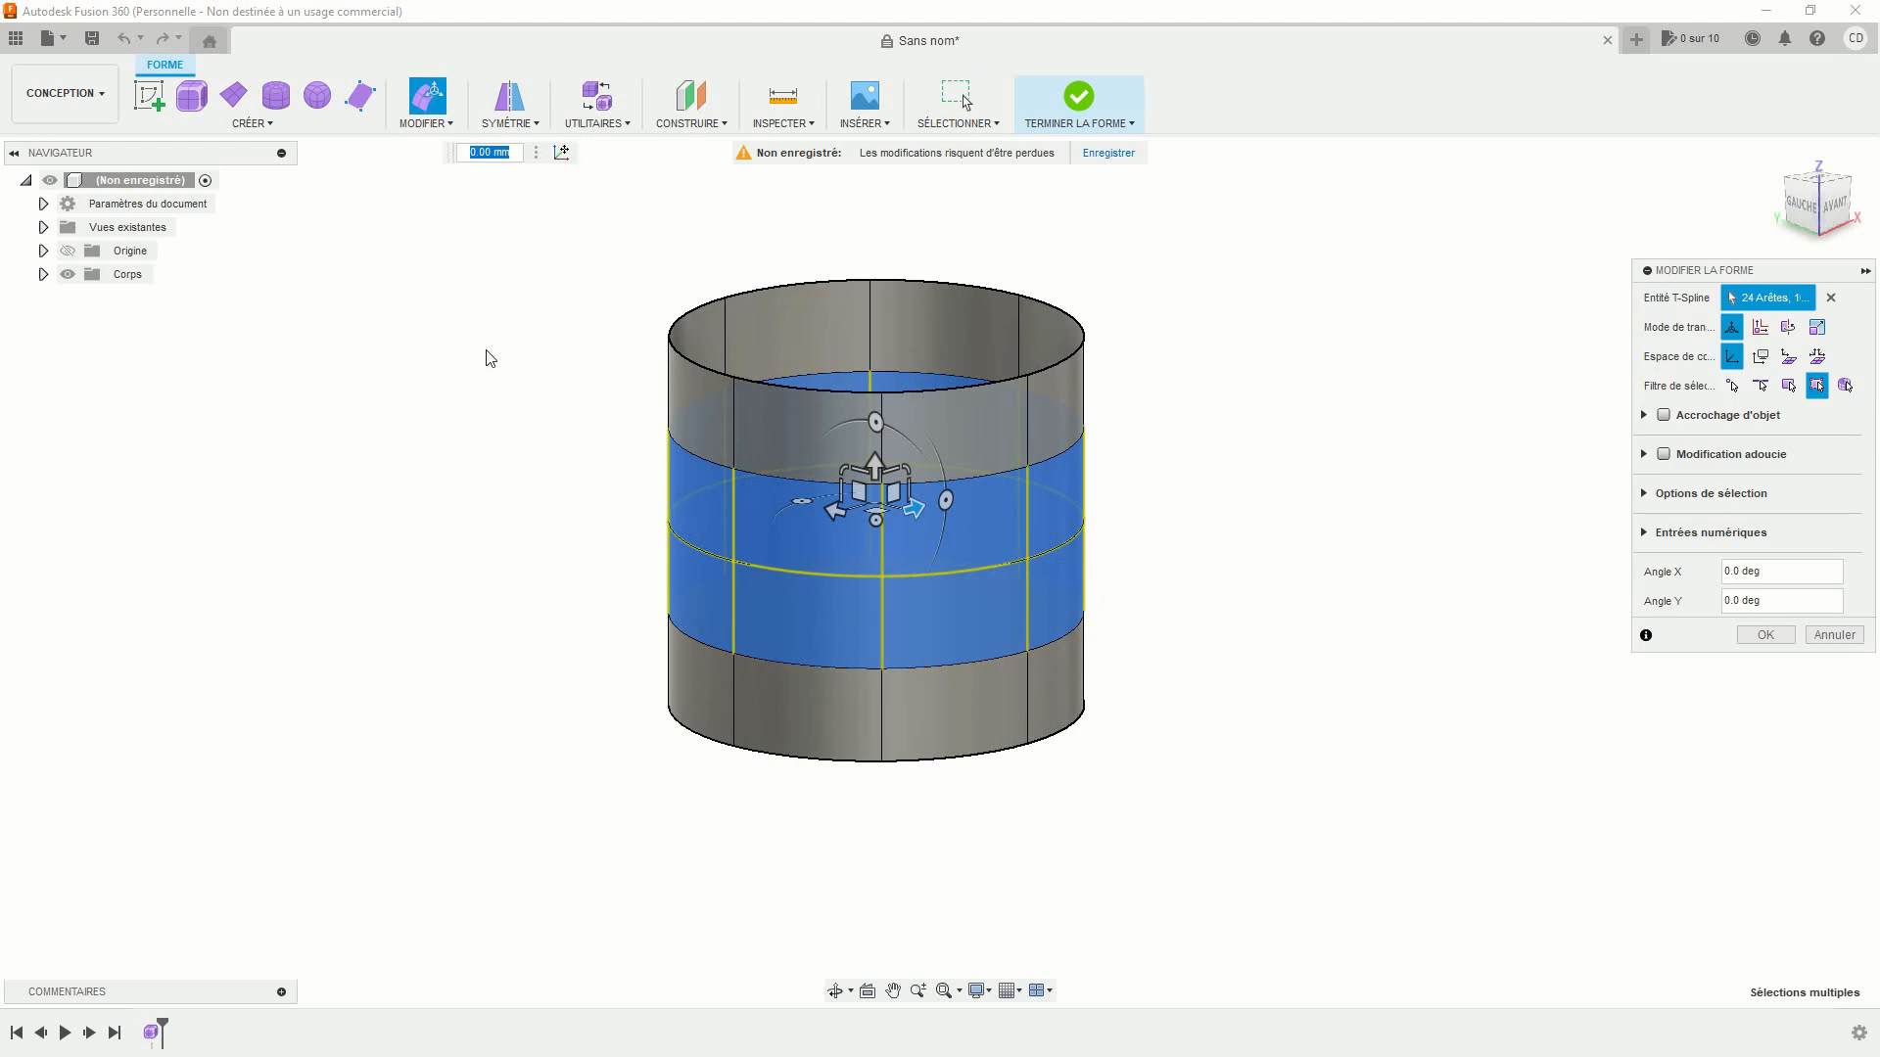
shift+middle_drag(541, 565, 520, 612)
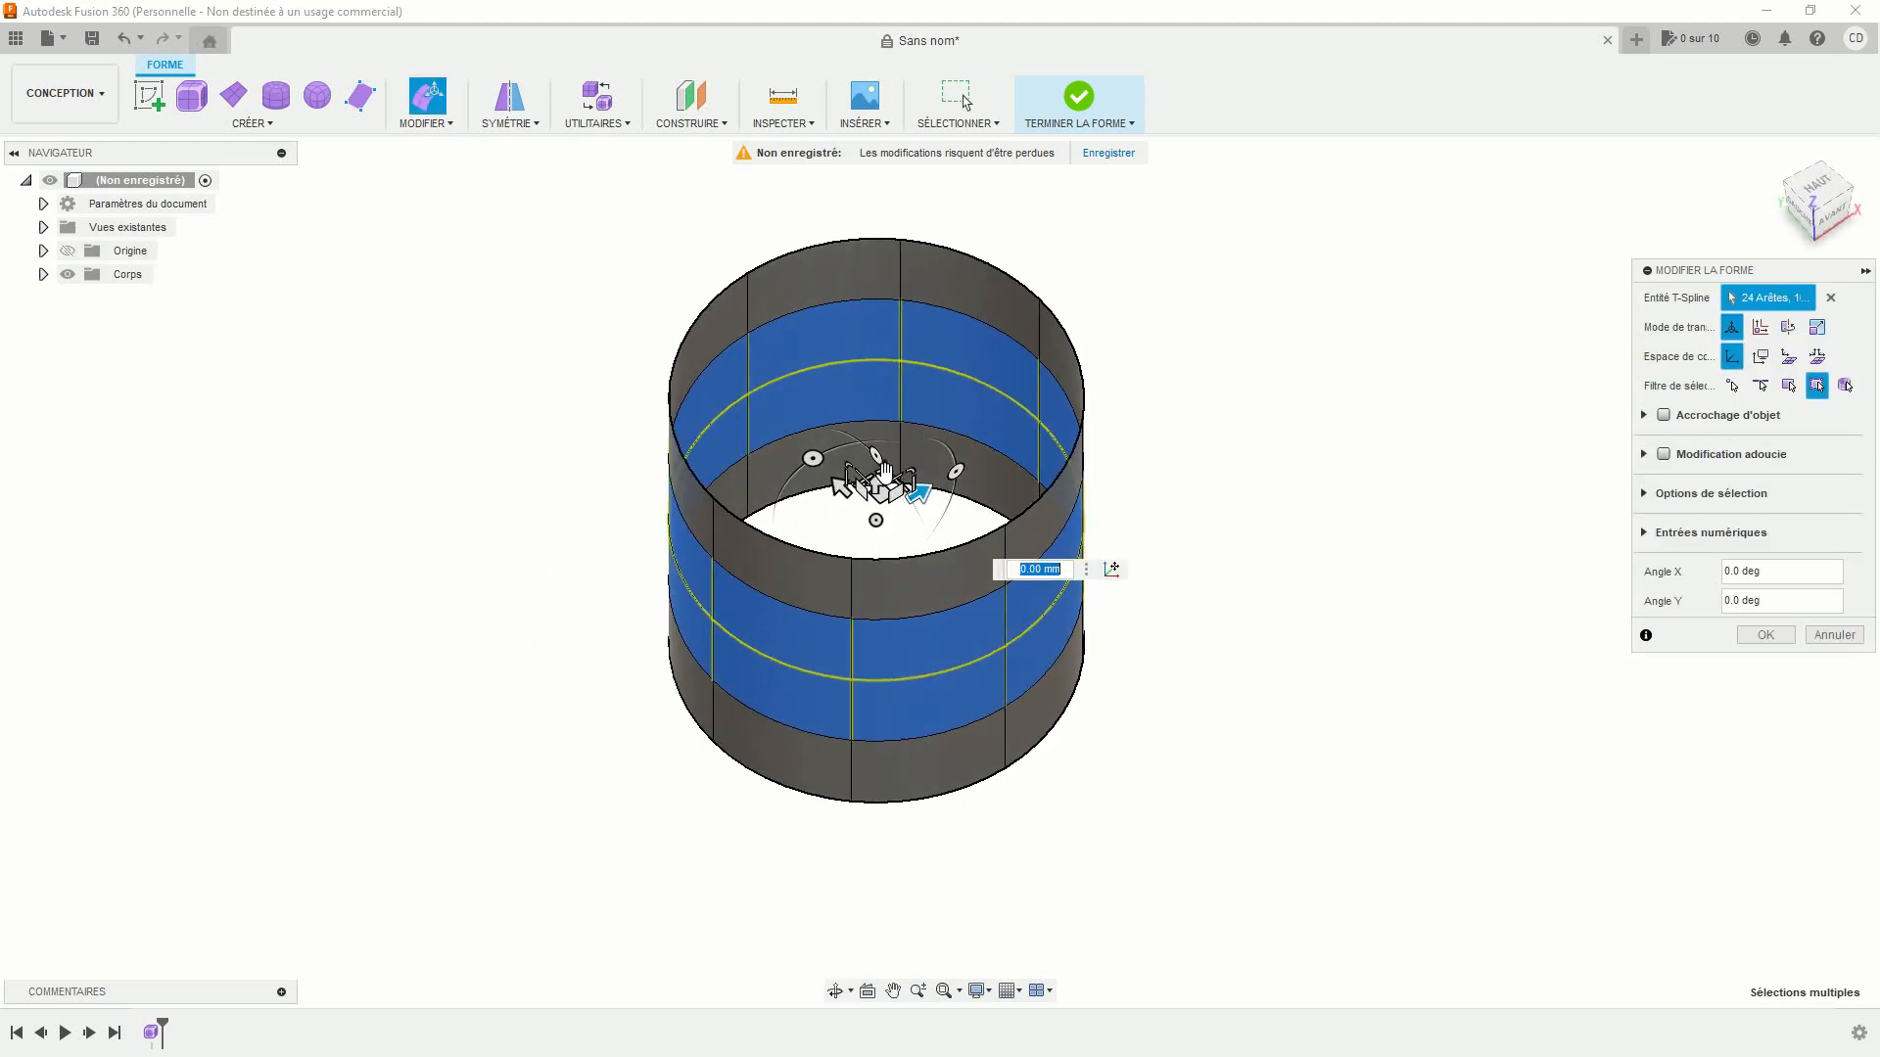
shift+middle_drag(887, 473, 866, 481)
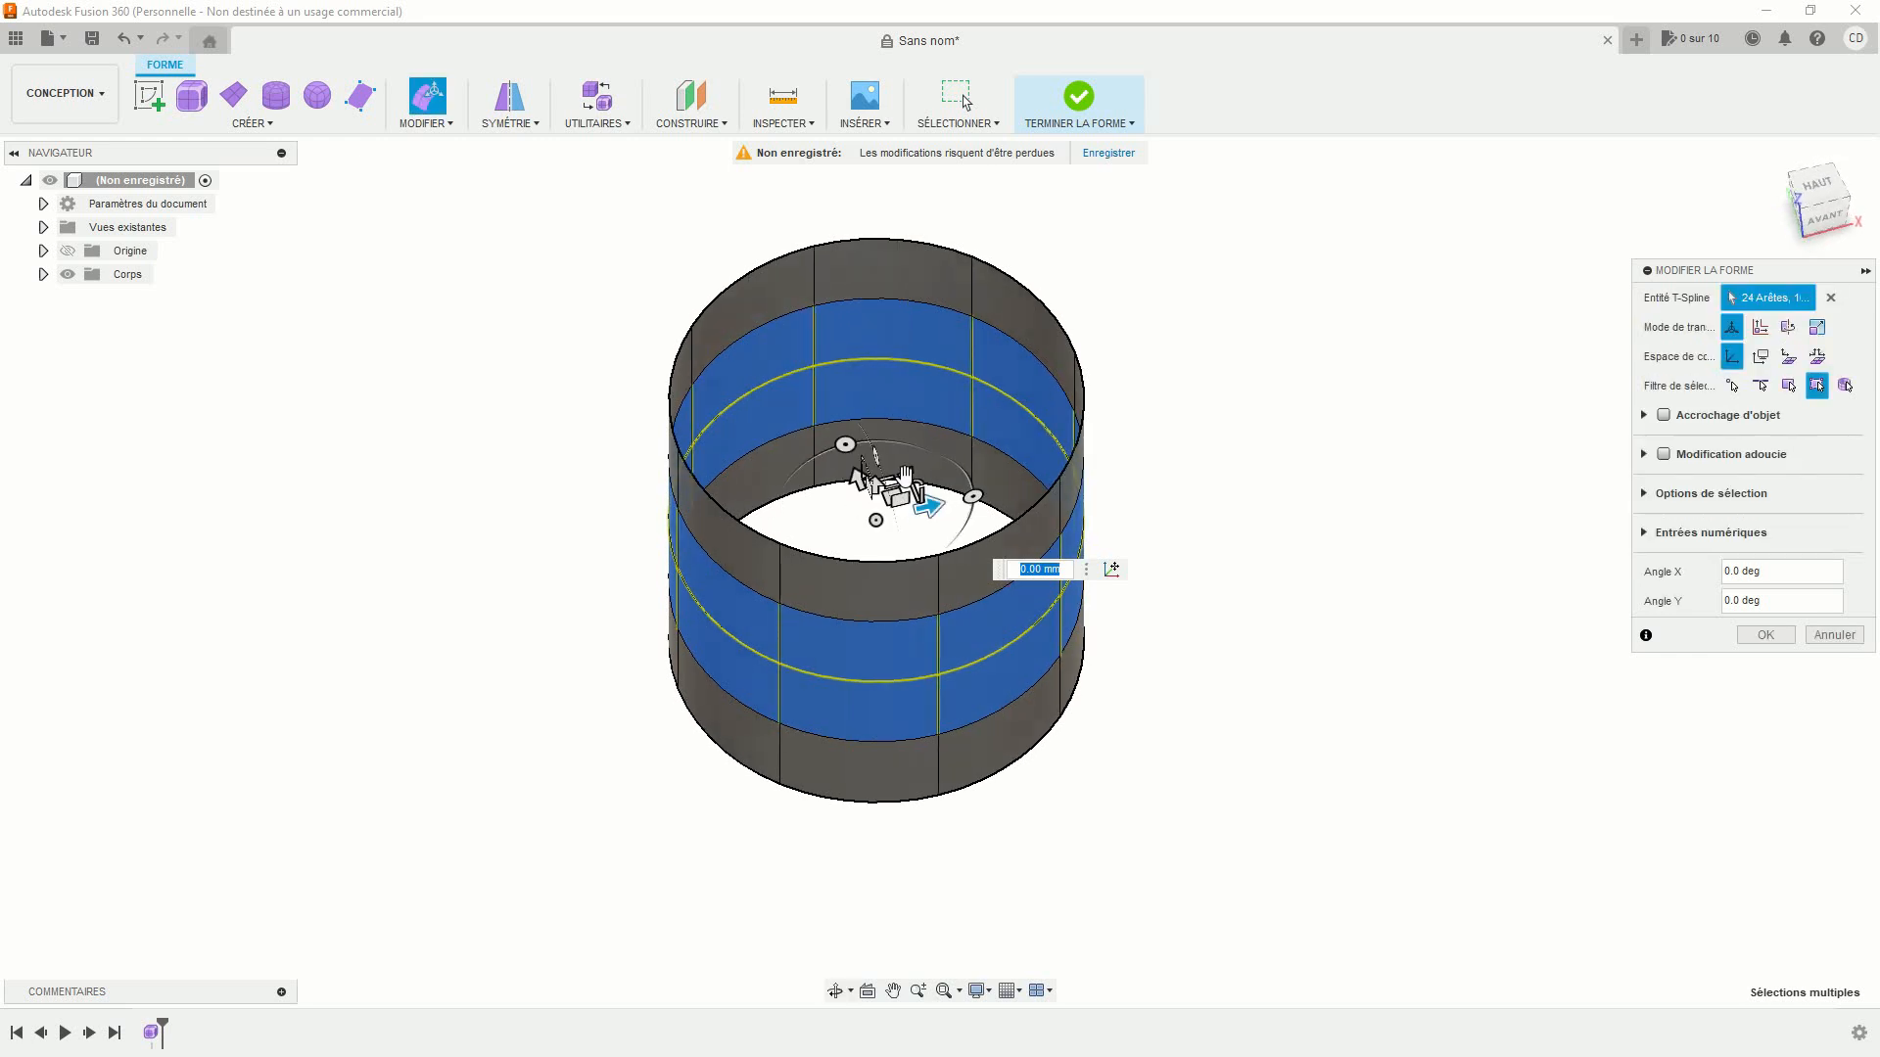
drag(903, 477, 908, 464)
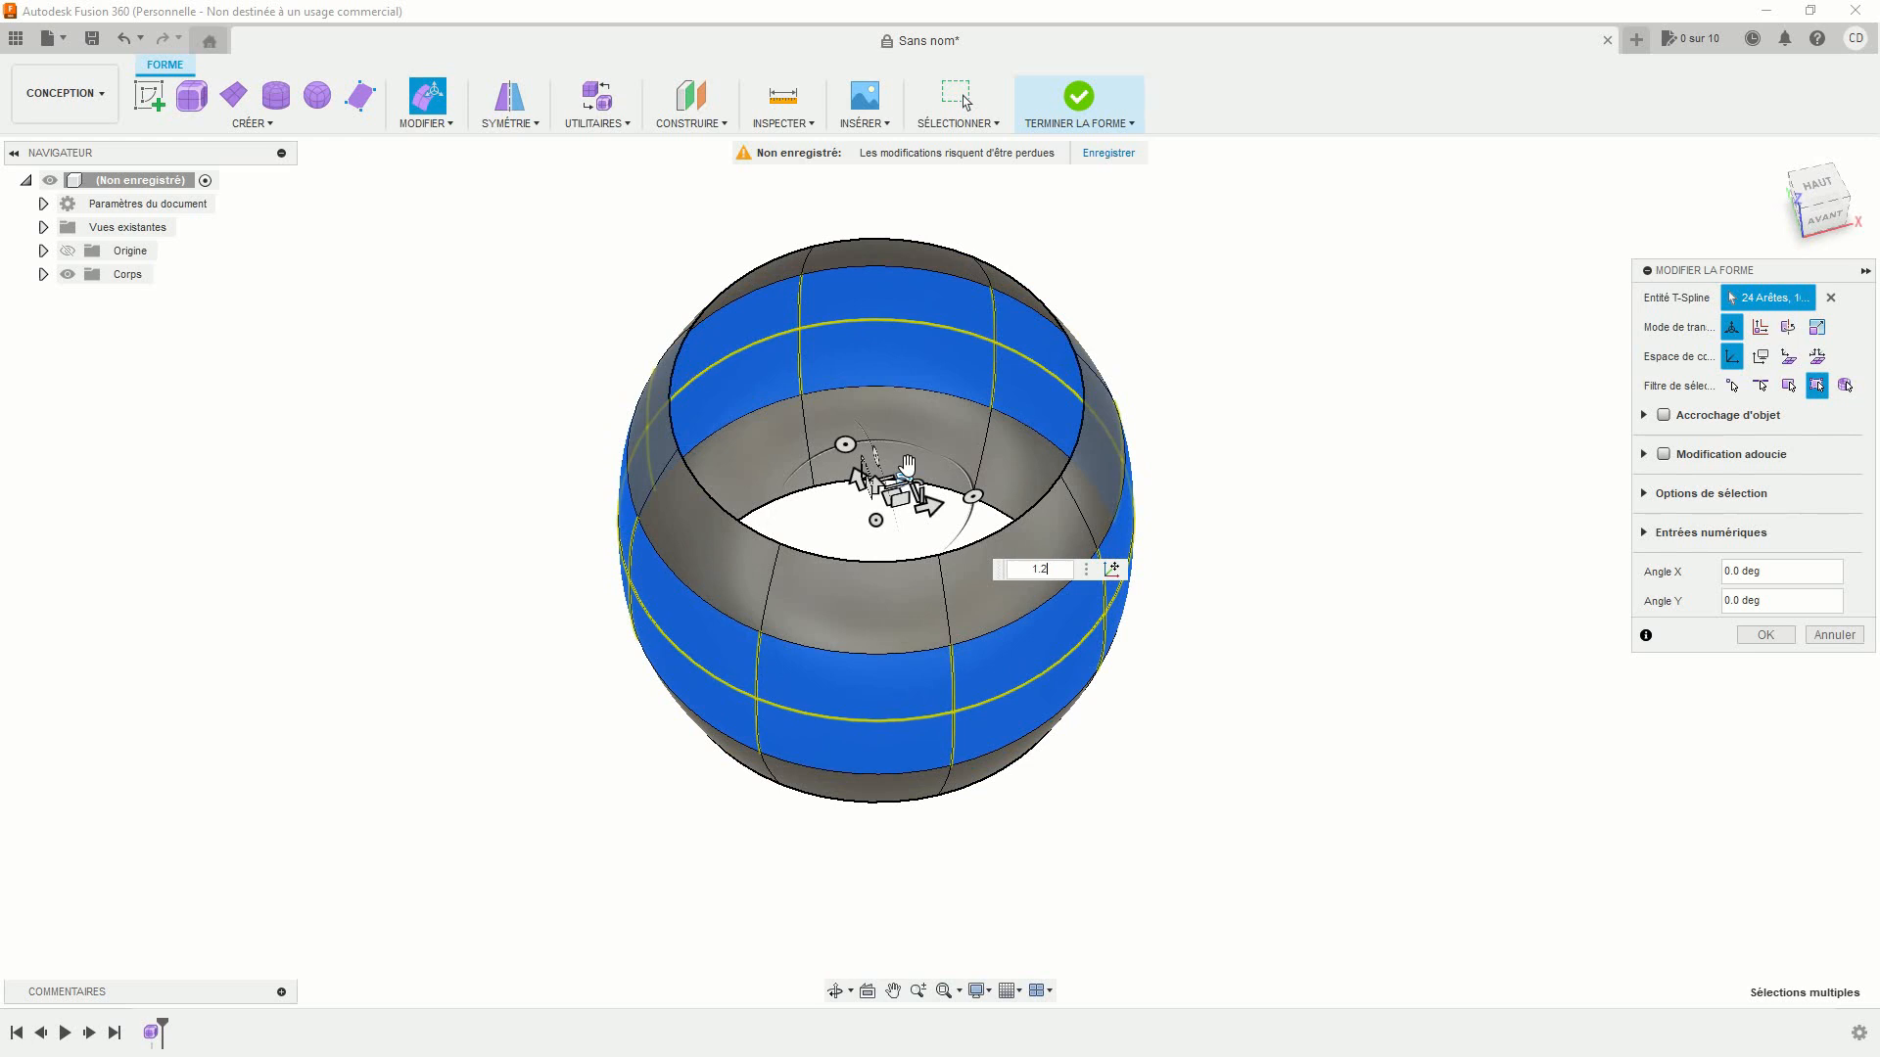
key(Return)
key(Return)
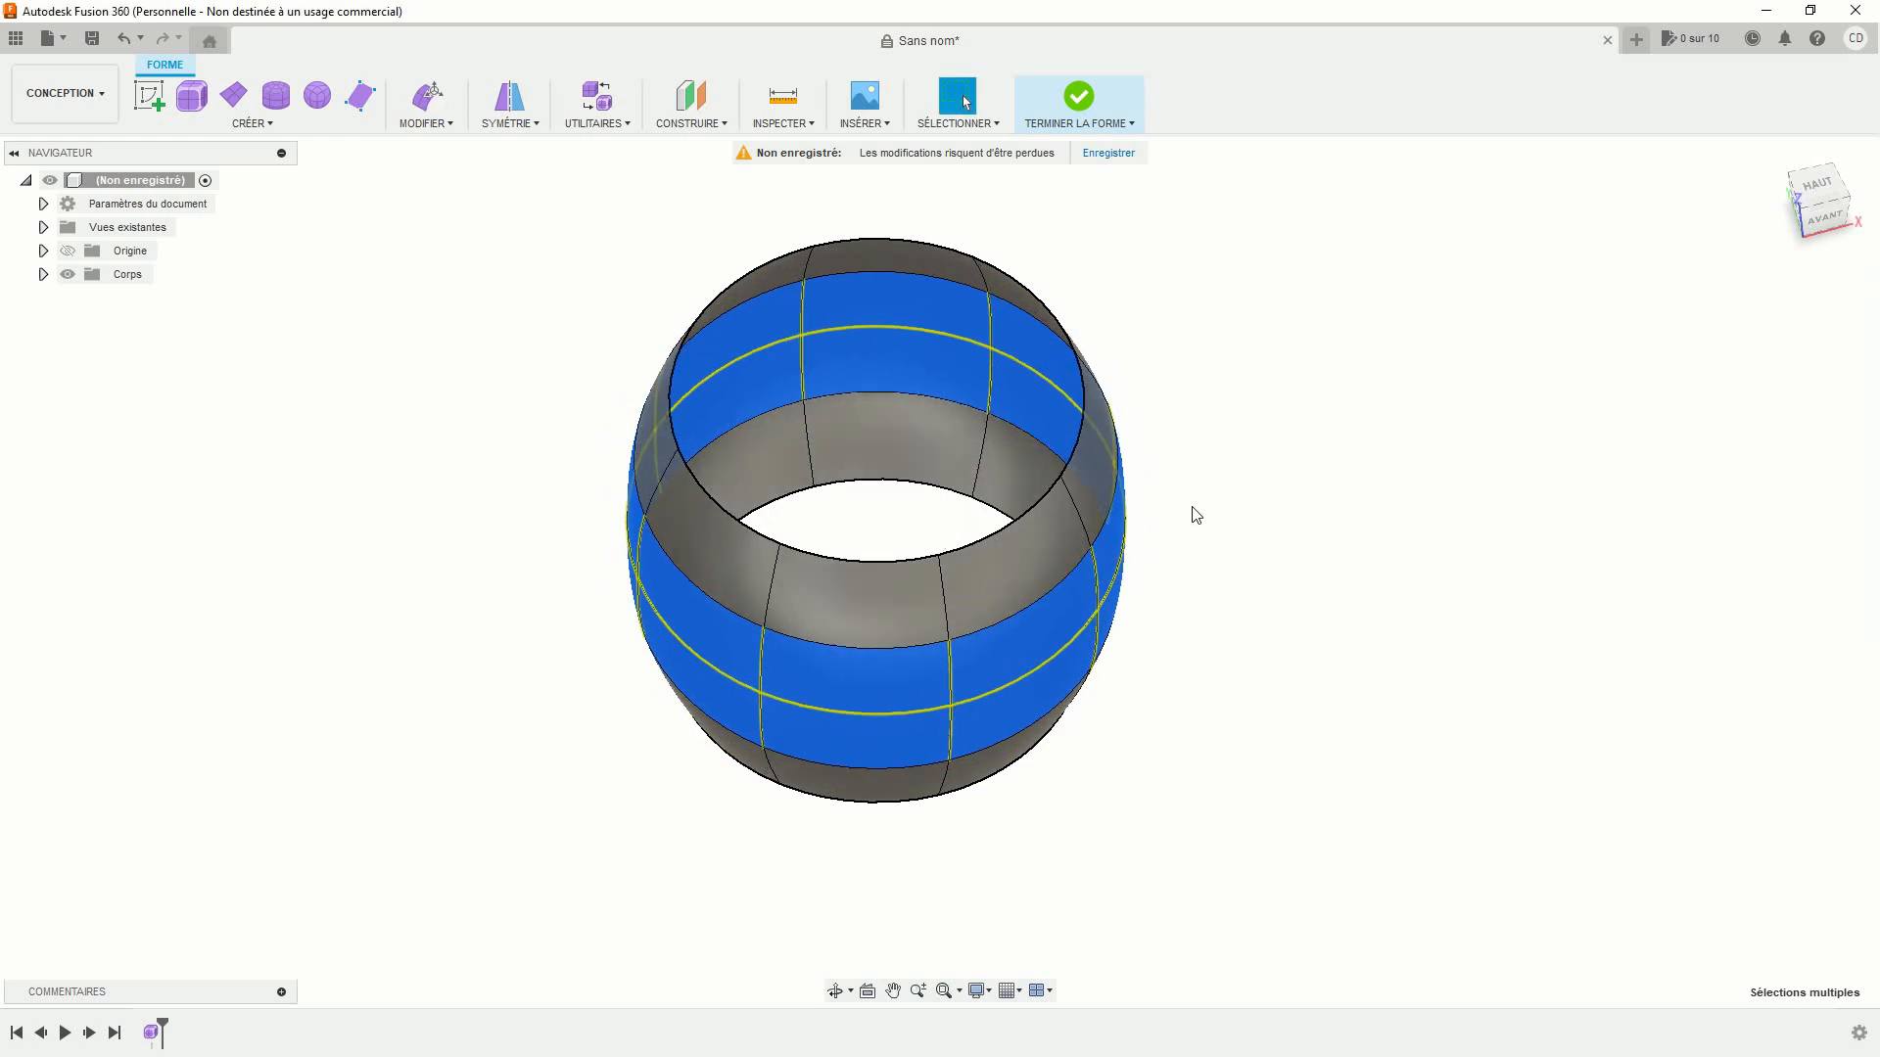
- Scale the edge loop at the body's mid-height by 1.1 in the horizontal plane using Edit Form
shift+middle_drag(1258, 578, 1313, 498)
click(1307, 518)
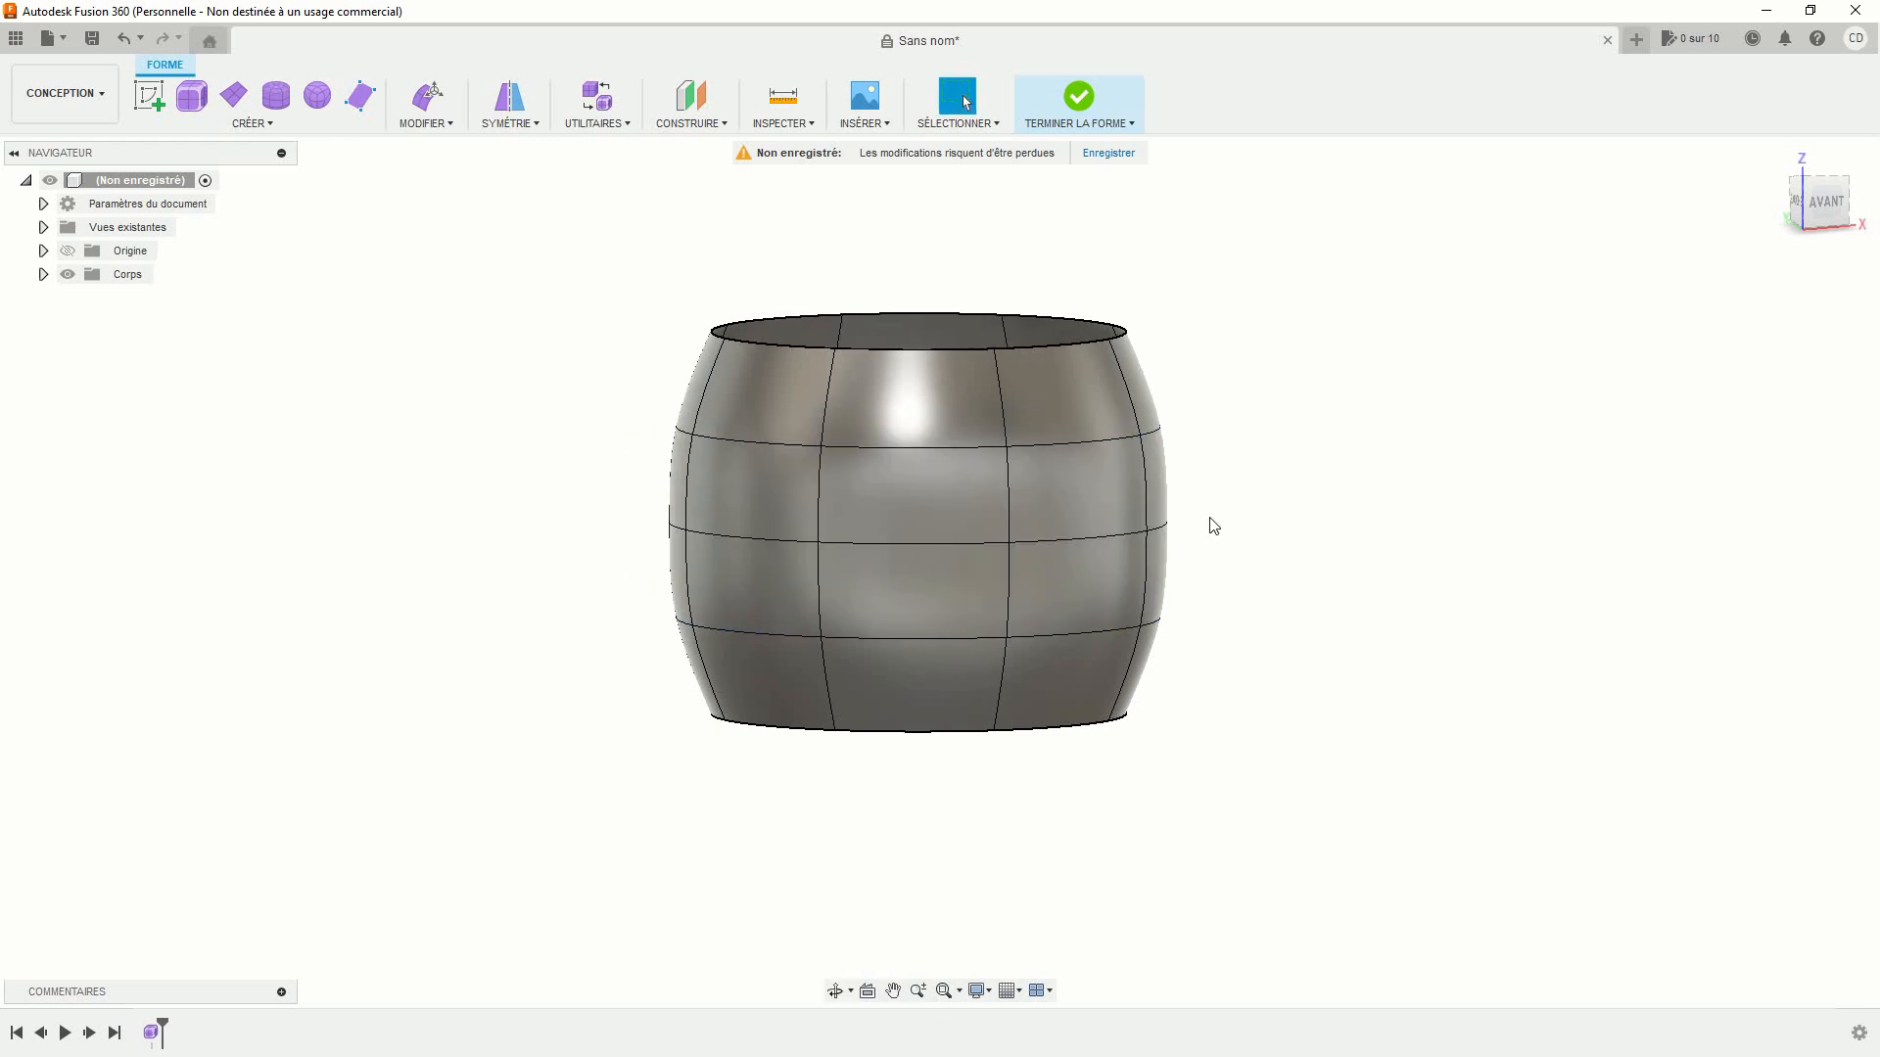
double_click(906, 544)
shift+middle_drag(1291, 409, 1264, 438)
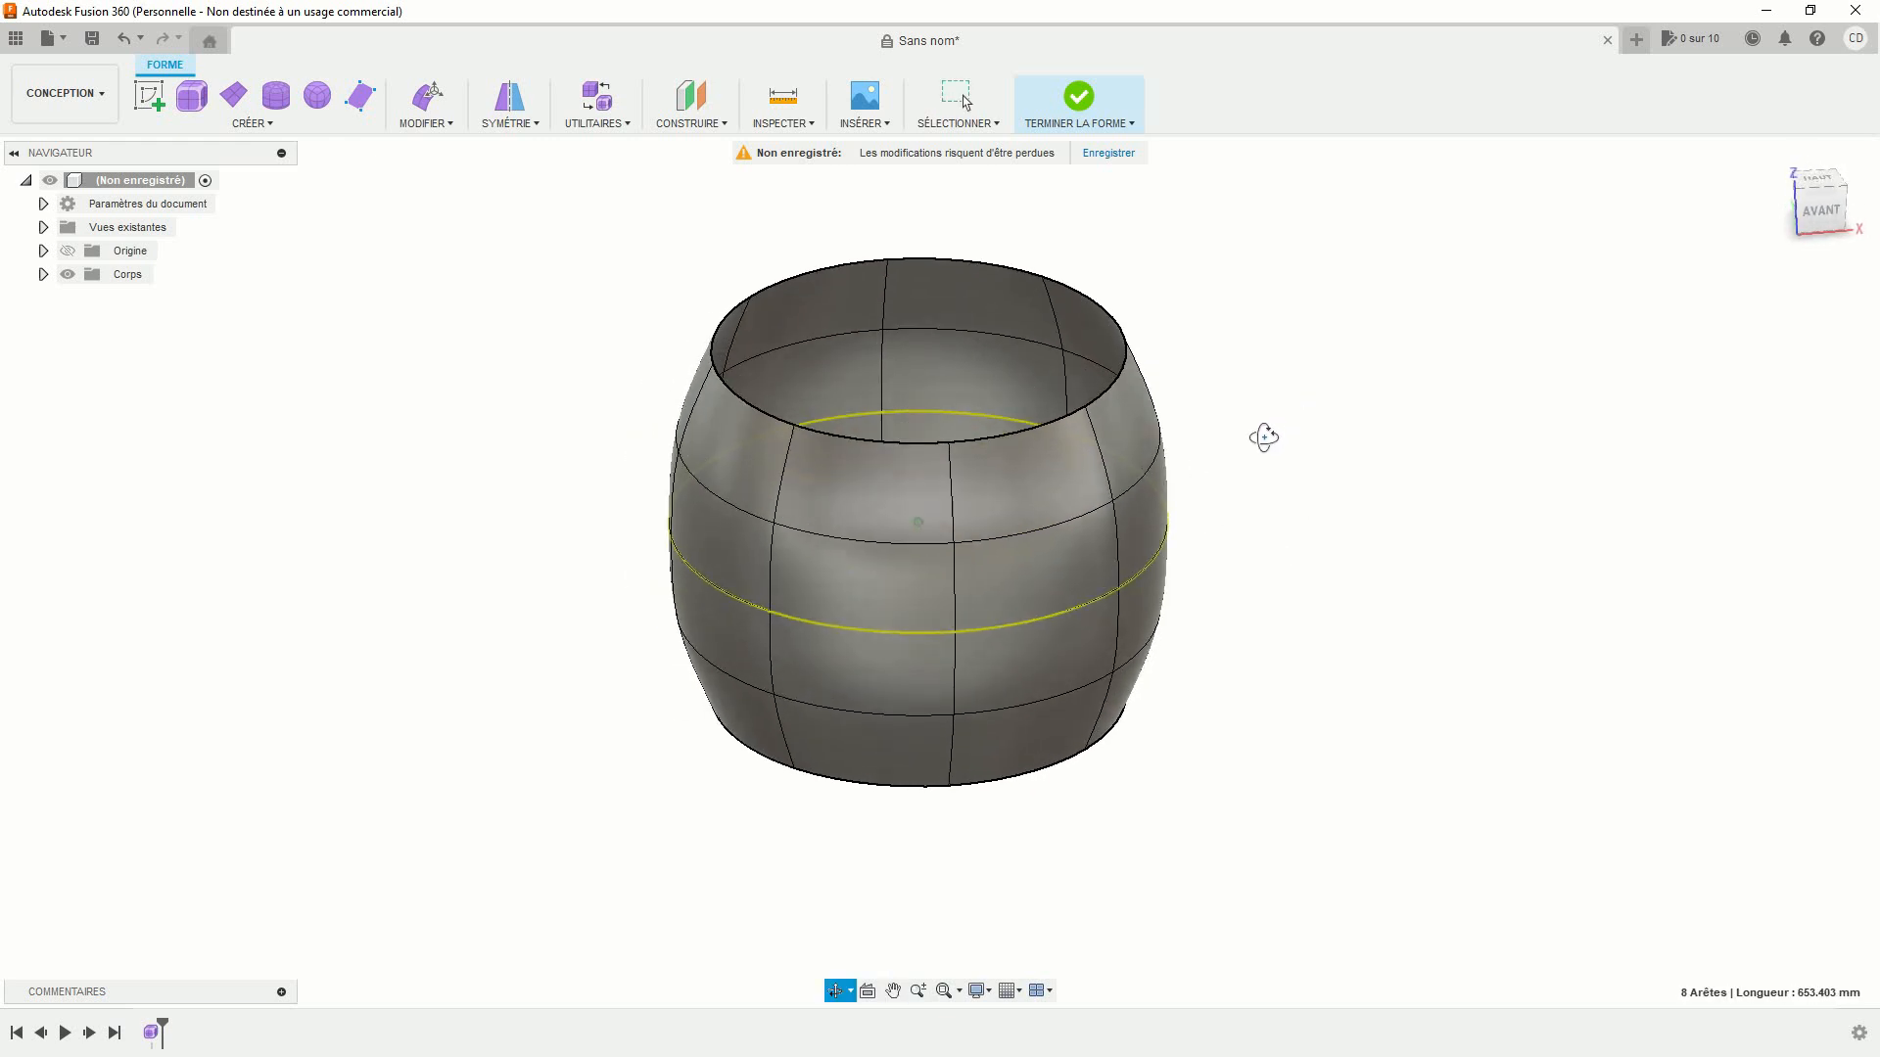
click(431, 101)
shift+middle_drag(545, 314, 554, 380)
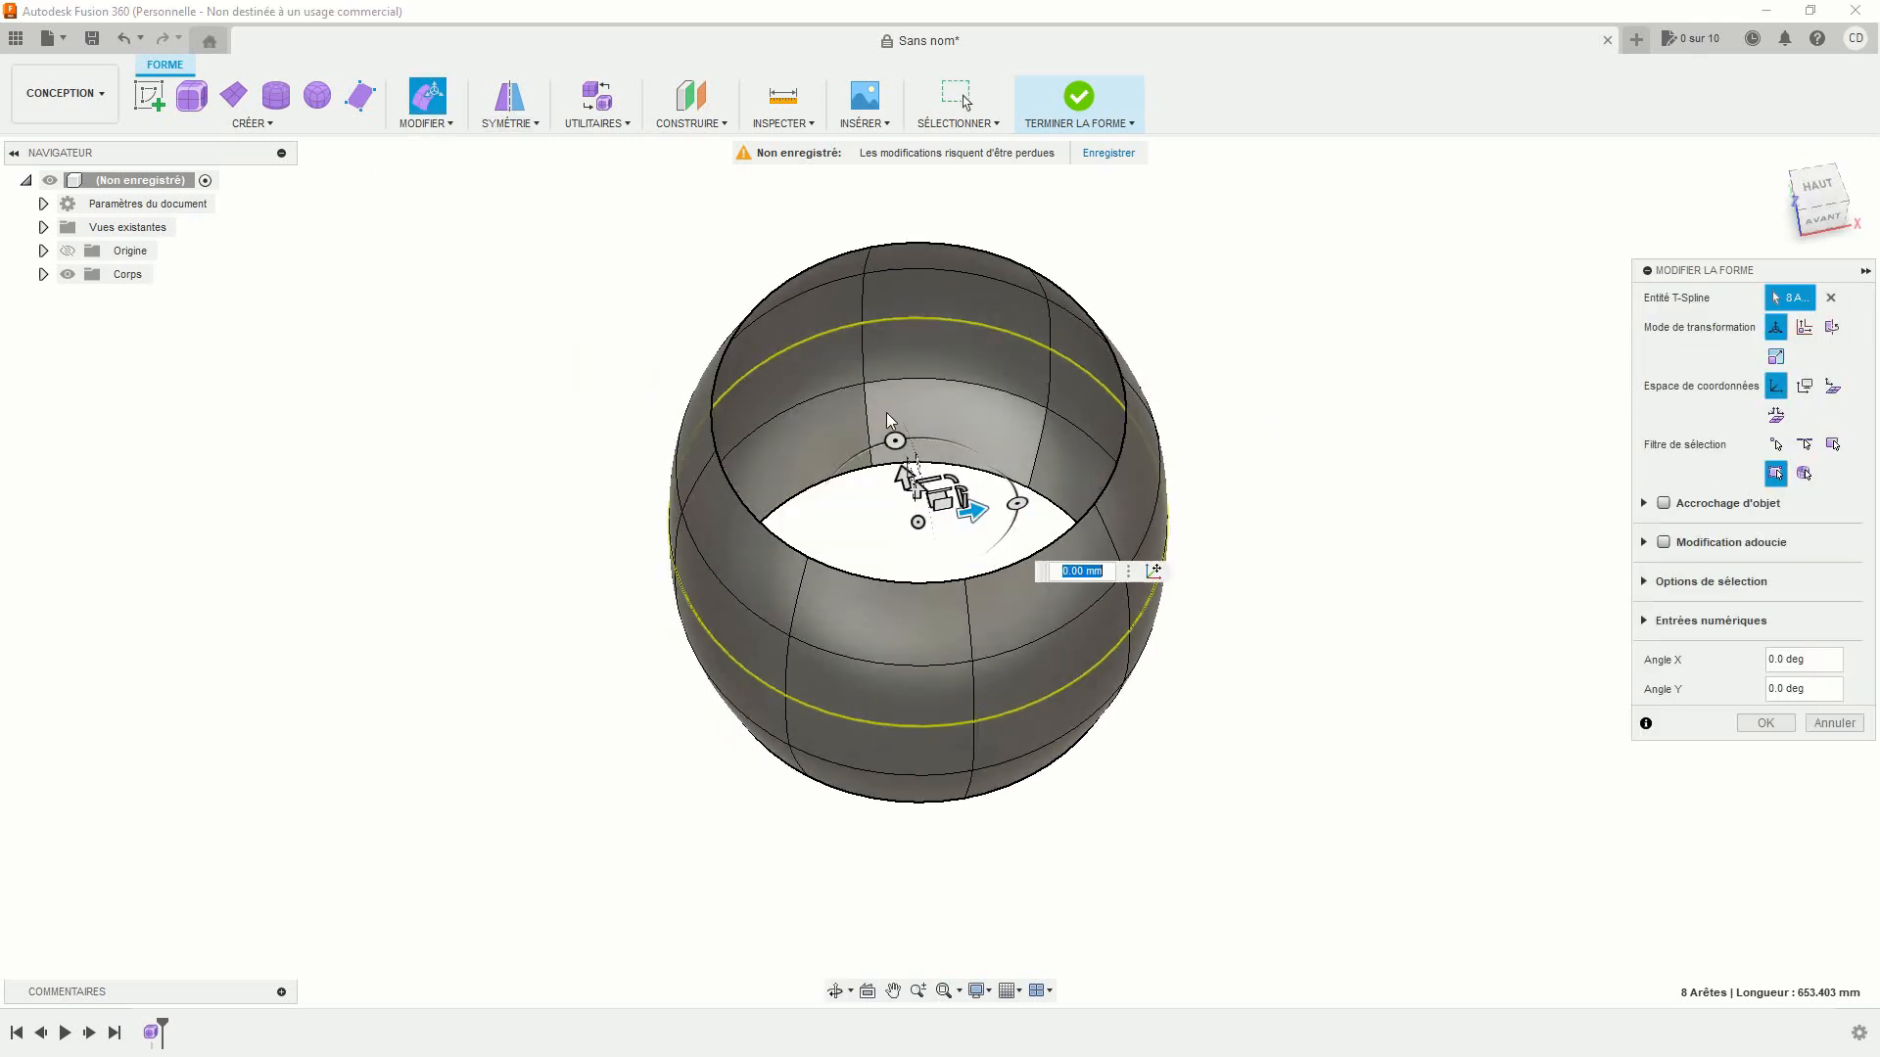
drag(946, 482, 954, 474)
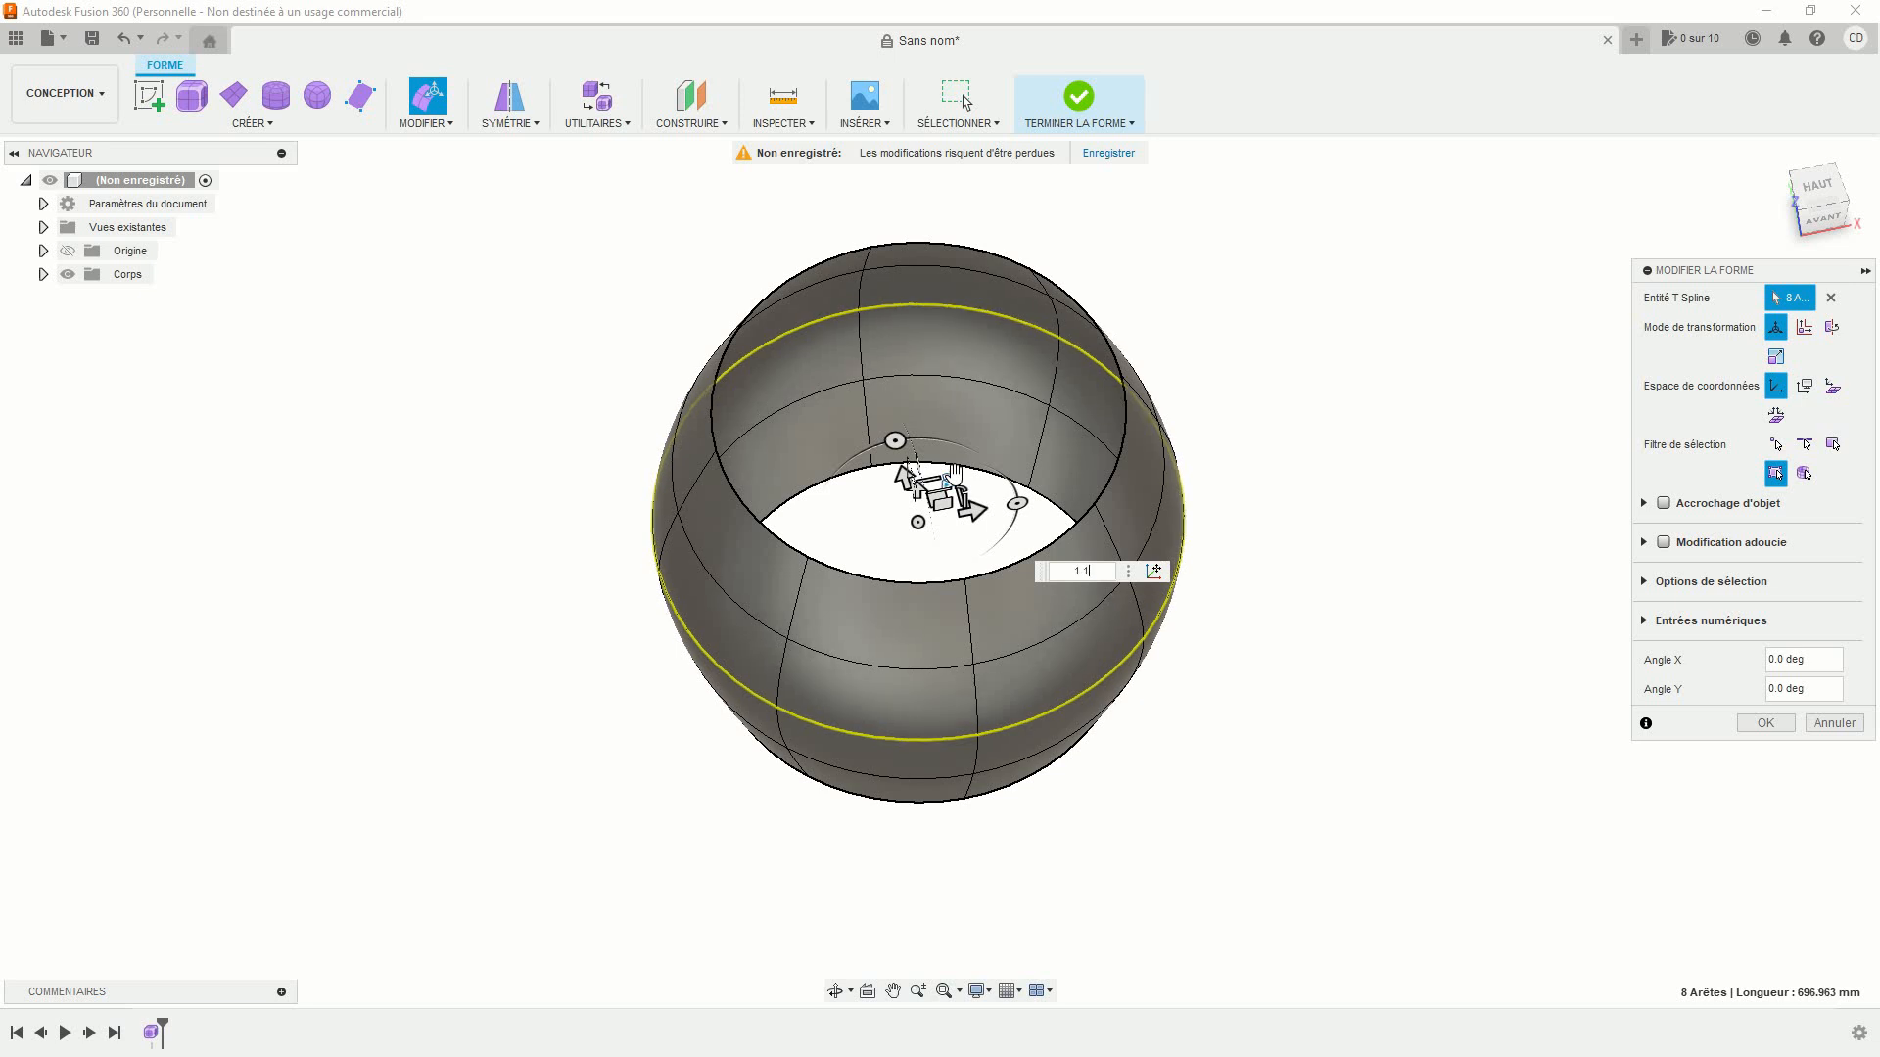
key(Return)
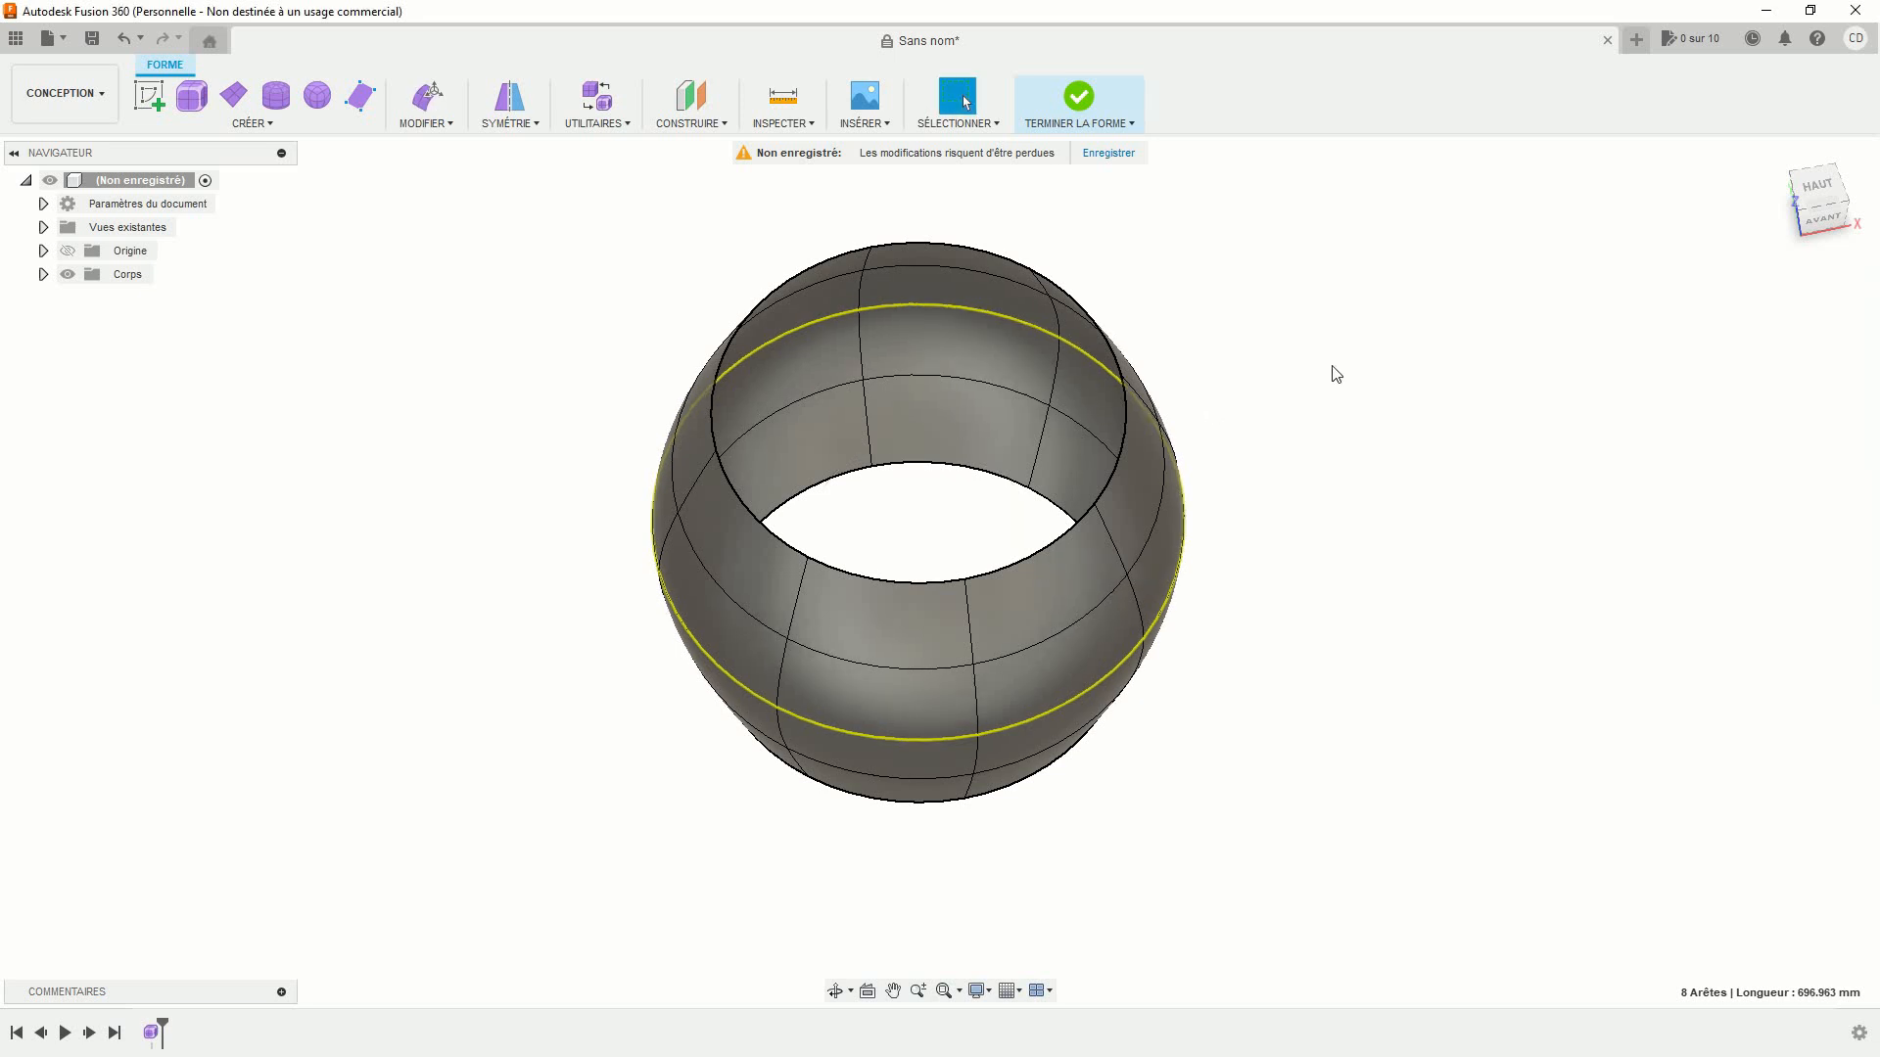
- Raise the body's bottom edge loop vertically by 10 mm using Edit Form
click(1823, 216)
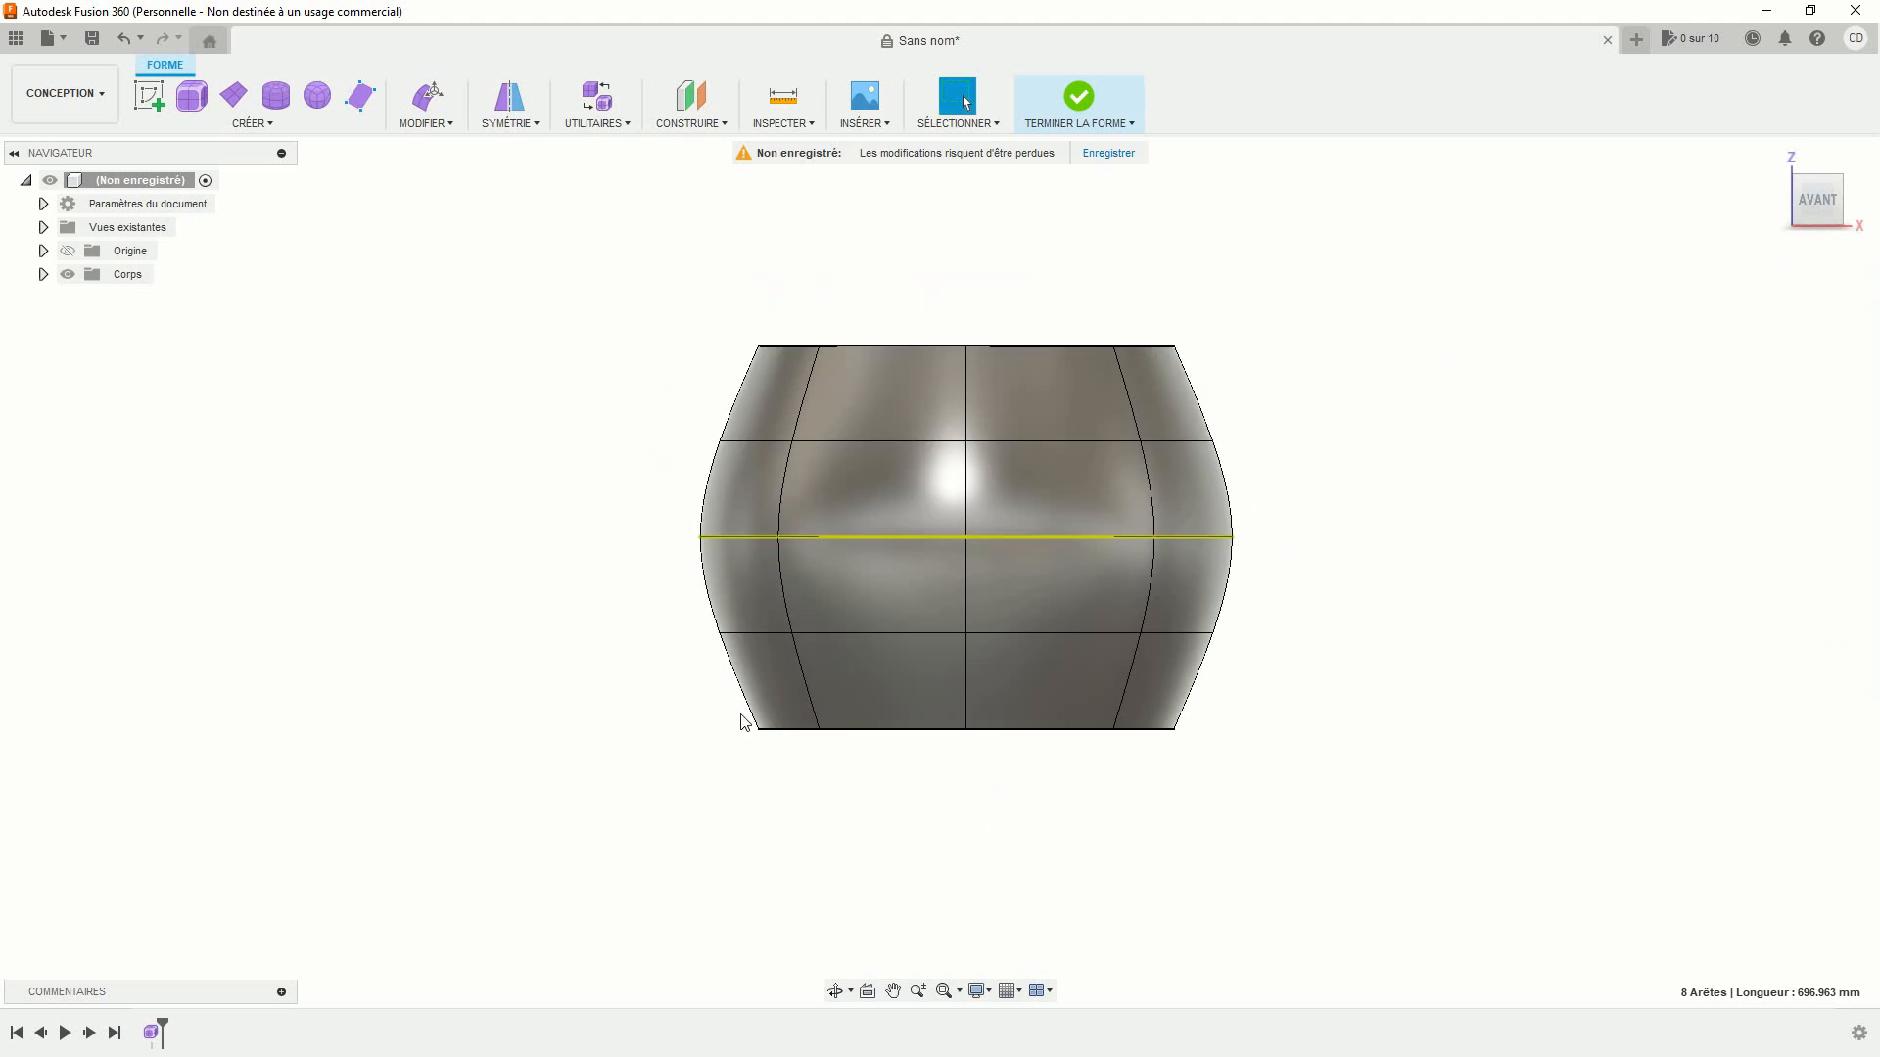
shift+middle_drag(644, 685, 662, 725)
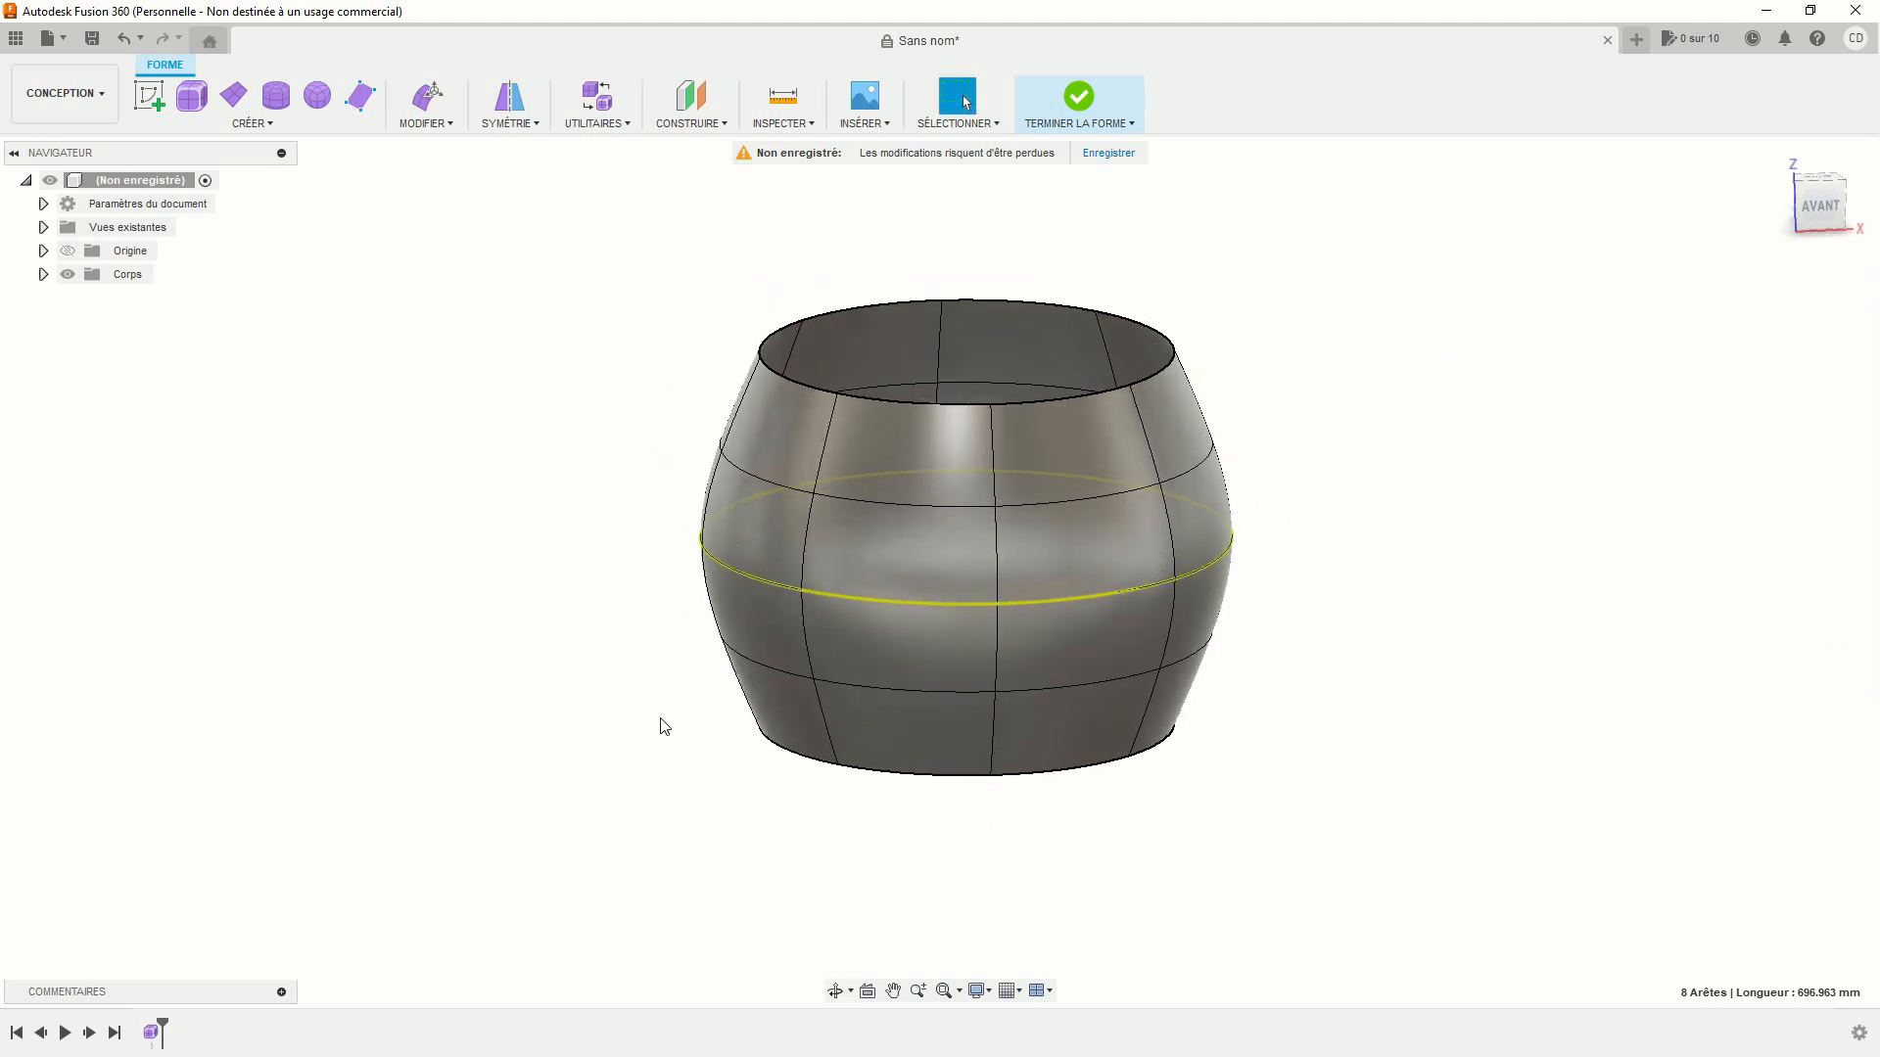
double_click(793, 756)
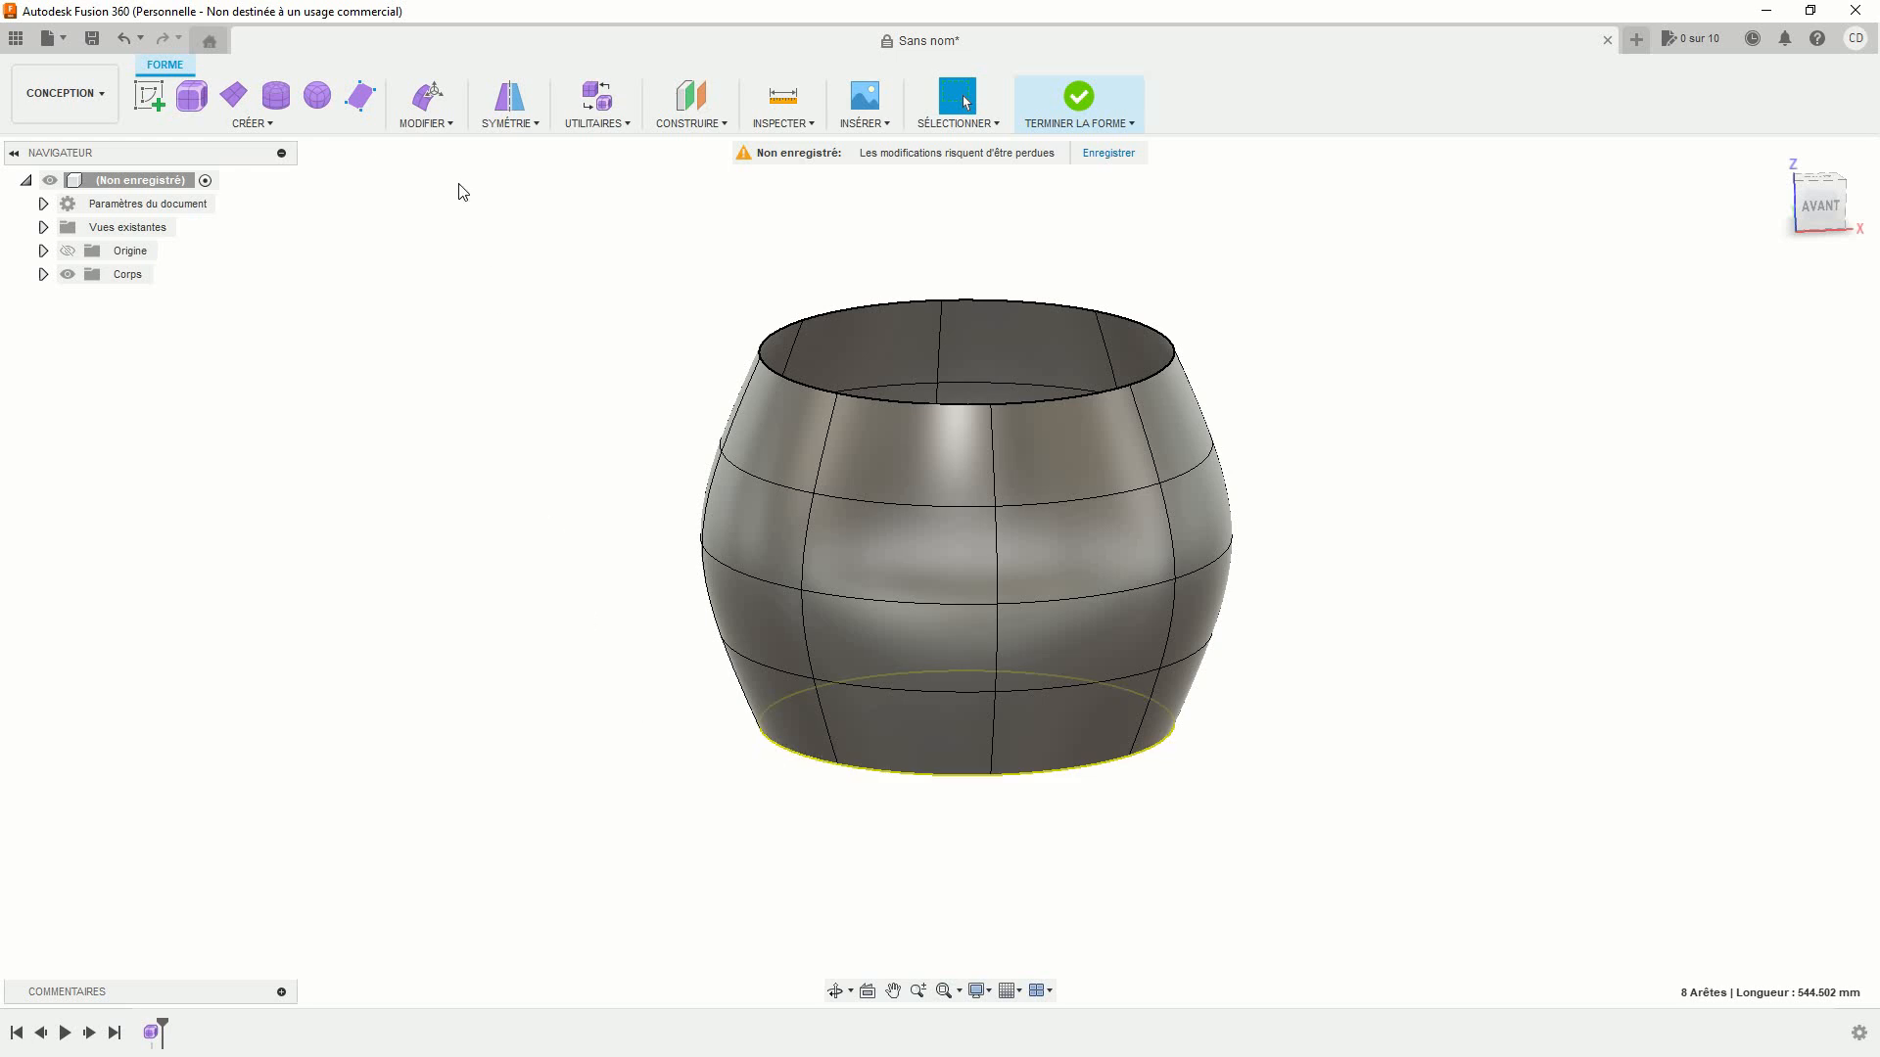
click(427, 95)
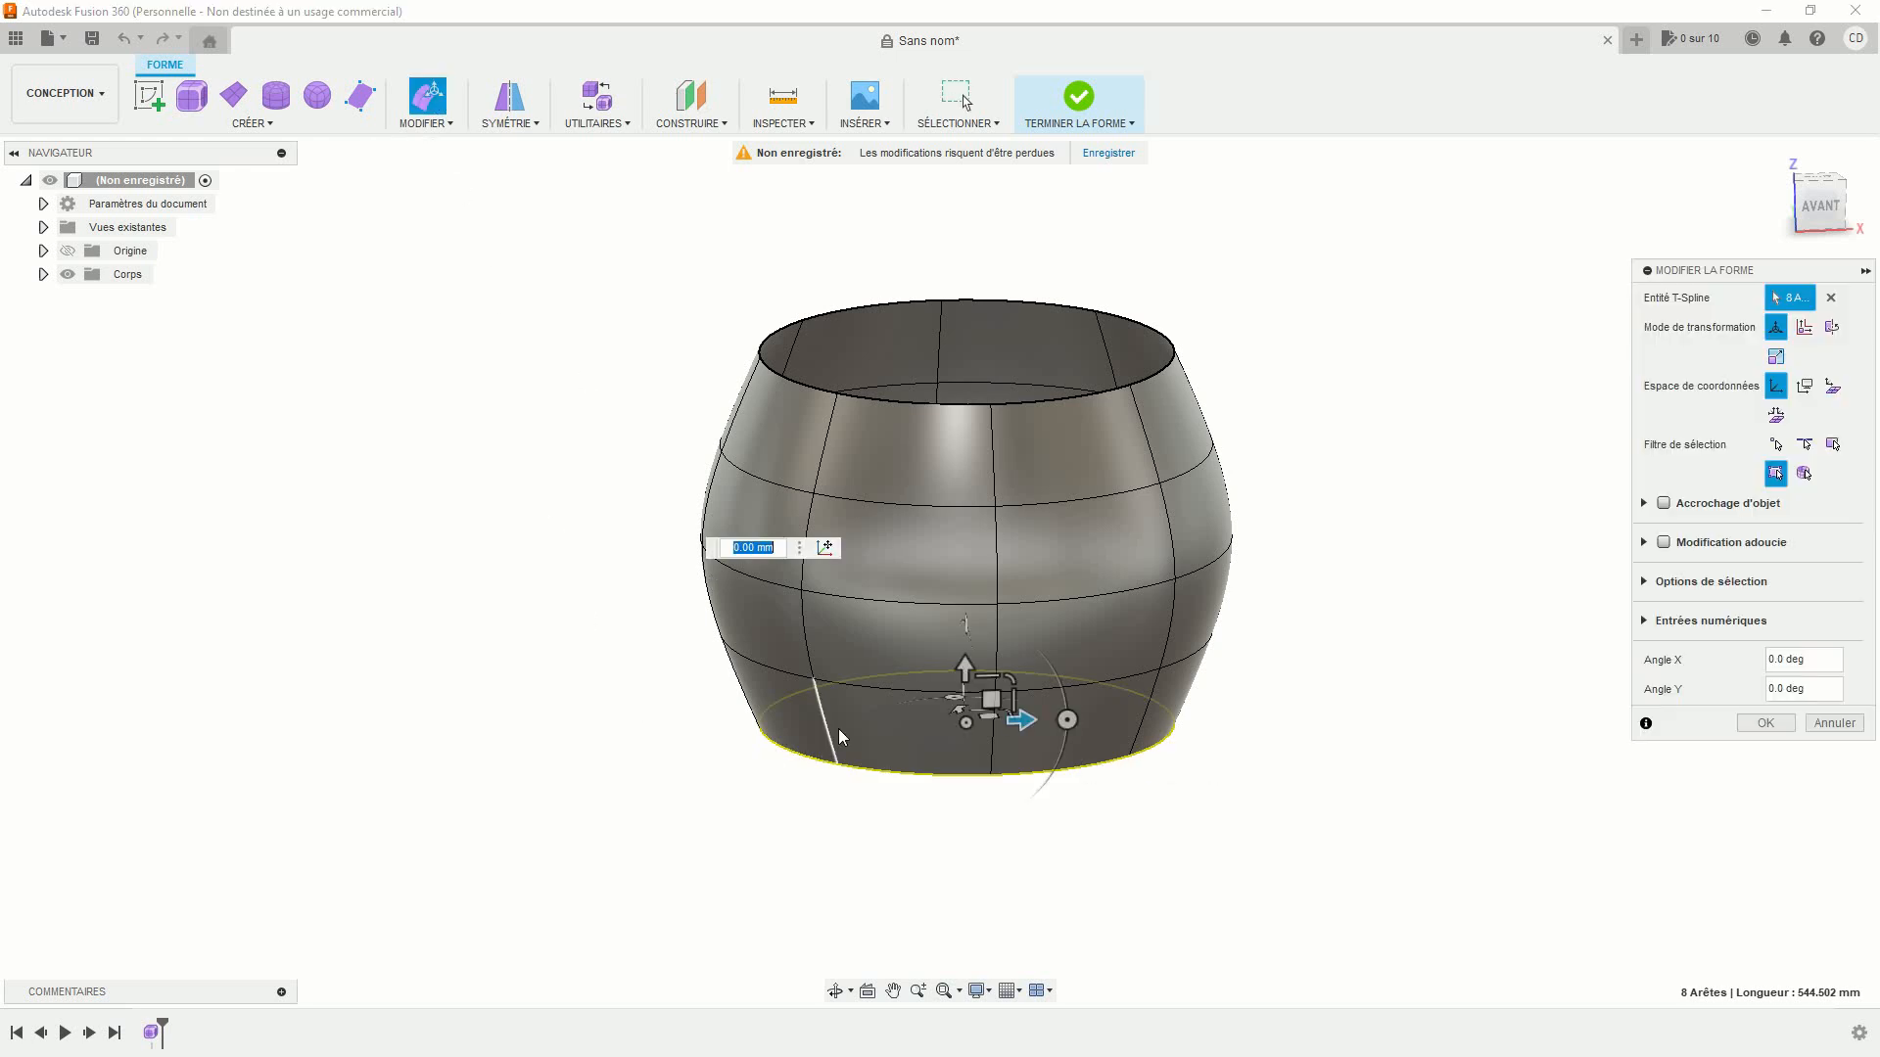
mouse_move(964, 784)
shift+middle_down()
mouse_move(943, 847)
mouse_move(960, 762)
shift+middle_up()
drag(964, 672, 964, 651)
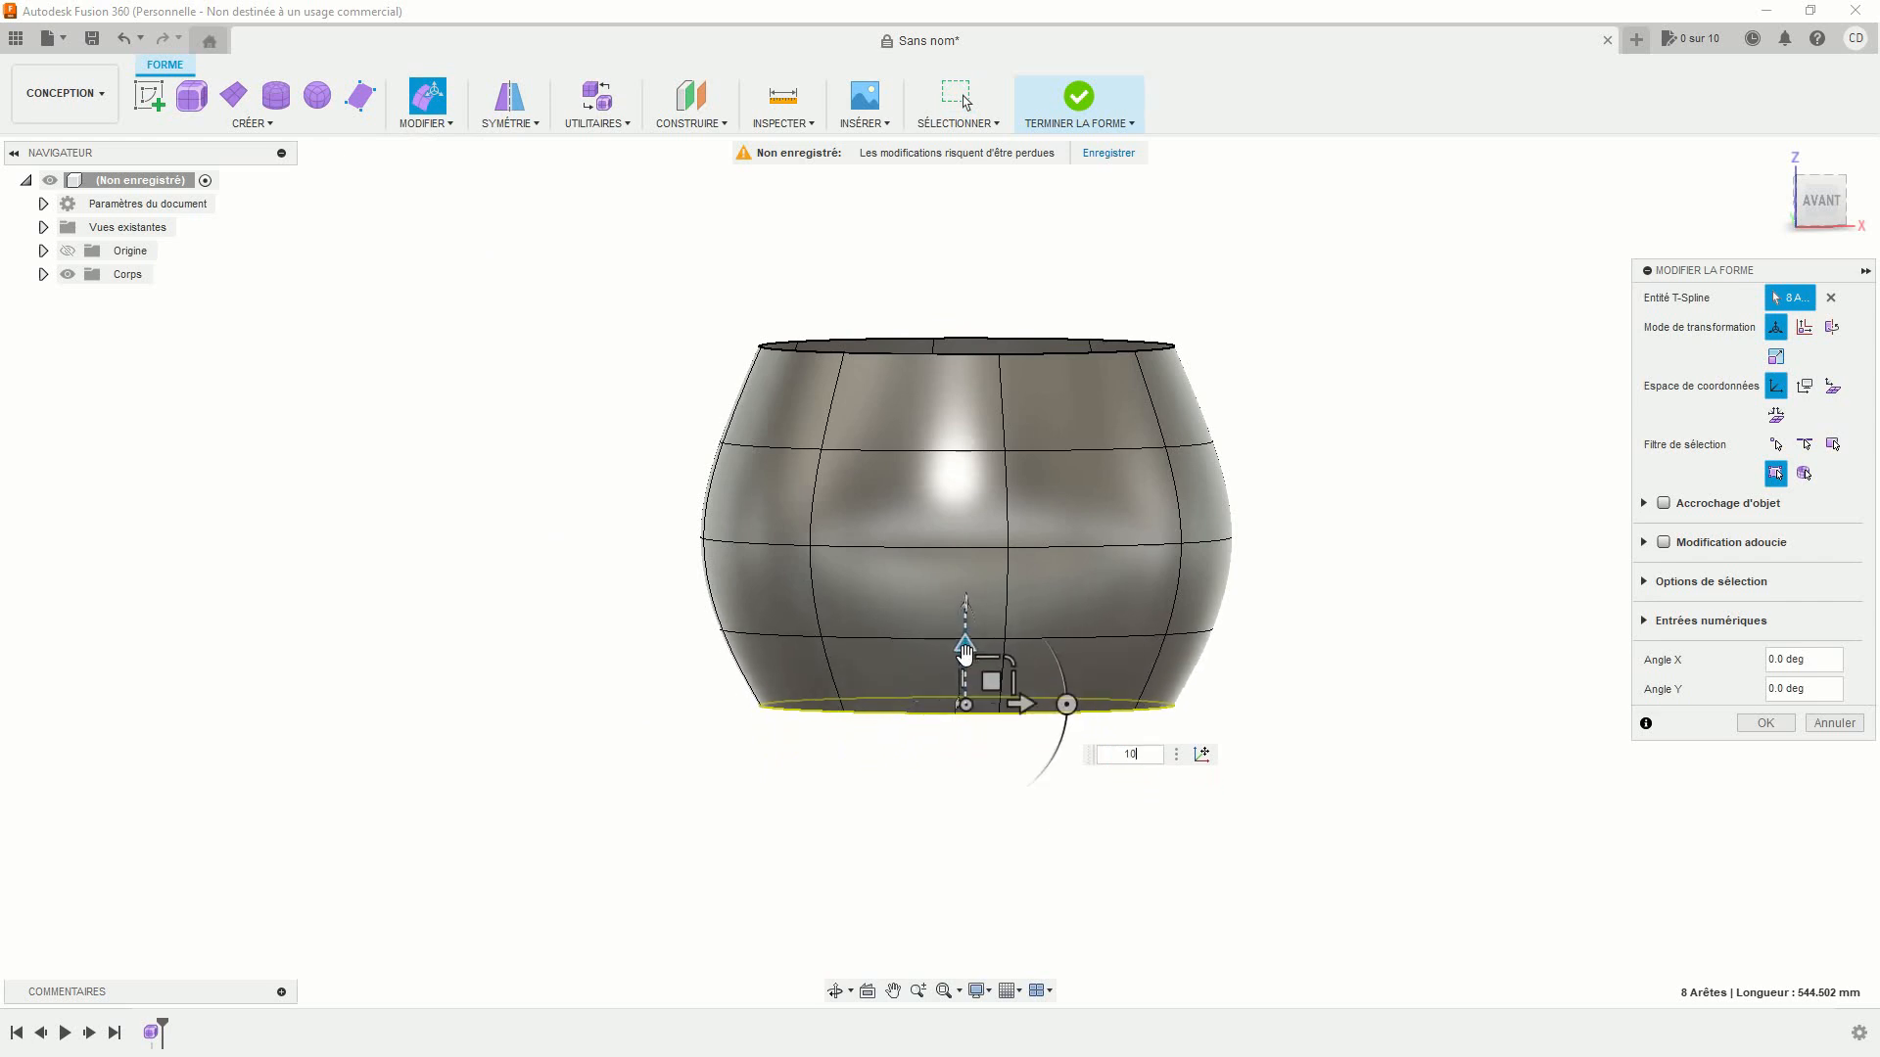
- Scale the bottom edge loop by 0.8 in the horizontal plane to narrow the base
shift+middle_drag(906, 747, 931, 839)
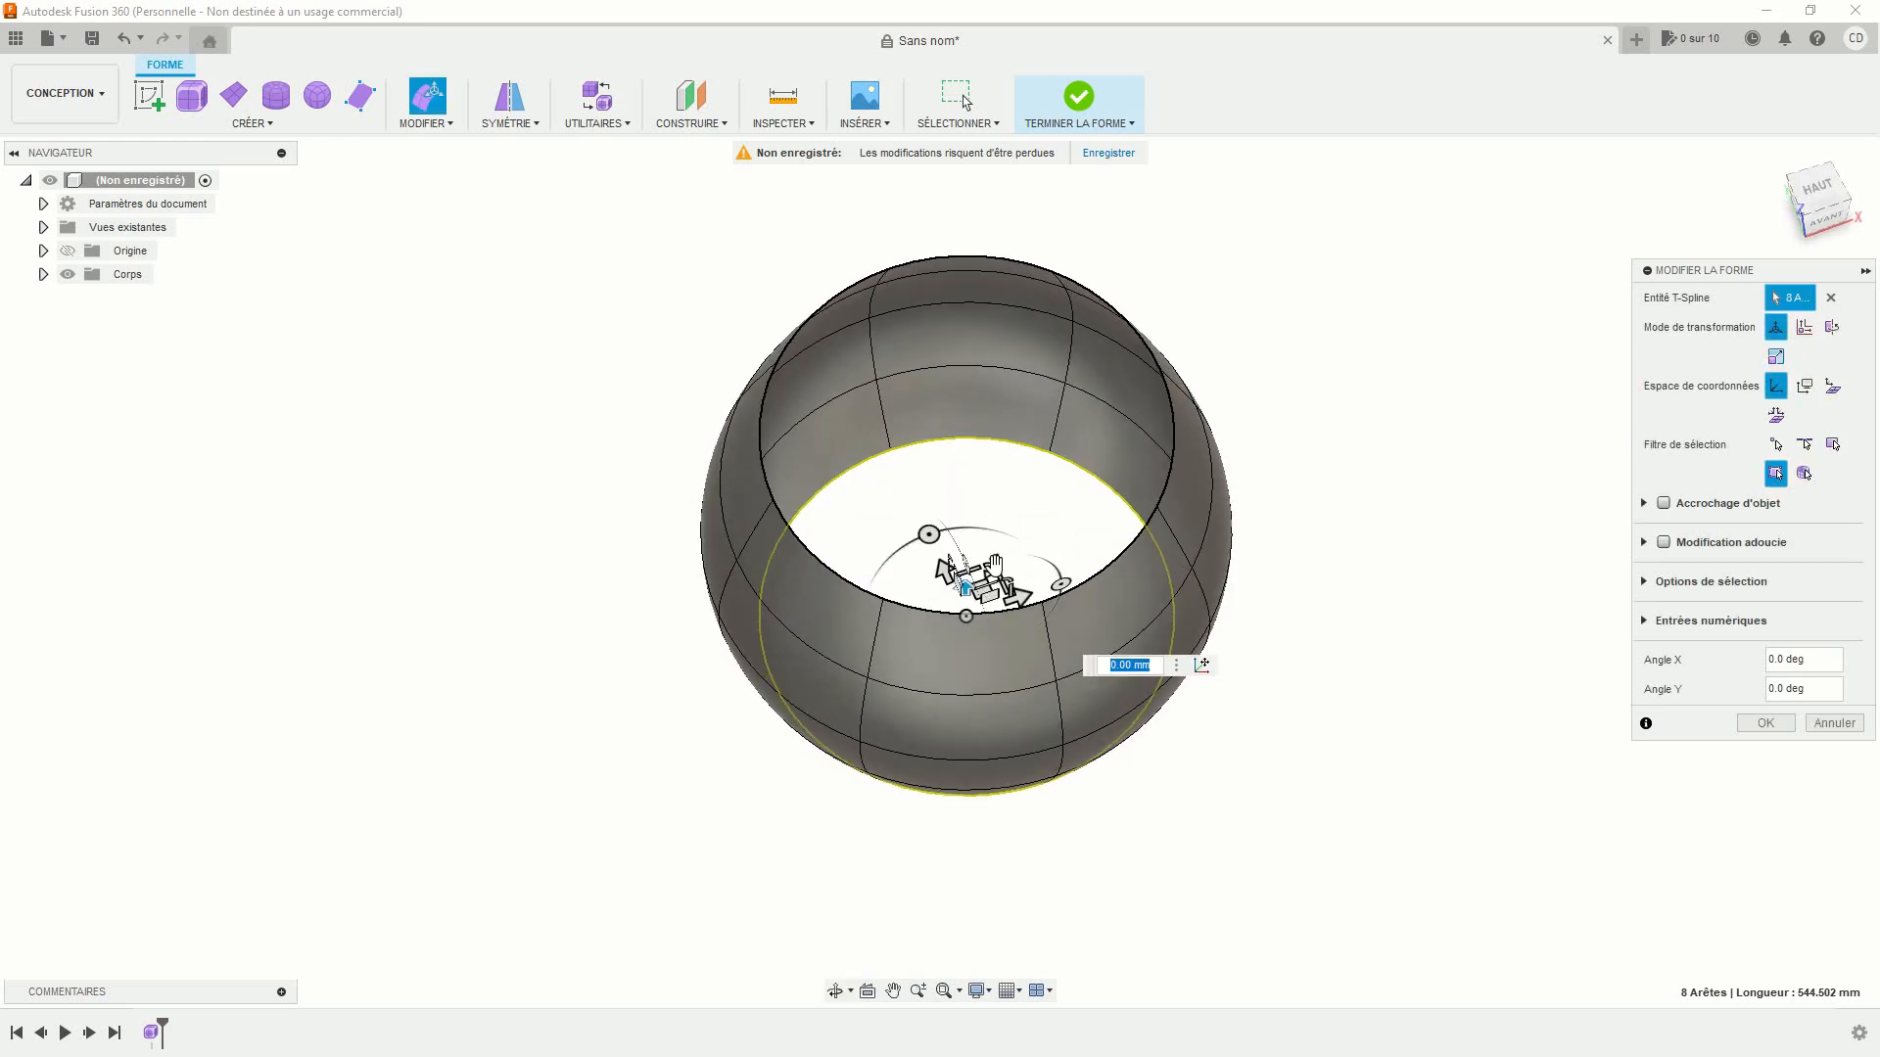
drag(995, 565, 992, 568)
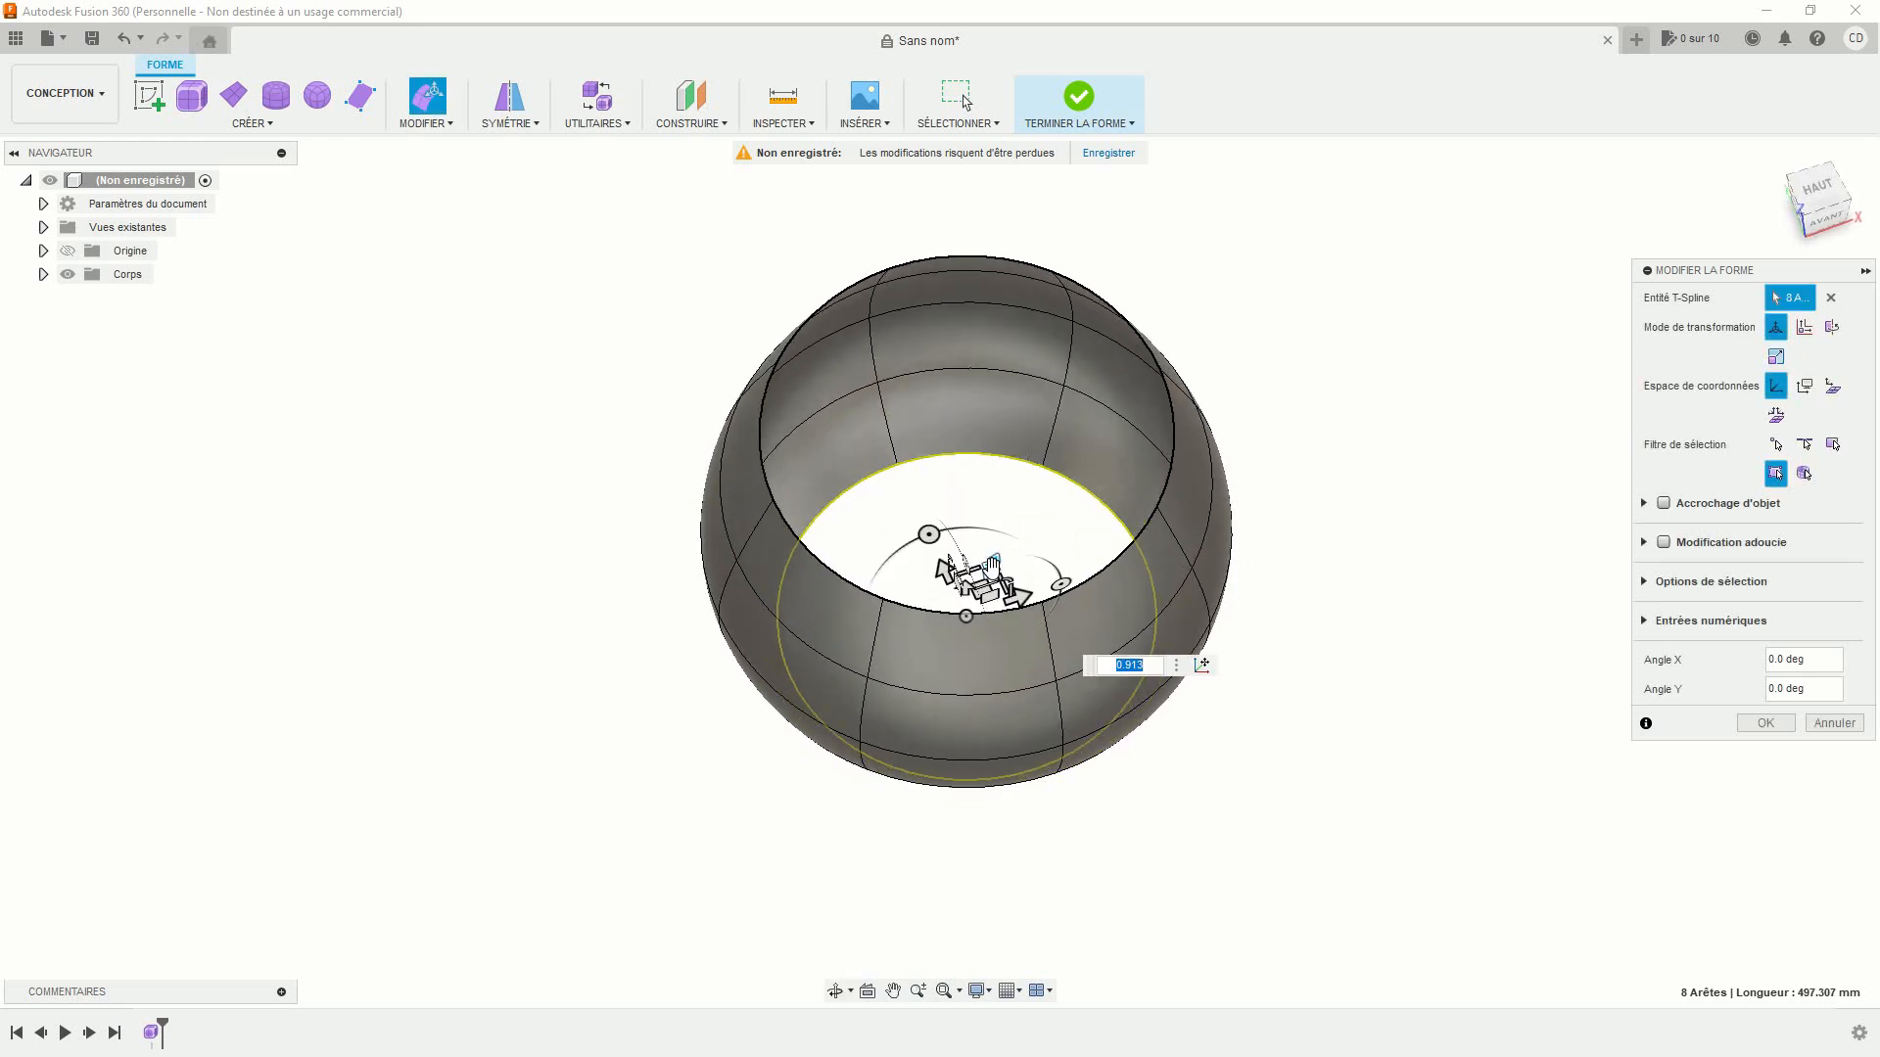
text(0.8)
key(Return)
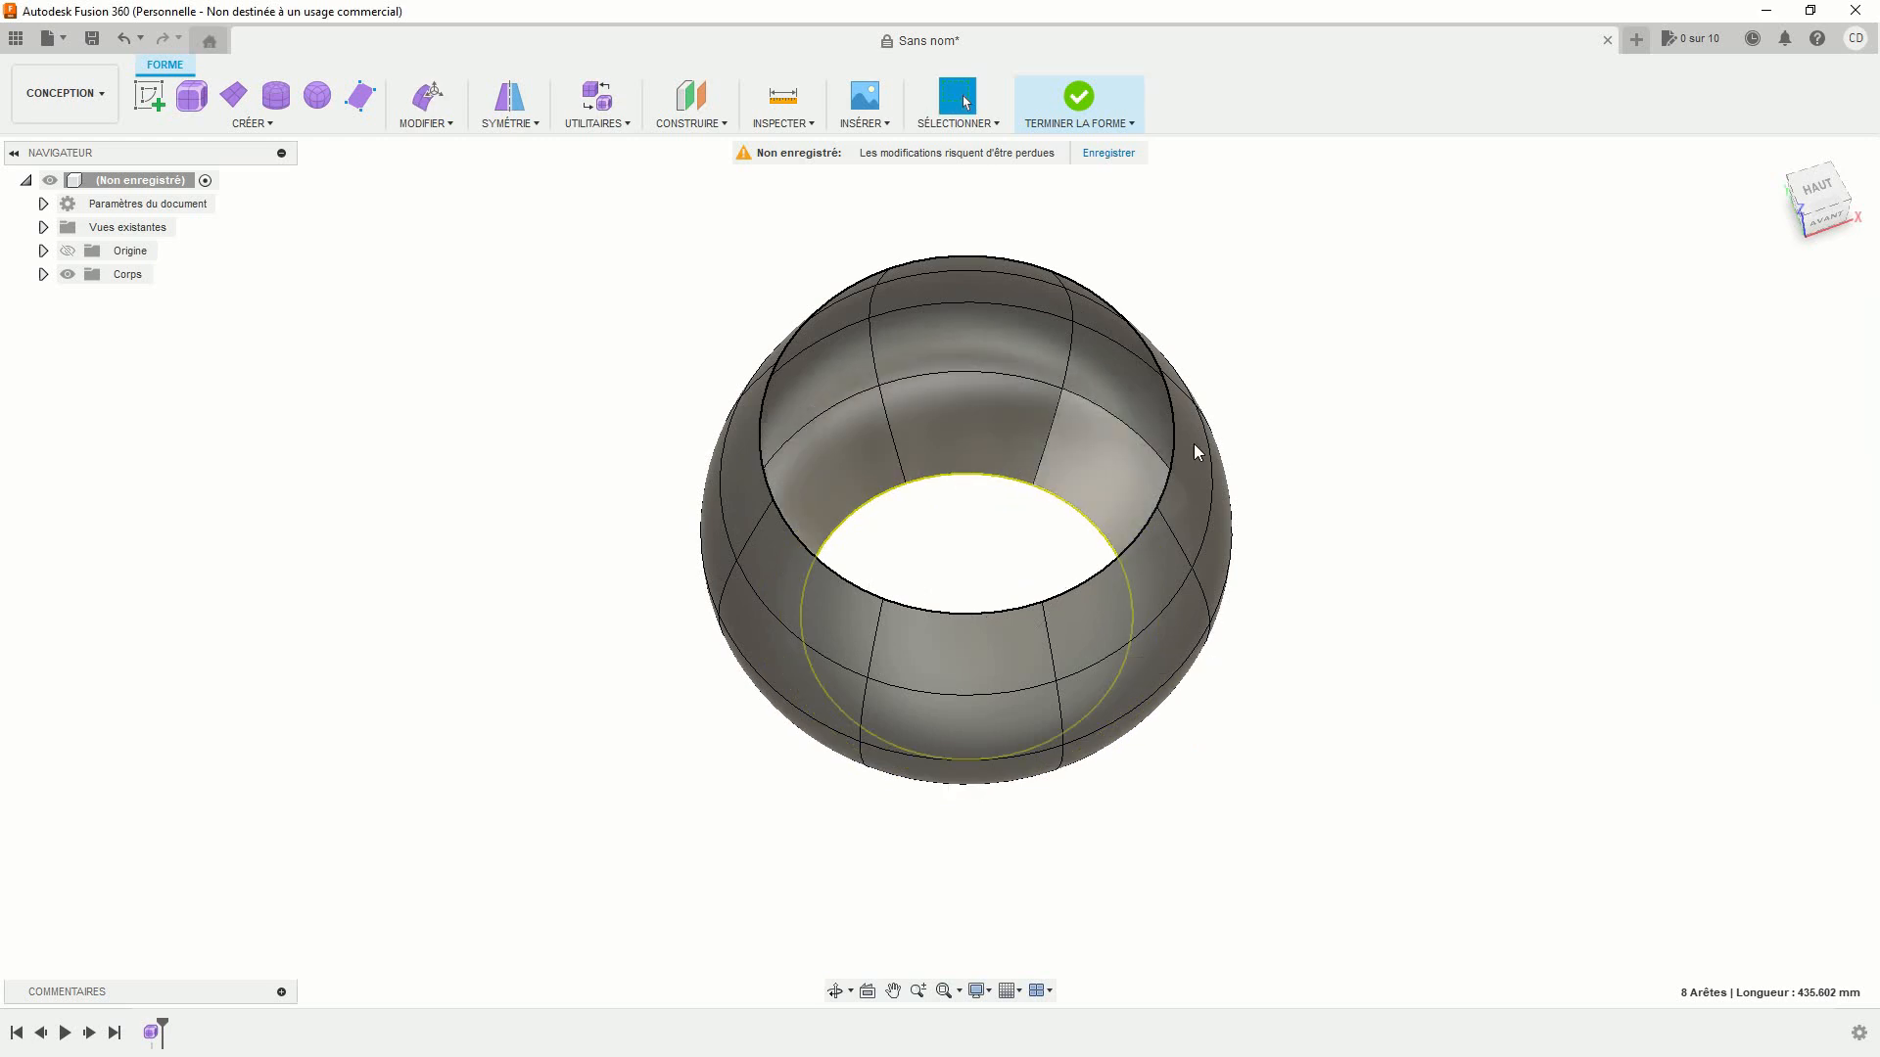
click(1818, 218)
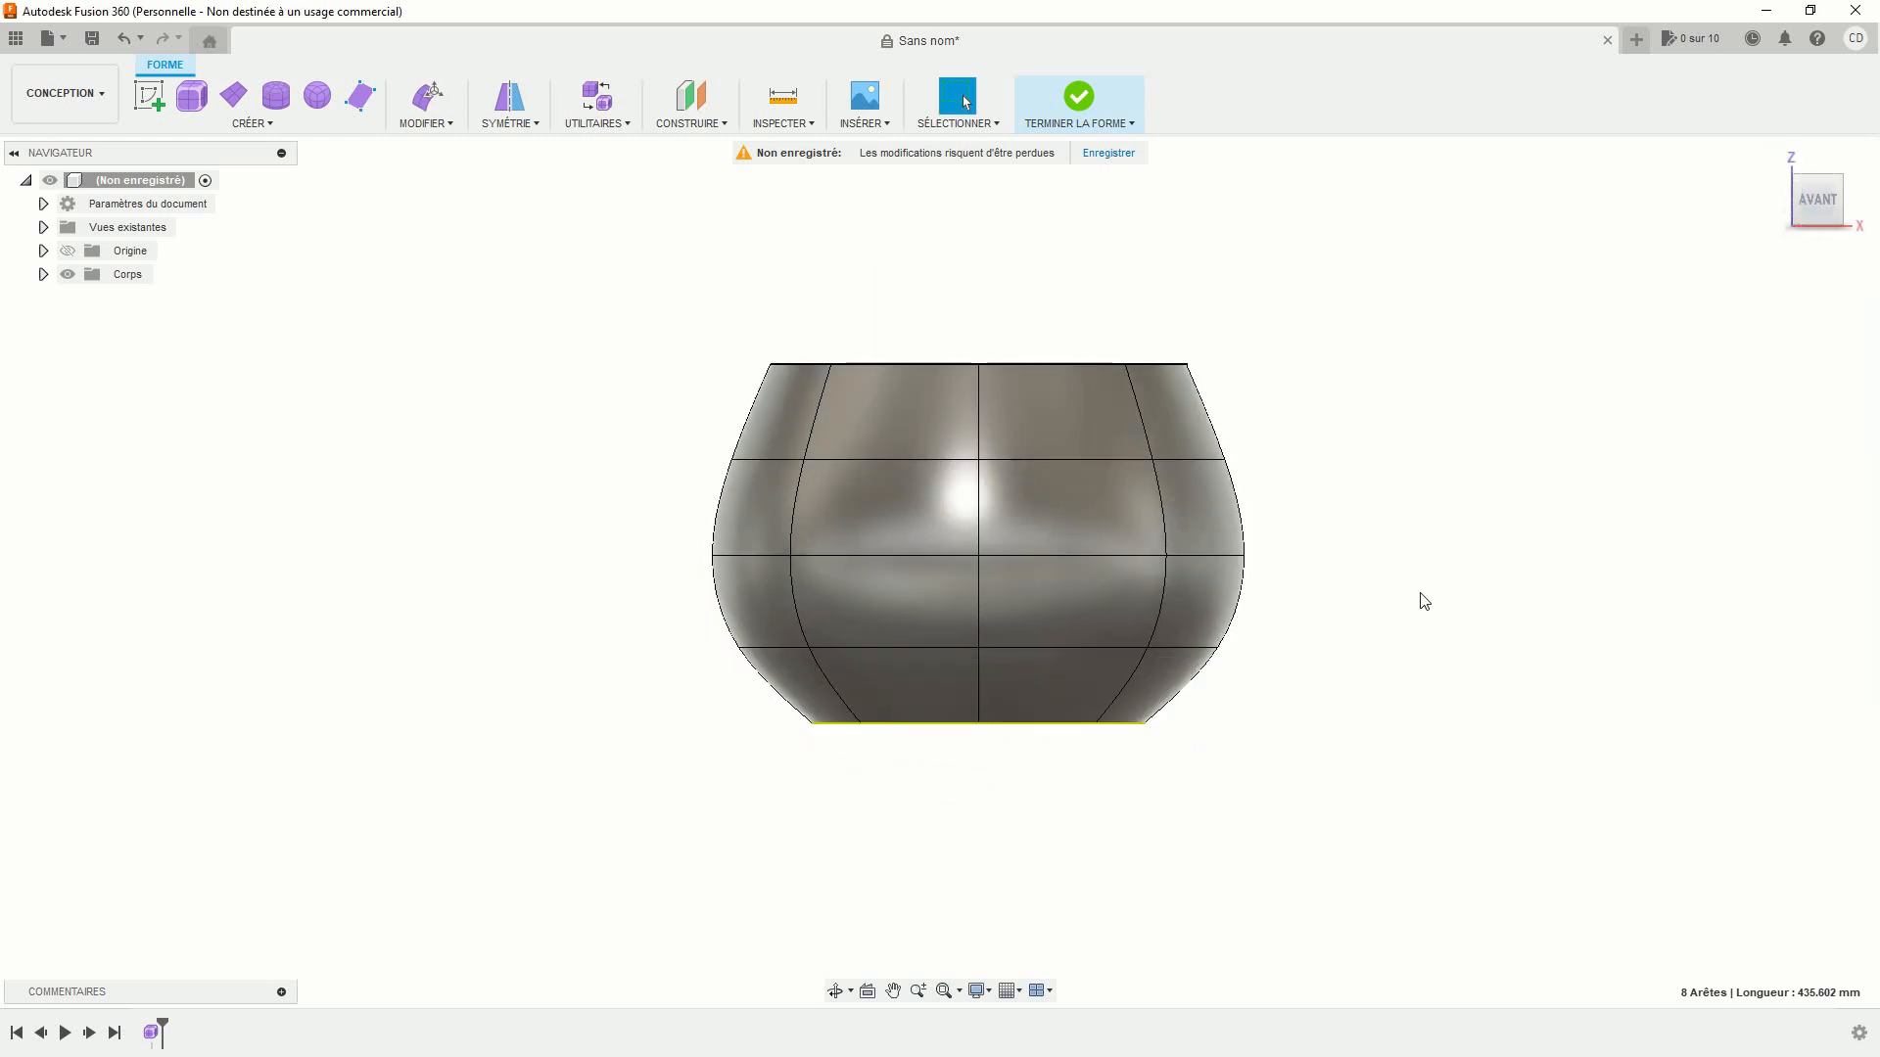
- Move the body's top edge loop vertically by -10 mm using Edit Form
shift+middle_drag(1088, 336, 1078, 356)
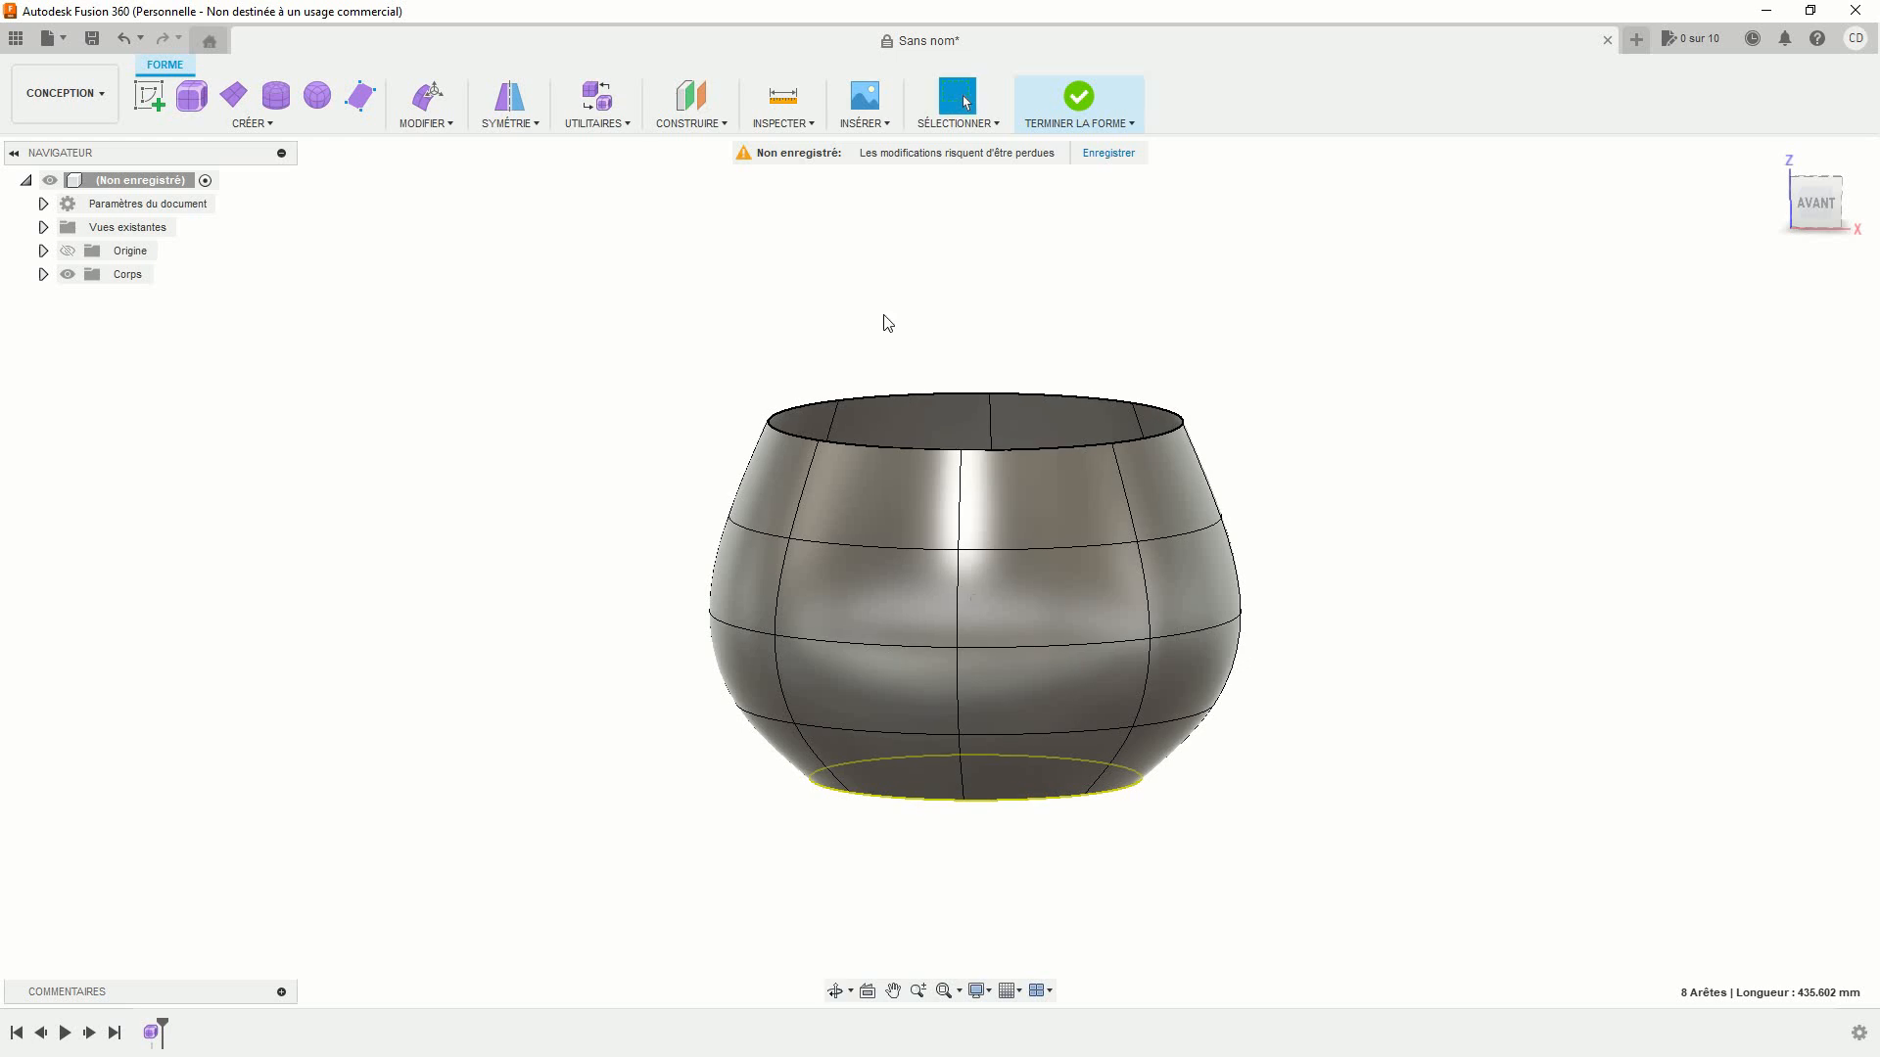
double_click(788, 436)
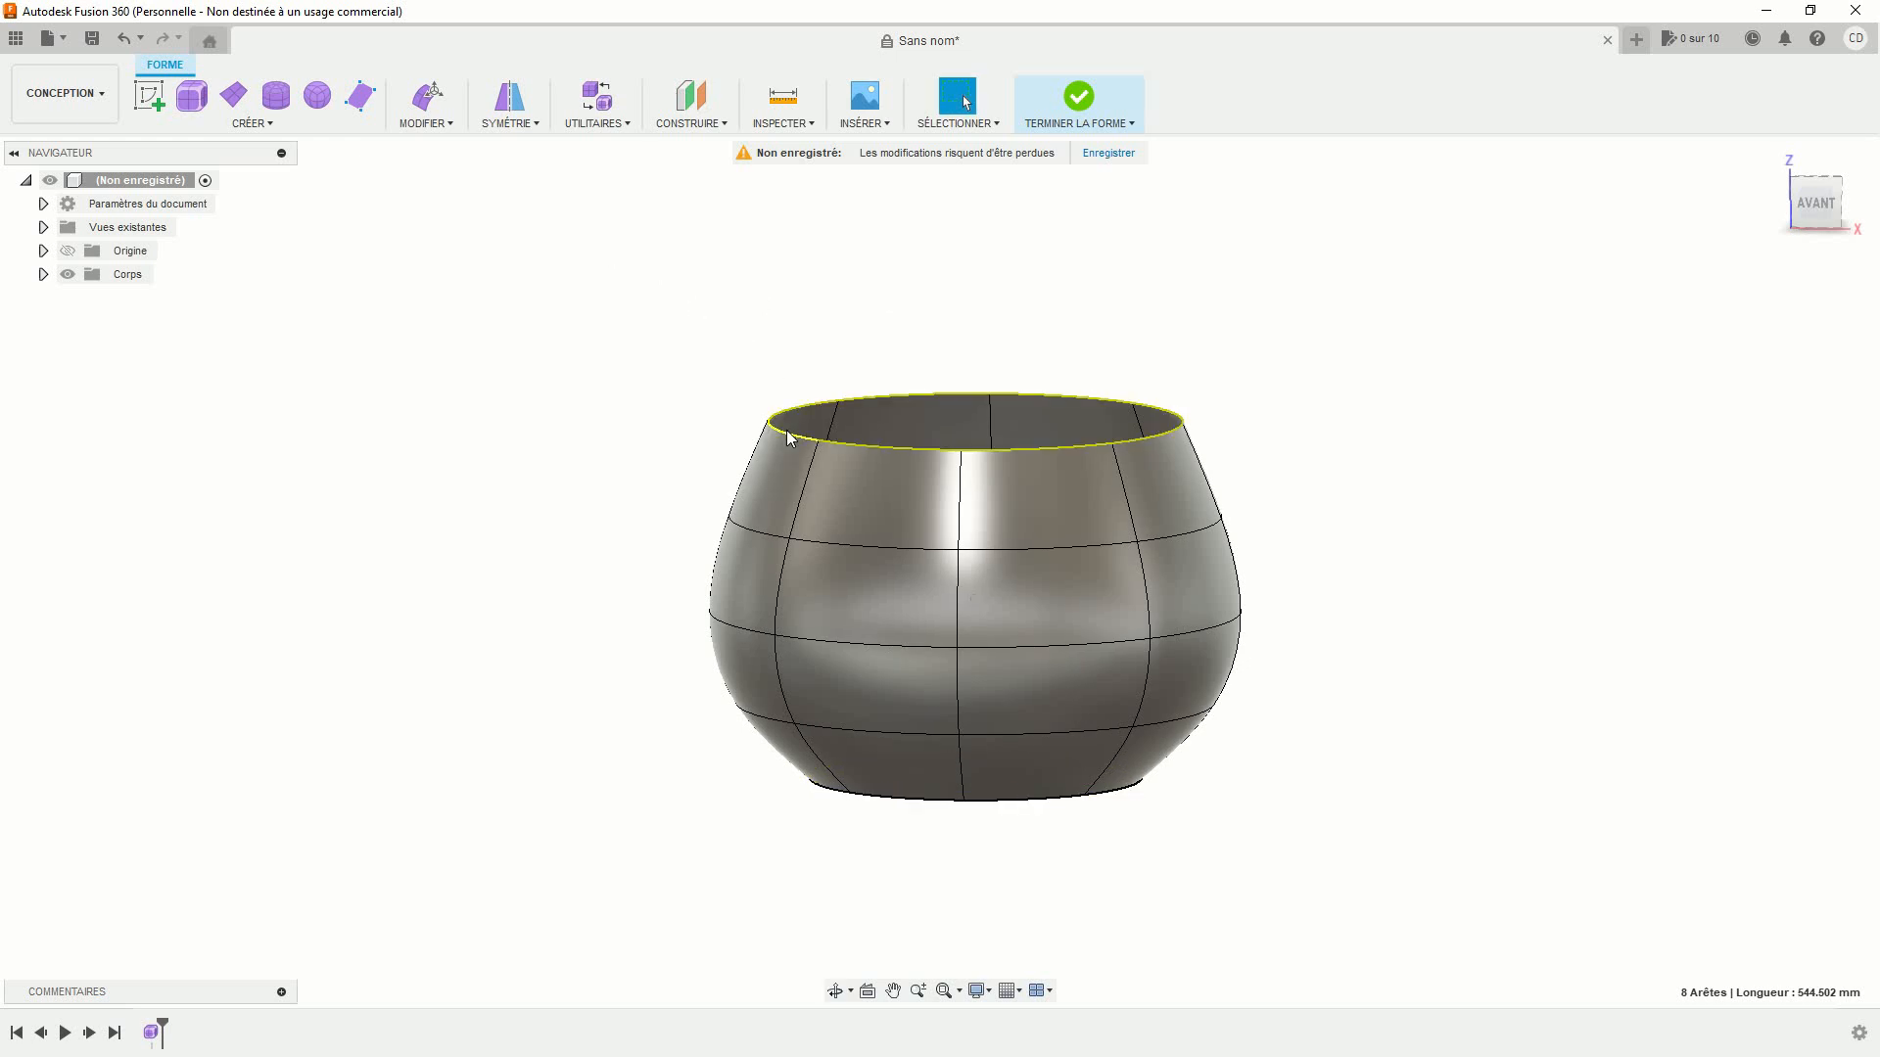
click(427, 95)
drag(975, 364, 974, 379)
text(-10)
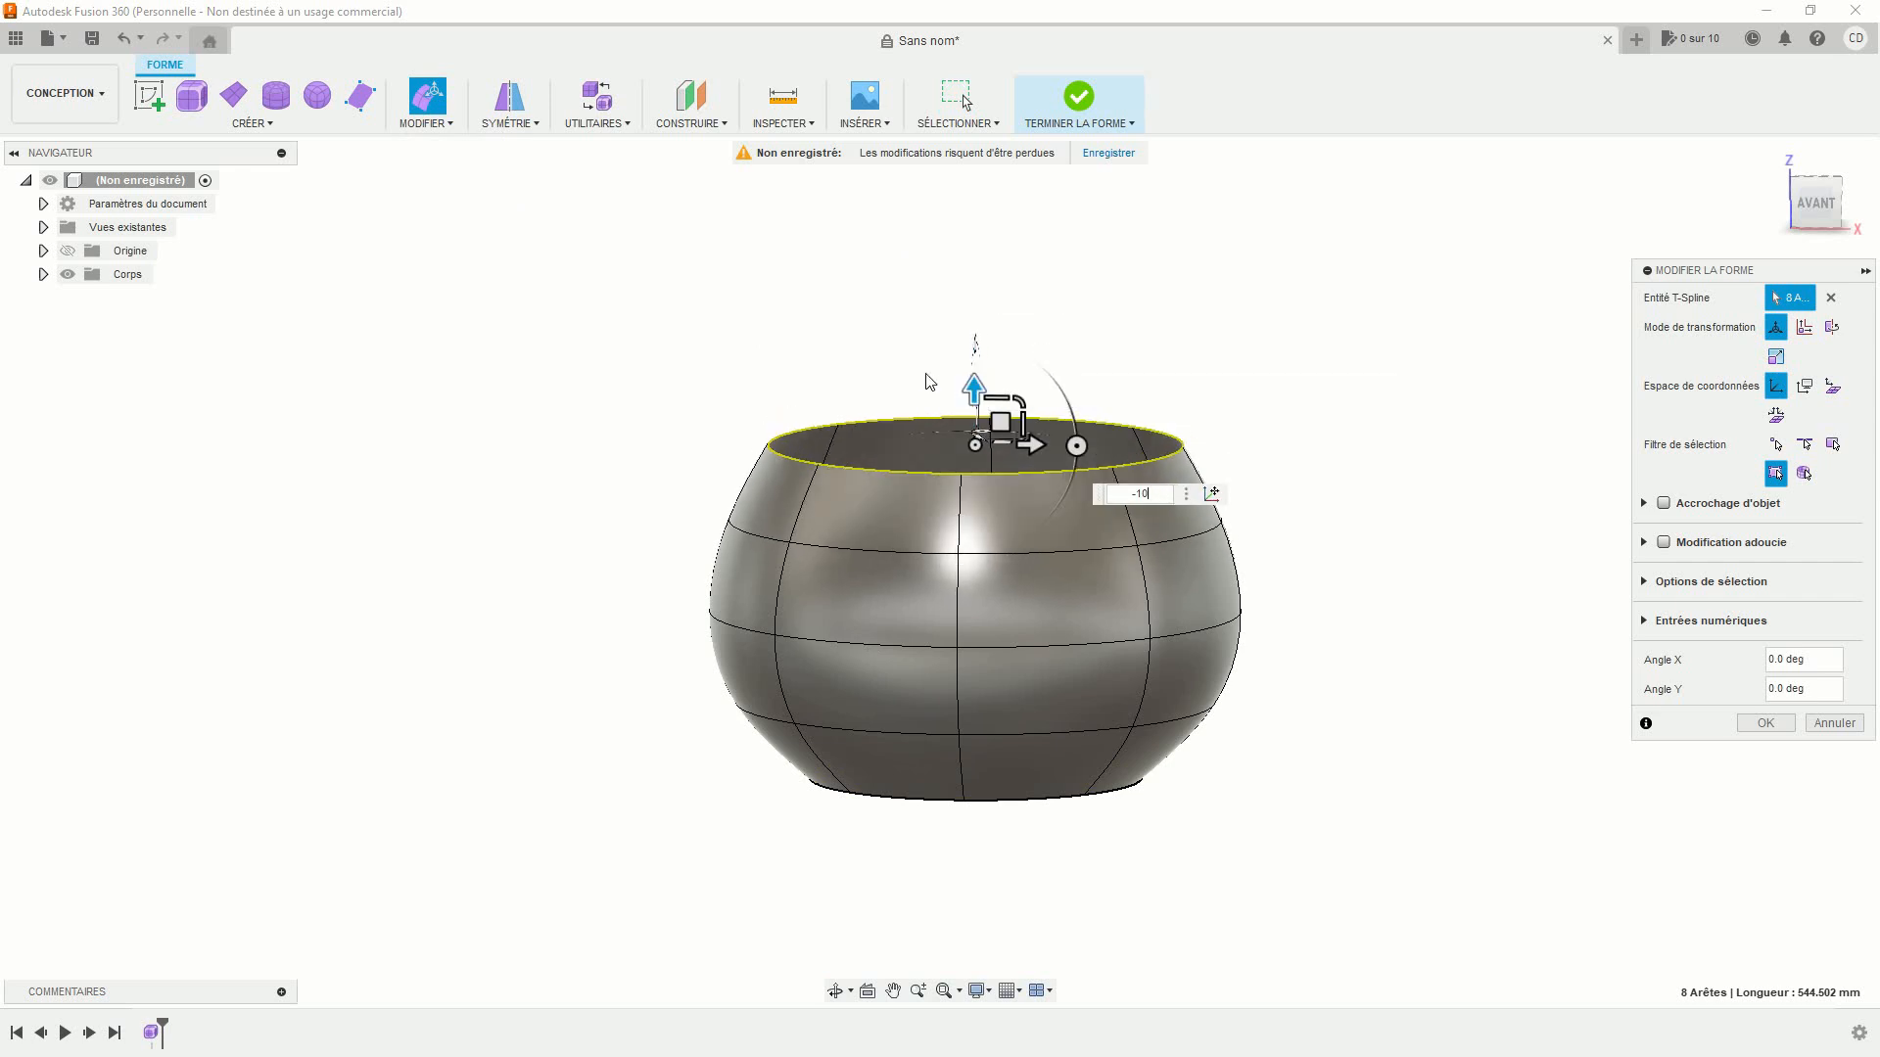
- Scale the top edge loop by 0.8 in the horizontal plane to narrow the opening
shift+middle_drag(908, 366, 920, 433)
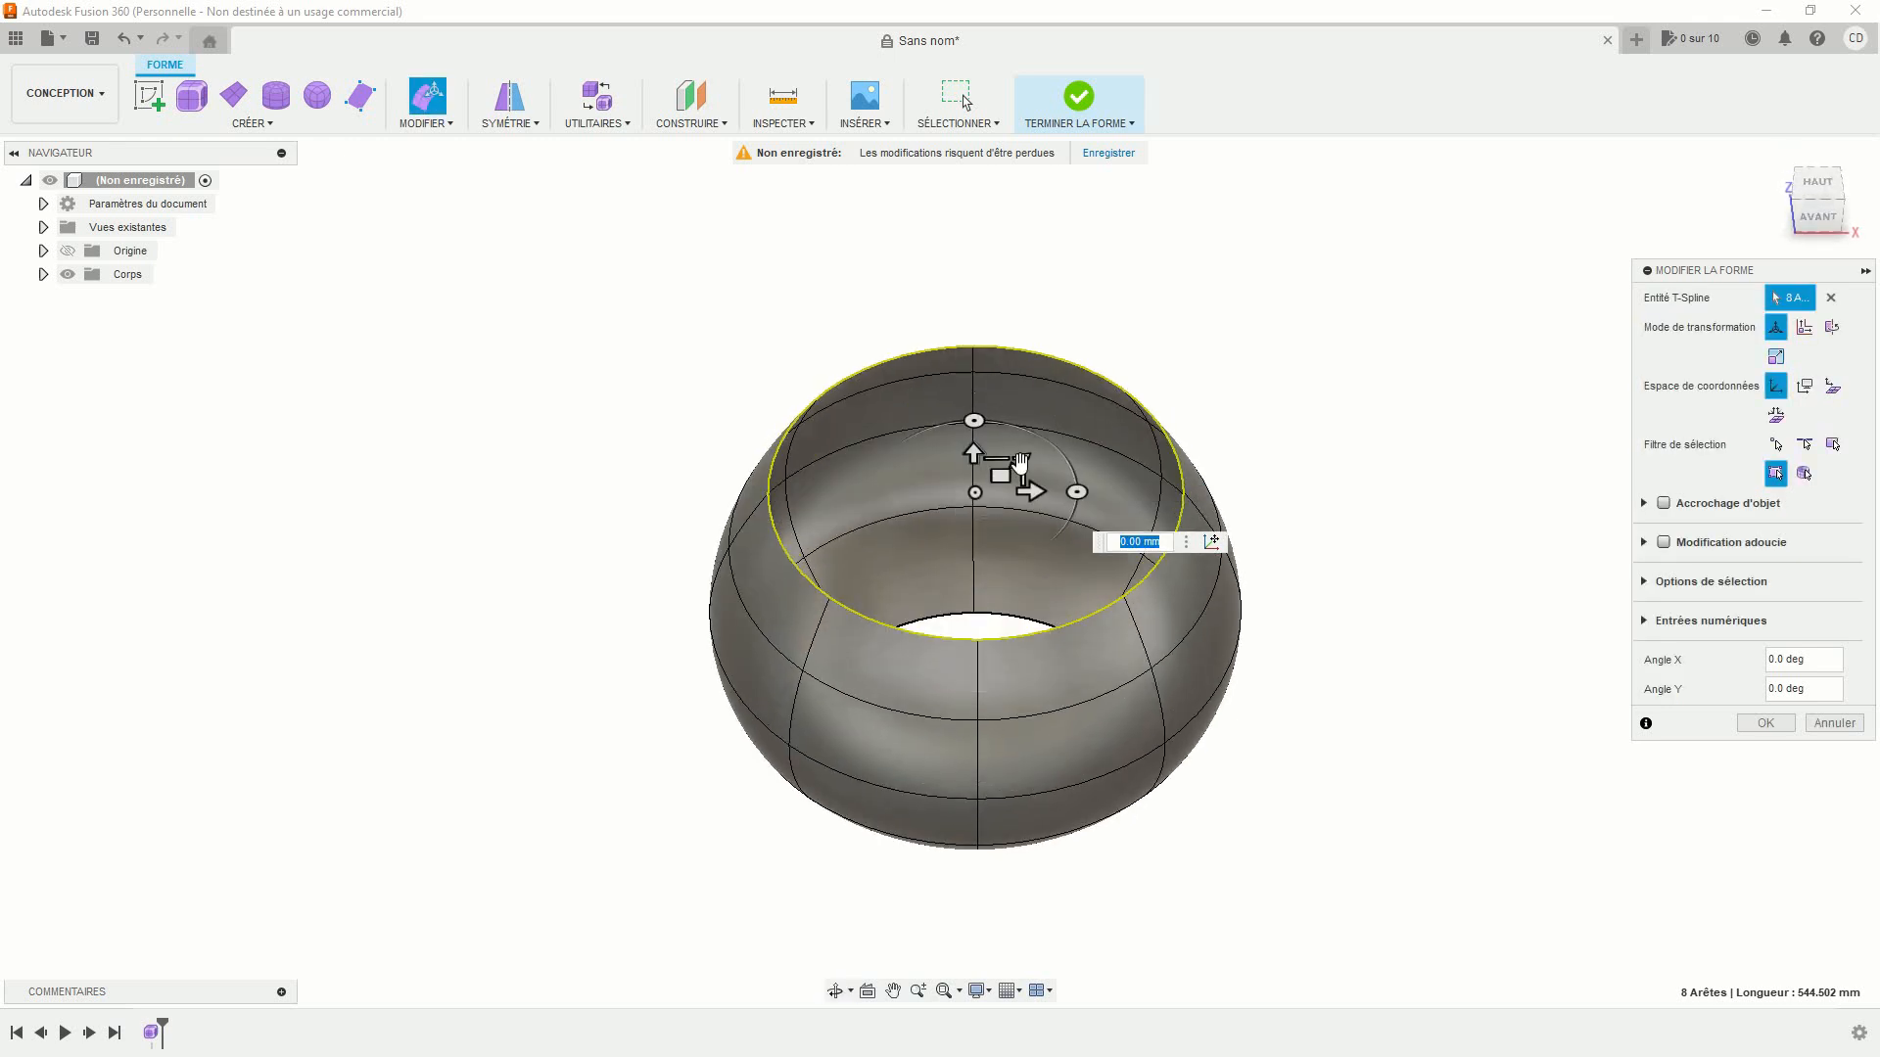
drag(1021, 463, 1019, 462)
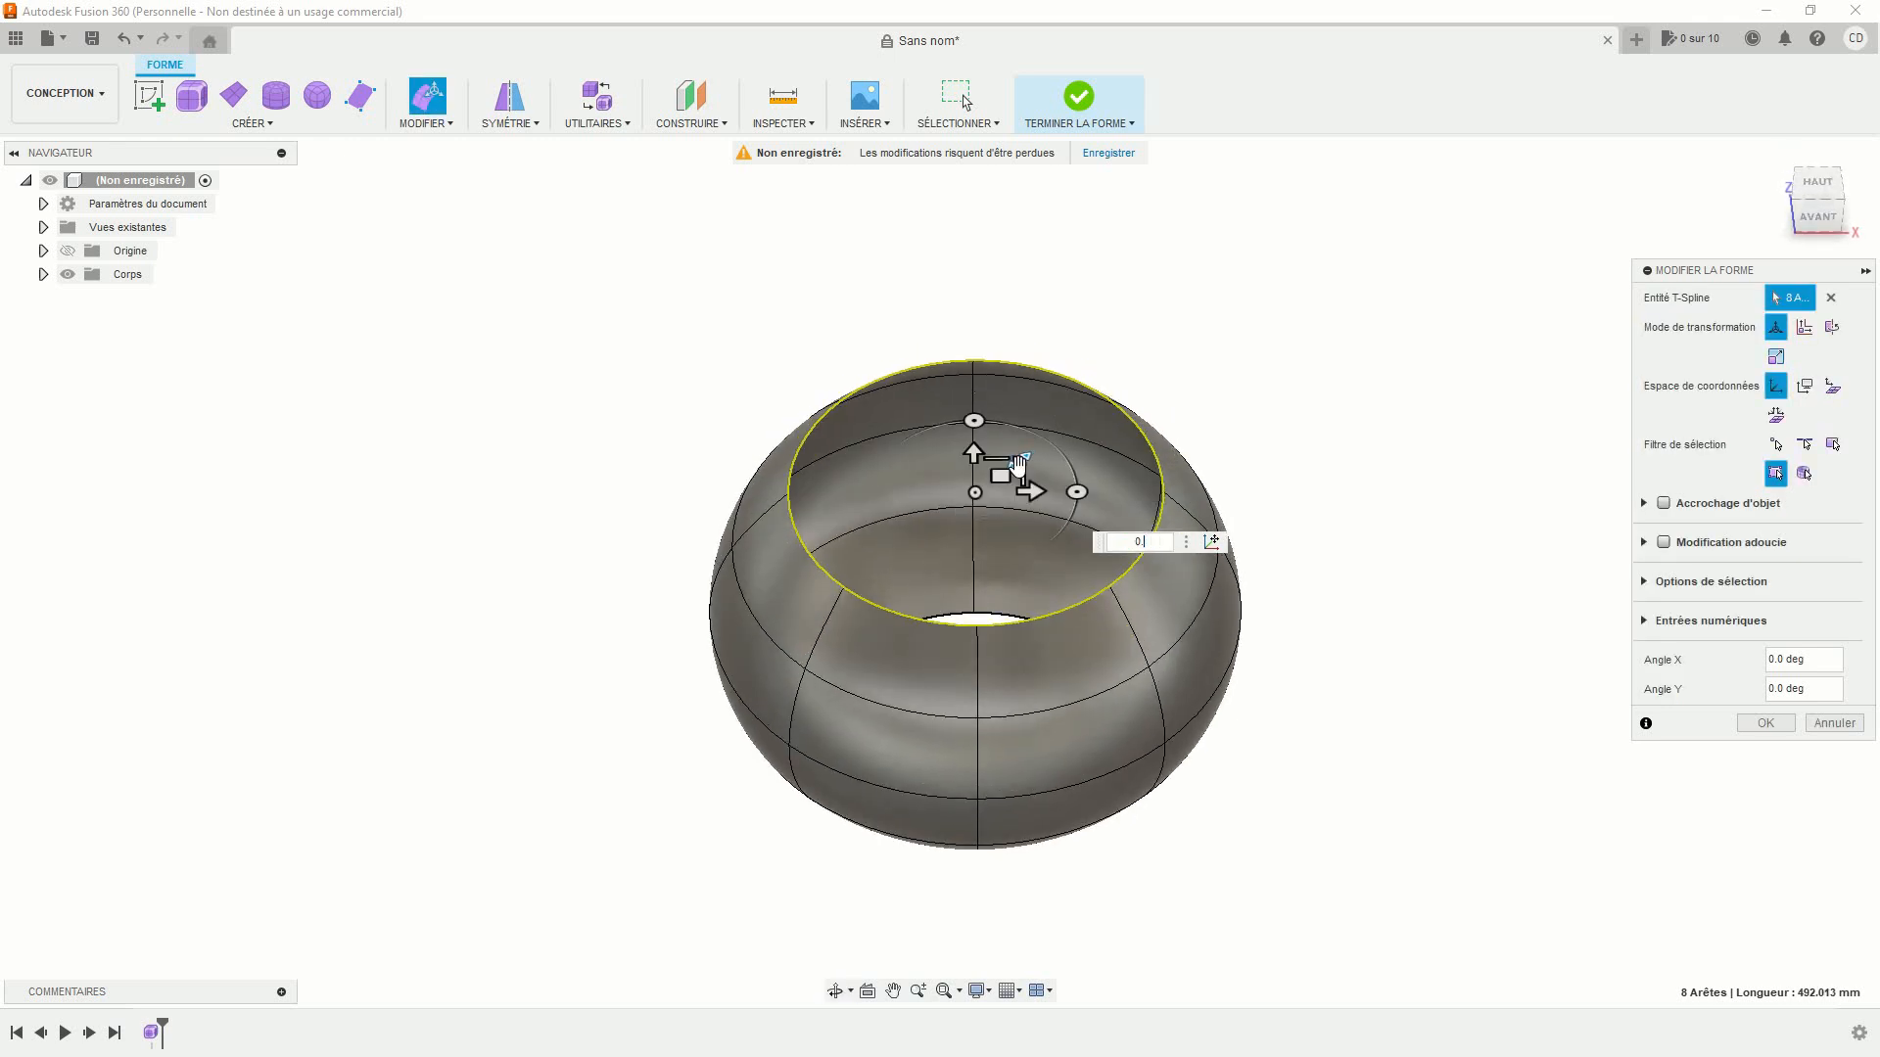
key(Return)
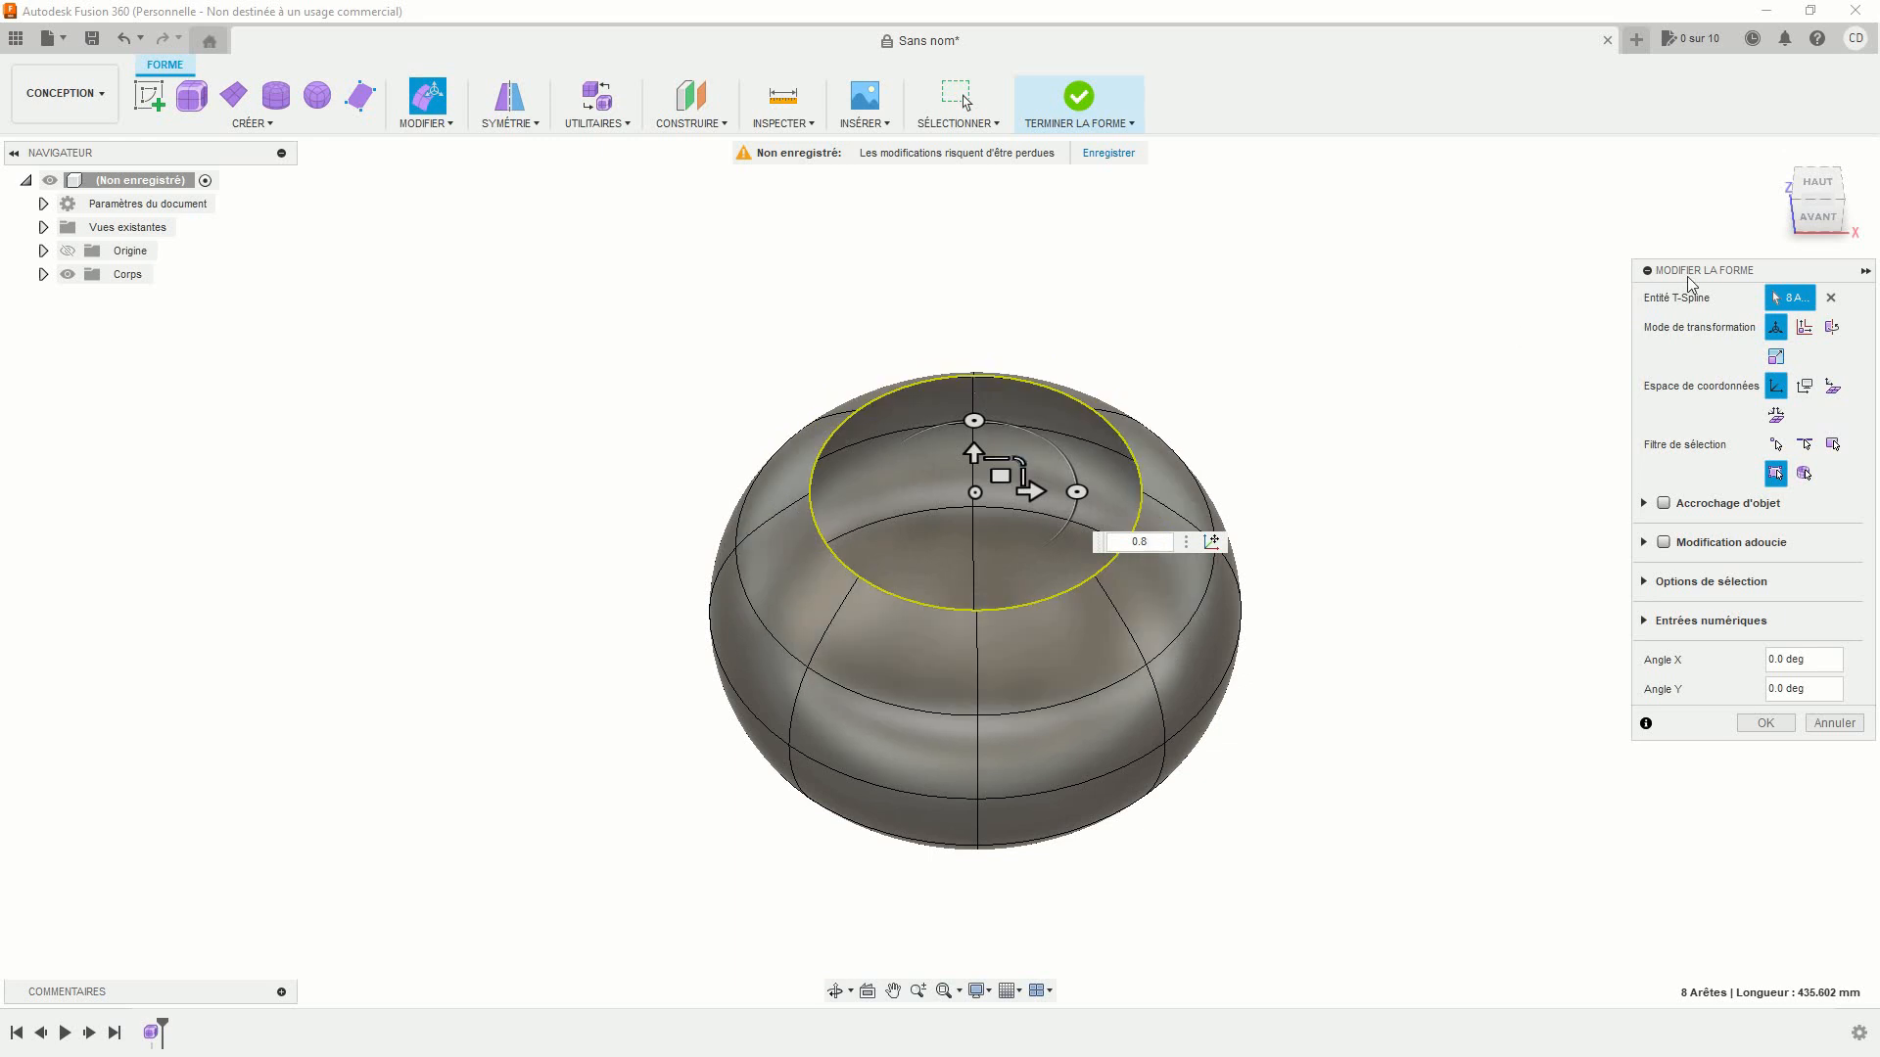
- Tilt the top edge loop about 5 degrees around the Y axis in the front view, and finish the form
click(1819, 217)
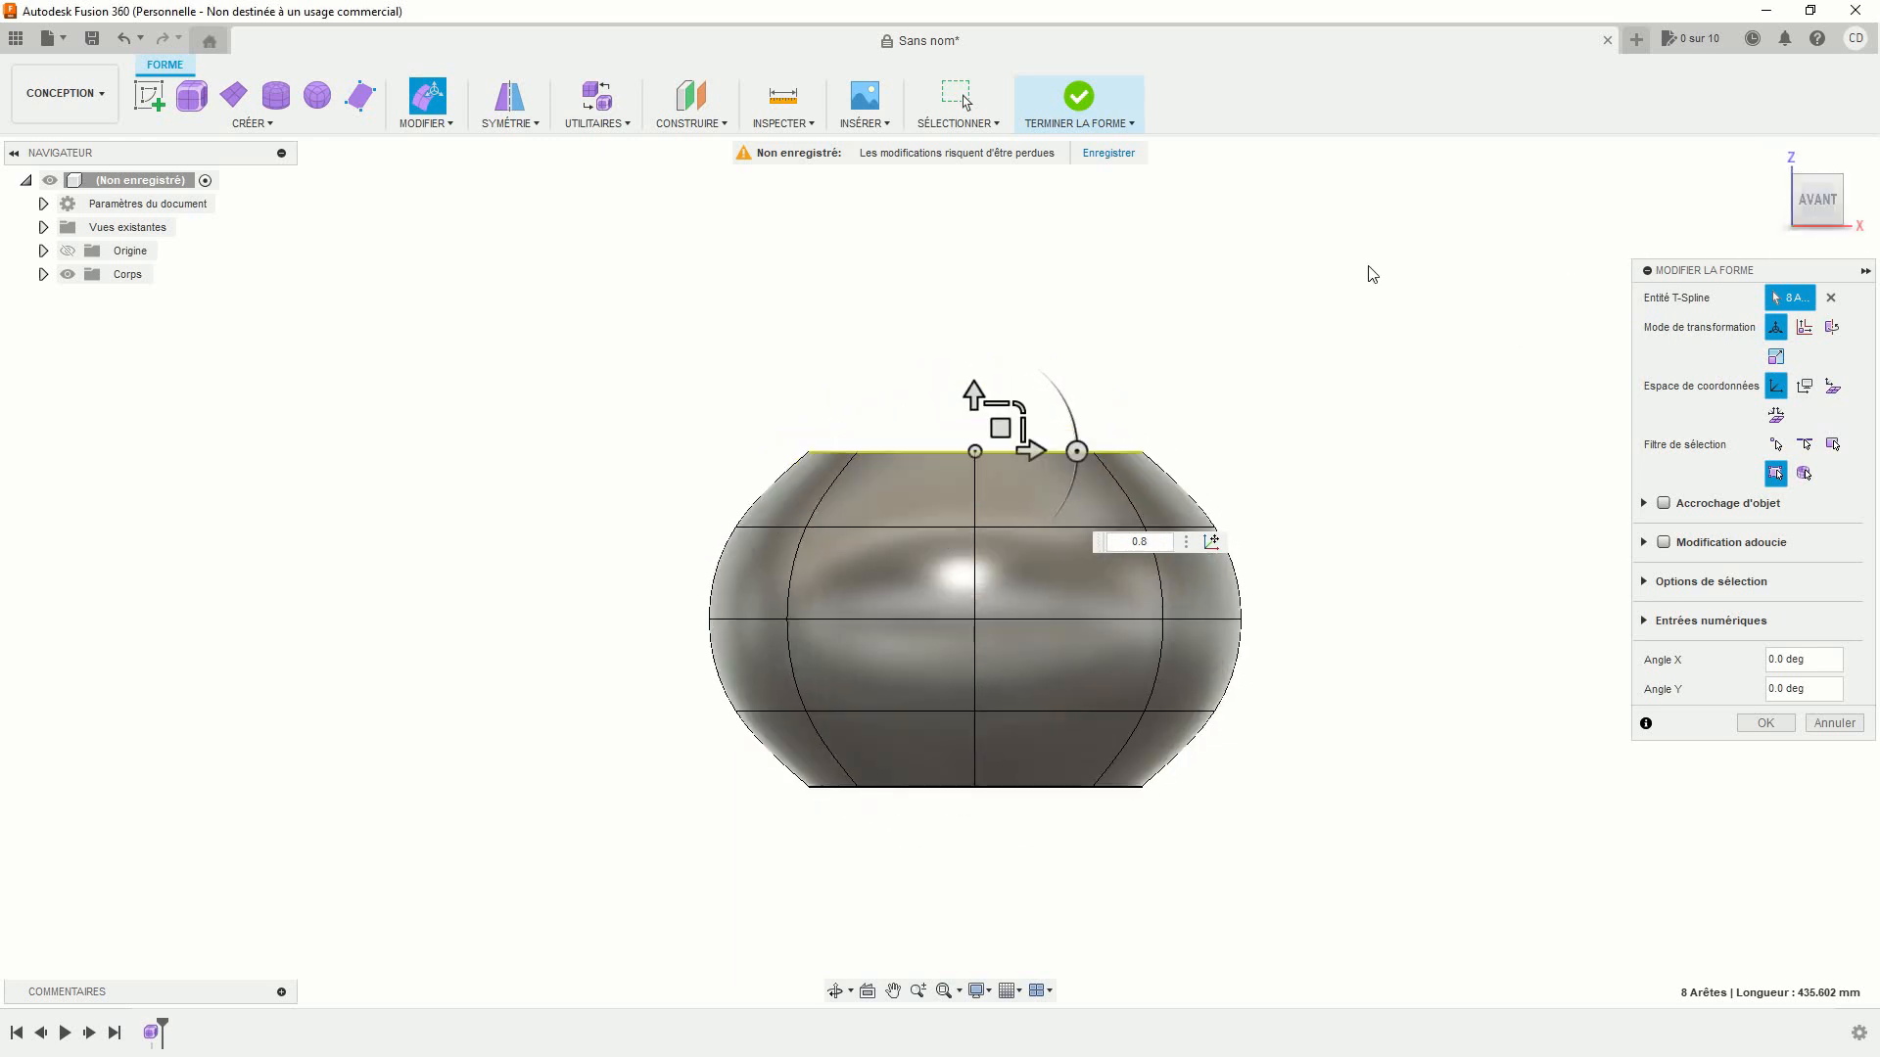
drag(1076, 448, 1074, 460)
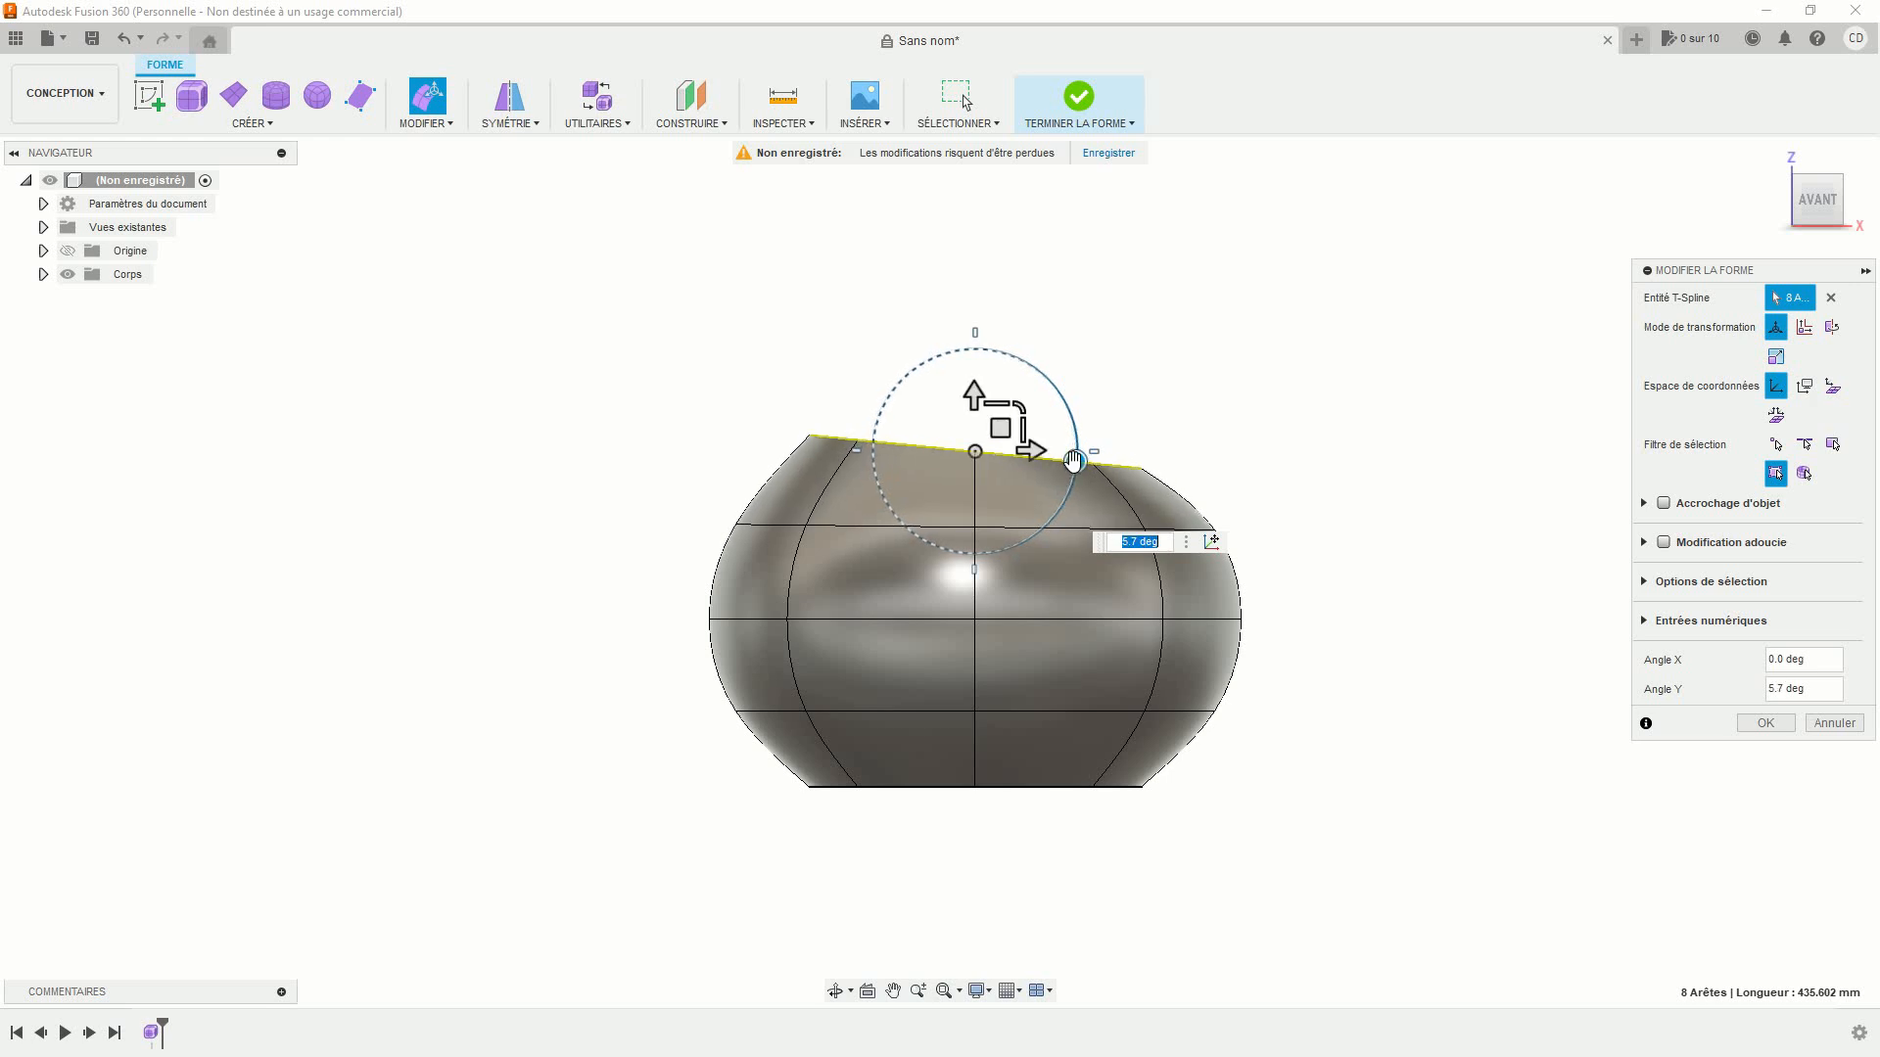
key(Return)
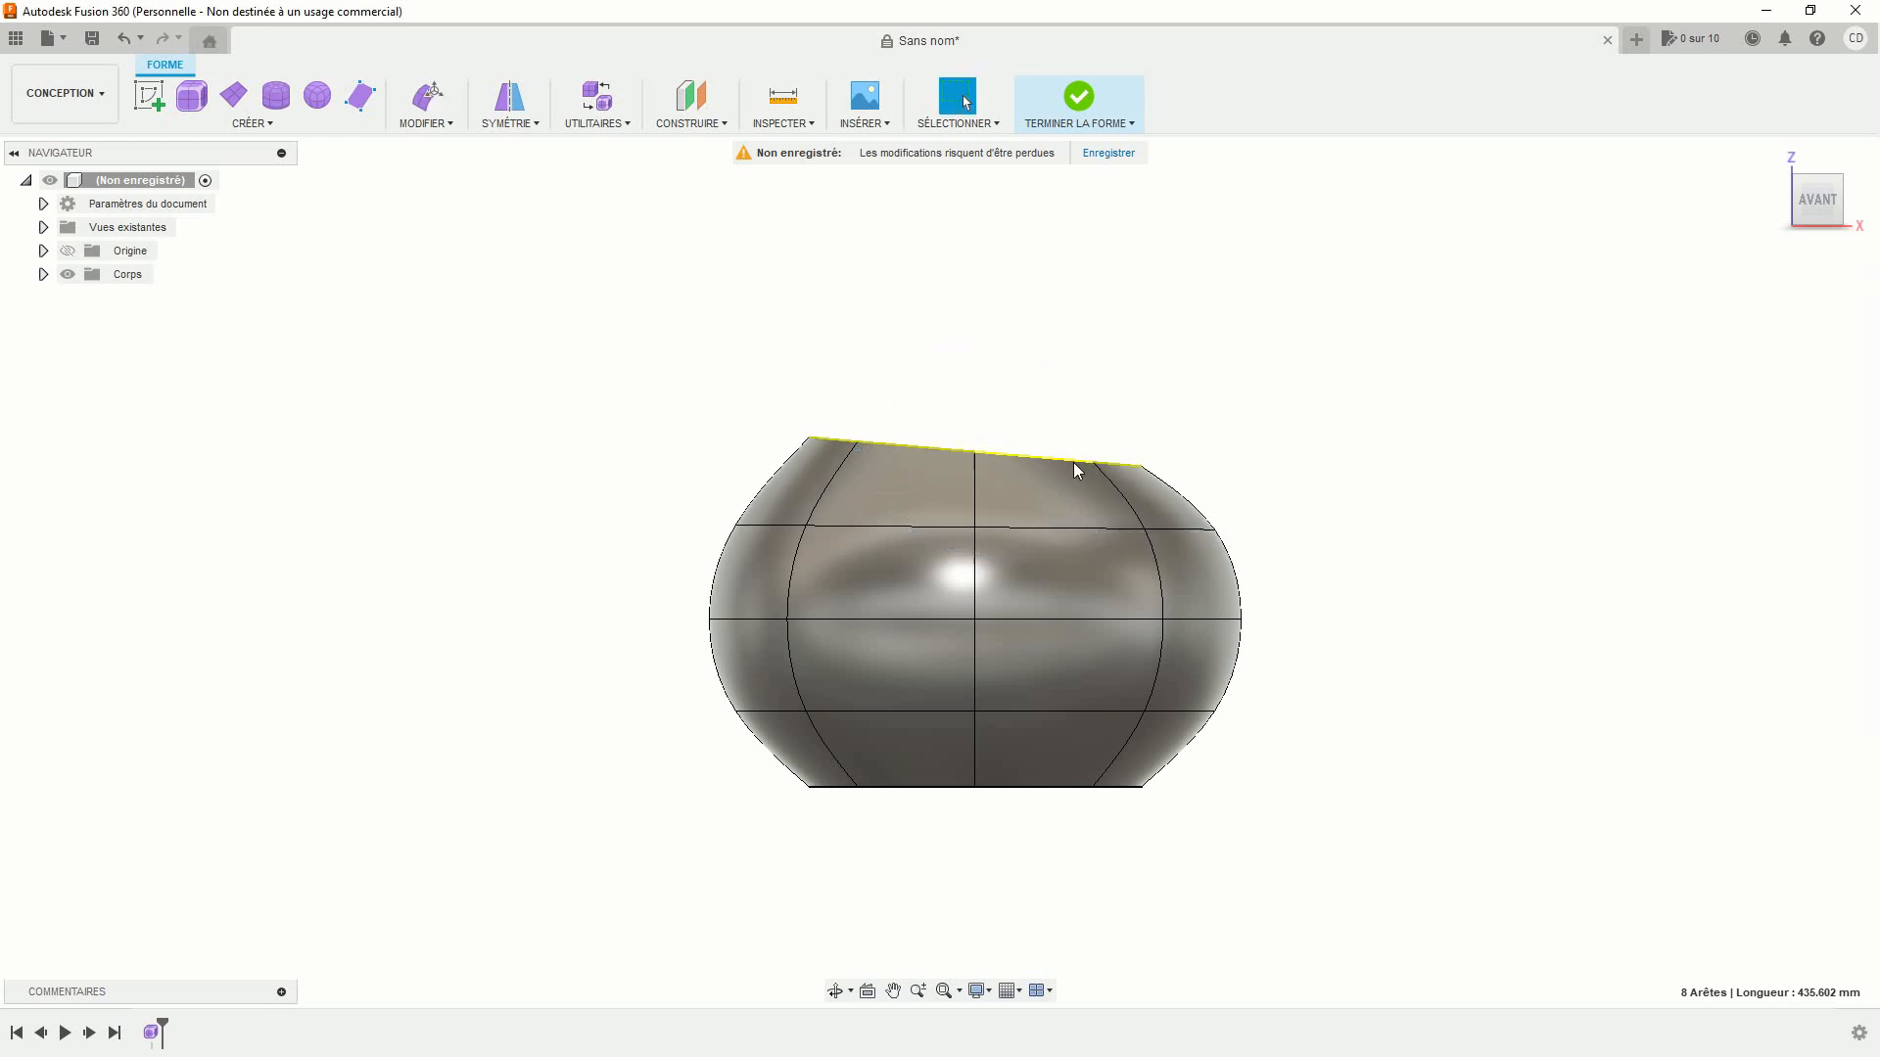
shift+middle_drag(1126, 386, 1214, 519)
shift+middle_drag(940, 460, 1027, 412)
scroll(1081, 477, up, 2)
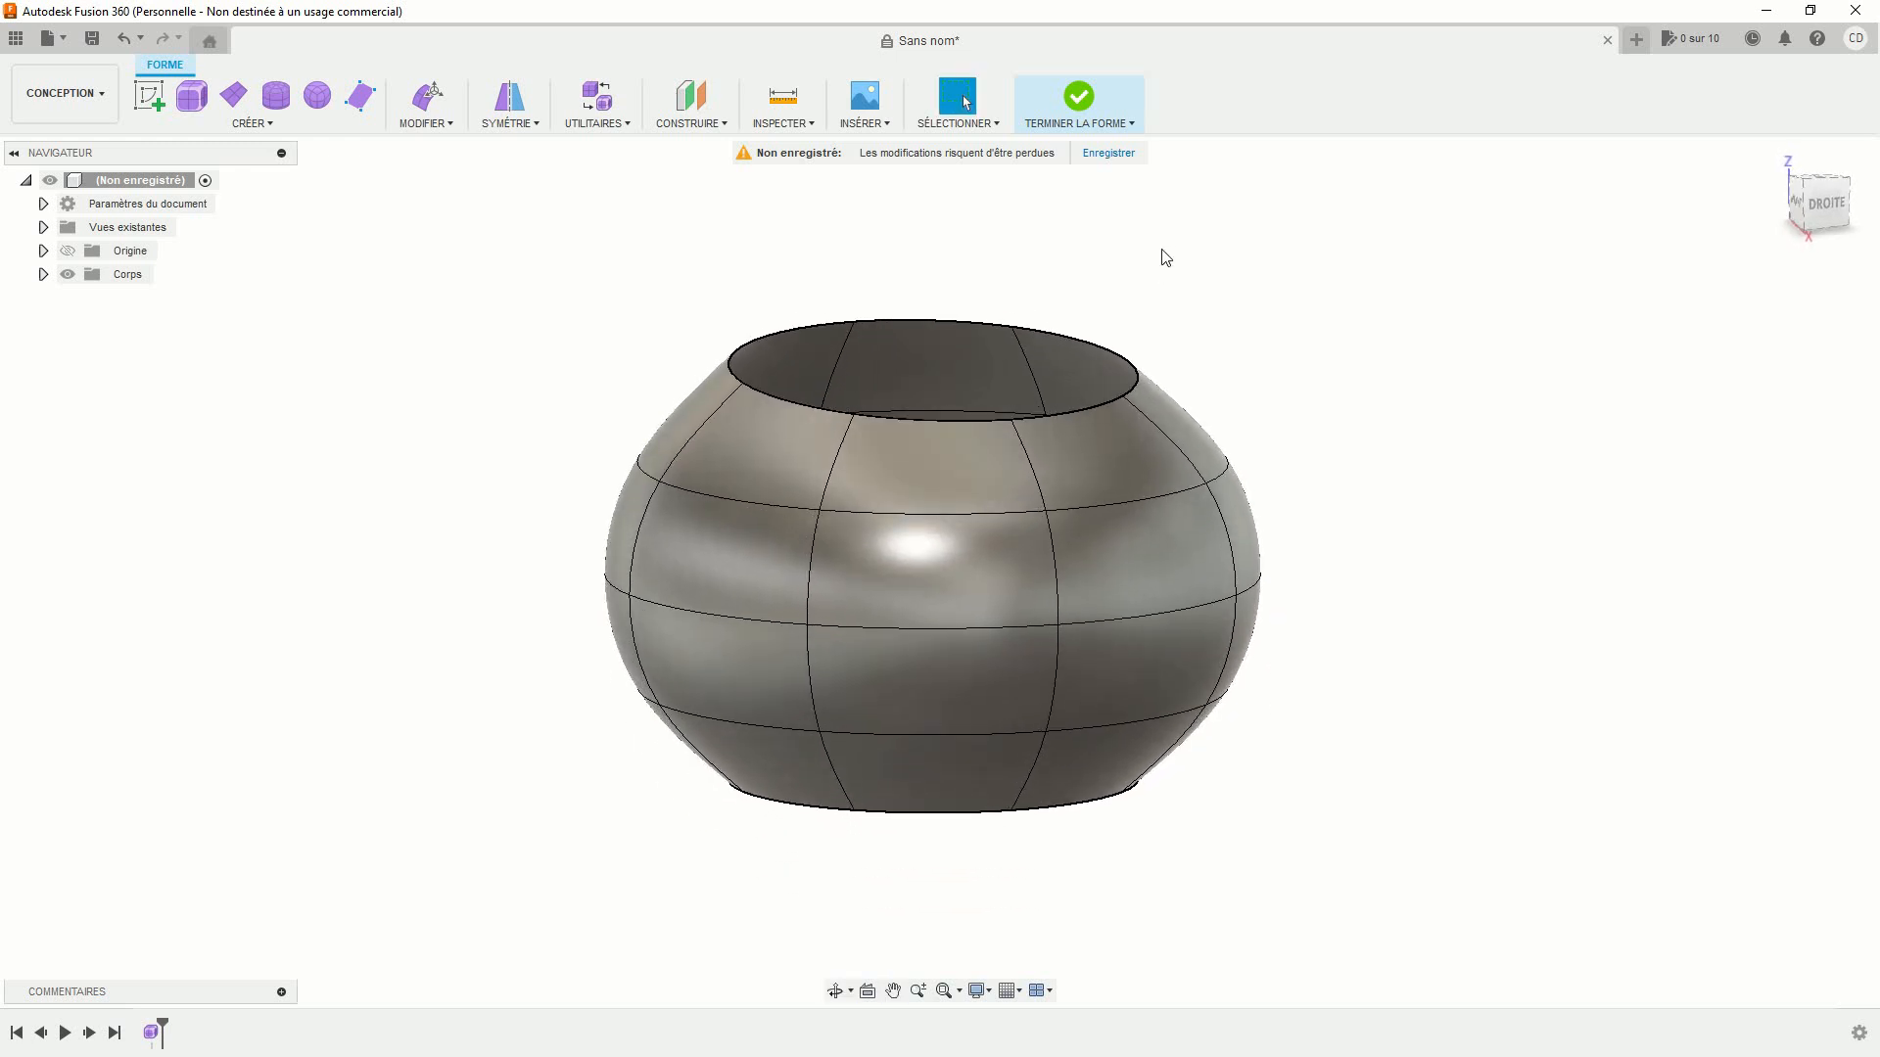
click(1081, 98)
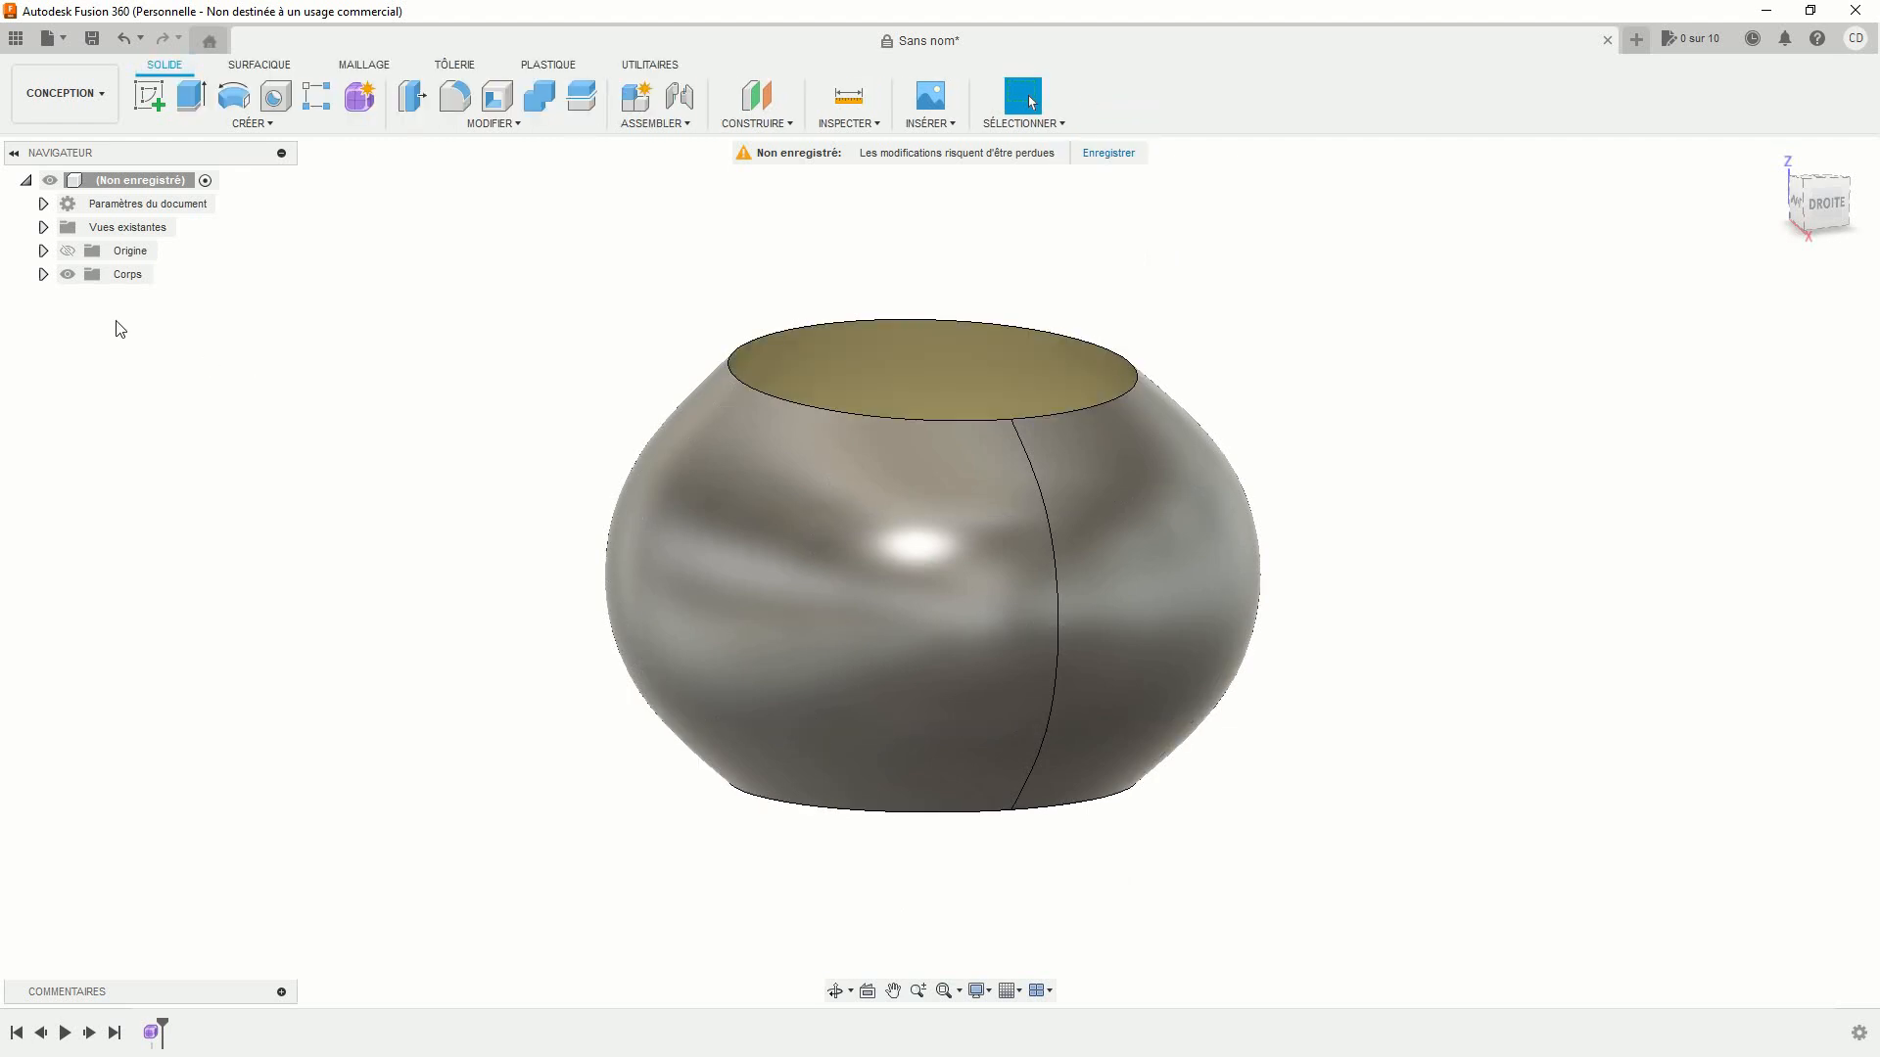
- Thicken the sculpted surface body by 5 mm on one side as a new body
click(43, 275)
click(146, 298)
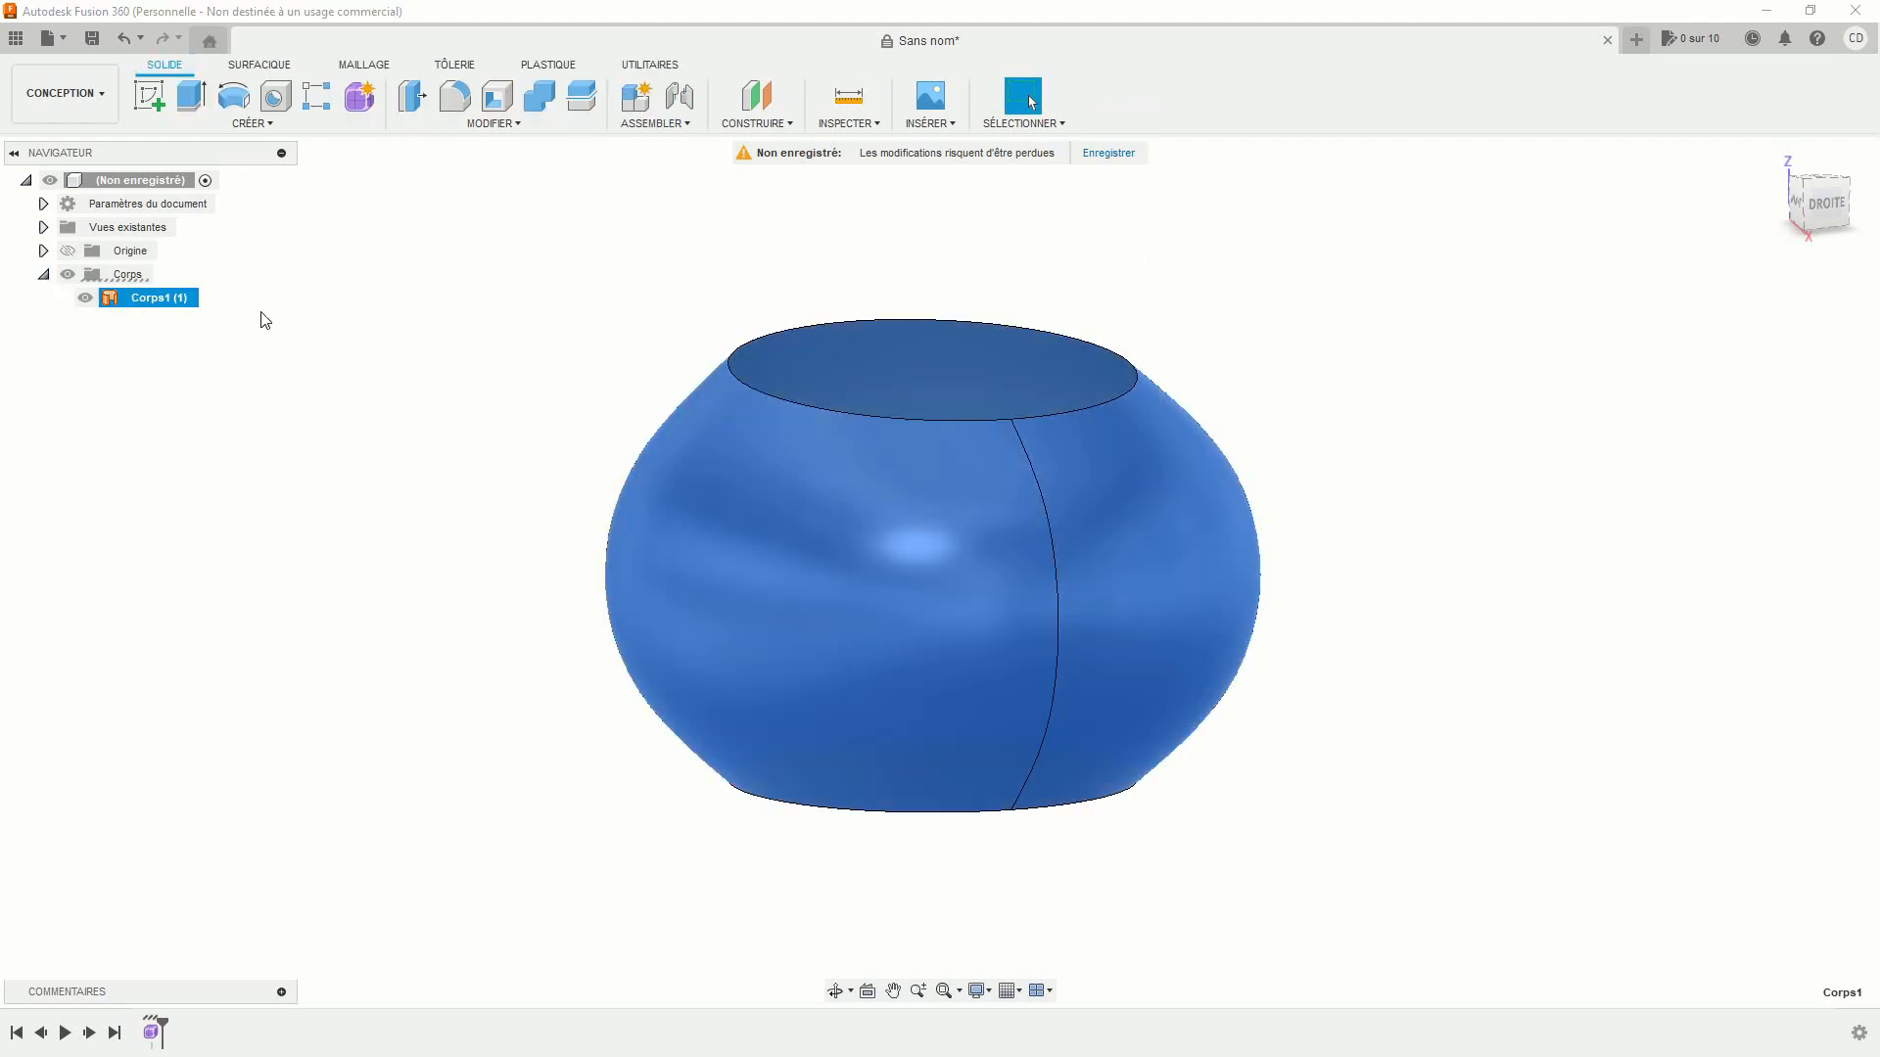
click(256, 121)
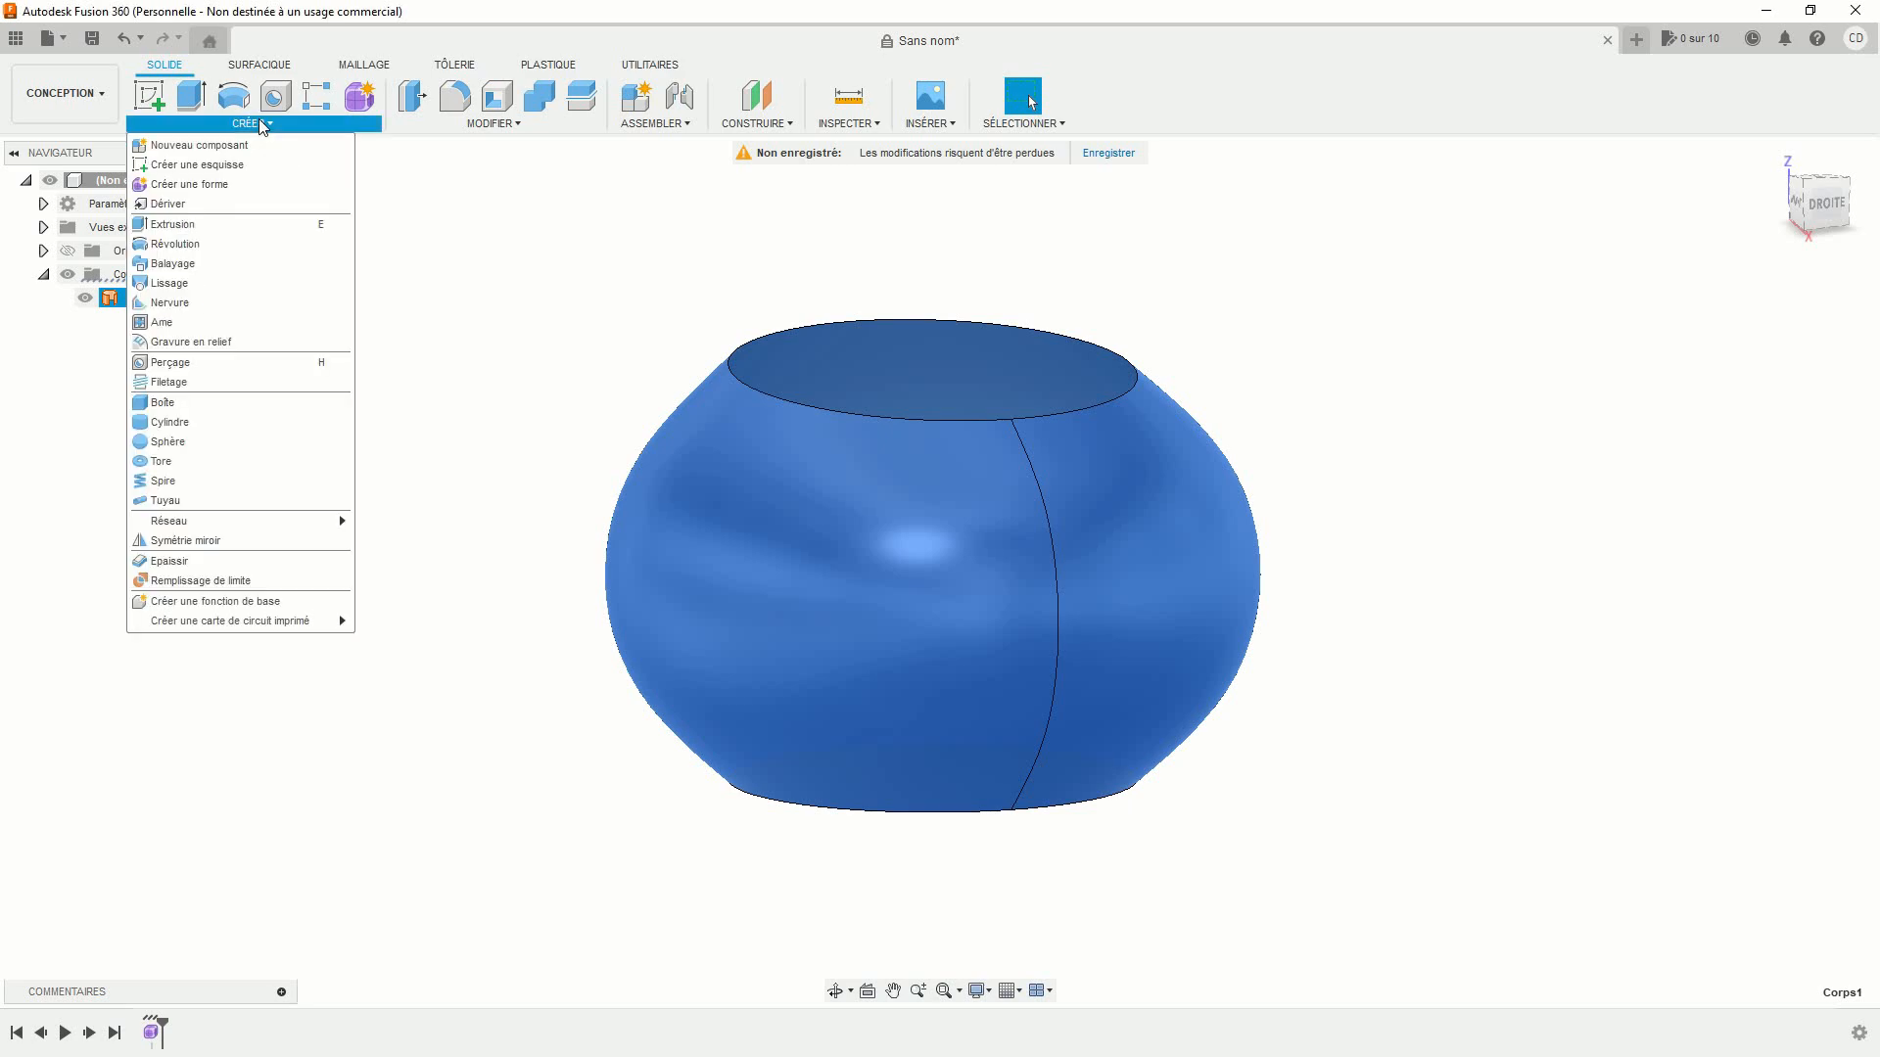
click(169, 561)
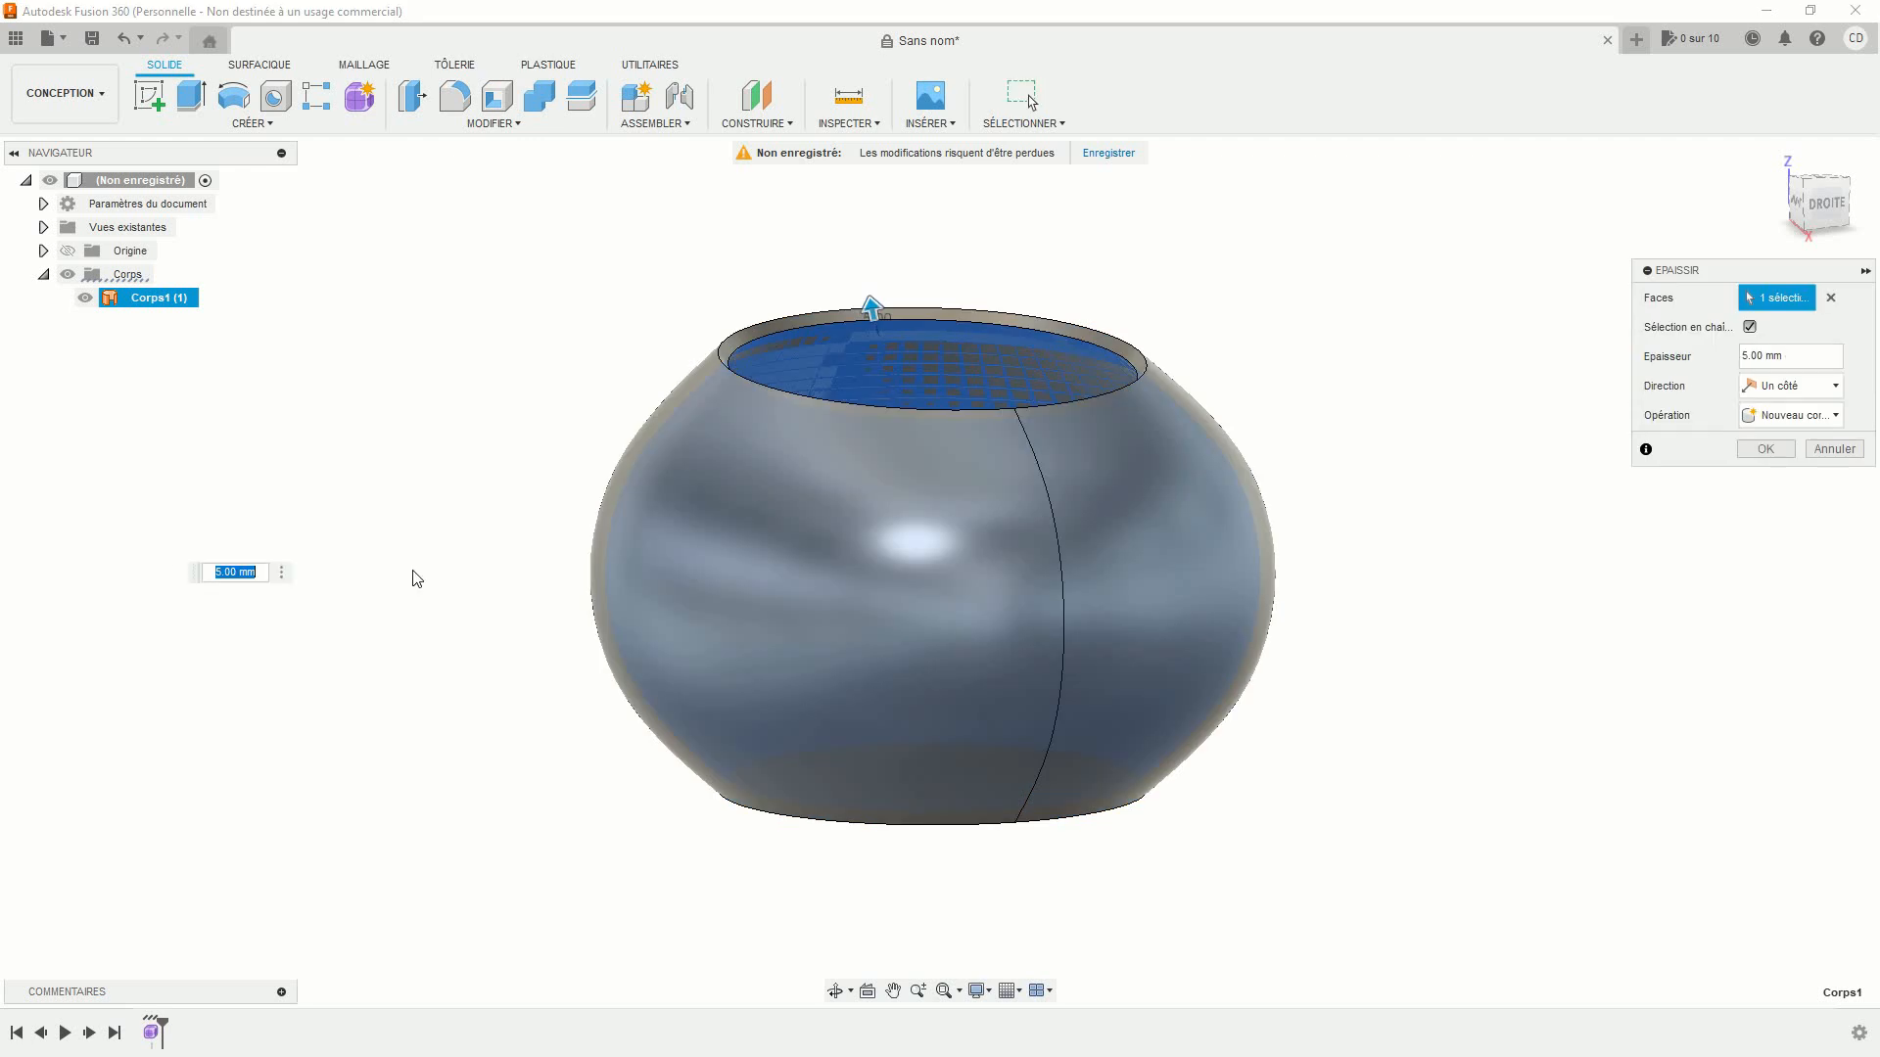
shift+middle_drag(472, 604, 450, 629)
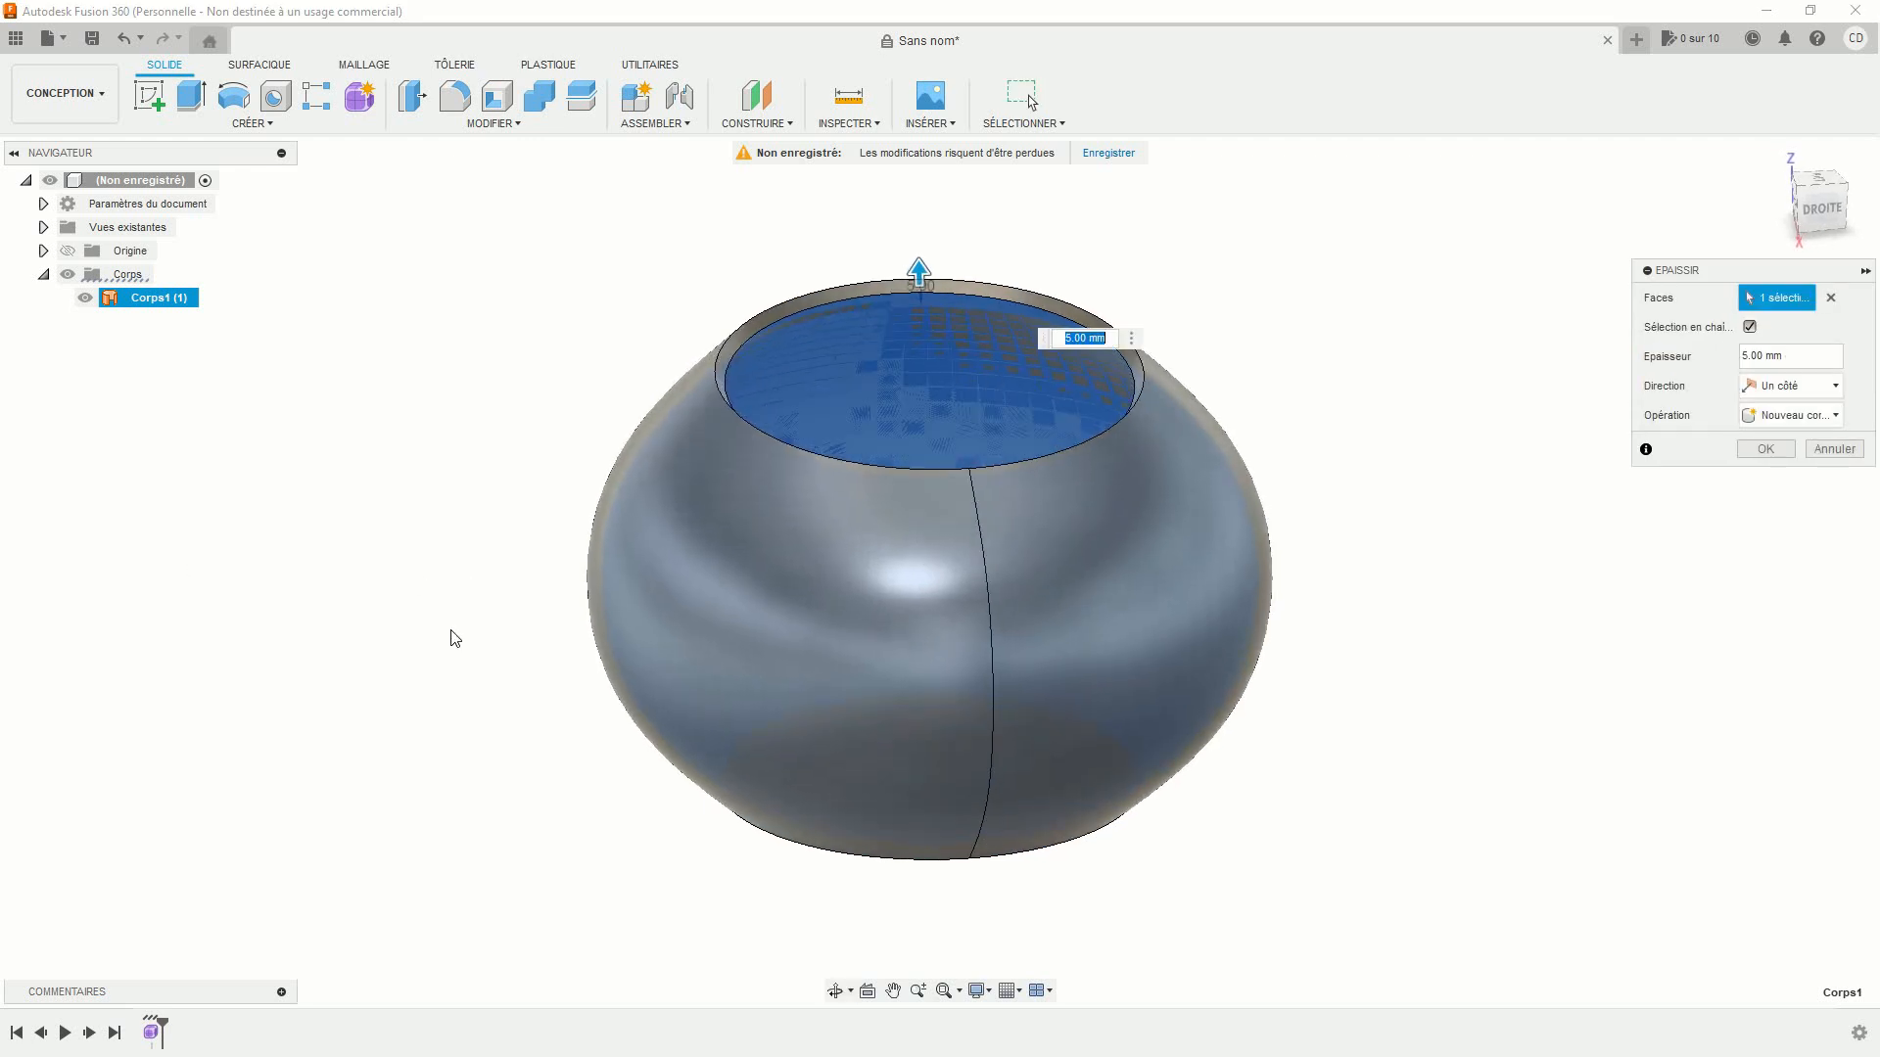
key(Return)
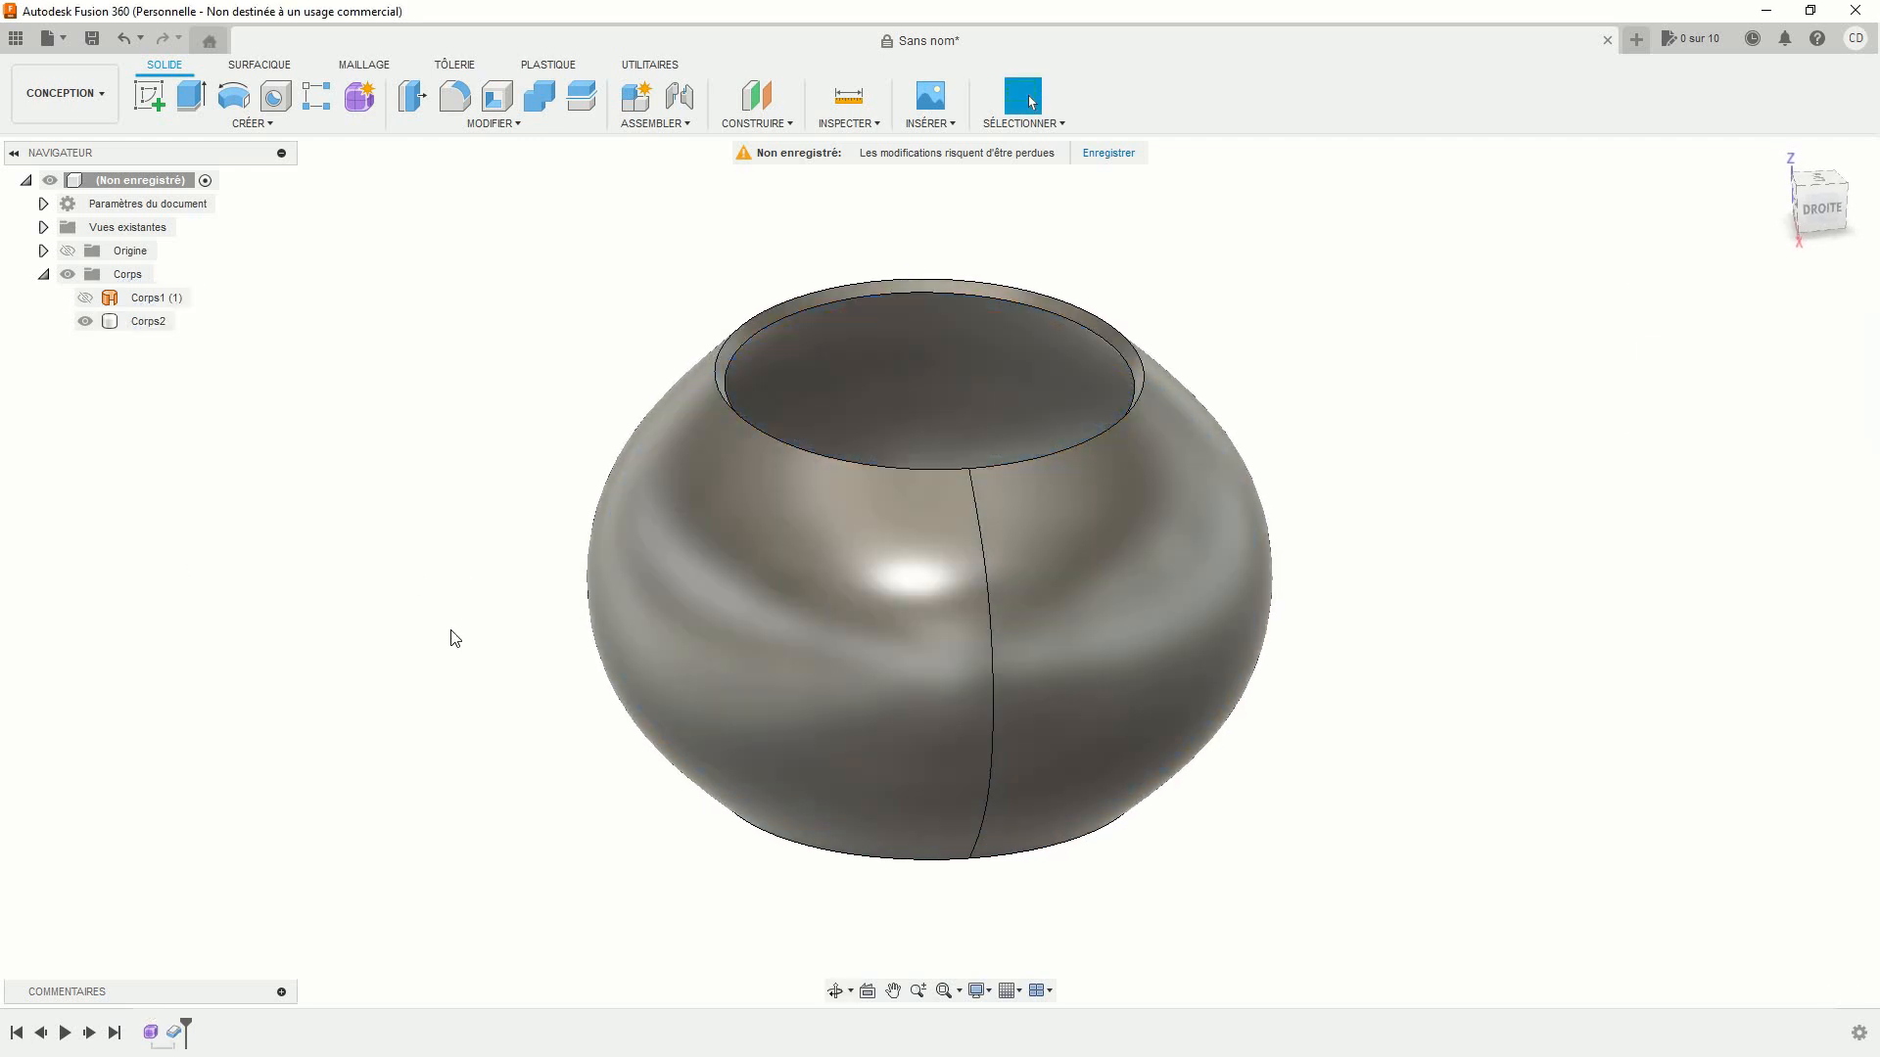
- Create a construction plane offset -140 mm from the XZ origin plane, in front of the bowl
shift+middle_drag(454, 637, 528, 546)
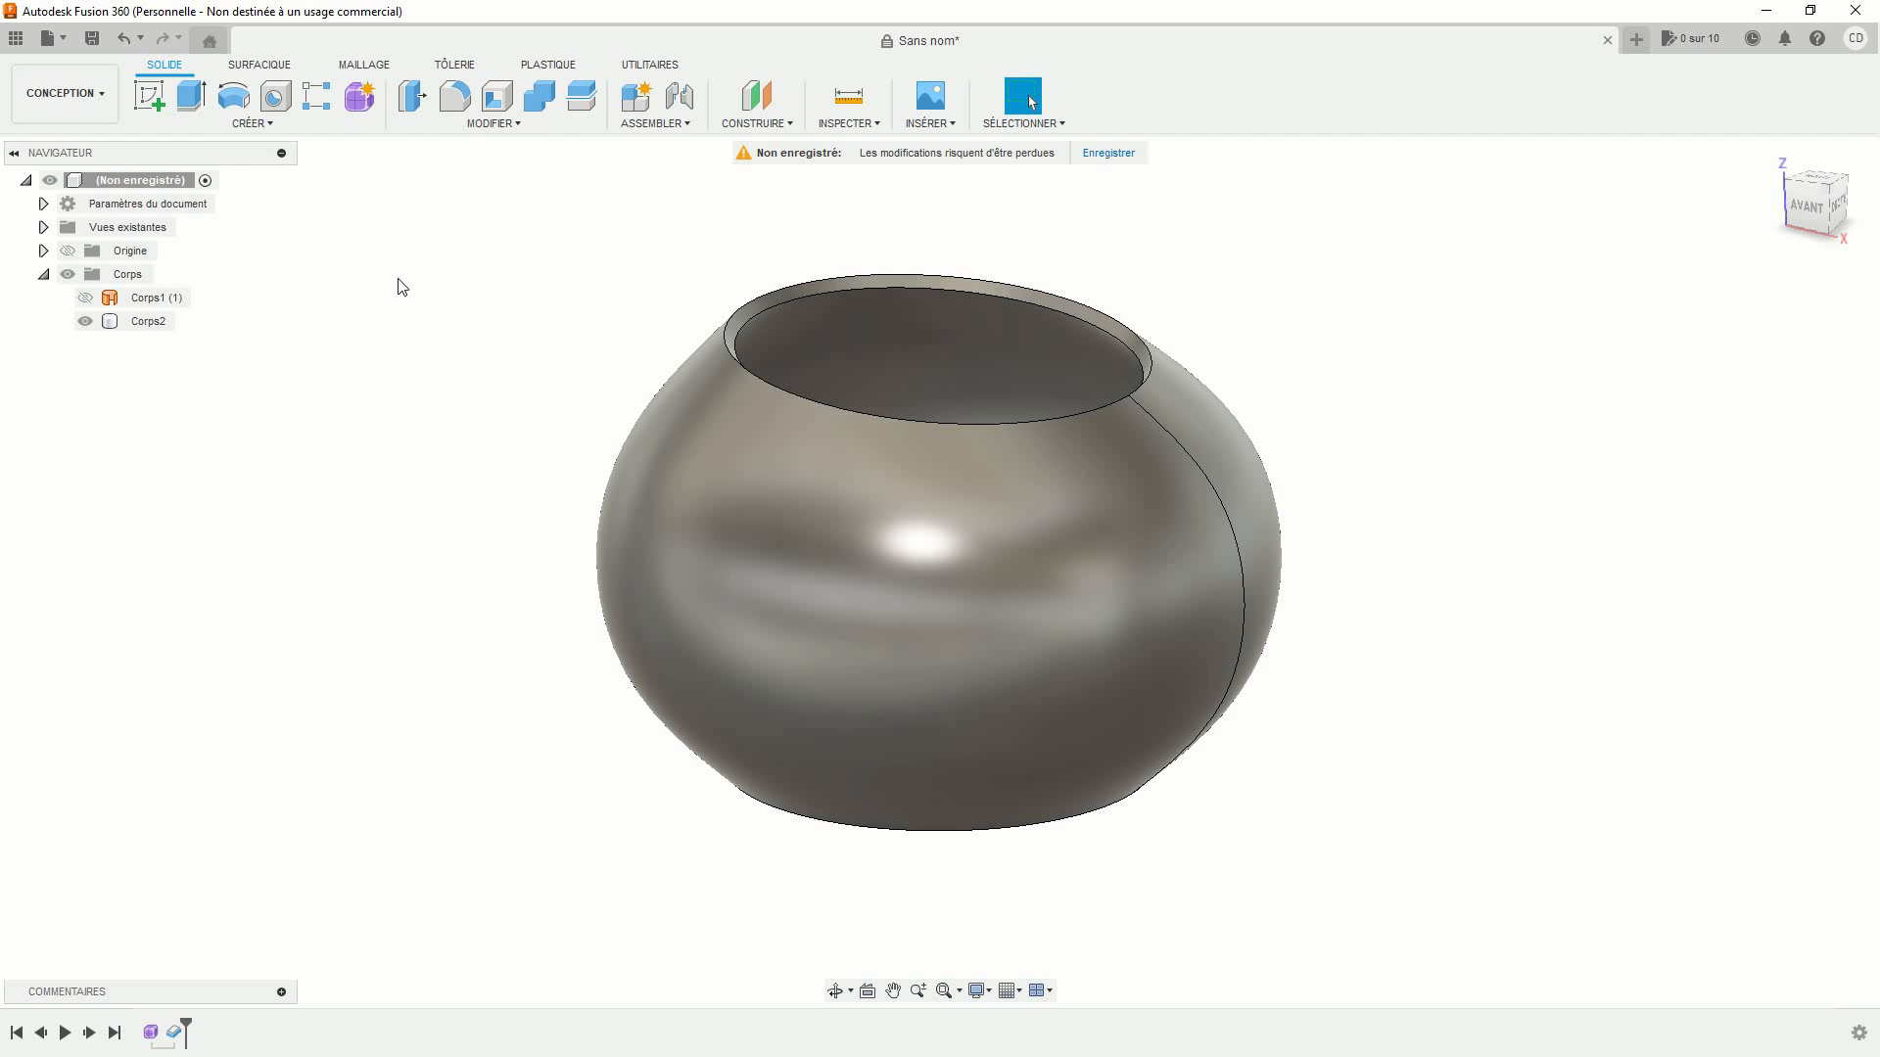
click(773, 104)
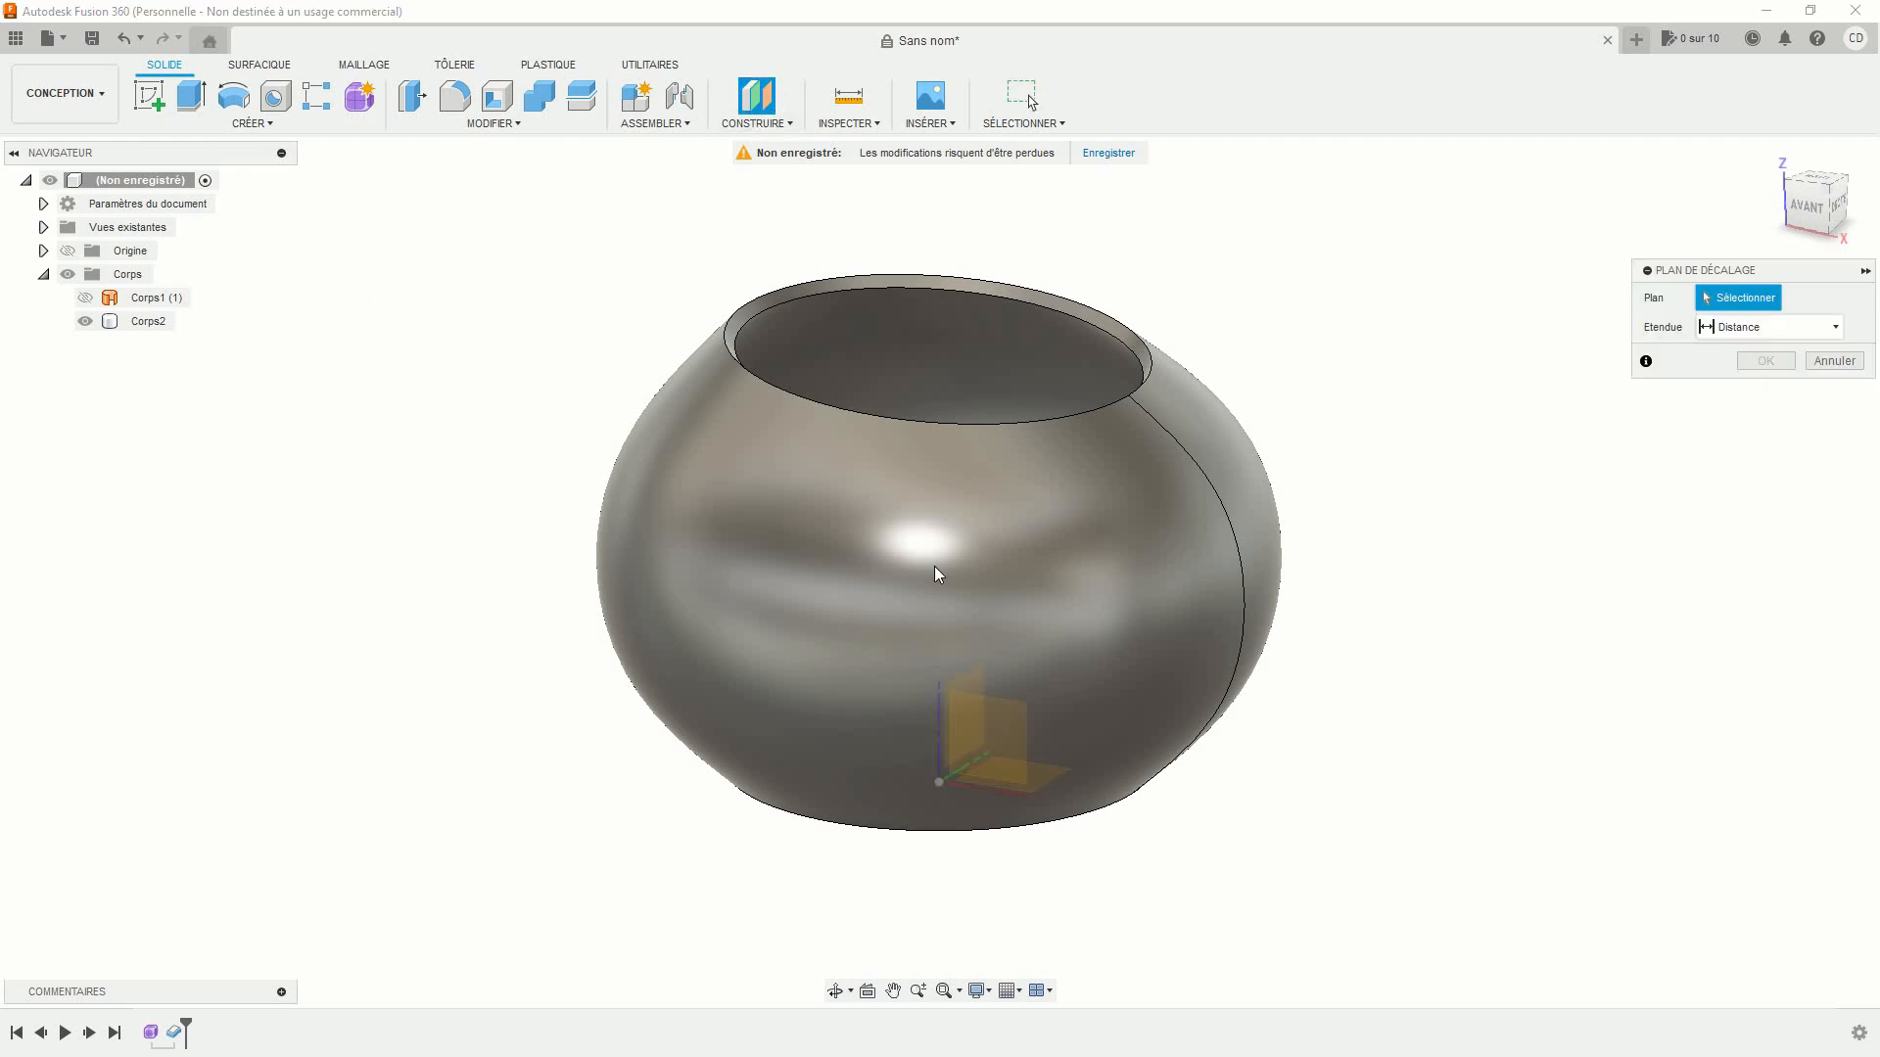
click(985, 725)
drag(986, 735, 755, 869)
scroll(974, 685, down, 3)
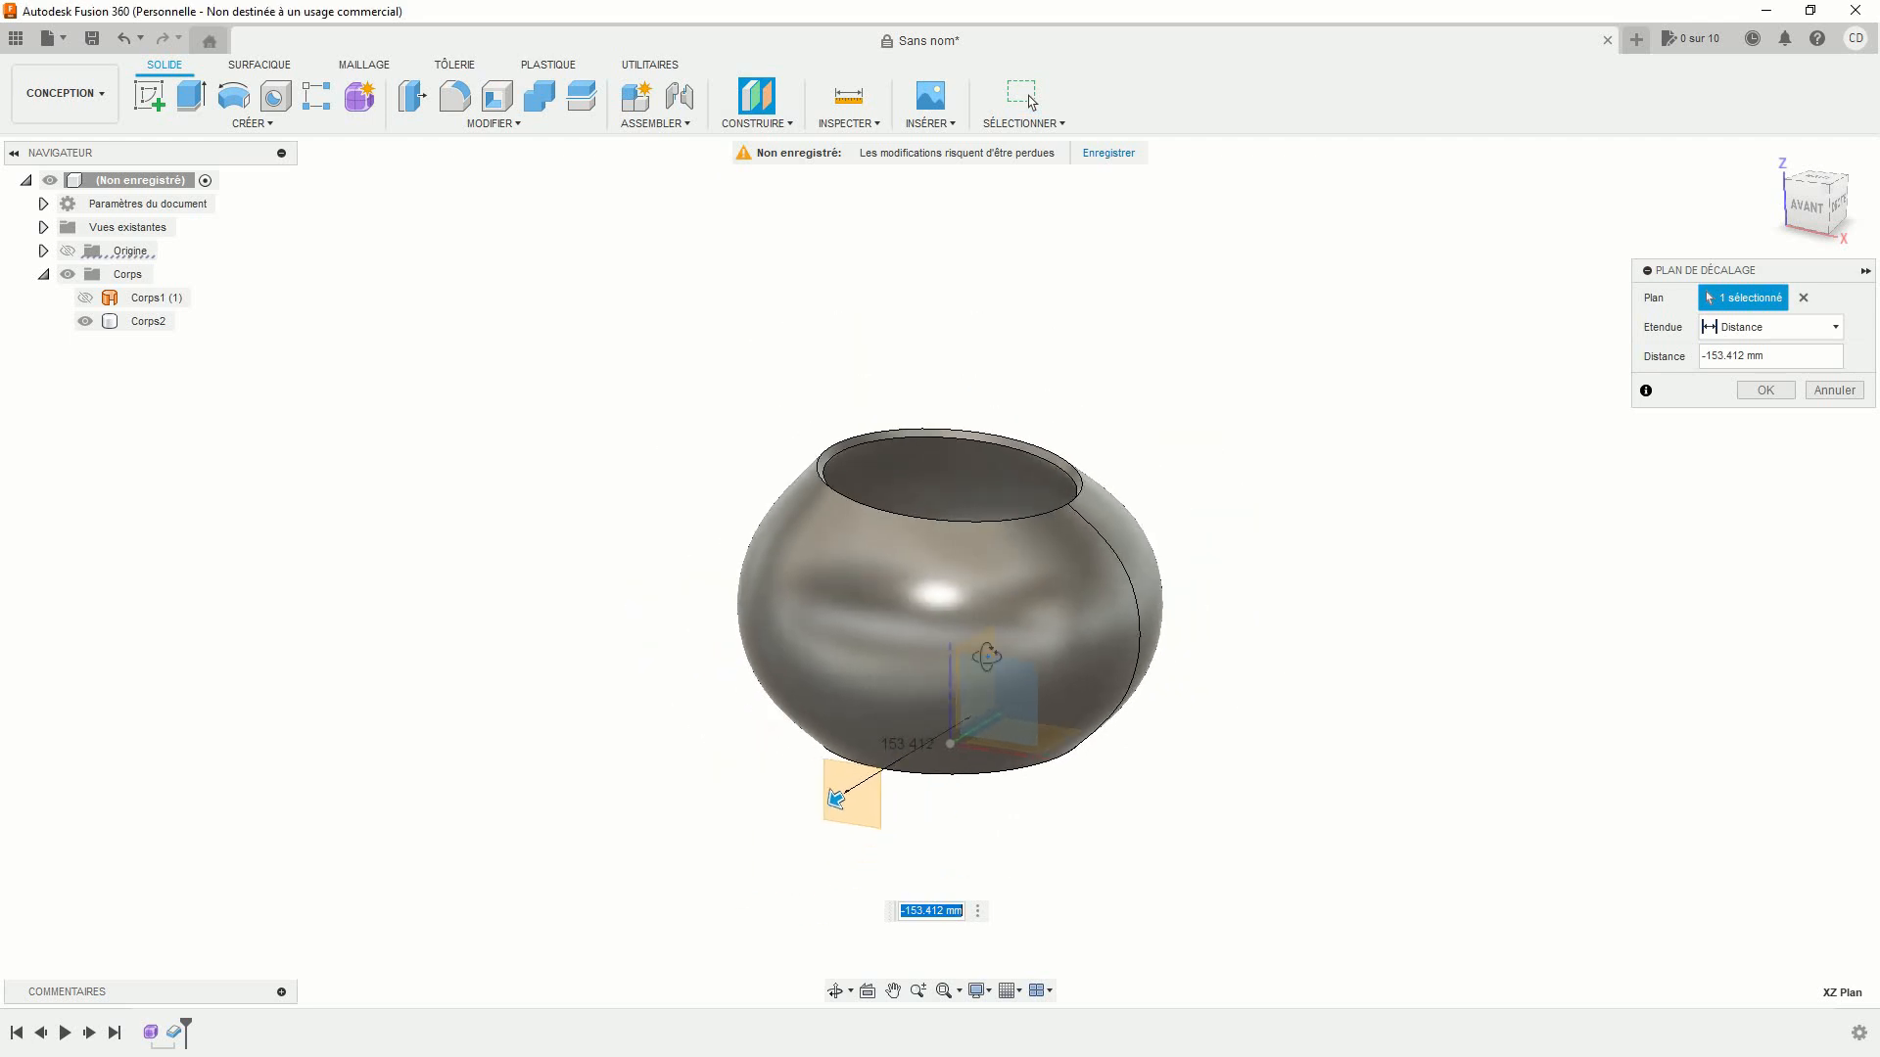
shift+middle_drag(985, 656, 954, 736)
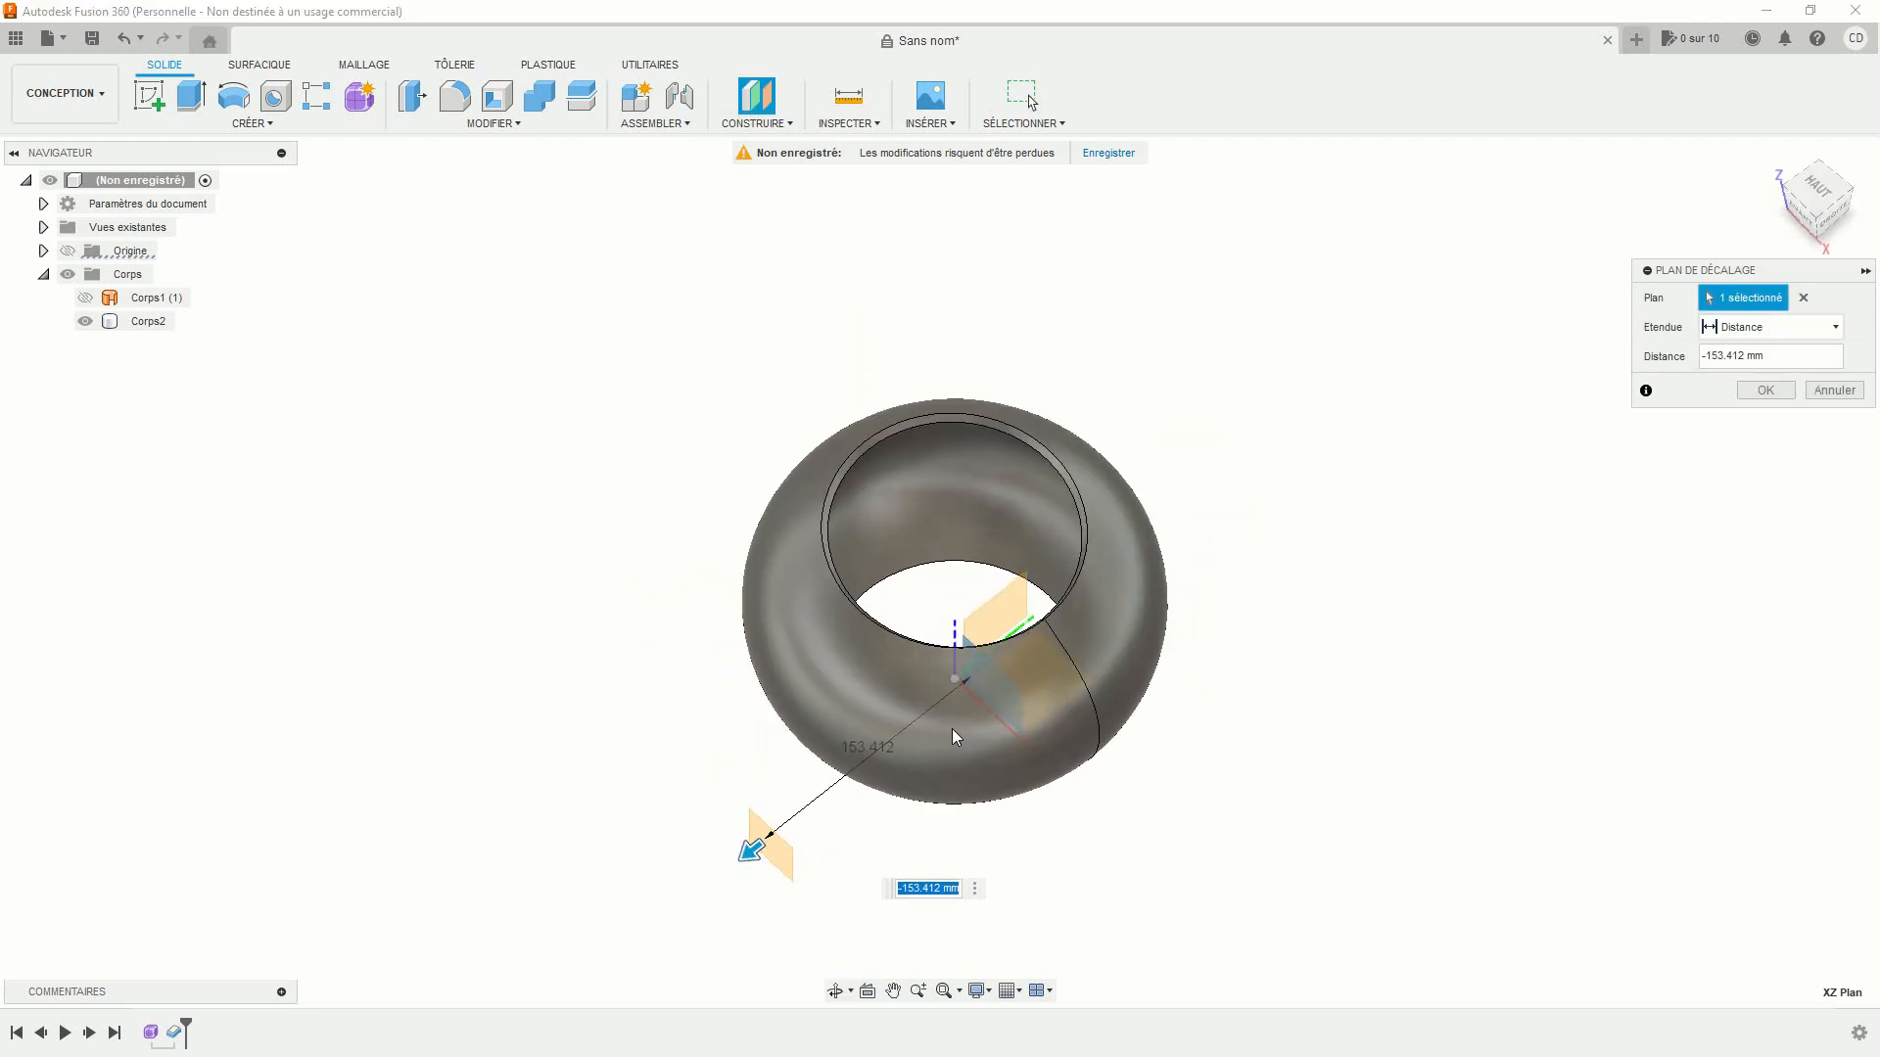
text(-140)
key(Return)
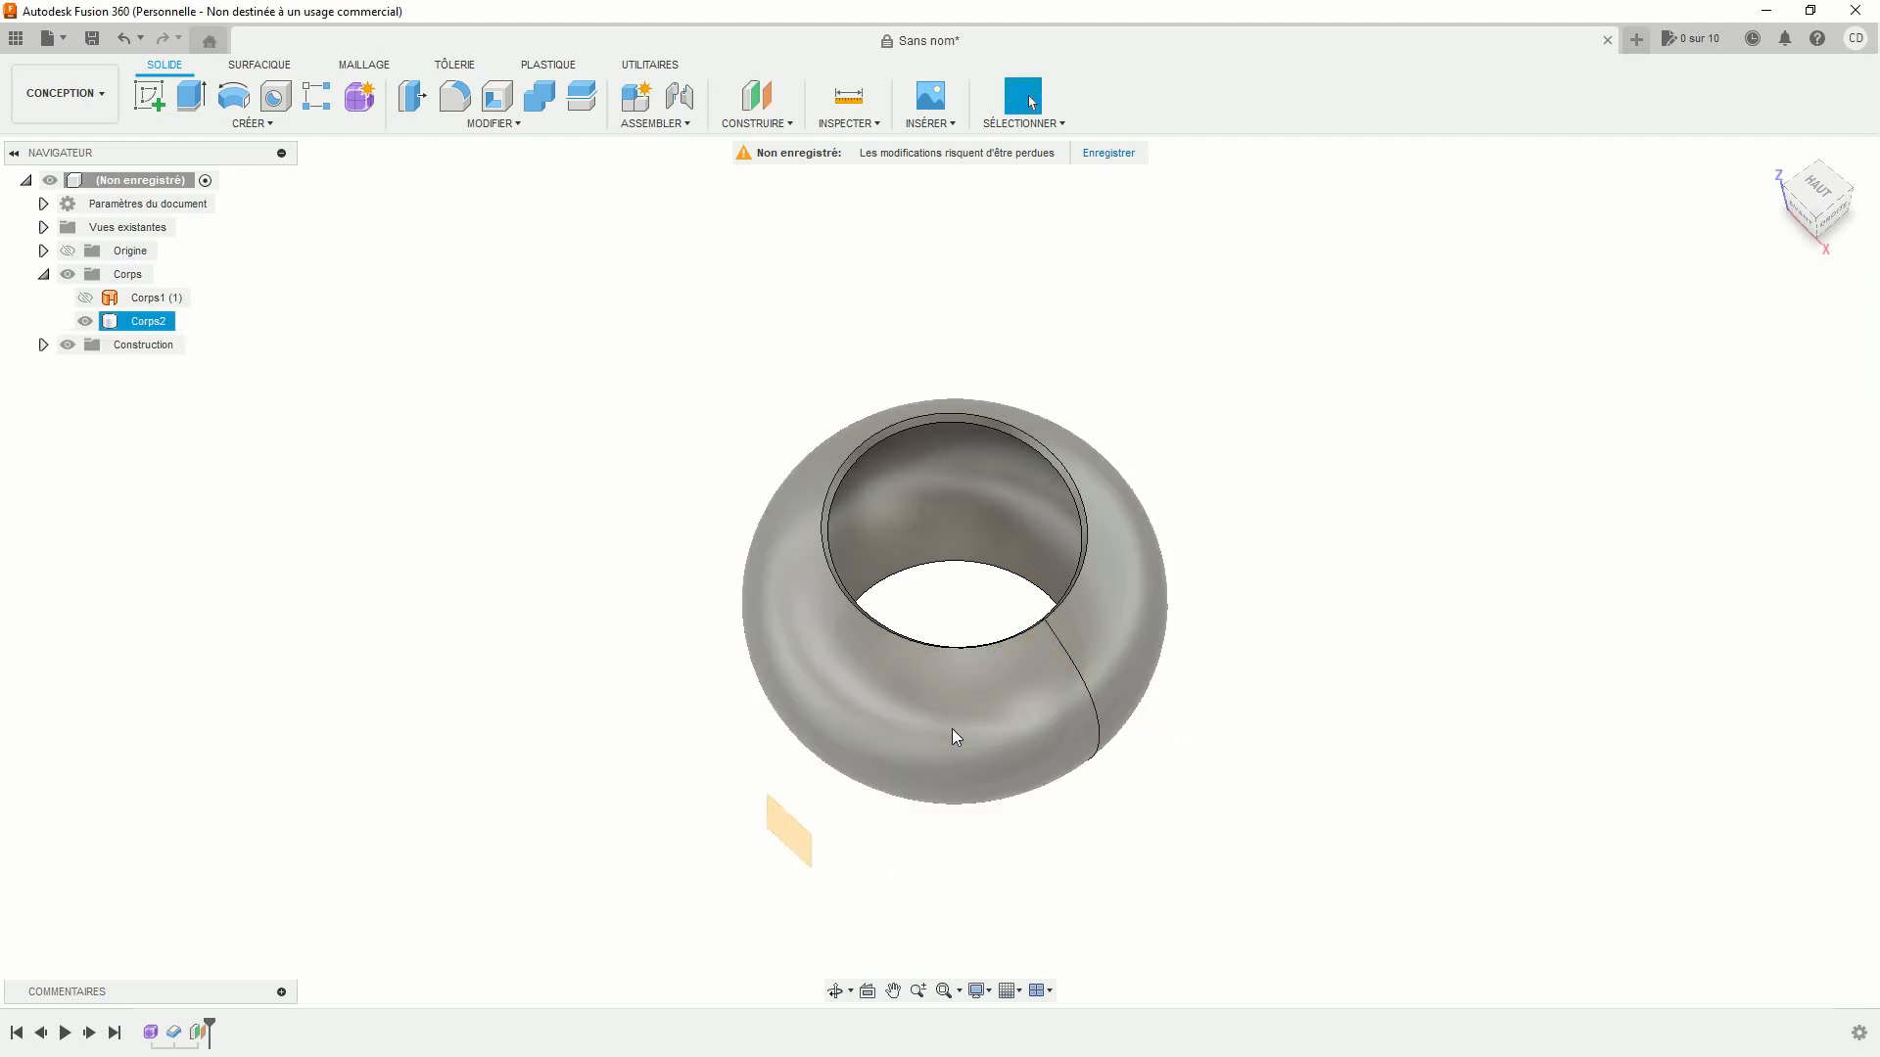
- On the offset plane, sketch a slanted line across the bowl from near its base at one side to above the rim at the other
shift+middle_drag(954, 732, 1045, 825)
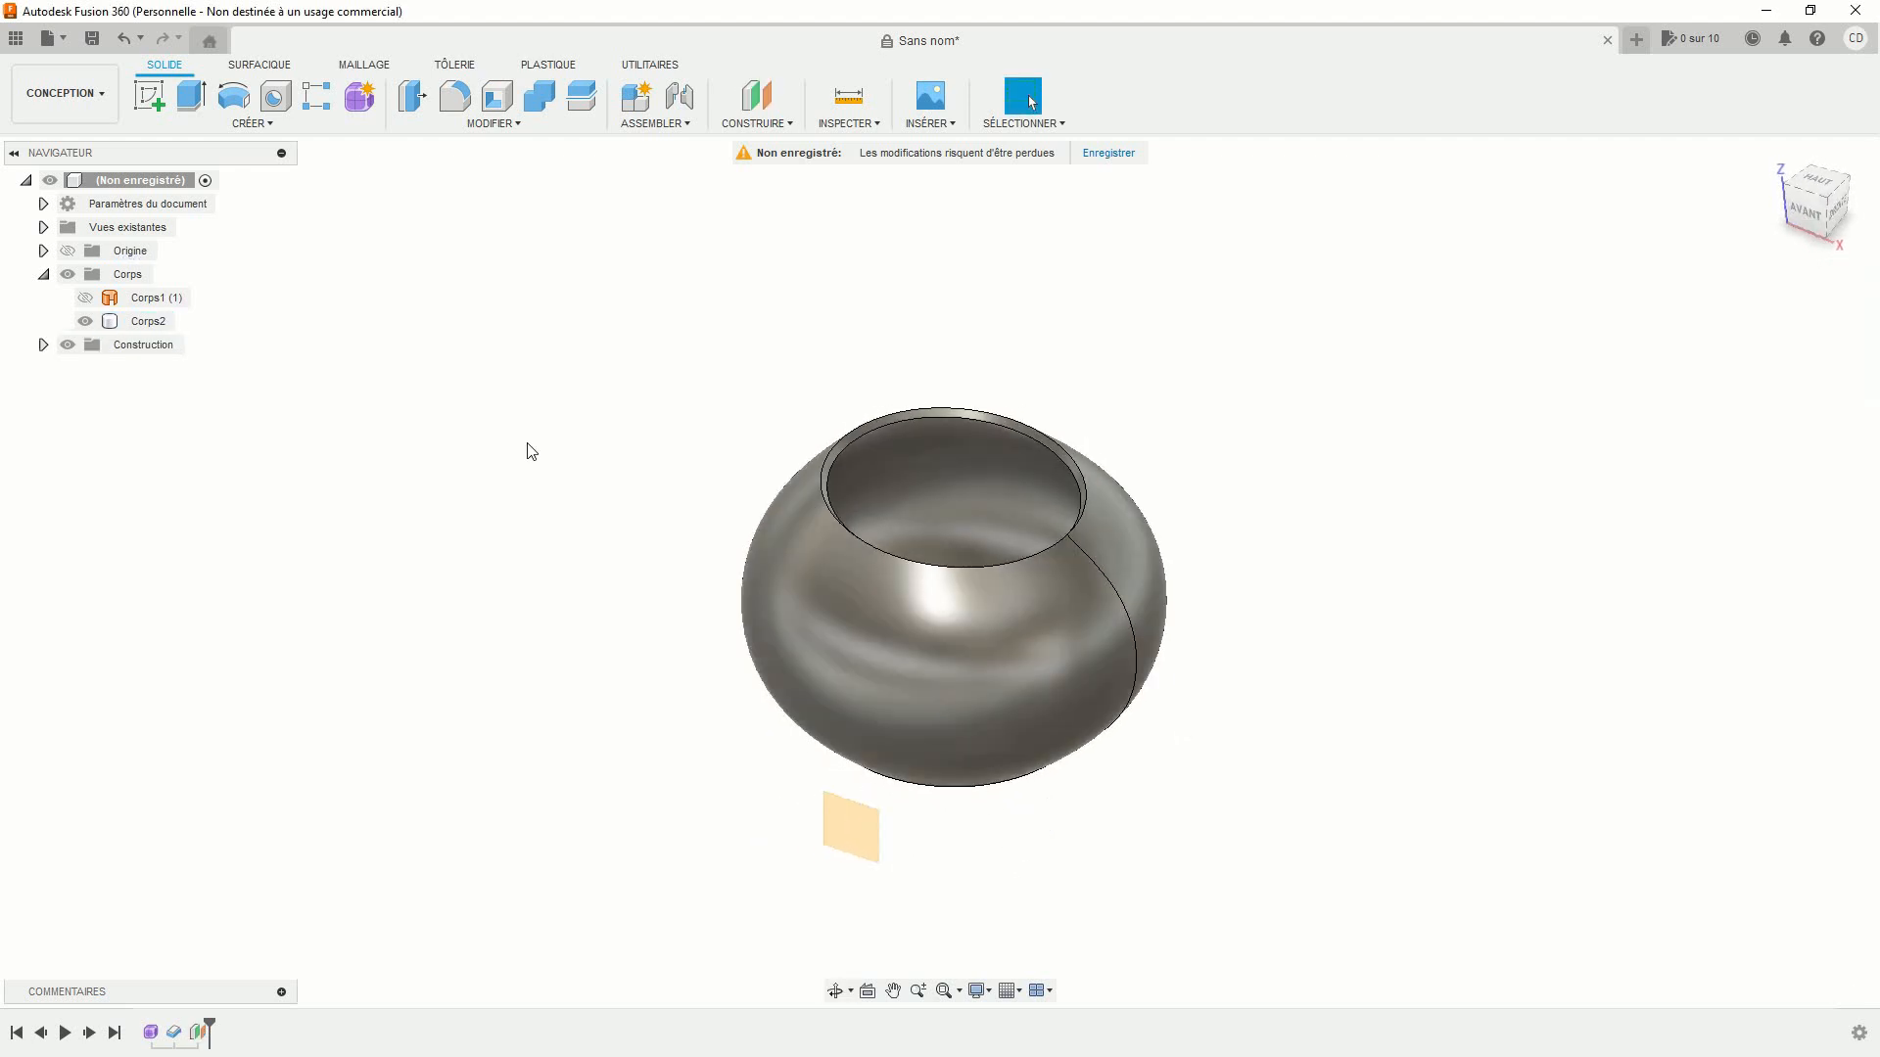
click(149, 95)
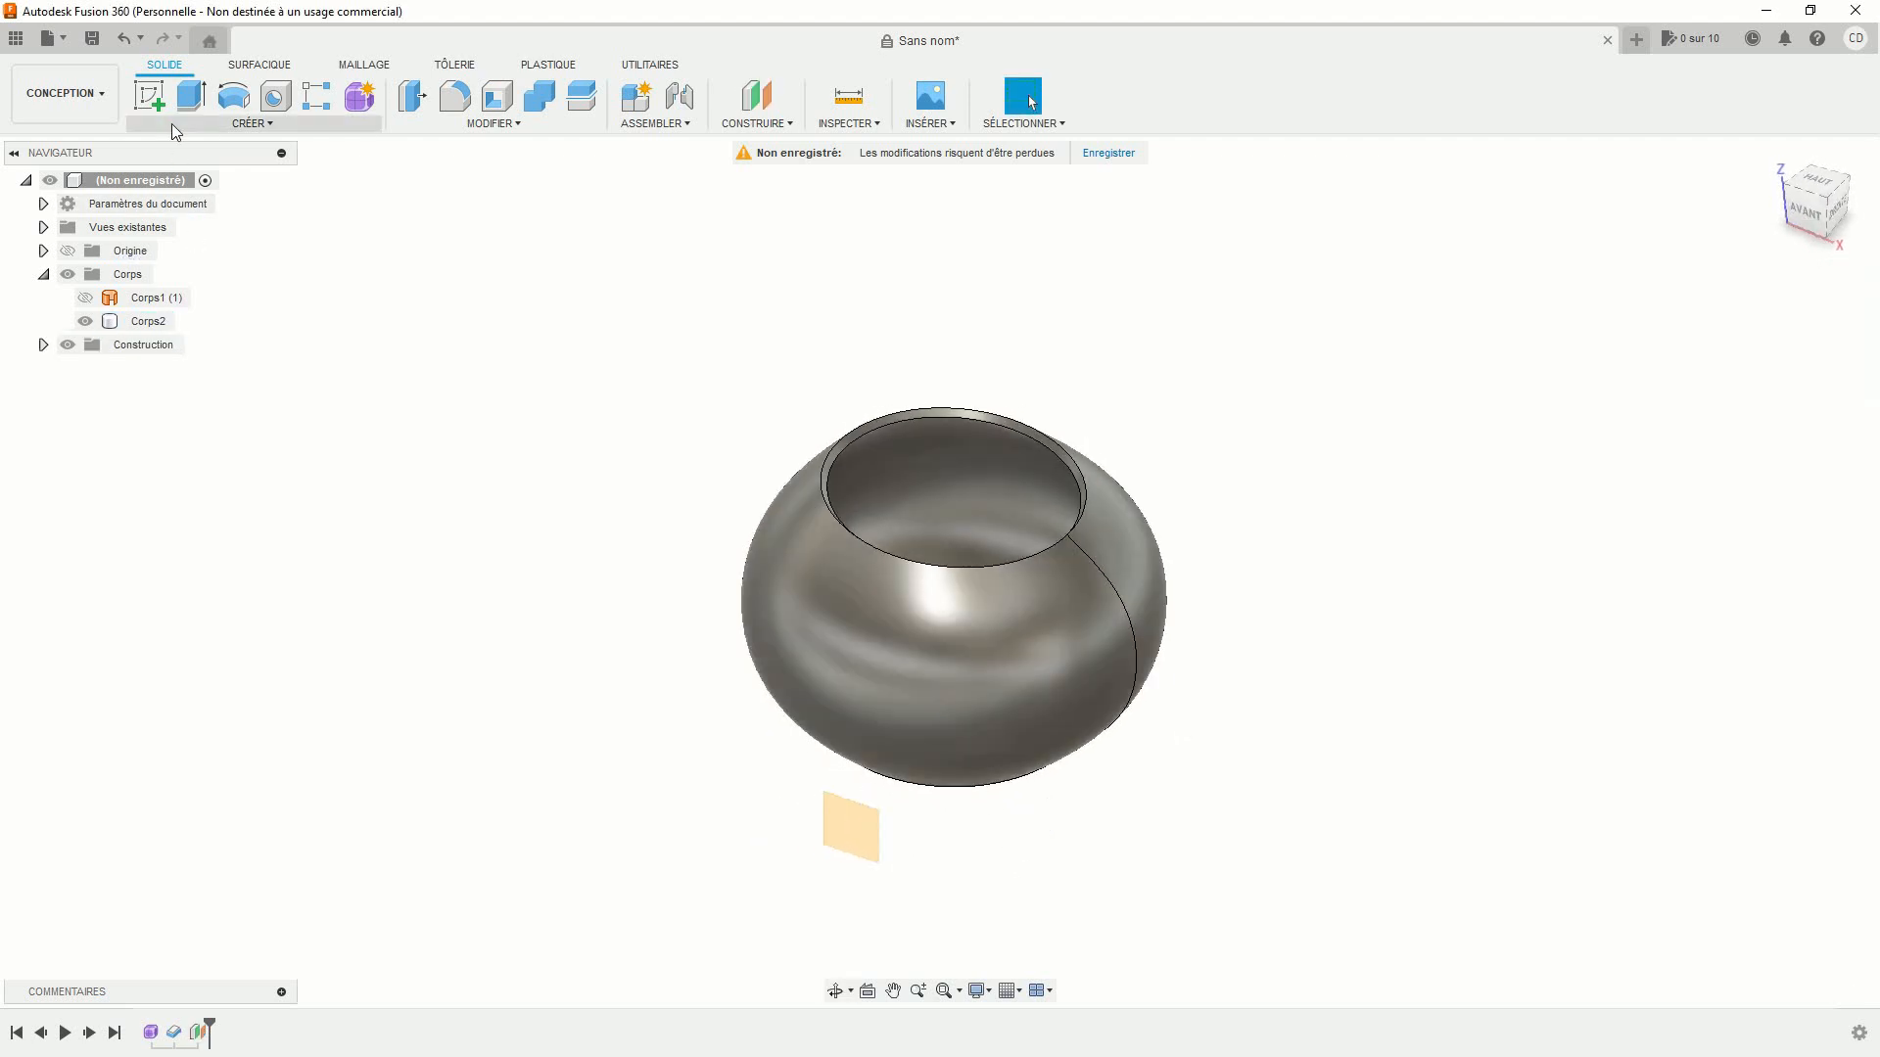
click(842, 822)
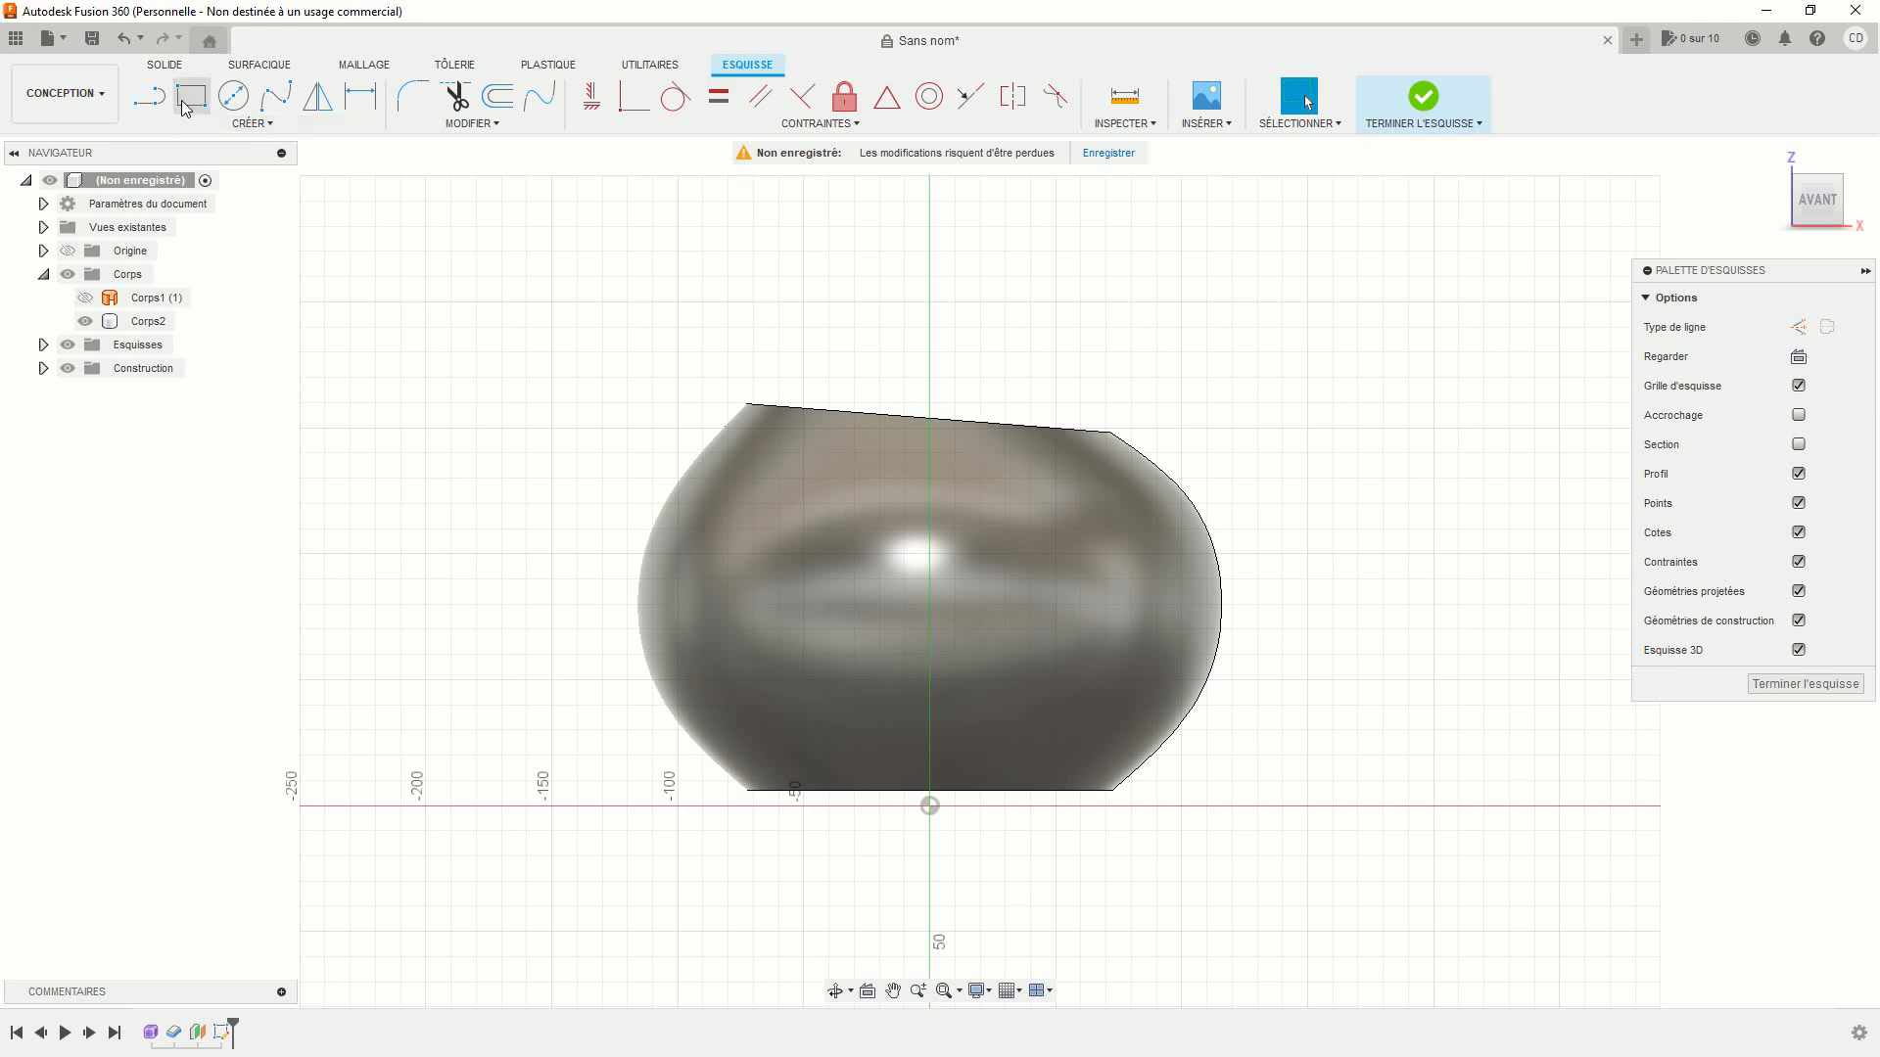
click(149, 95)
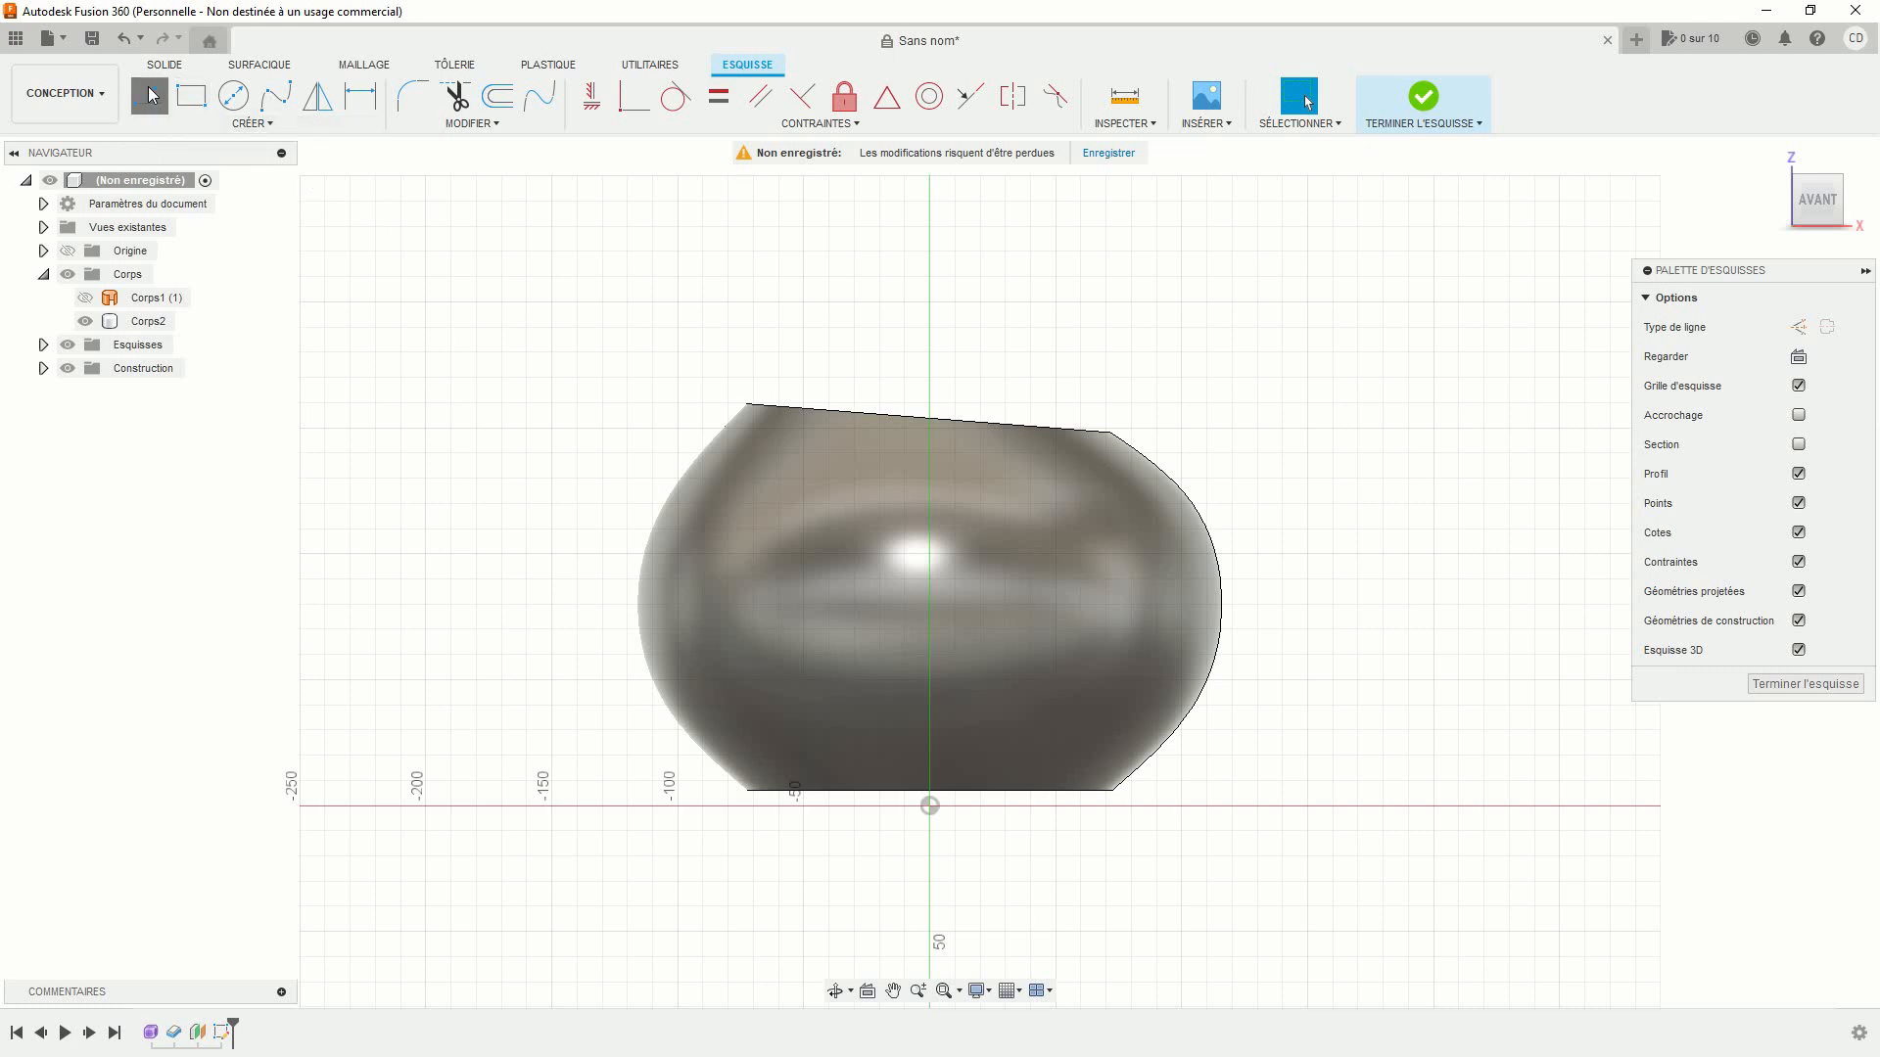
click(1008, 761)
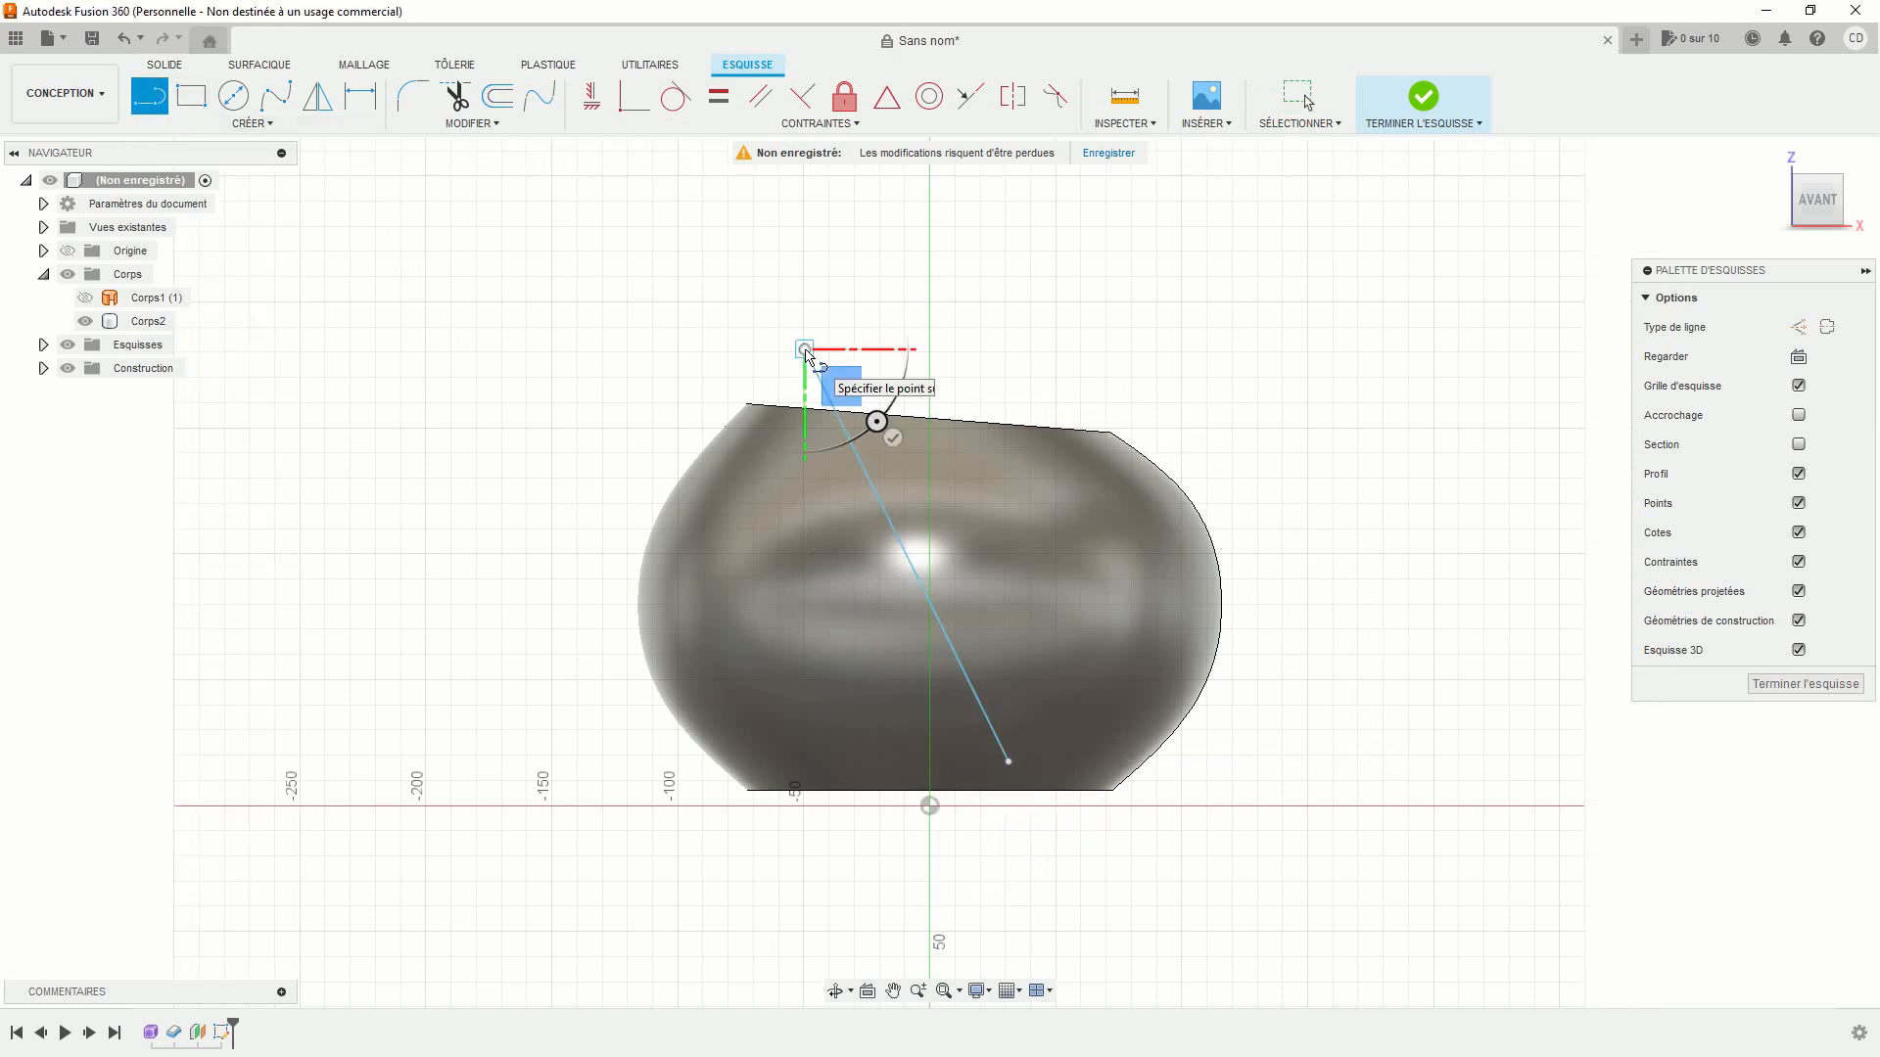
click(805, 349)
key(Escape)
drag(805, 349, 793, 320)
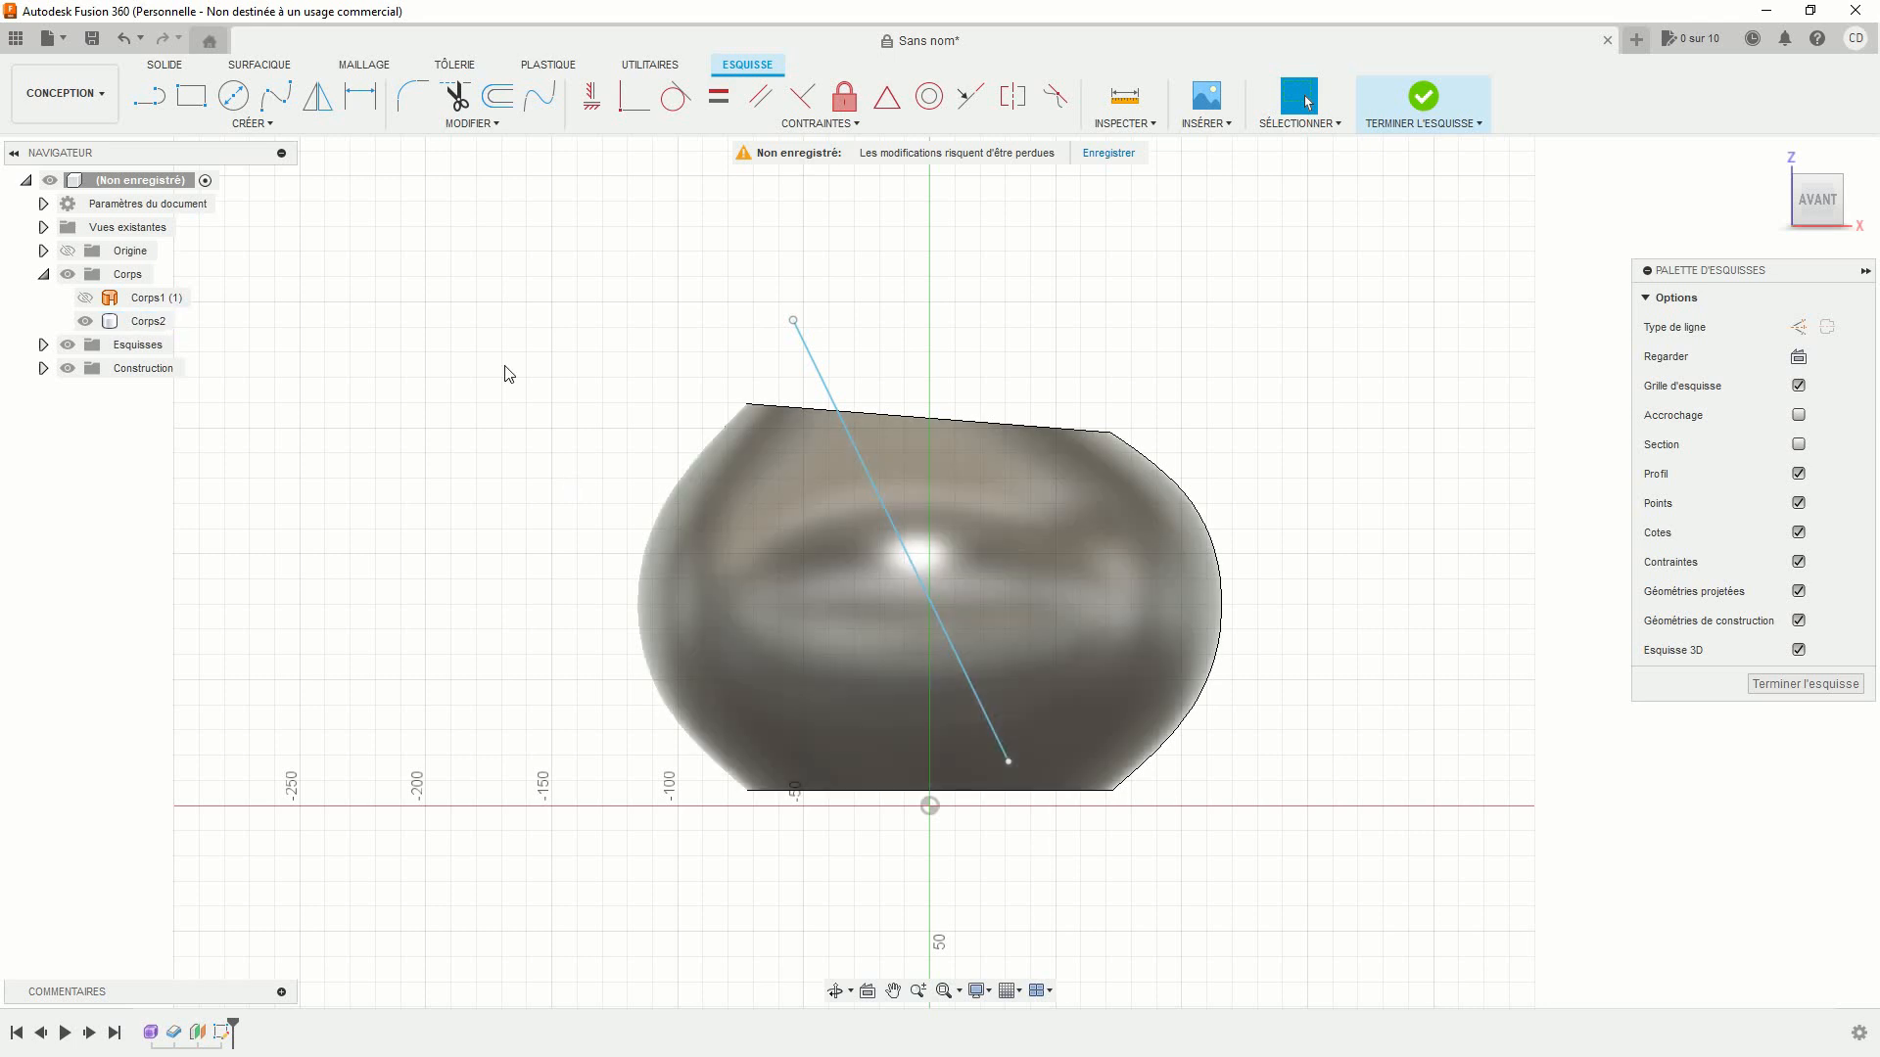
- Show the origin, dimension the slanted line at 30° from the vertical Z axis, and finish the sketch
click(68, 250)
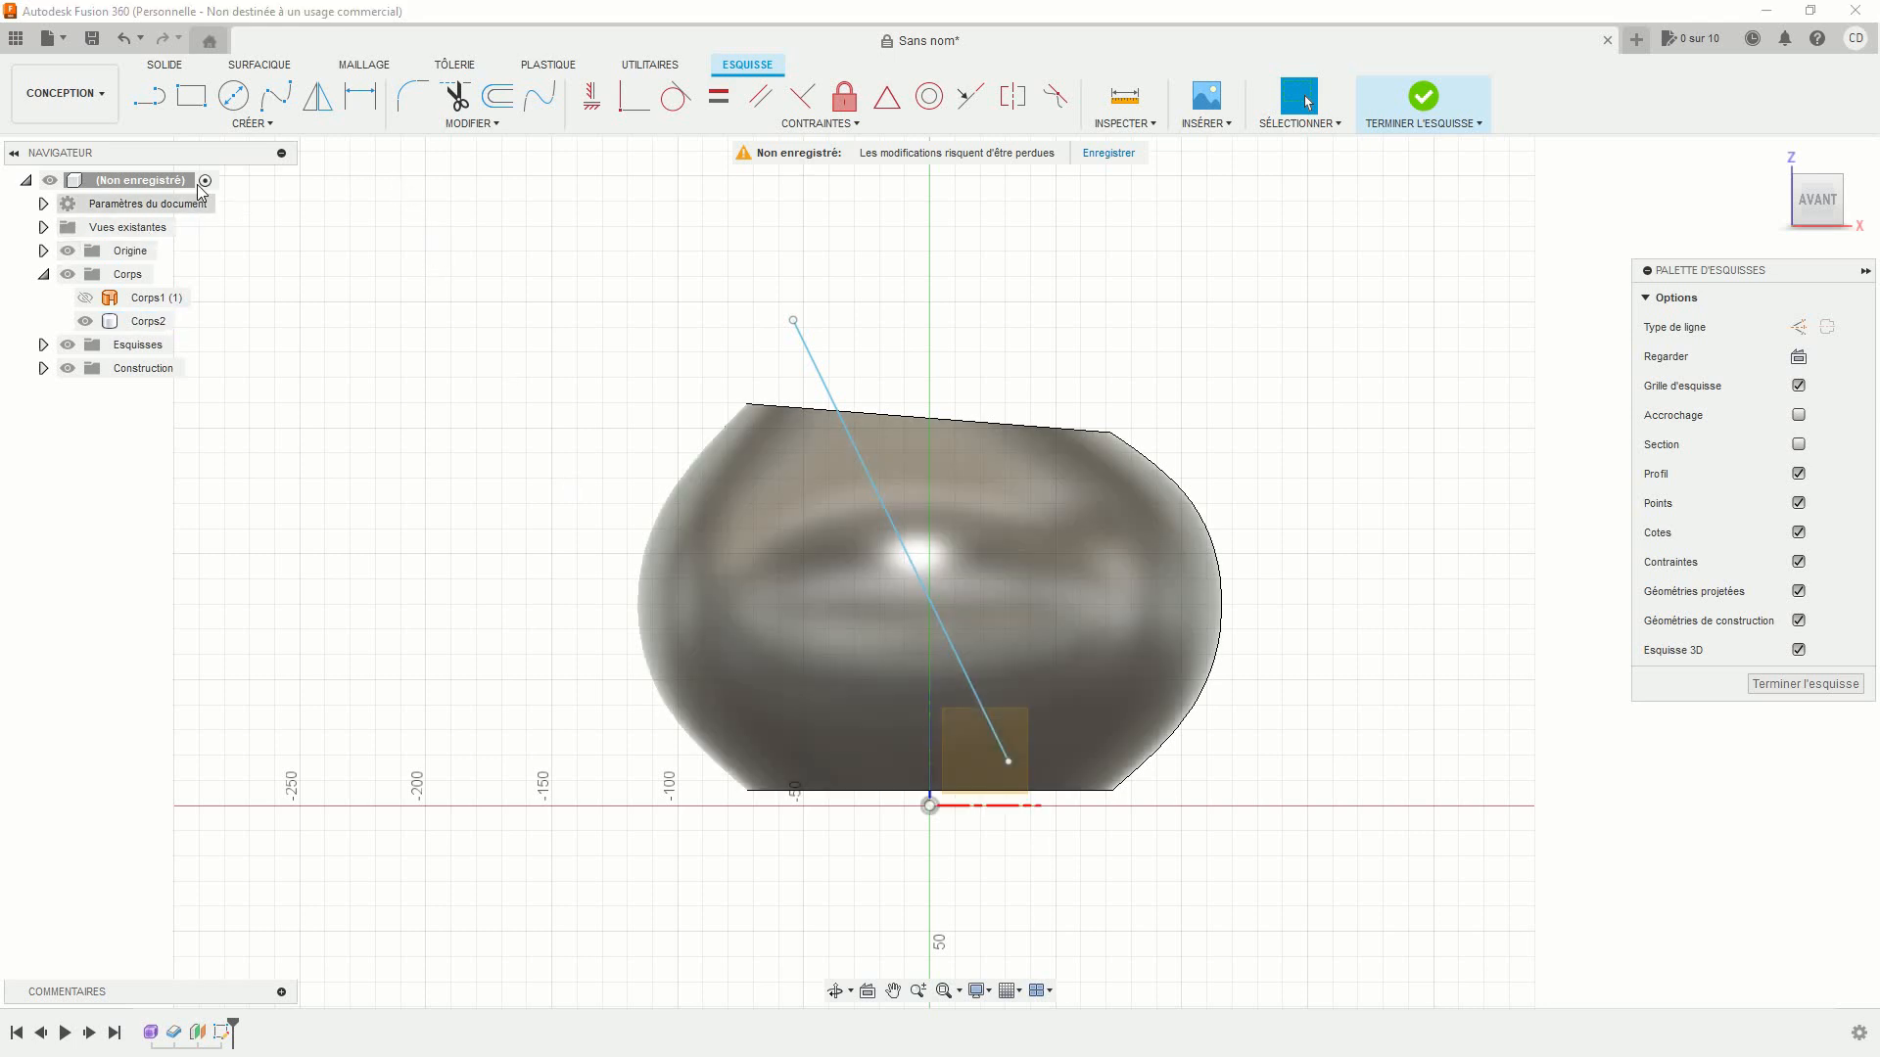
click(360, 95)
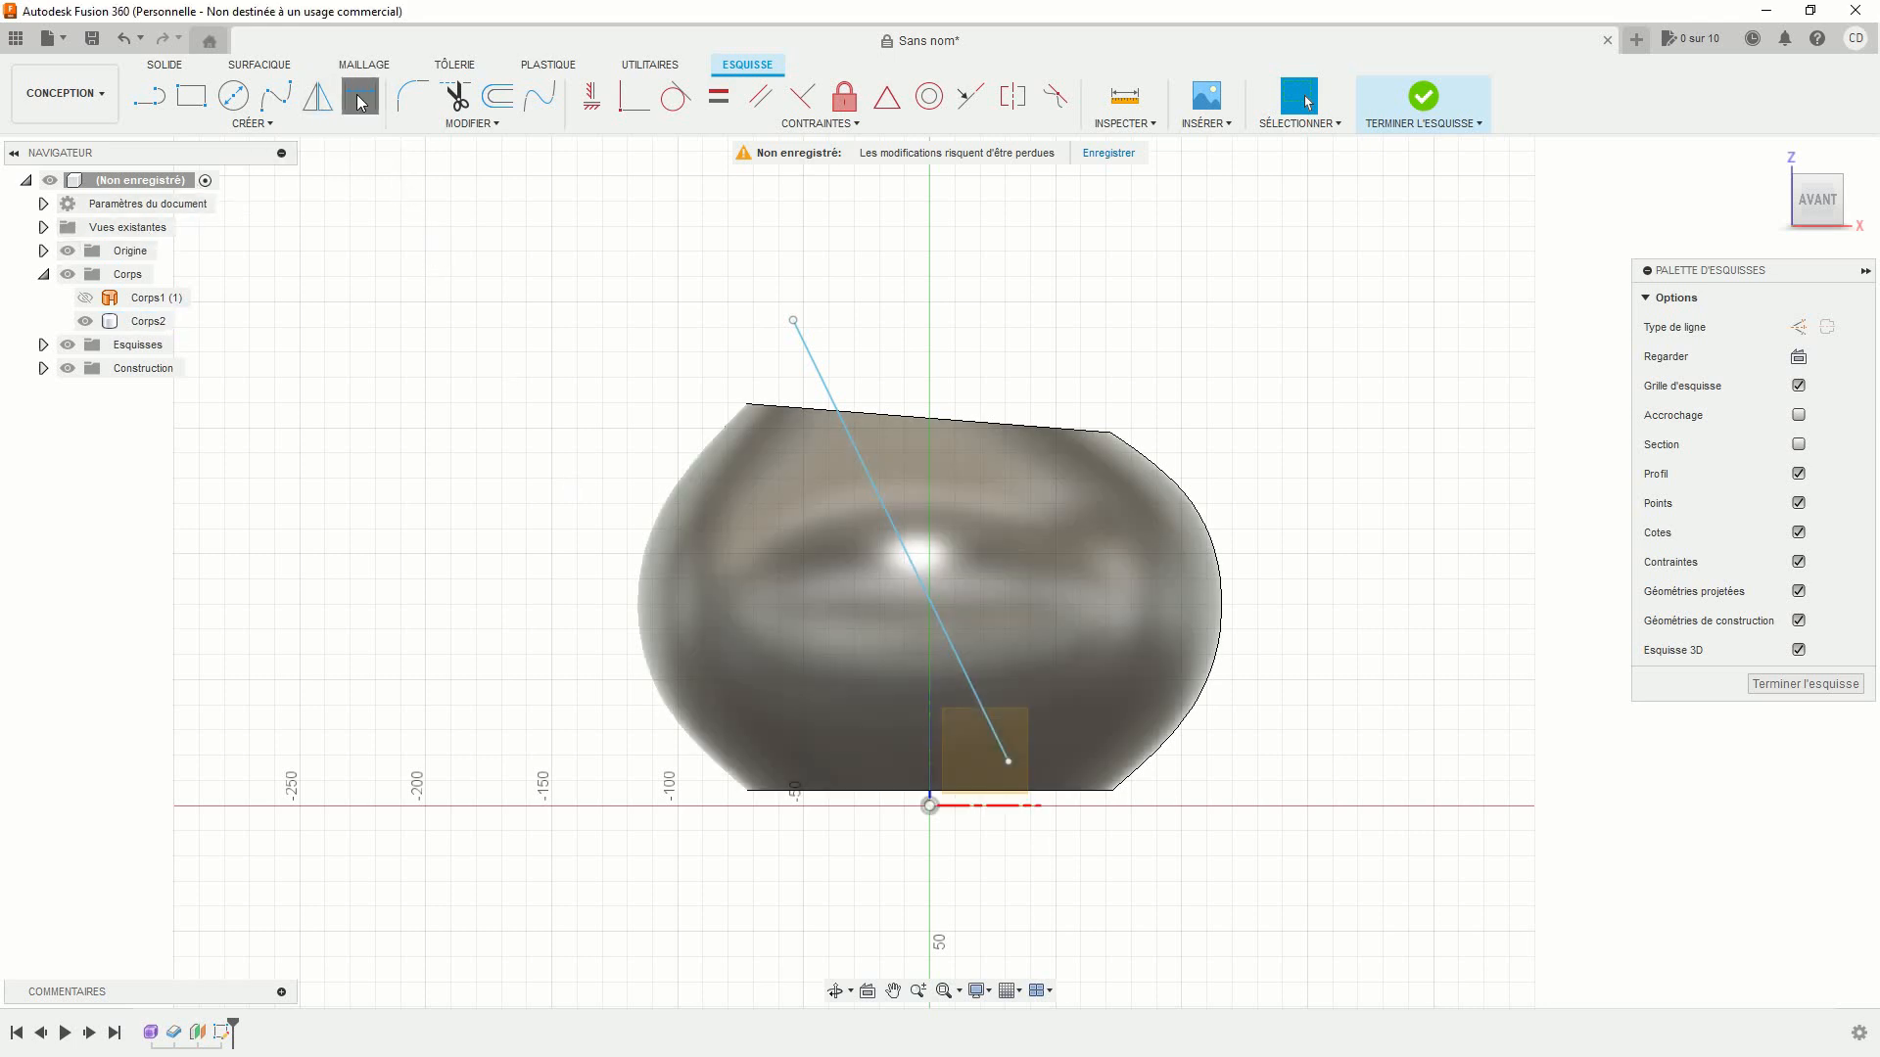
click(948, 638)
click(930, 749)
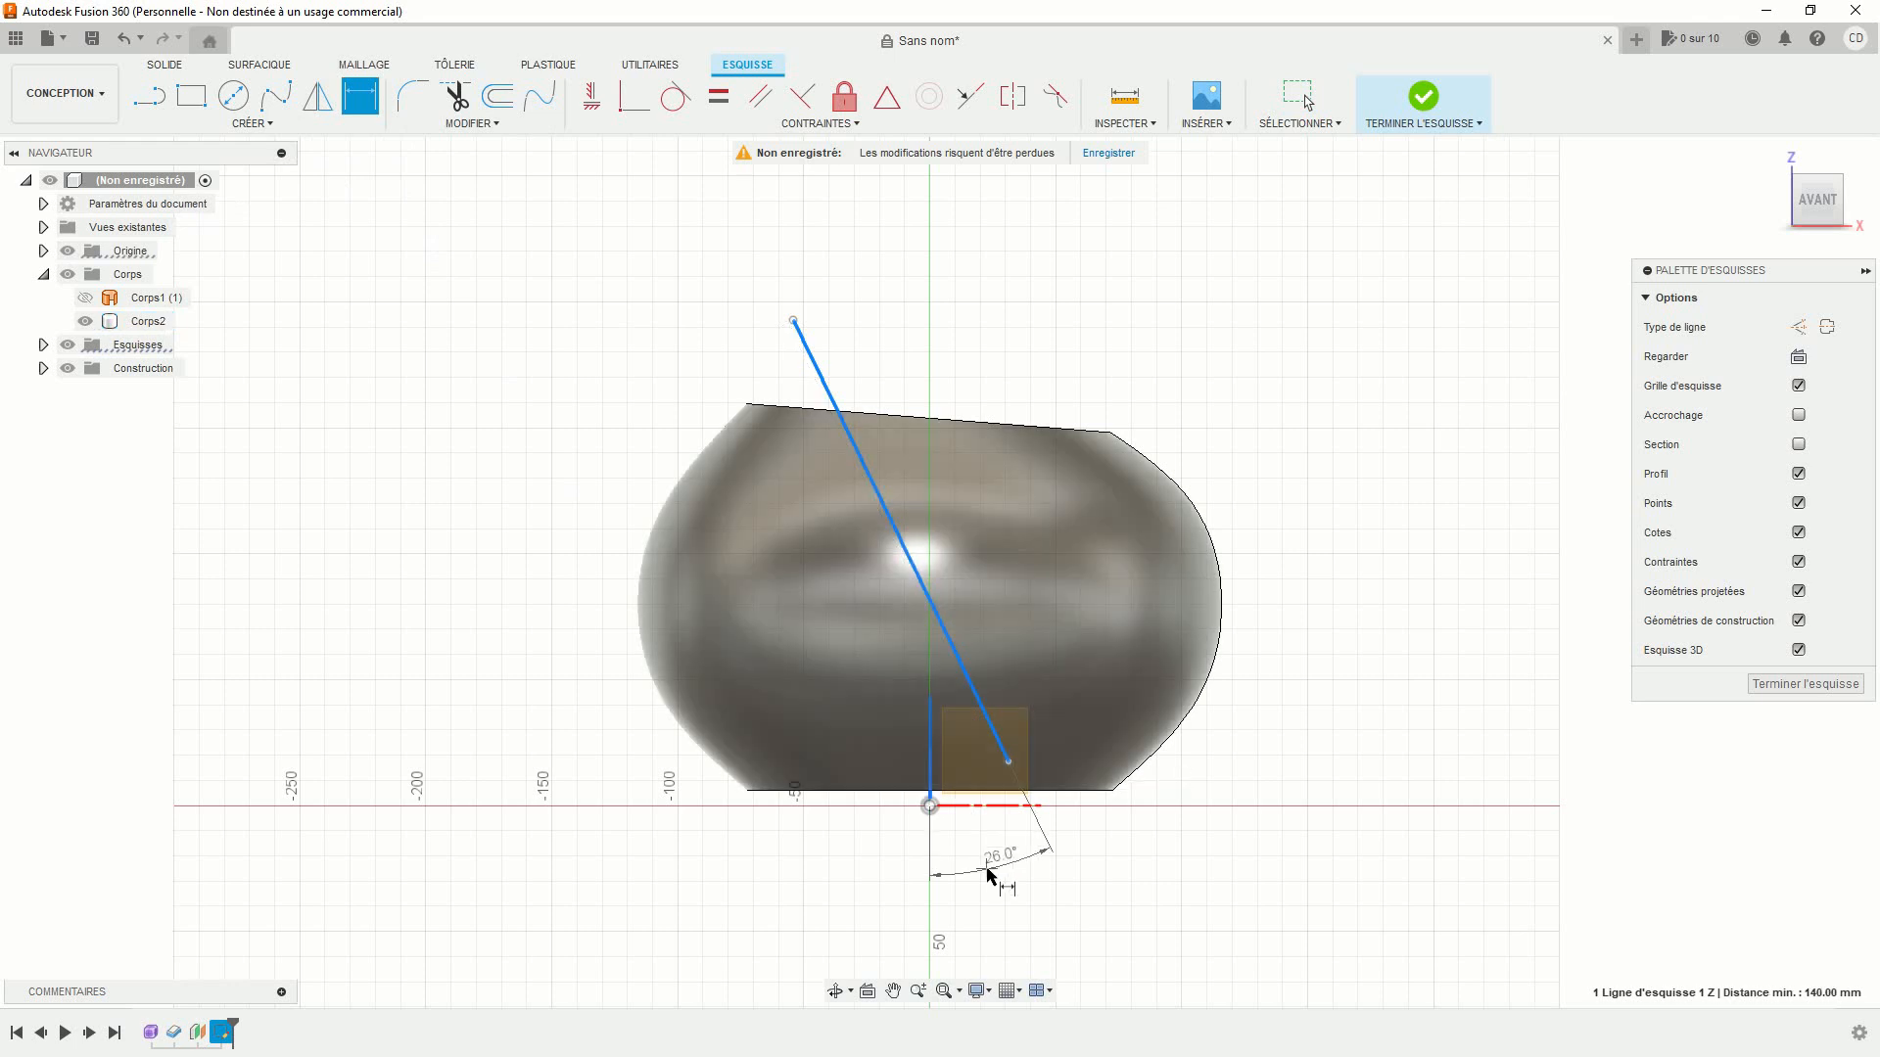
click(990, 874)
text(30)
key(Return)
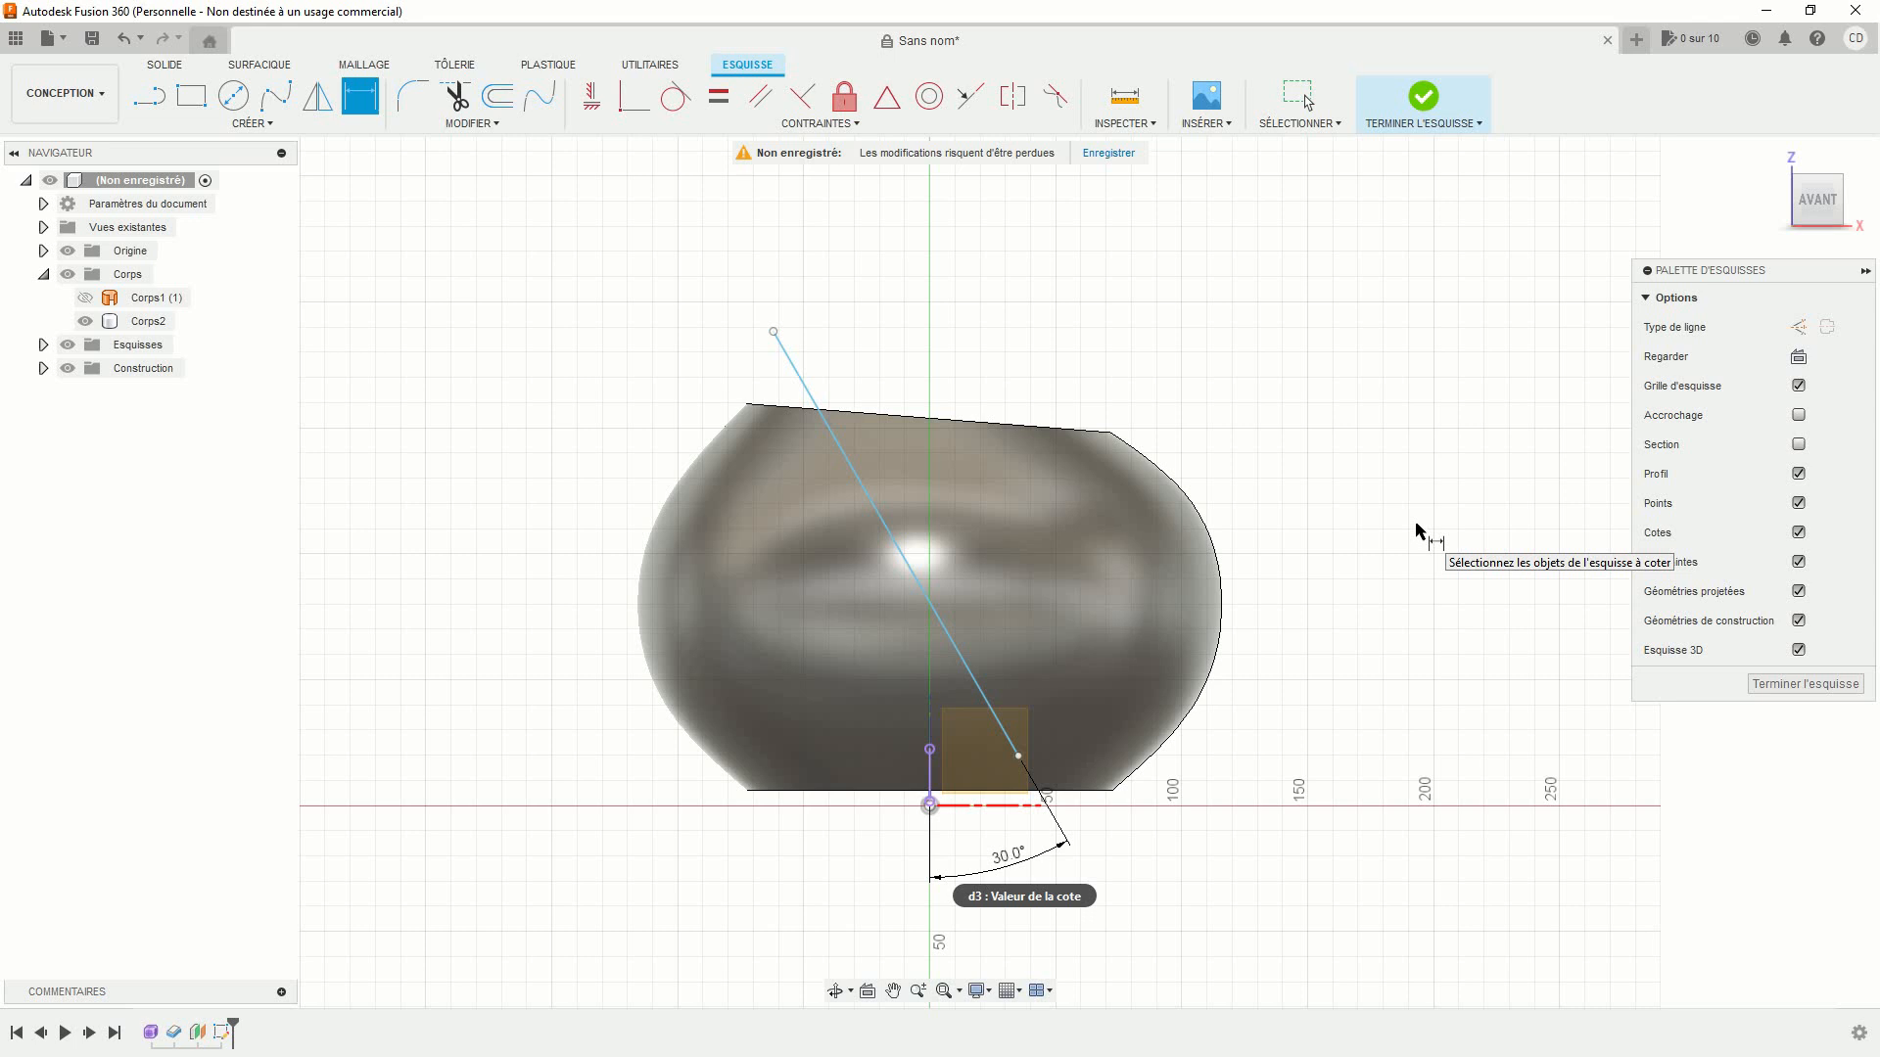
click(1423, 98)
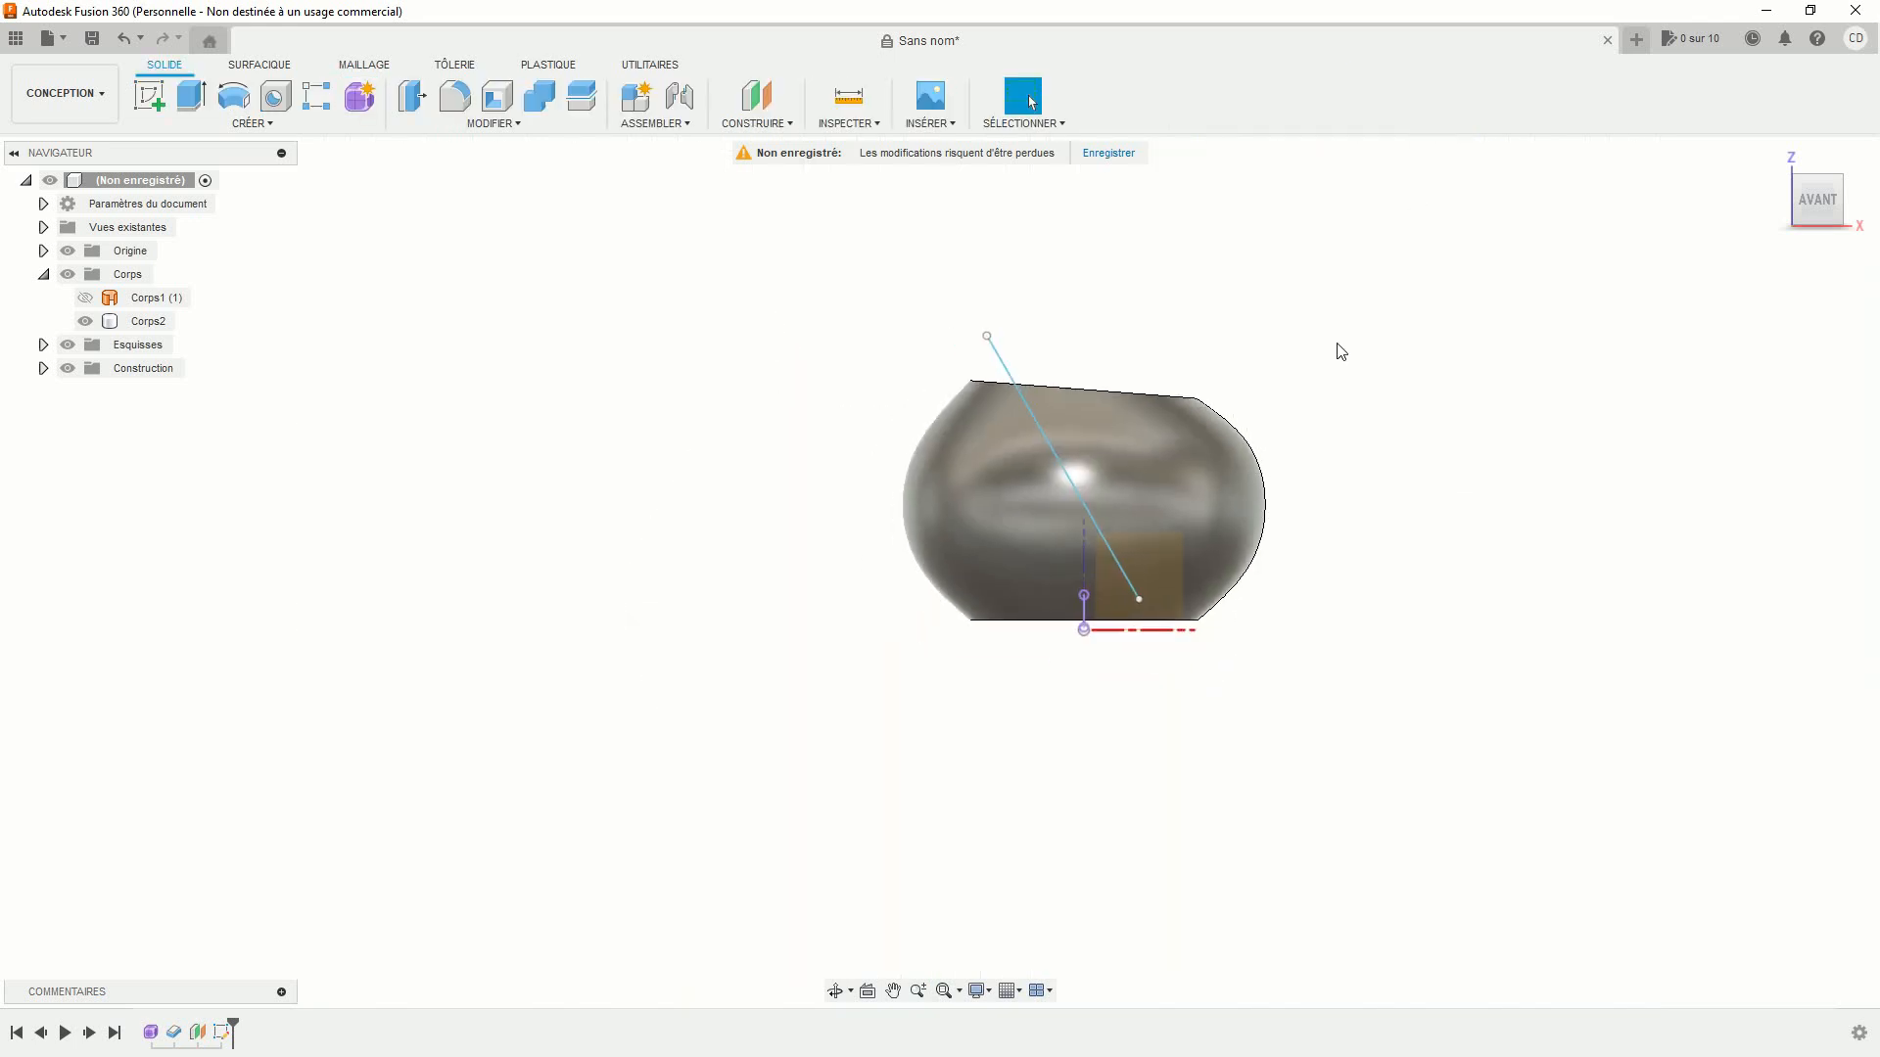
- Set up a thin extrusion of the slanted sketch line as a cut reaching about 173 mm into the bowl, short of its far wall
shift+middle_drag(1363, 424, 1180, 487)
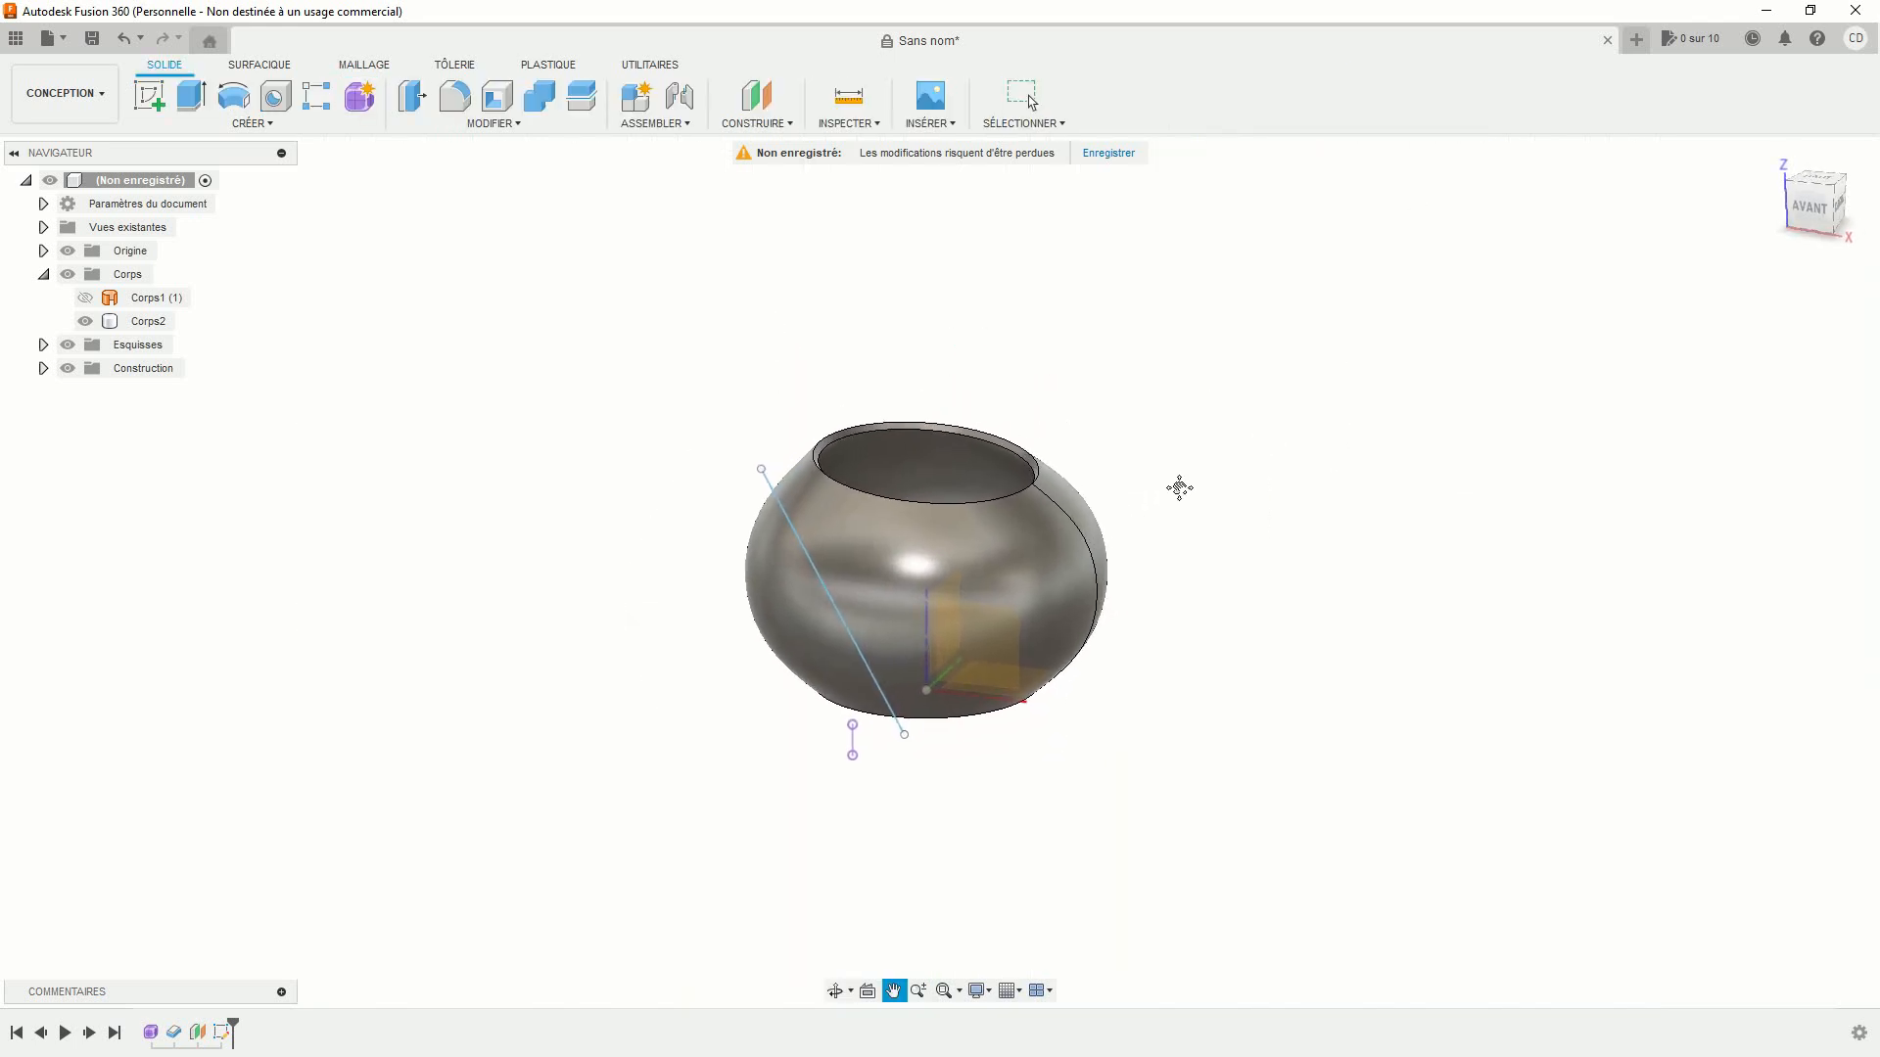
key(Escape)
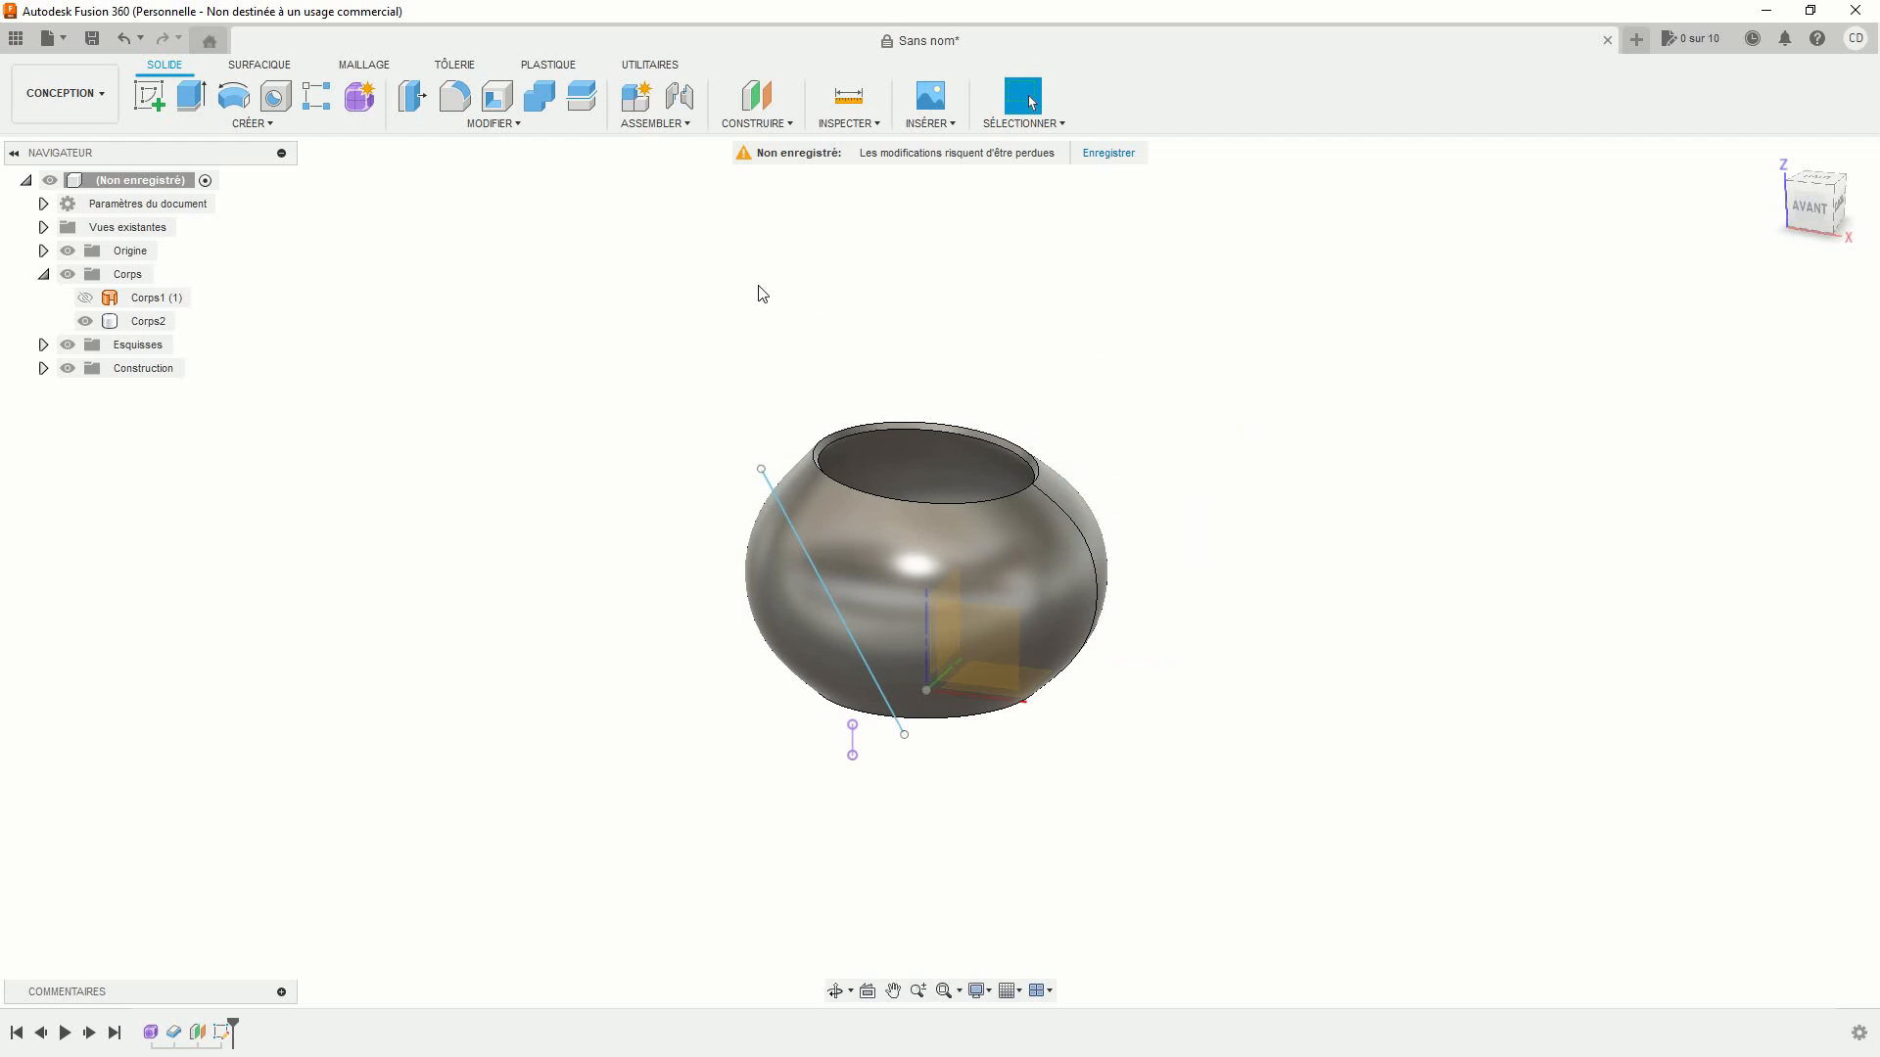
click(196, 104)
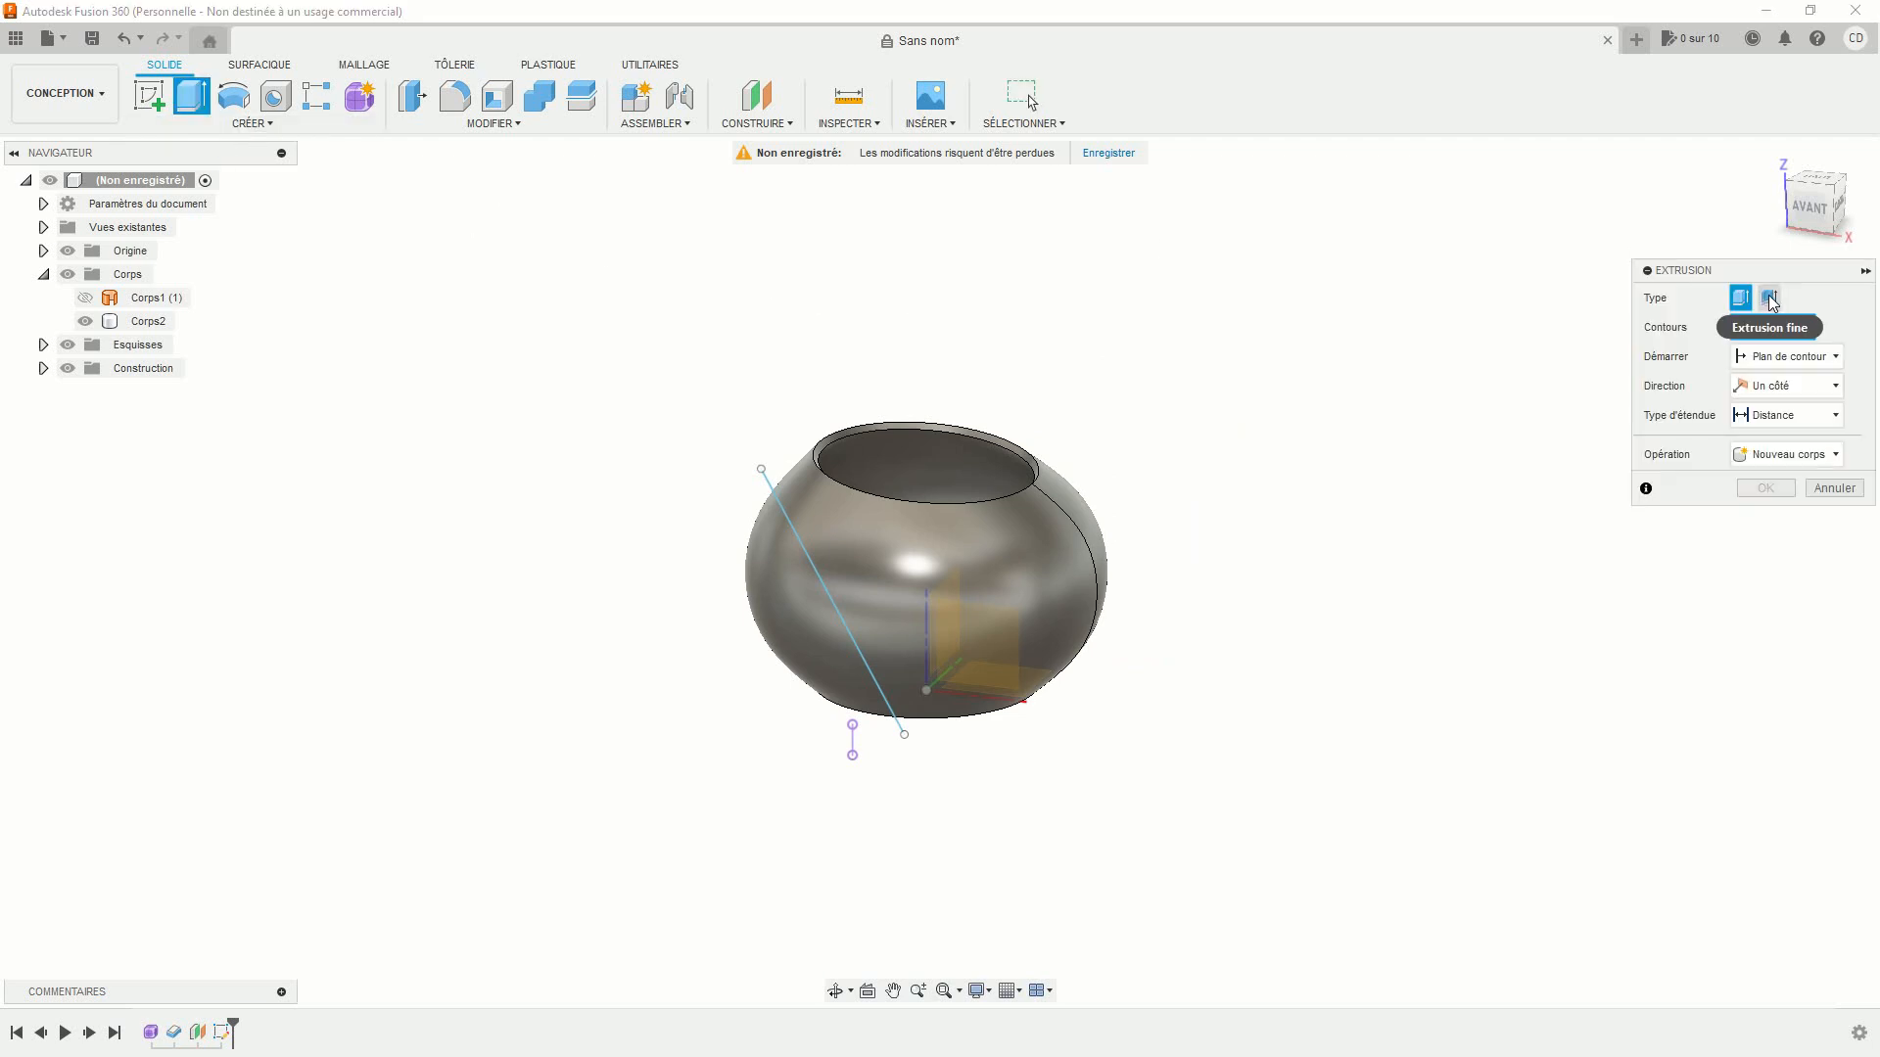
click(1770, 299)
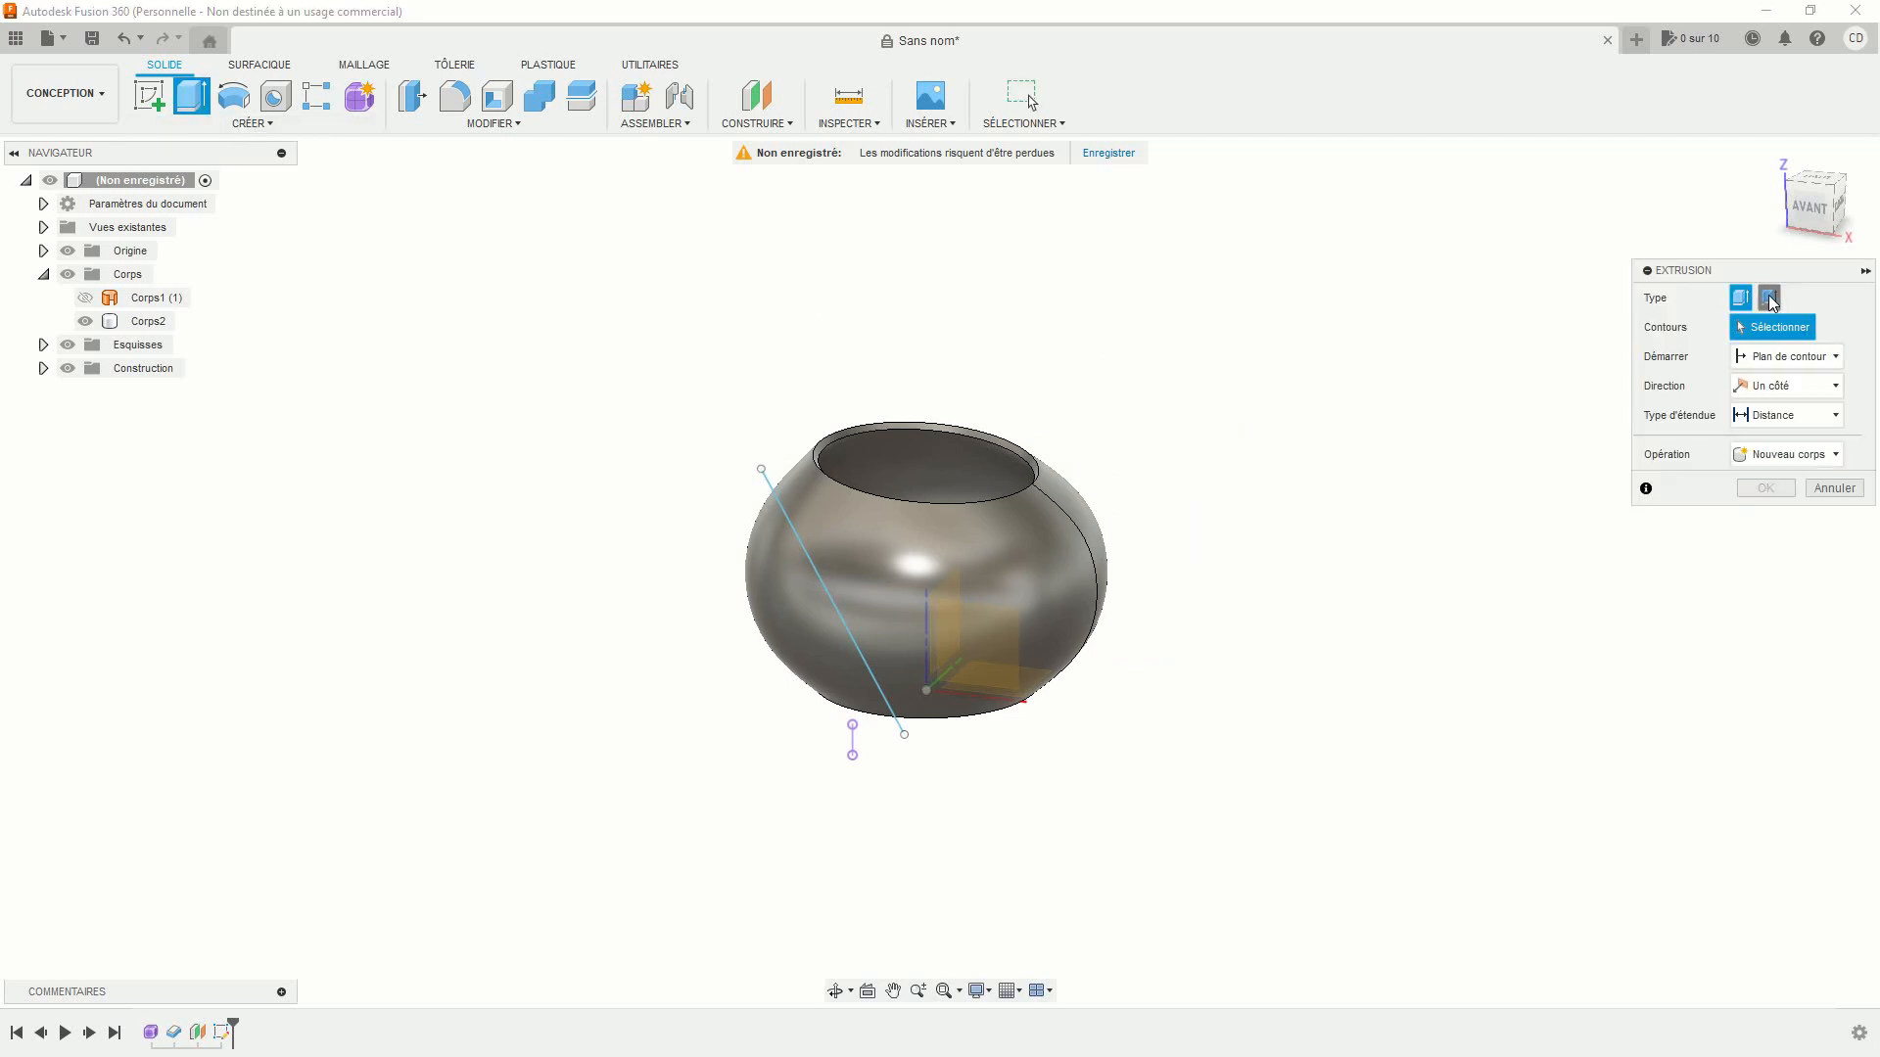
click(826, 597)
drag(838, 601, 919, 480)
shift+middle_drag(985, 384, 962, 438)
drag(963, 452, 956, 467)
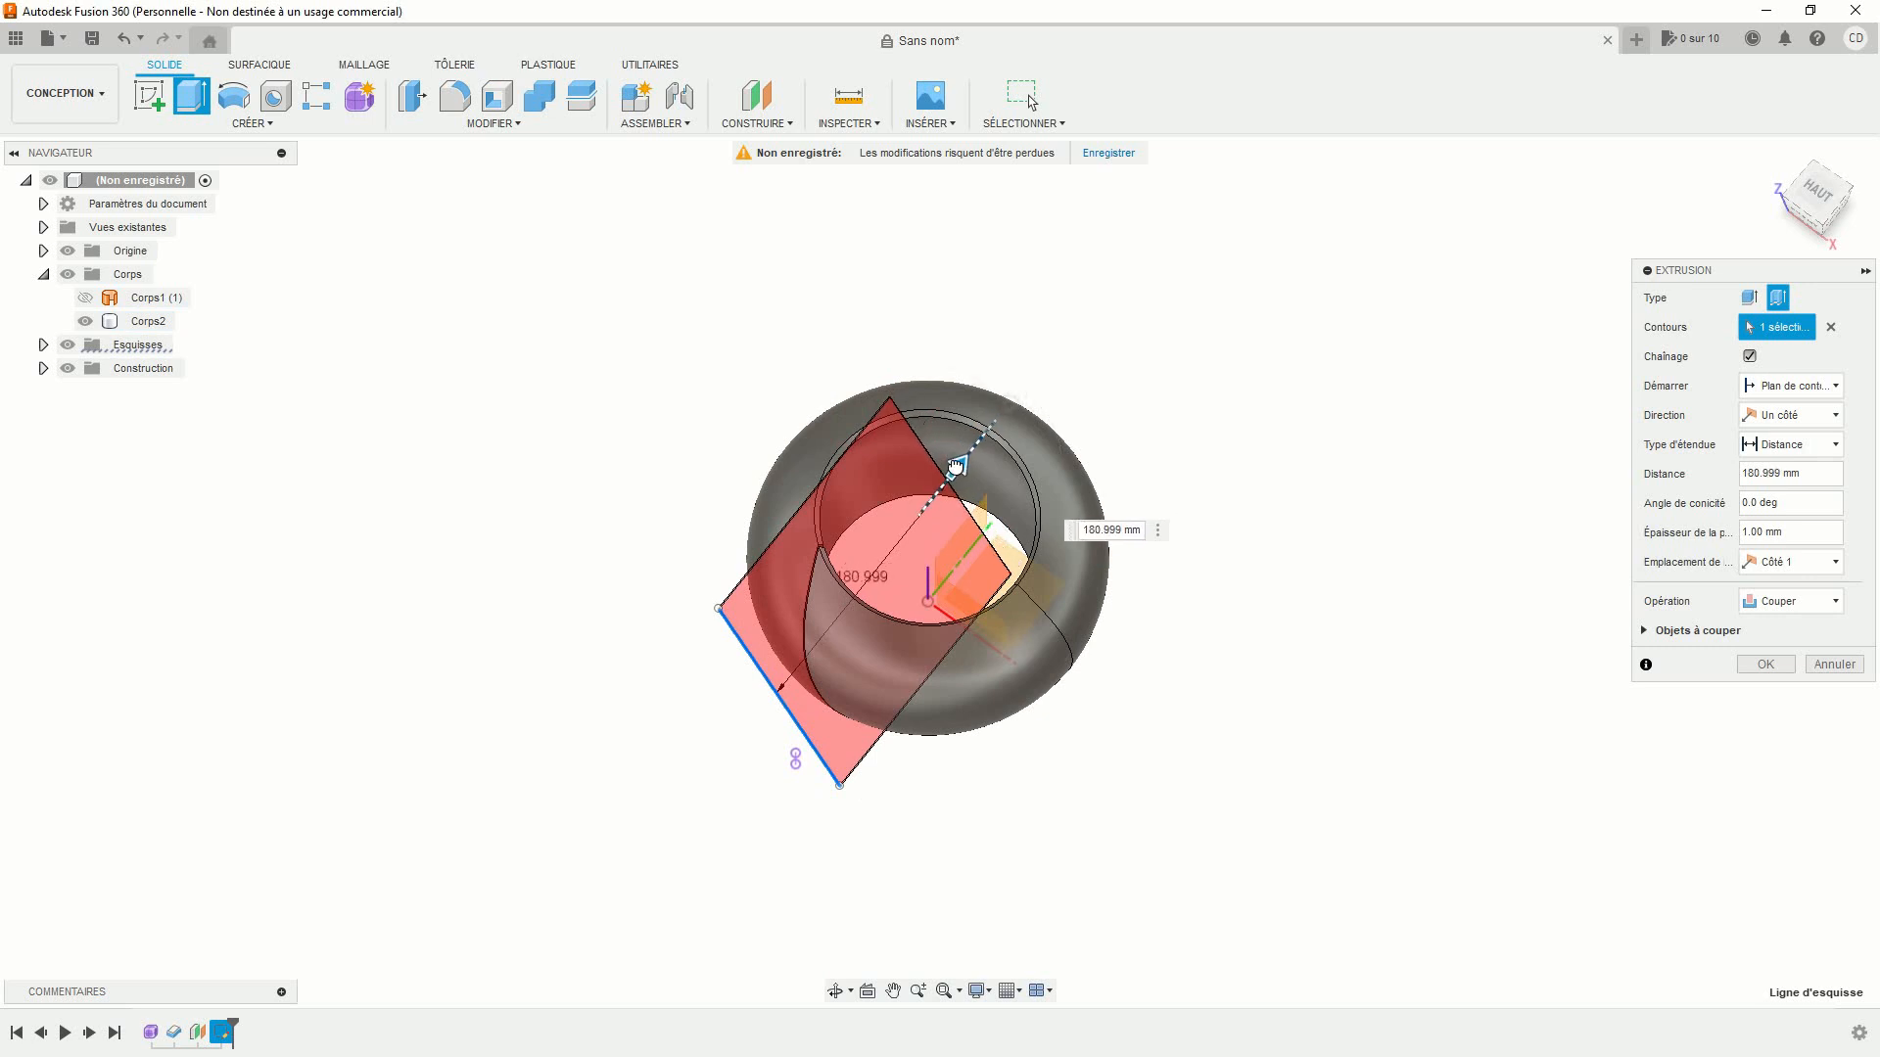
shift+middle_drag(940, 302, 950, 388)
drag(952, 455, 943, 473)
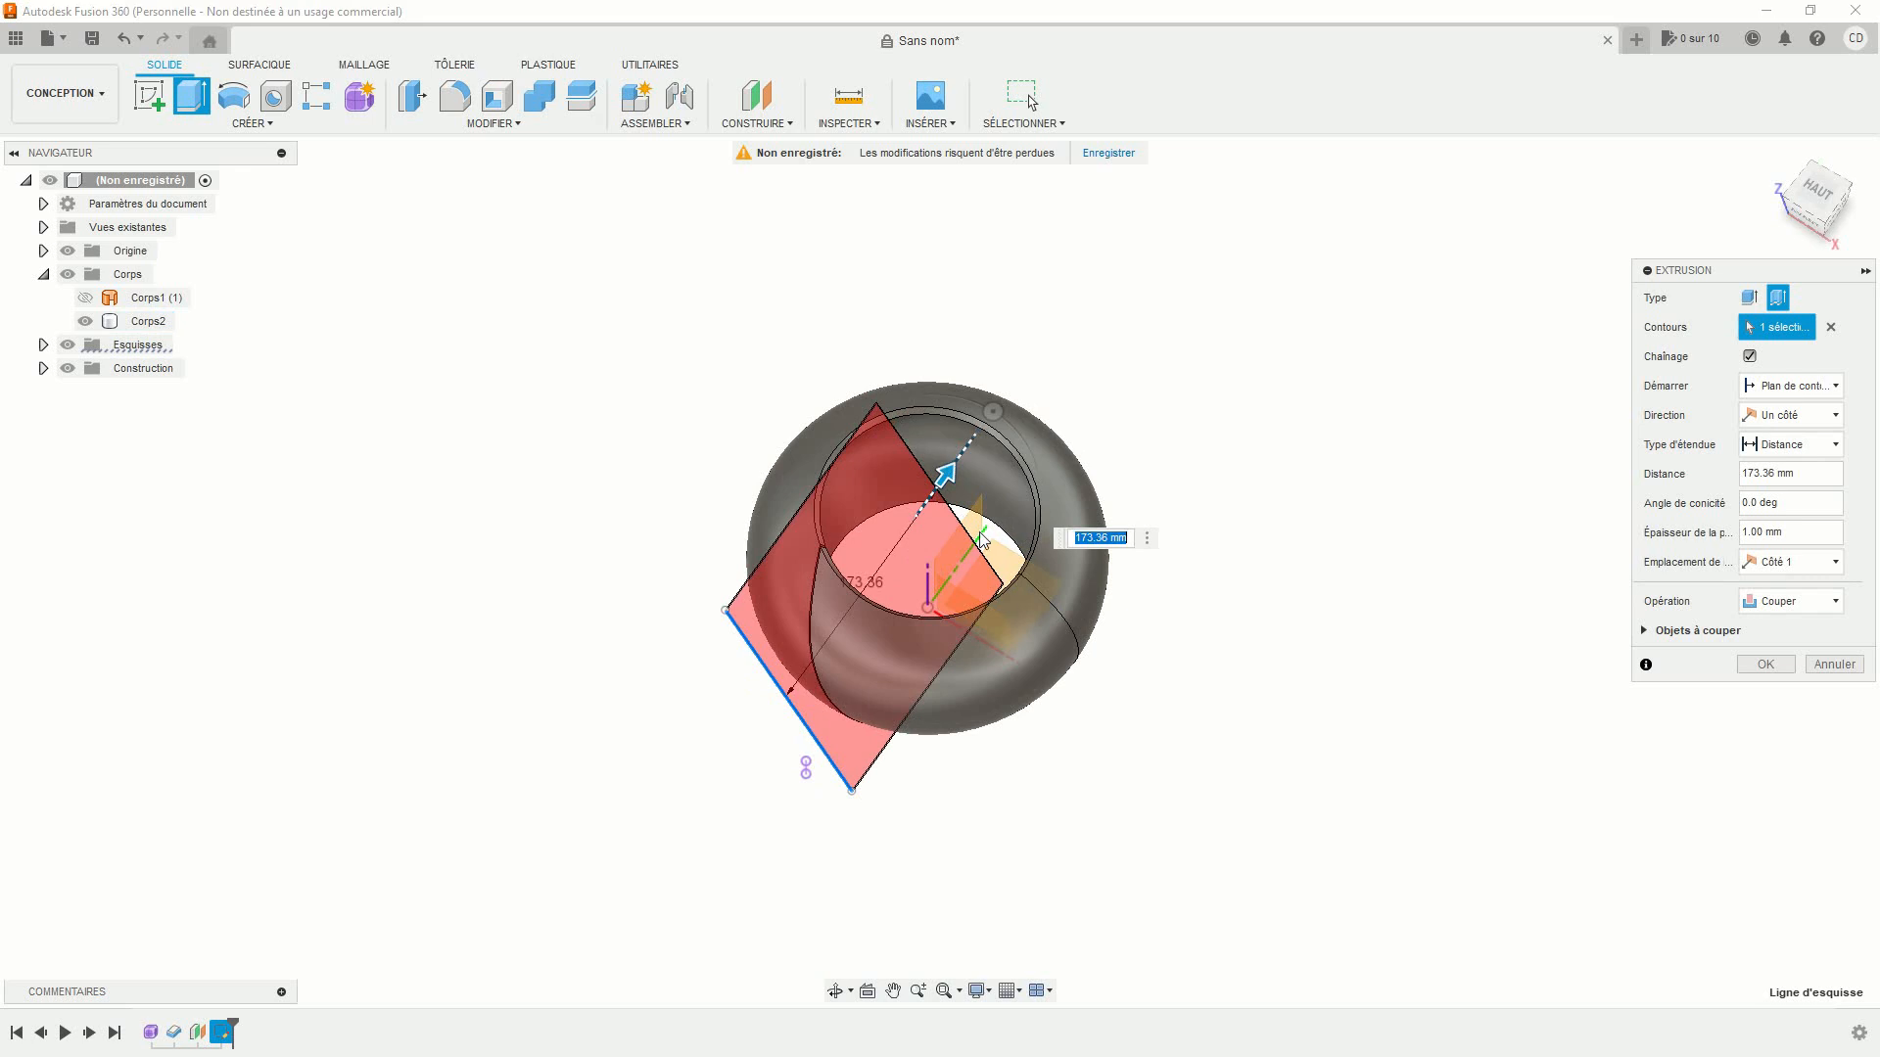
shift+middle_drag(979, 568, 1049, 494)
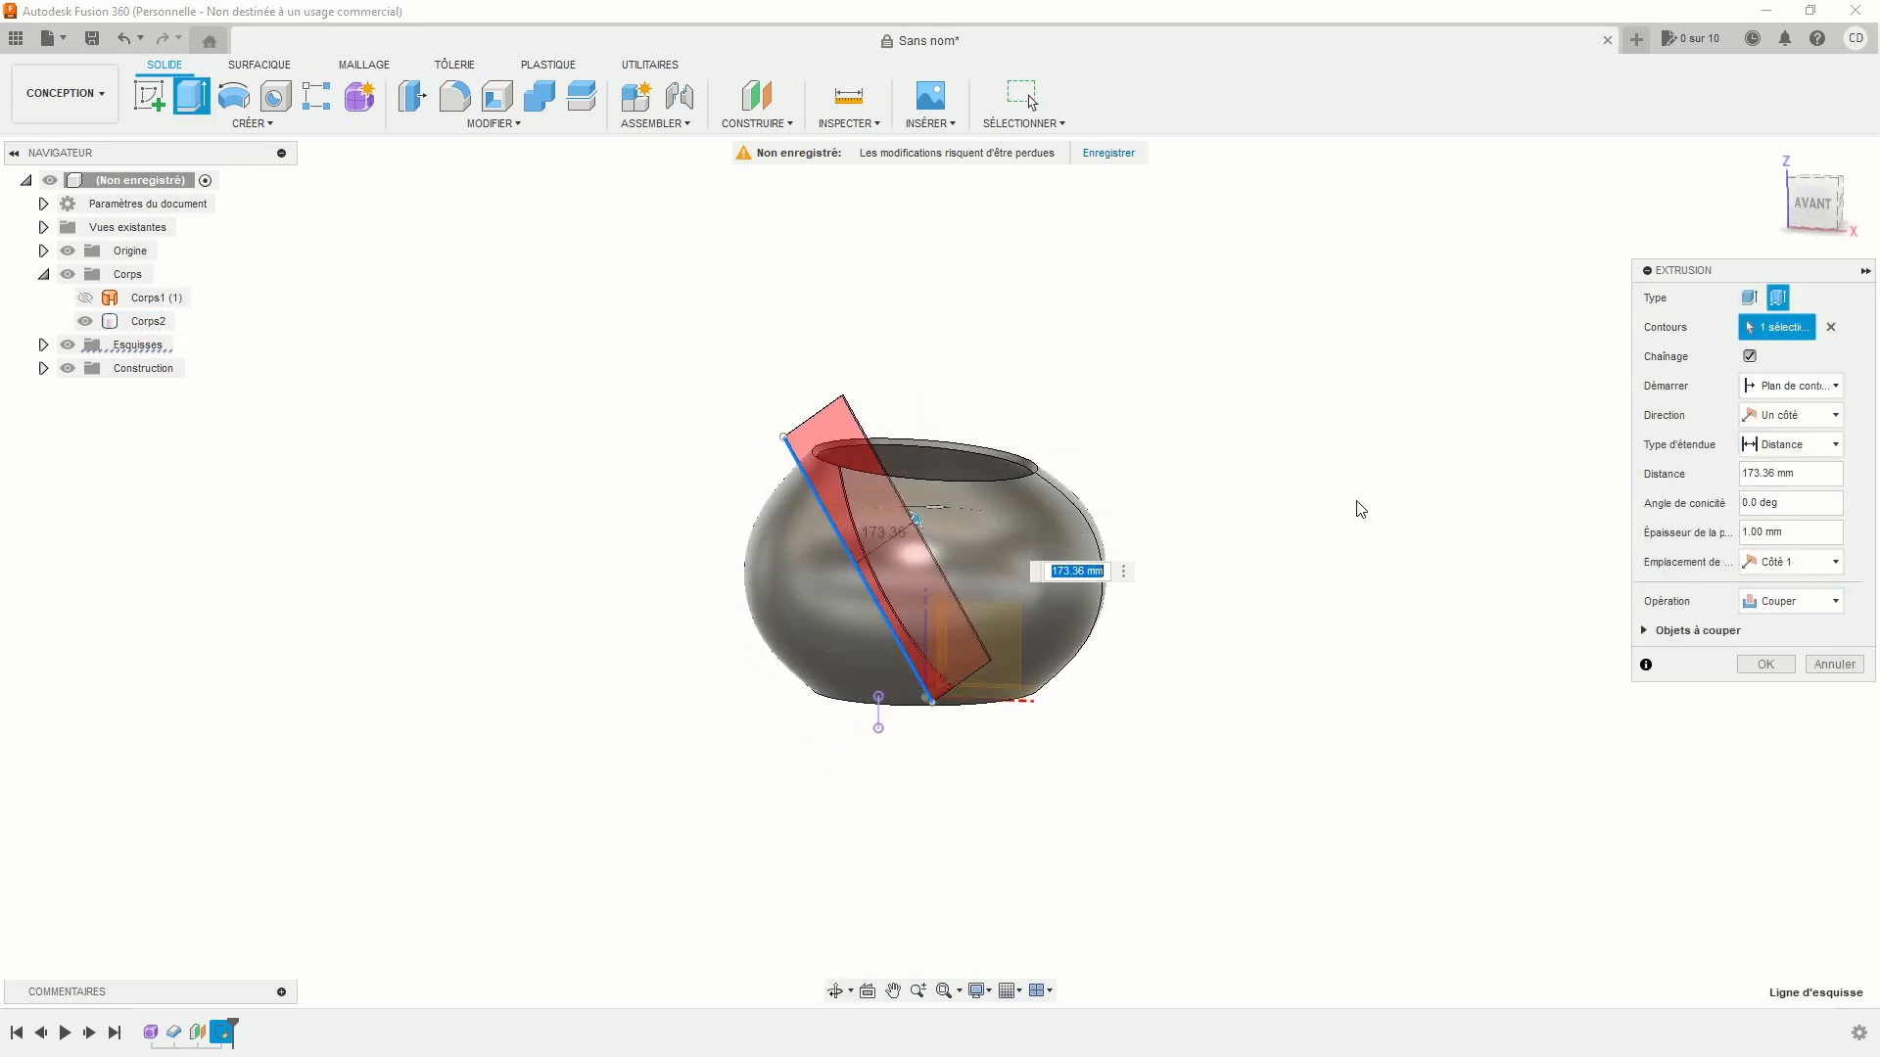
- Set the thin extrusion's wall thickness to 8 mm and complete the slanted cut
click(1763, 532)
text(8)
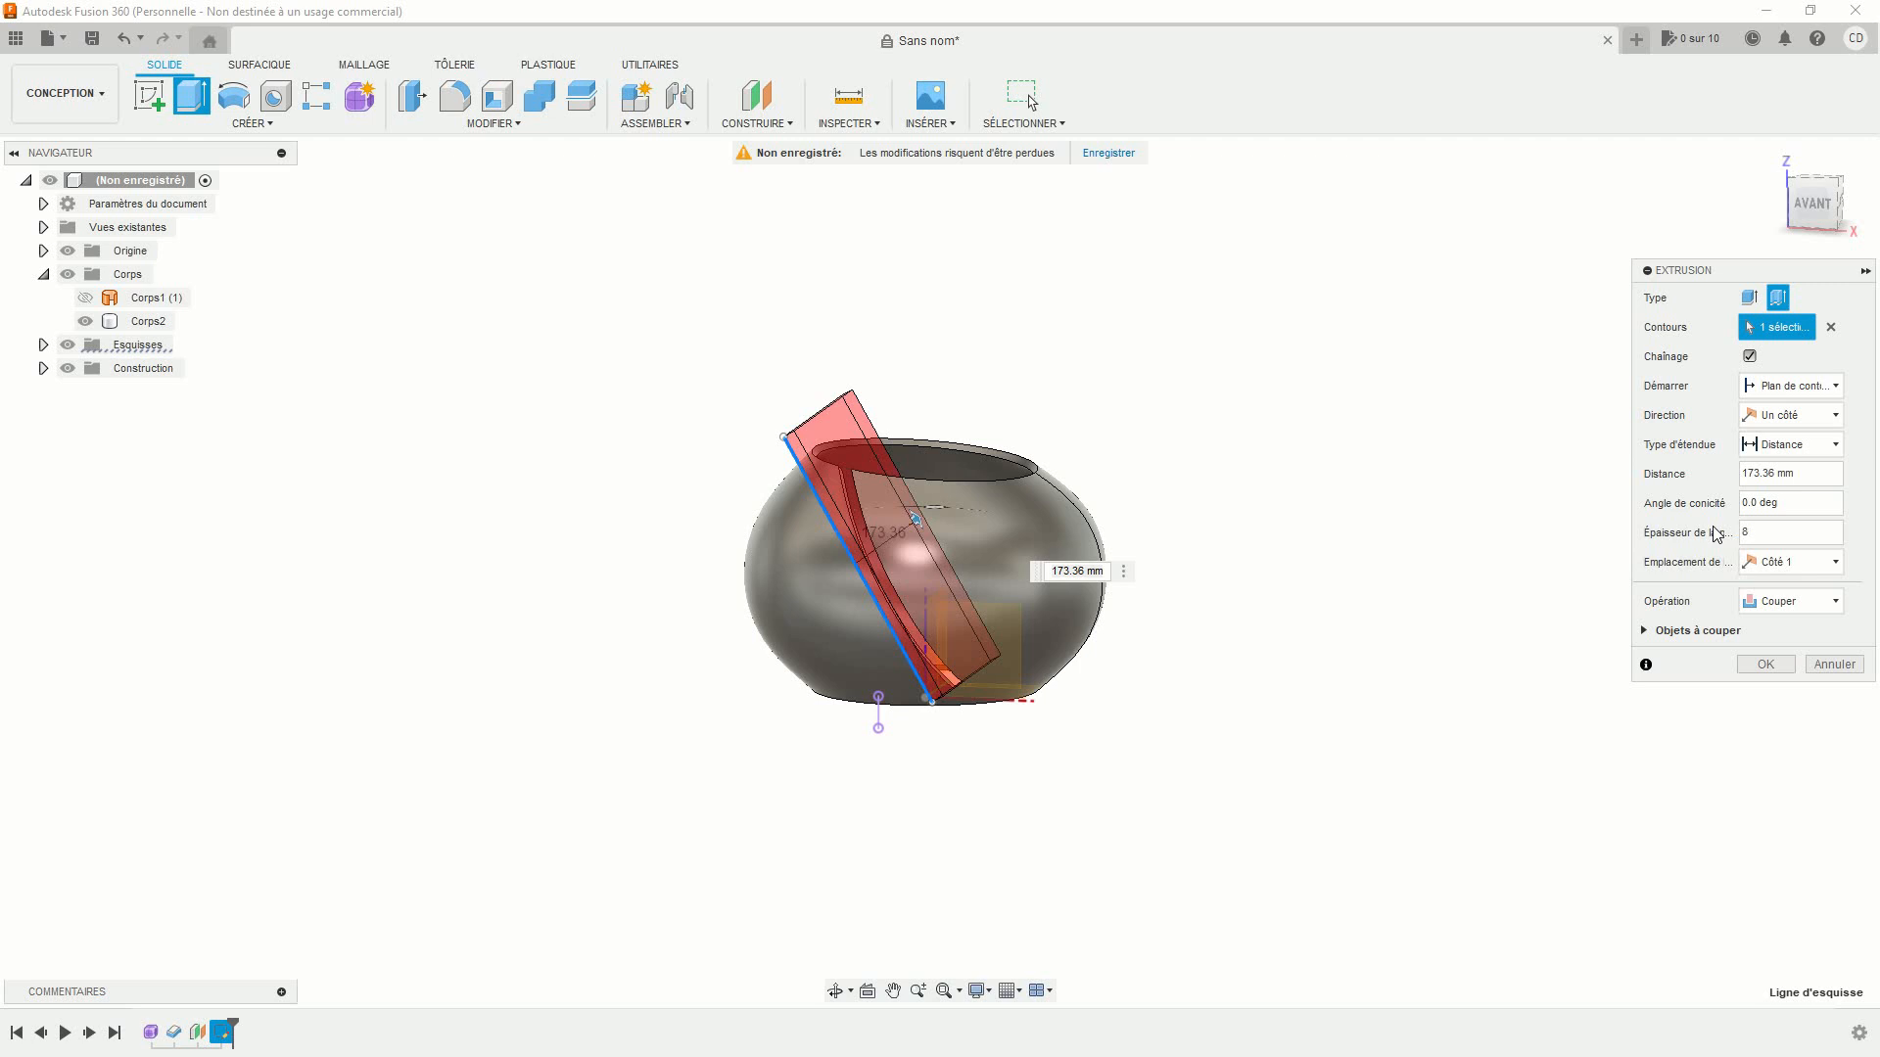
key(Return)
shift+middle_drag(1184, 602, 1267, 613)
scroll(1184, 622, down, 1)
scroll(1185, 631, up, 2)
scroll(1272, 617, up, 2)
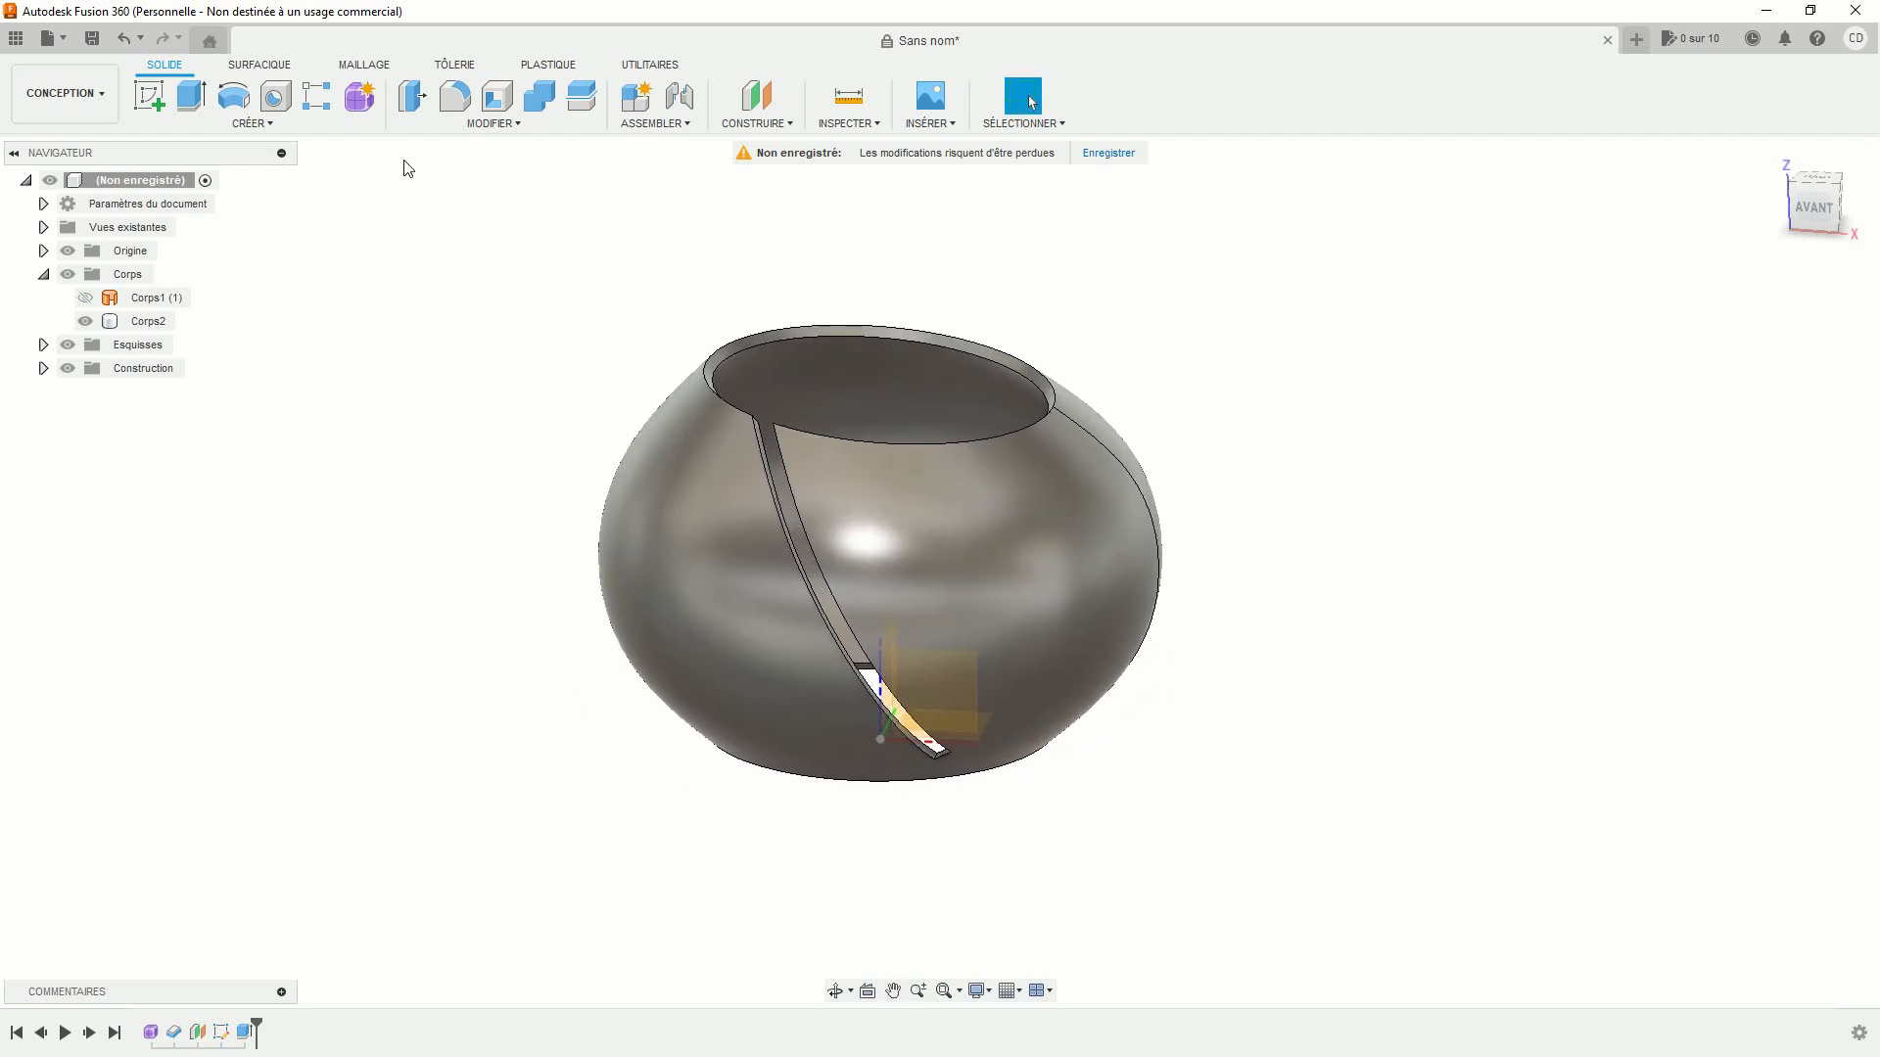
- Create a full circular pattern of the slanted extrusion cut around the vertical Z axis with a quantity of 20
click(263, 126)
mouse_move(221, 519)
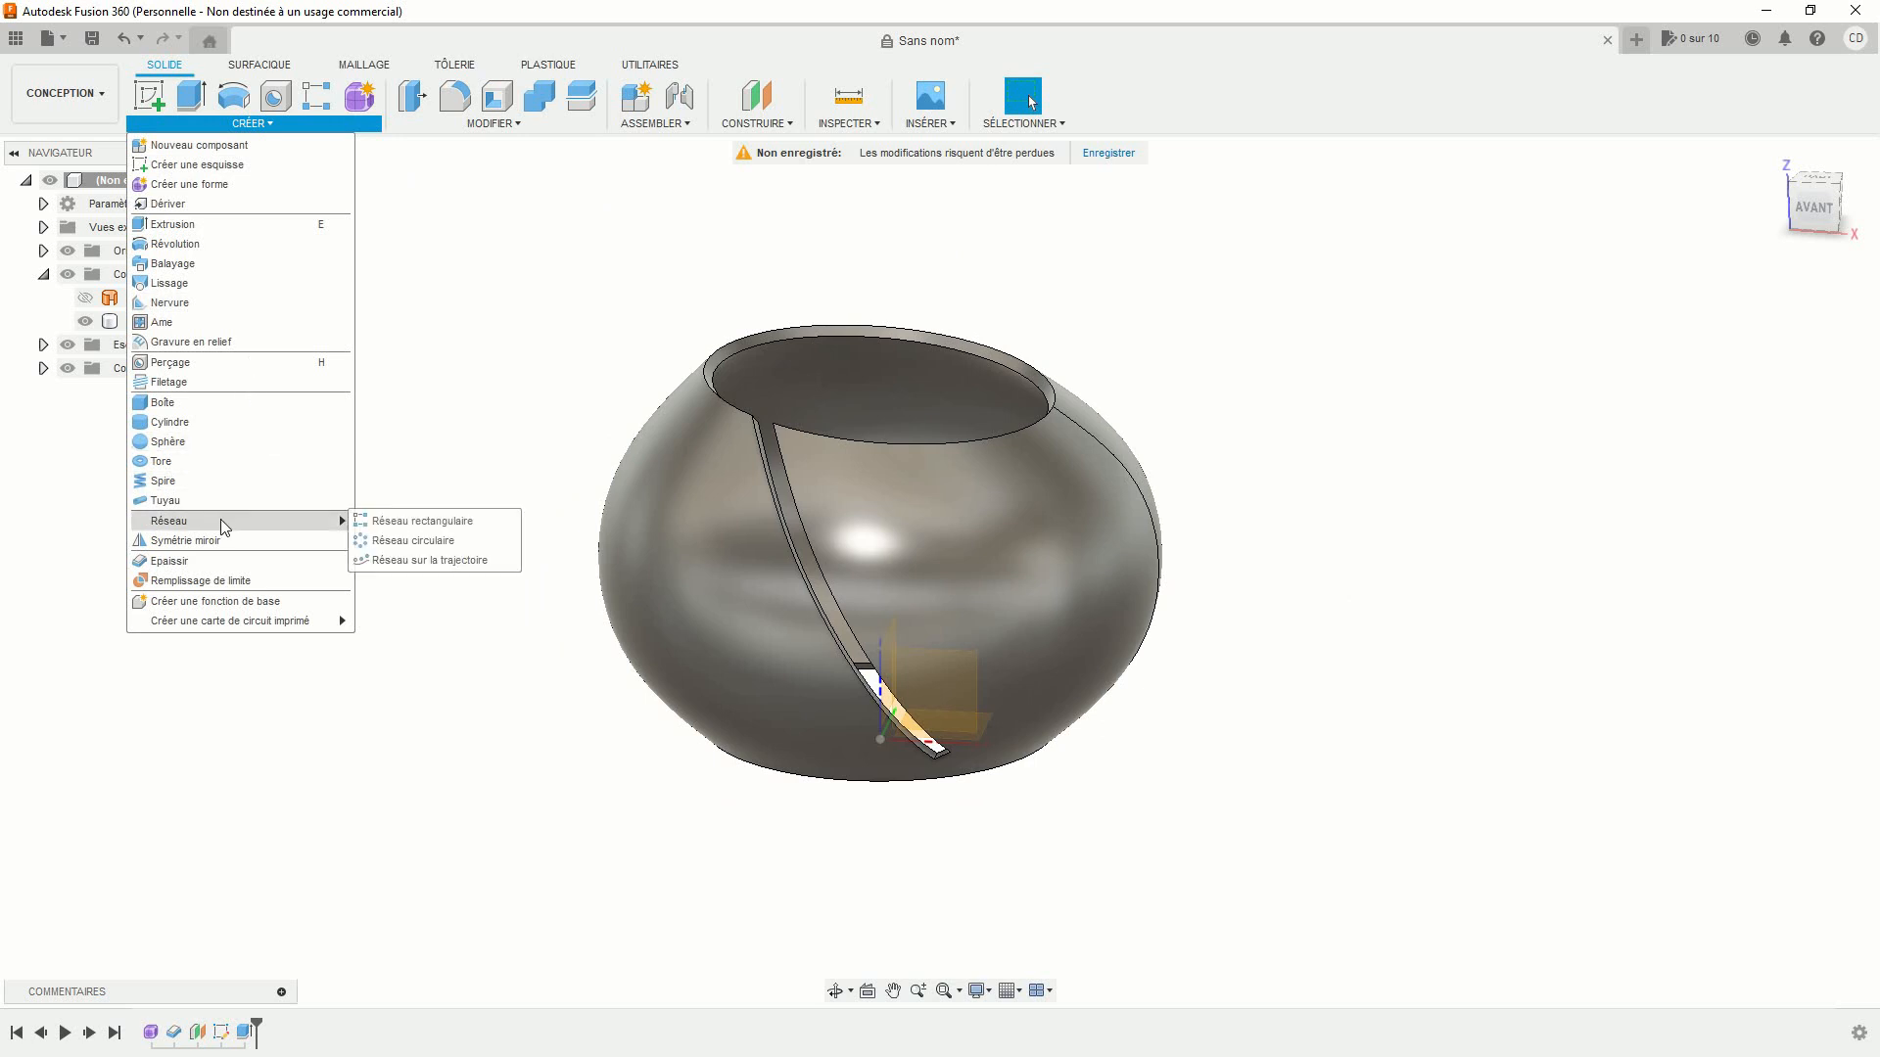
click(392, 537)
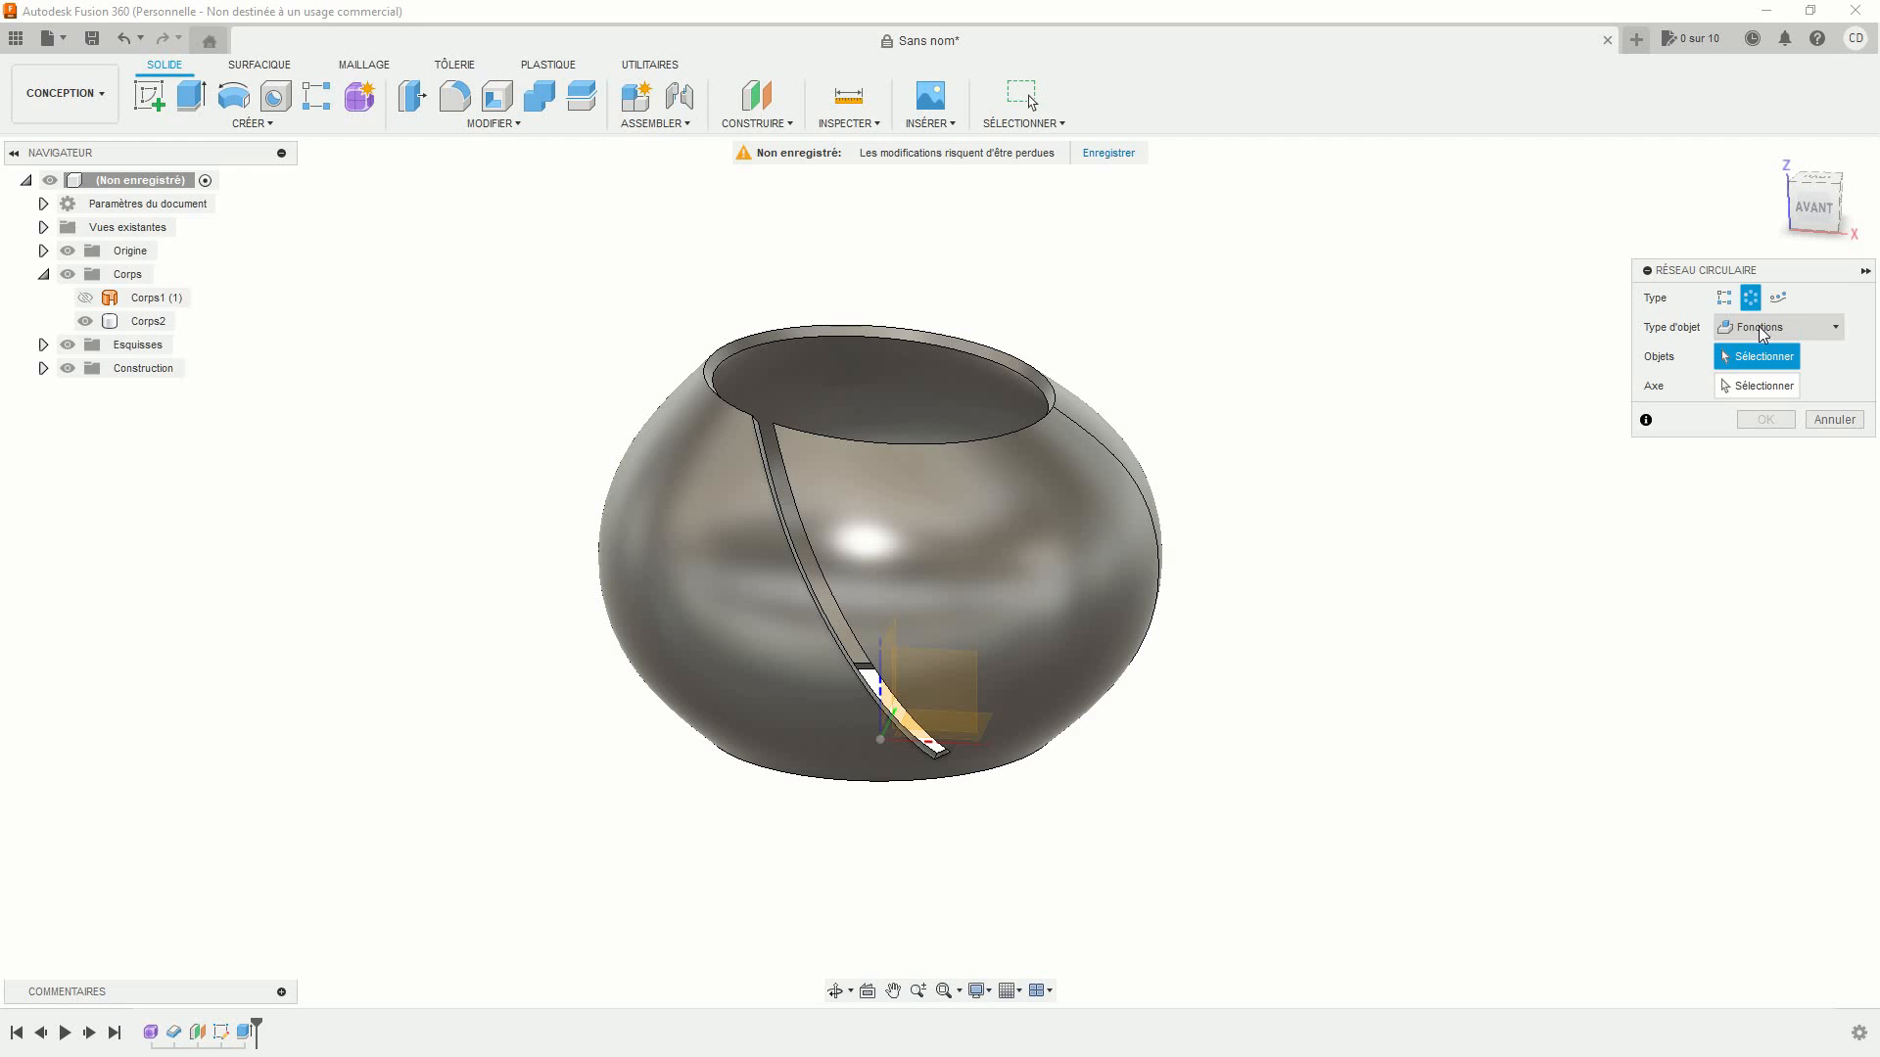
click(246, 1034)
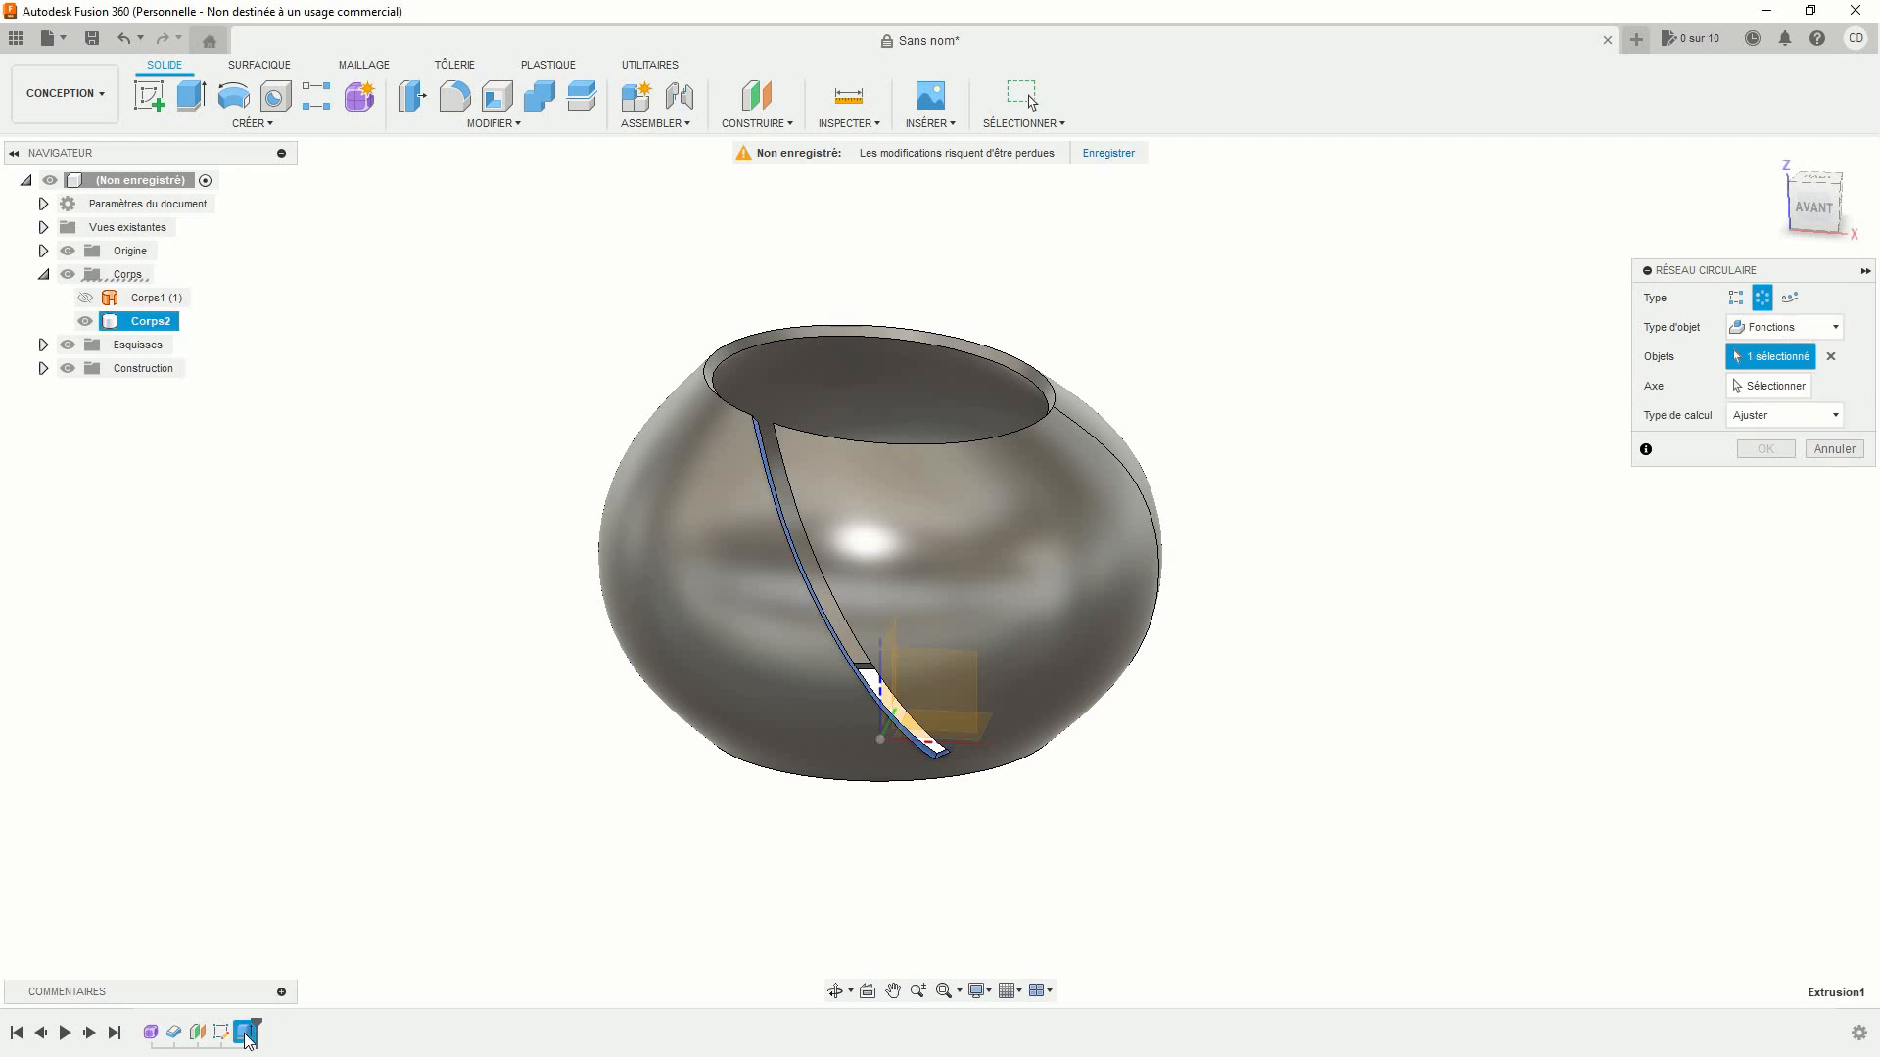
click(1768, 385)
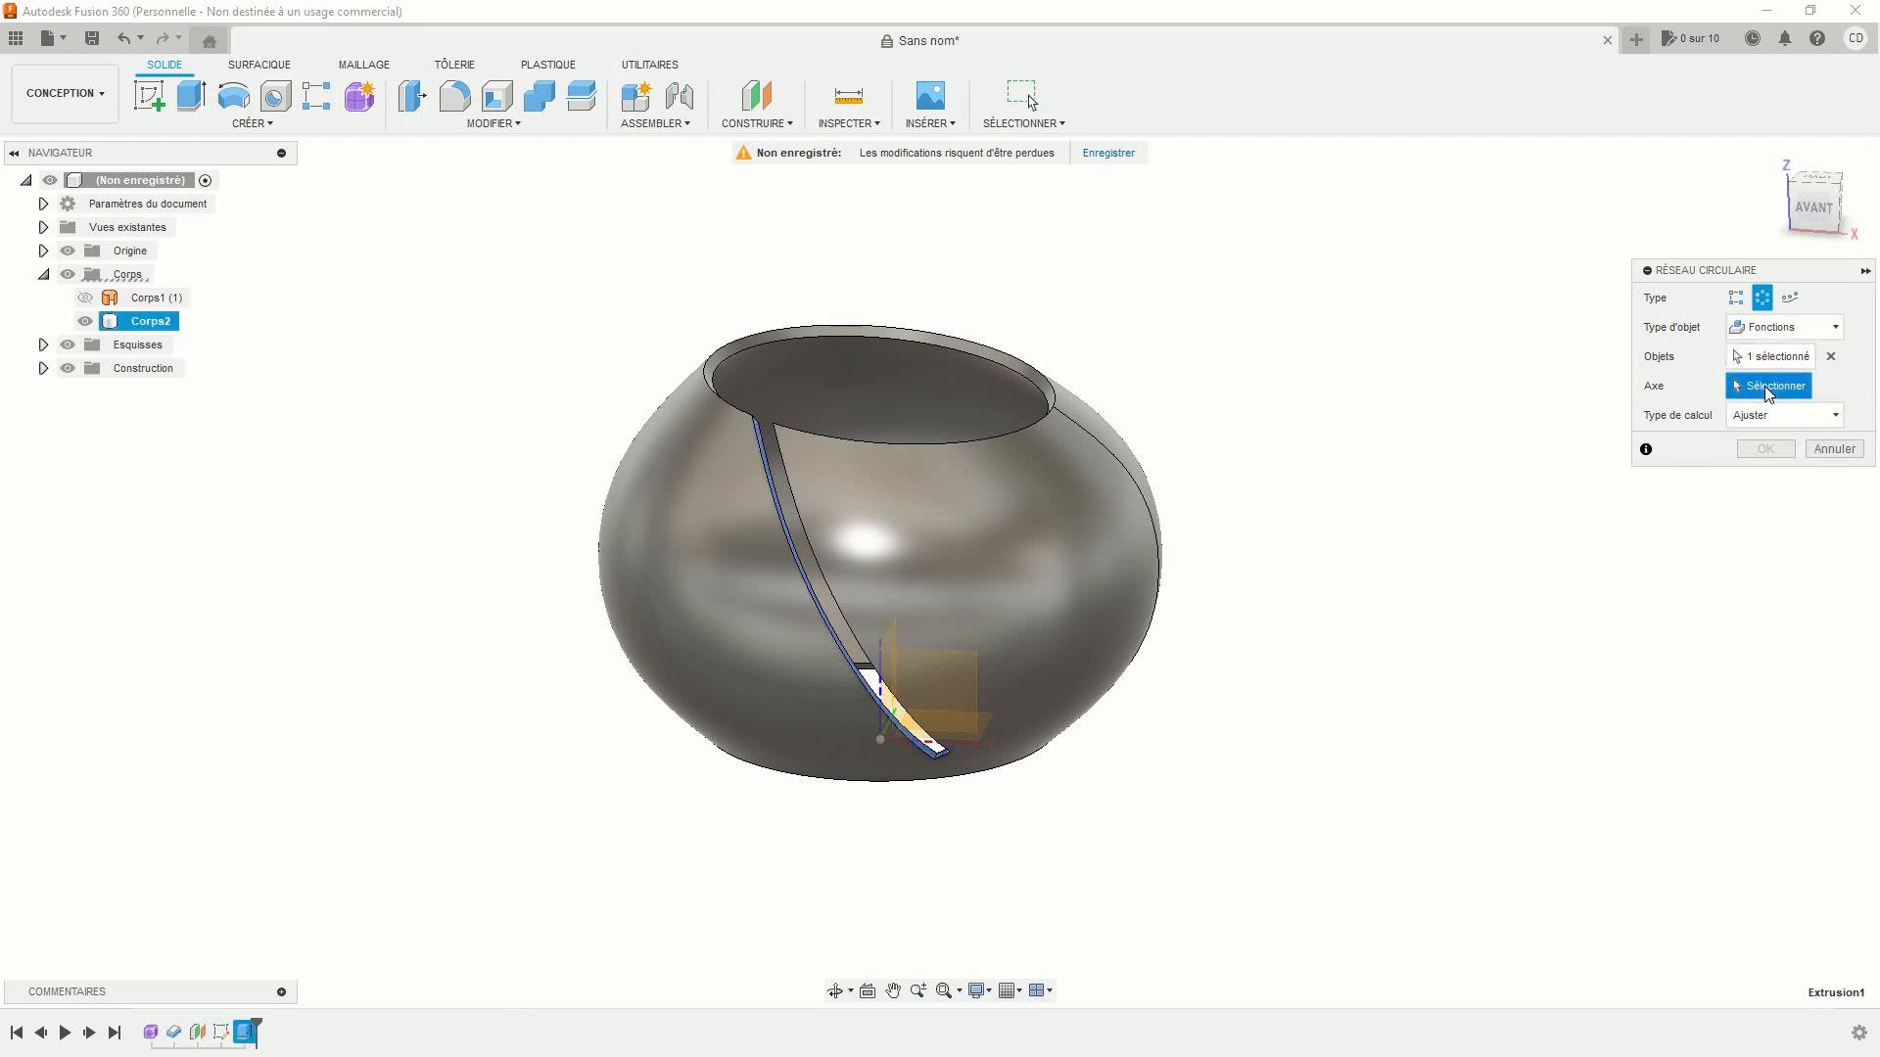
click(883, 685)
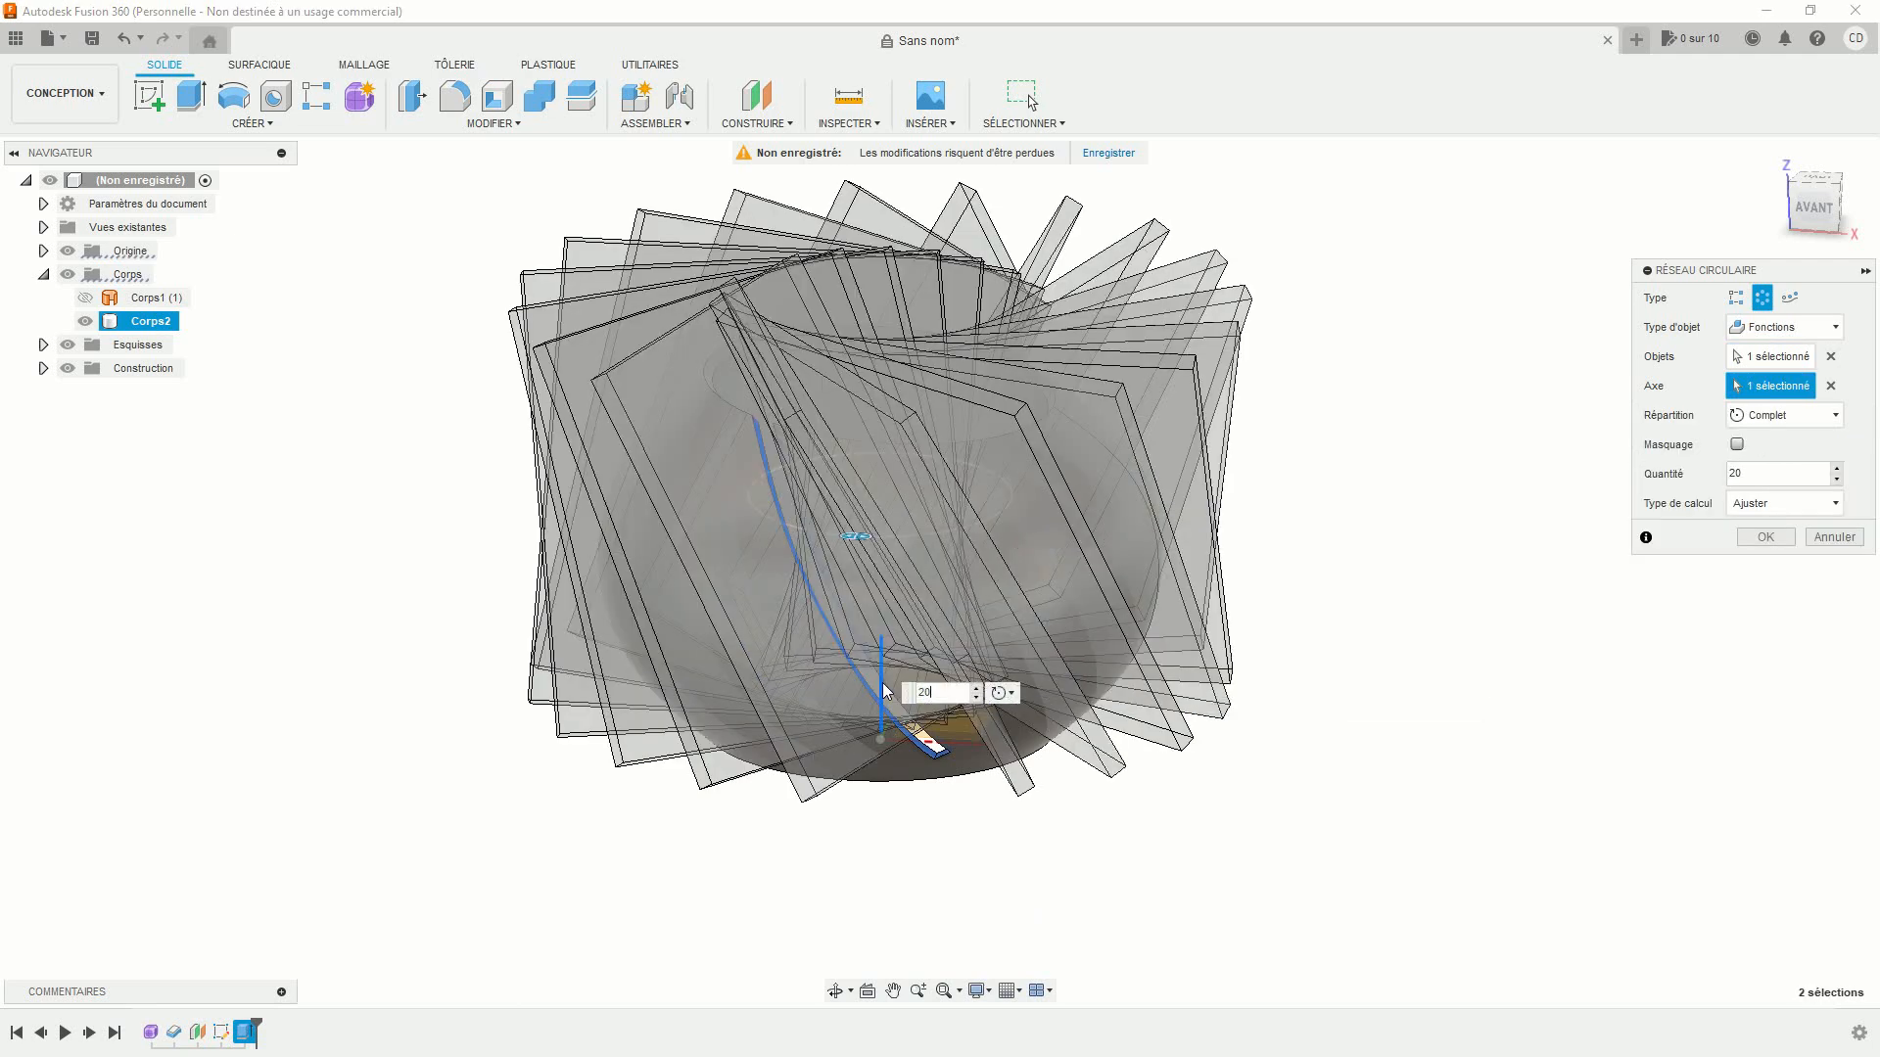
key(Return)
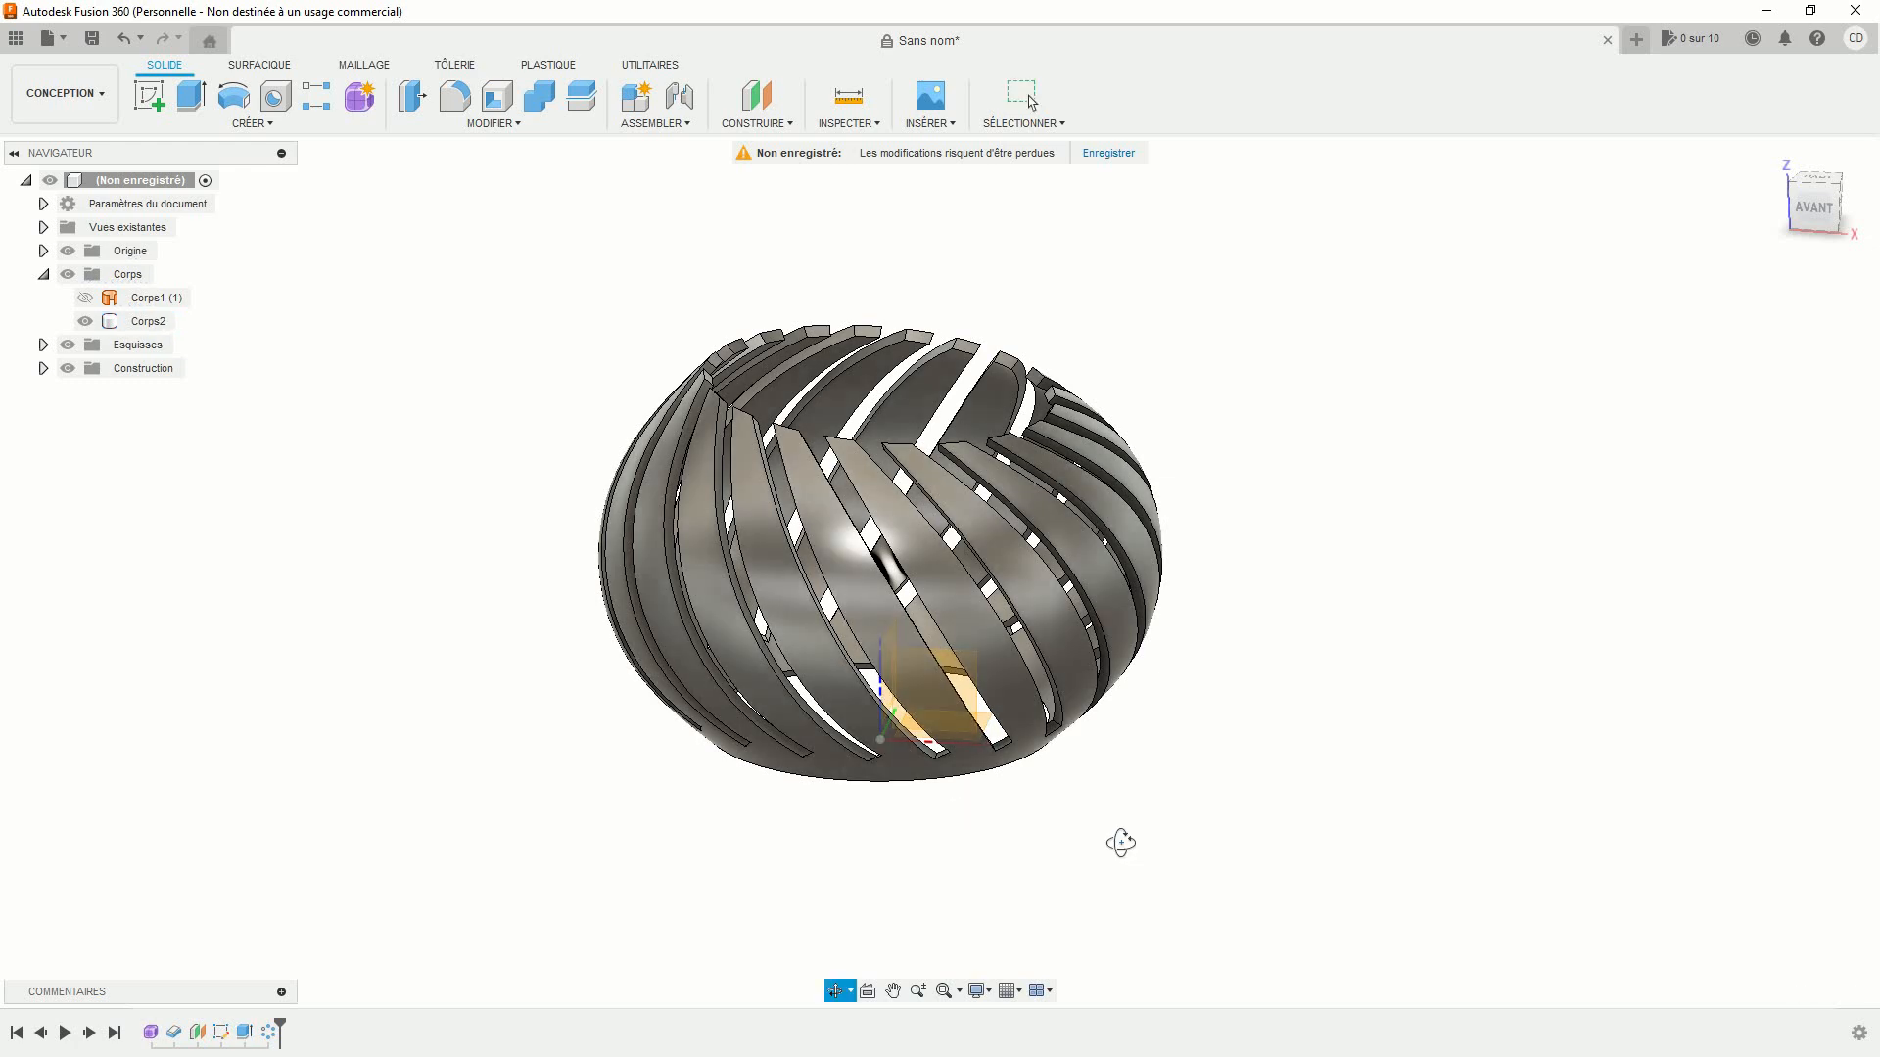
shift+middle_drag(1120, 839, 1070, 839)
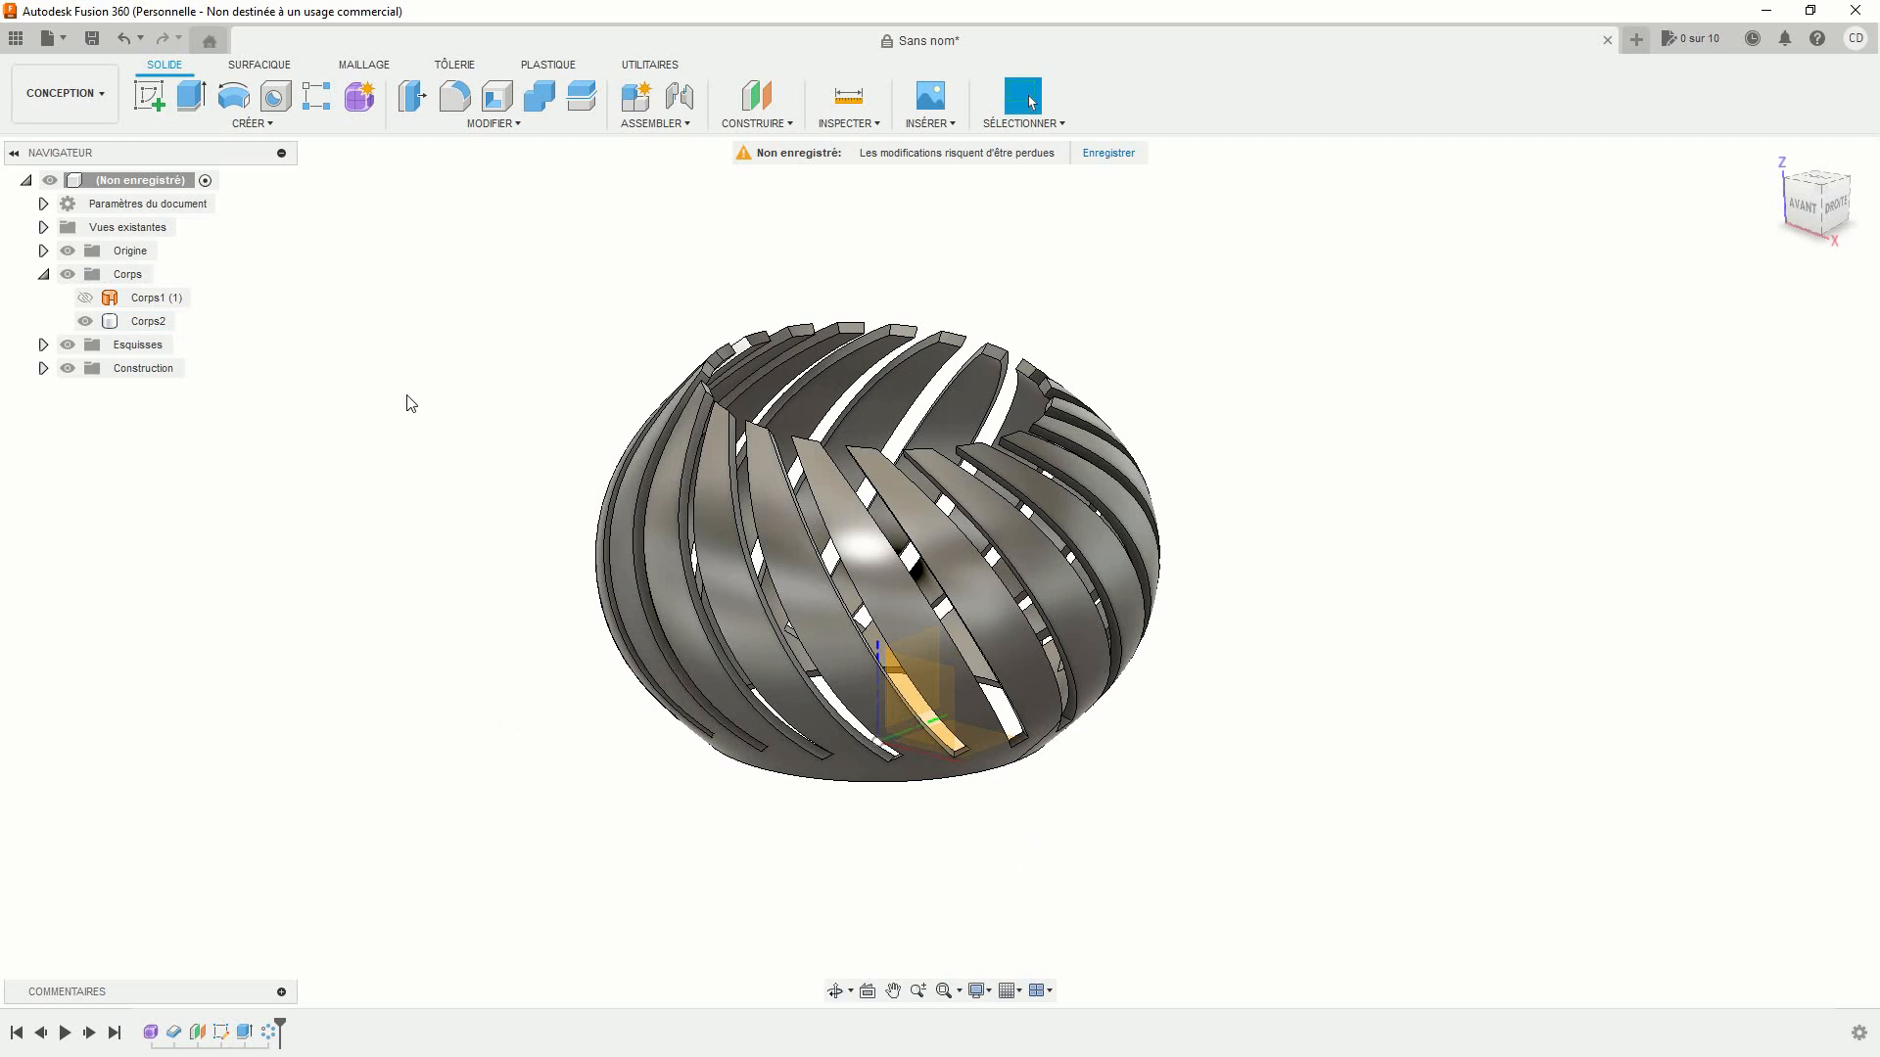
- Mirror the extrusion cut and its circular pattern across the vertical YZ origin plane to form crossing slots
click(268, 123)
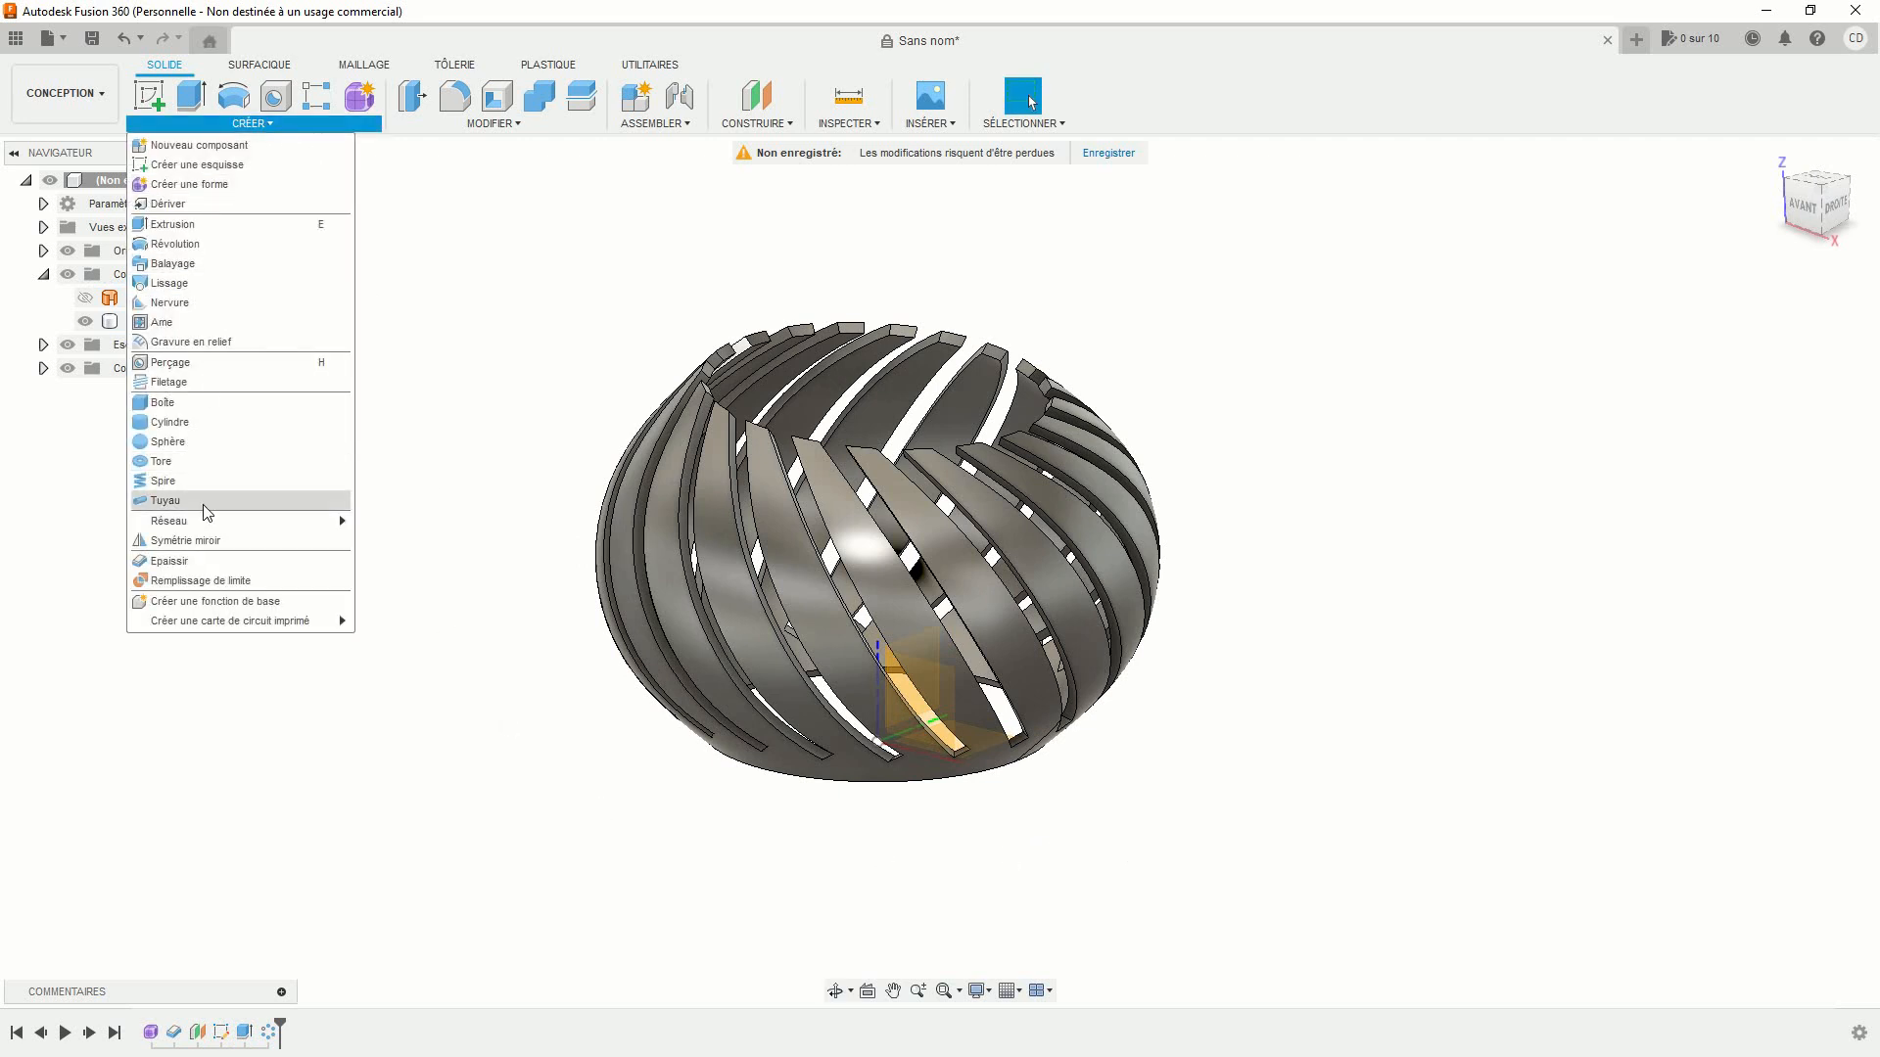
click(186, 540)
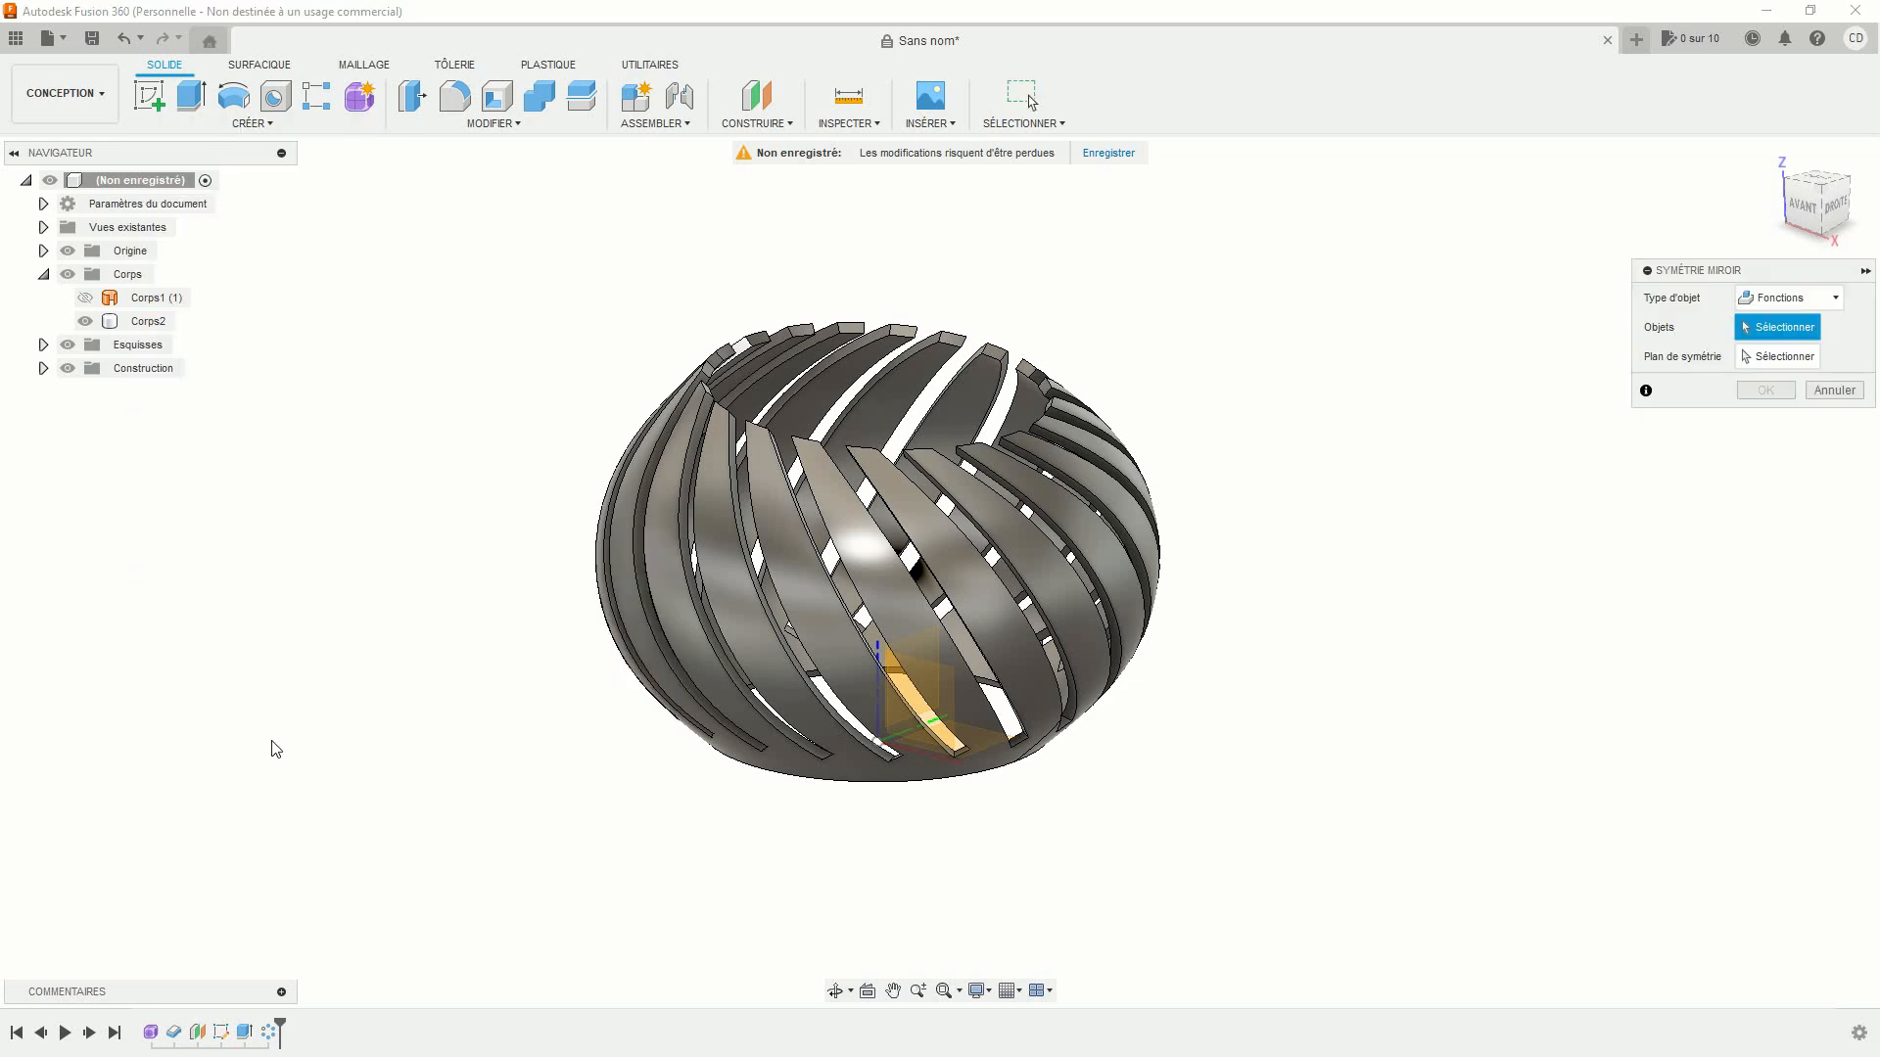
click(245, 1031)
ctrl+click(268, 1034)
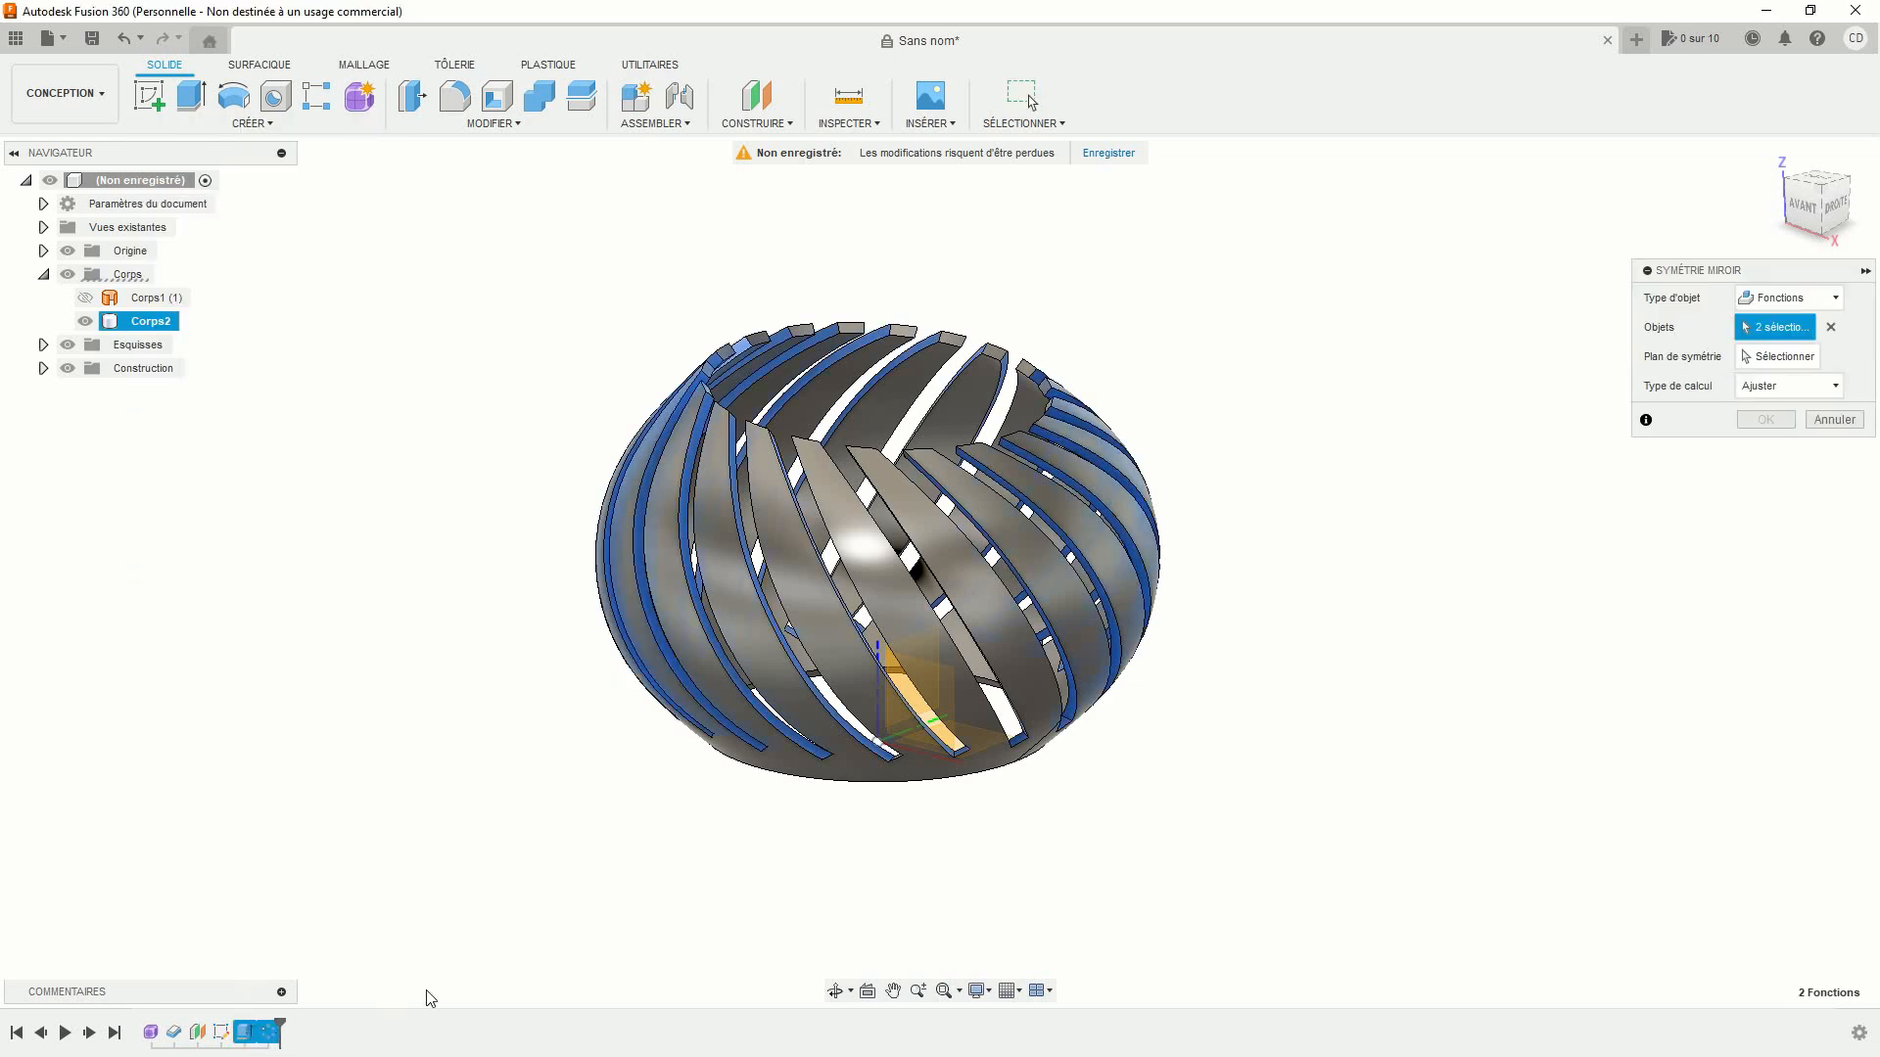
mouse_move(456, 937)
shift+middle_down()
mouse_move(461, 894)
mouse_move(477, 914)
shift+middle_up()
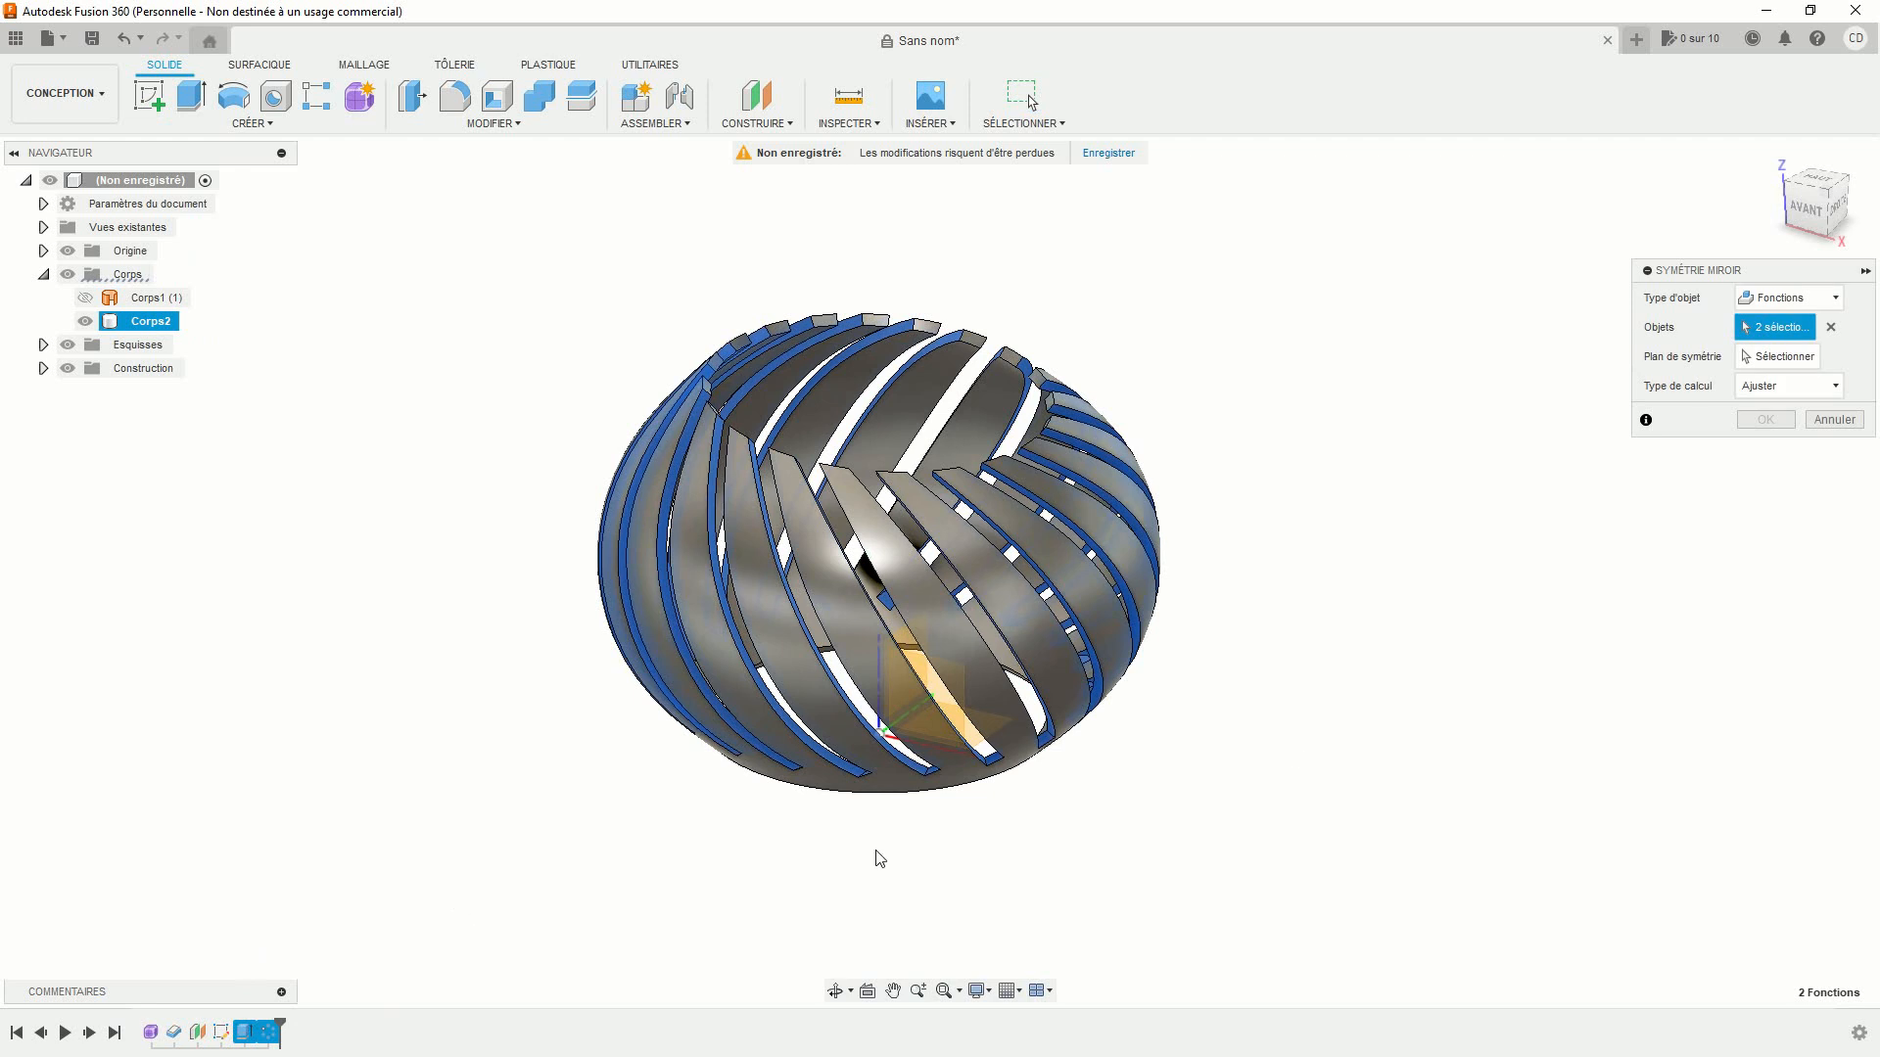
click(1782, 357)
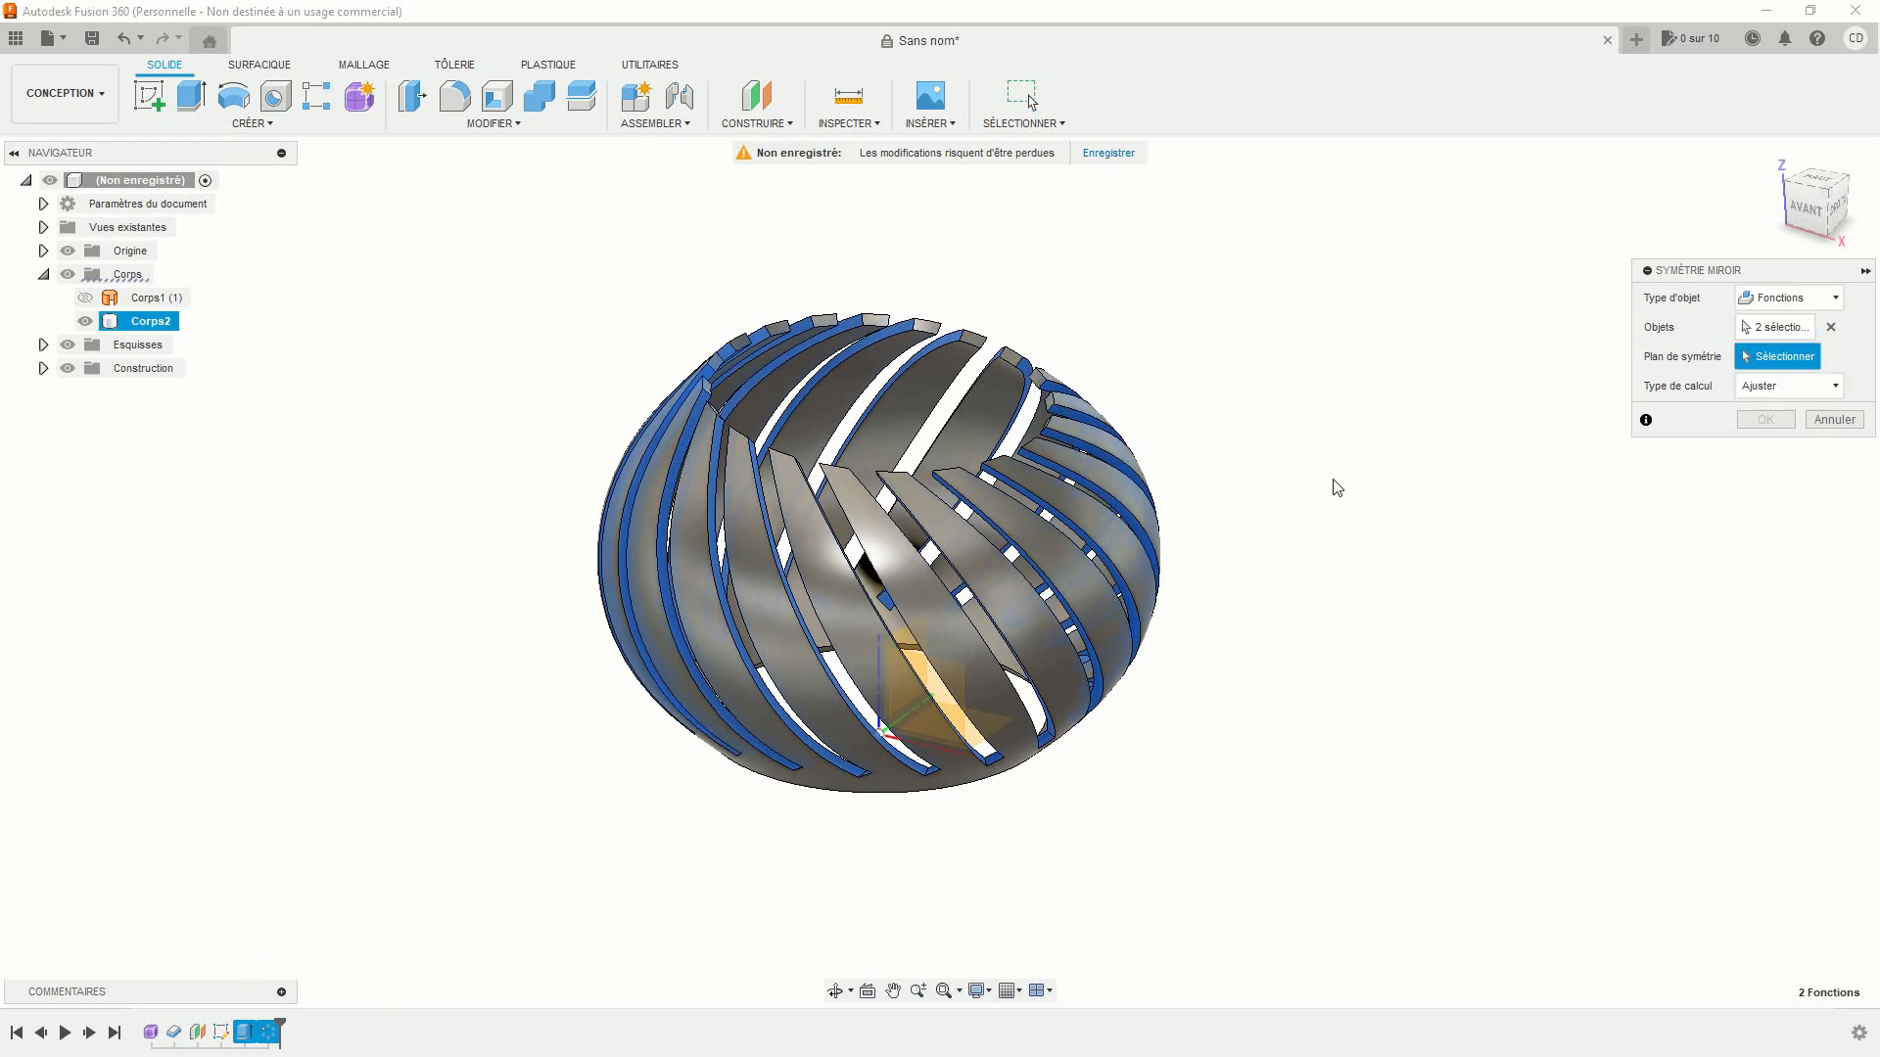
click(902, 643)
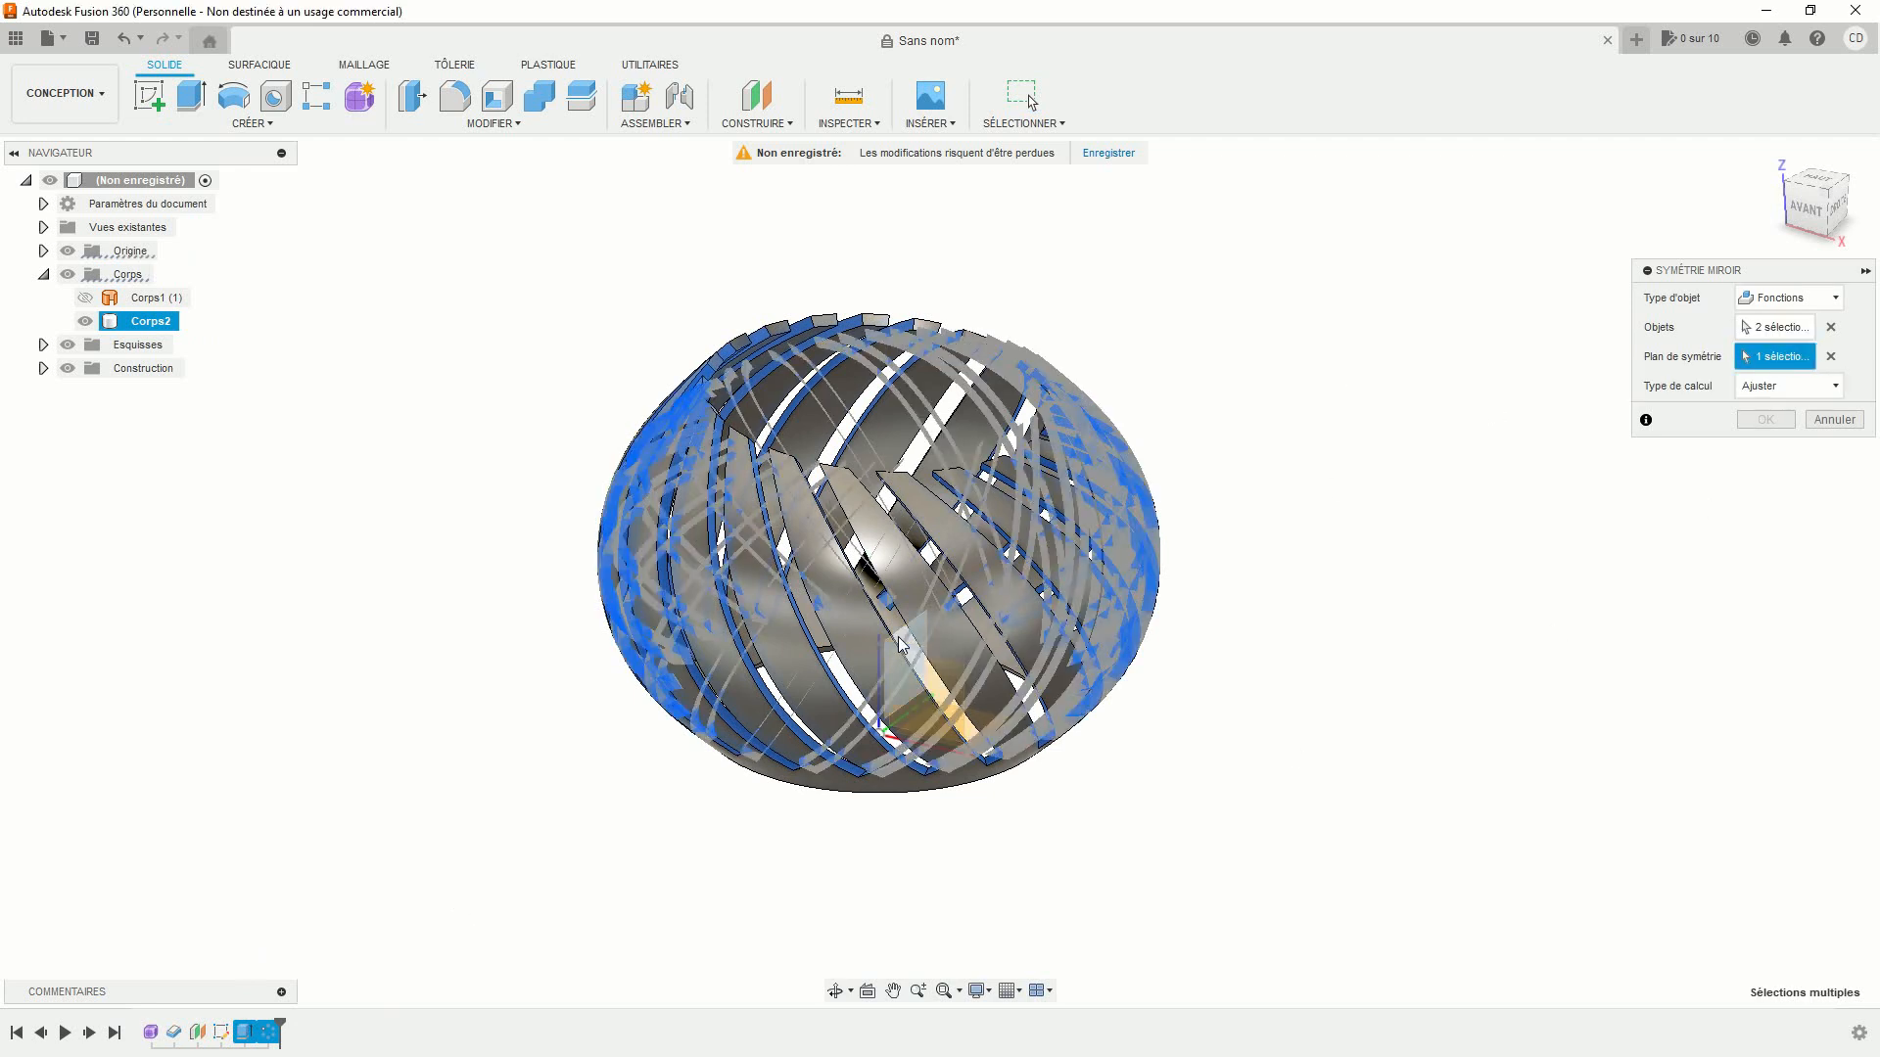
click(1765, 419)
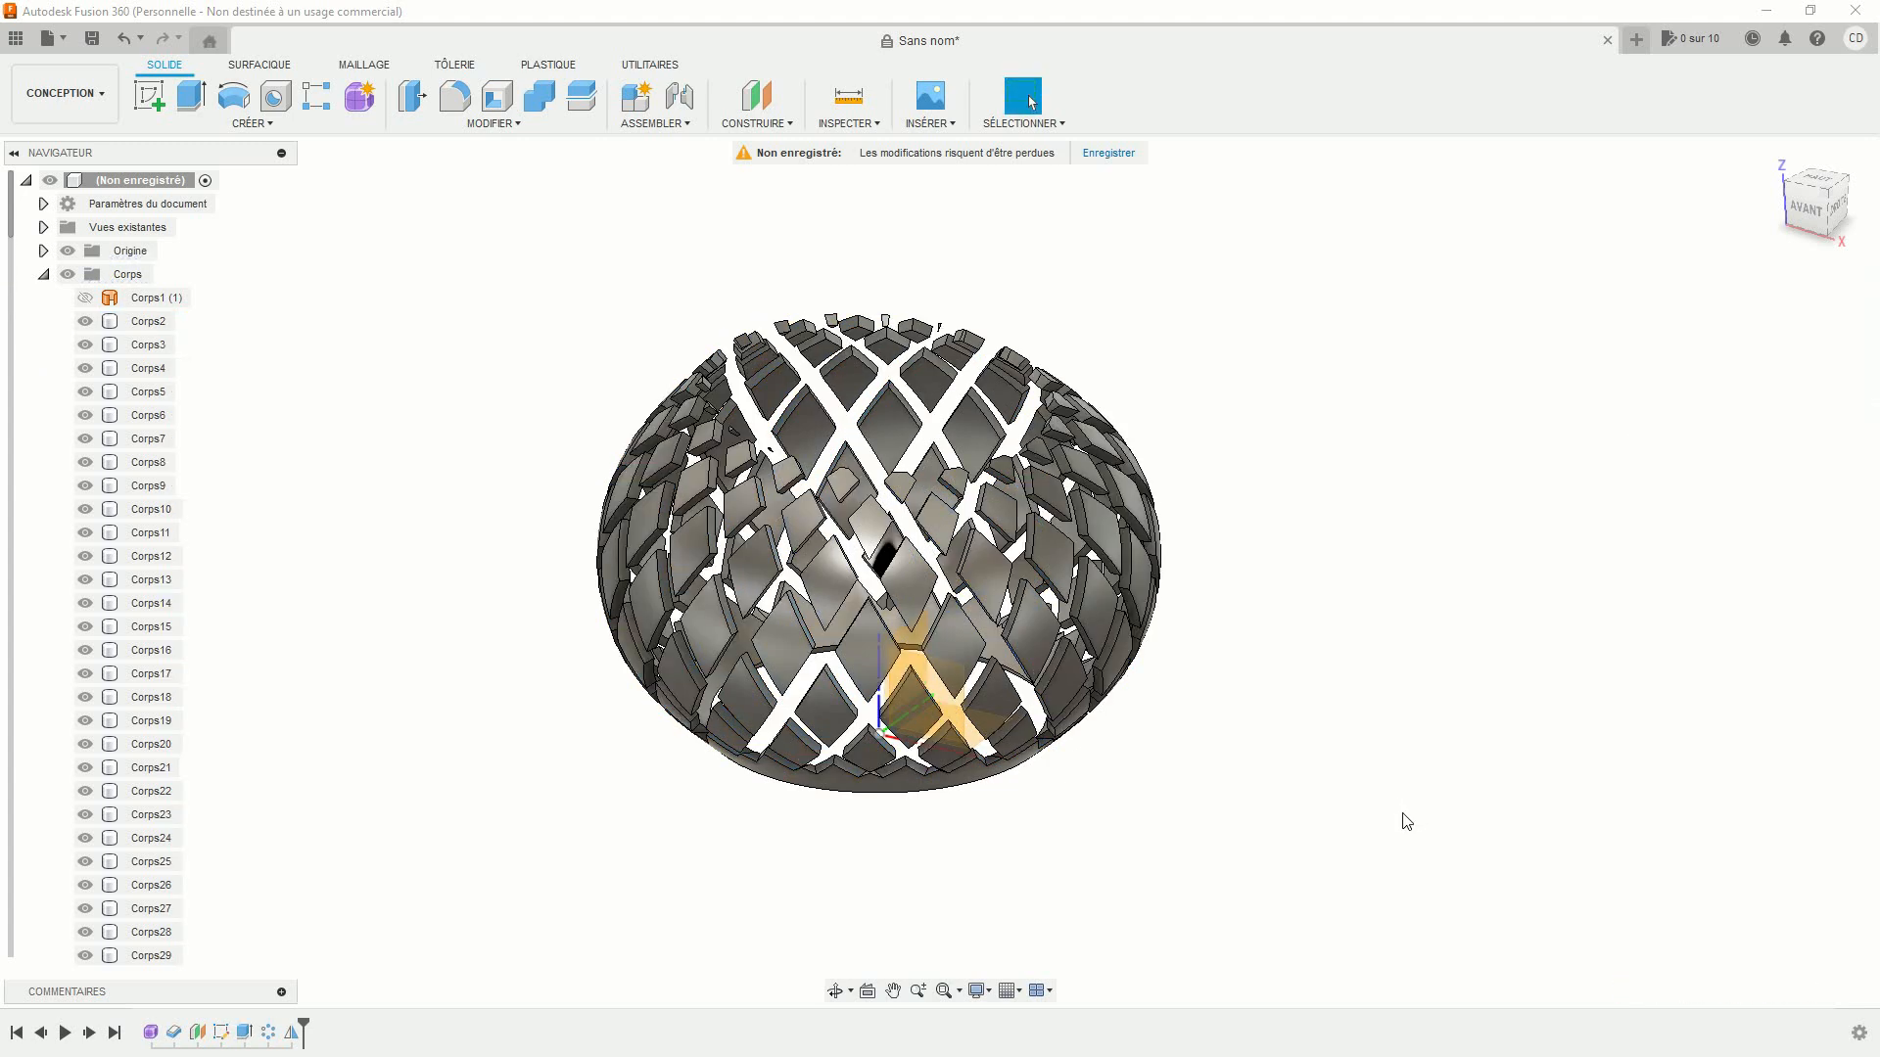
mouse_move(1407, 820)
shift+middle_down()
mouse_move(1296, 822)
mouse_move(1296, 773)
mouse_move(1510, 789)
mouse_move(1490, 839)
mouse_move(1389, 865)
mouse_move(1184, 827)
mouse_move(1347, 810)
mouse_move(1390, 829)
shift+middle_up()
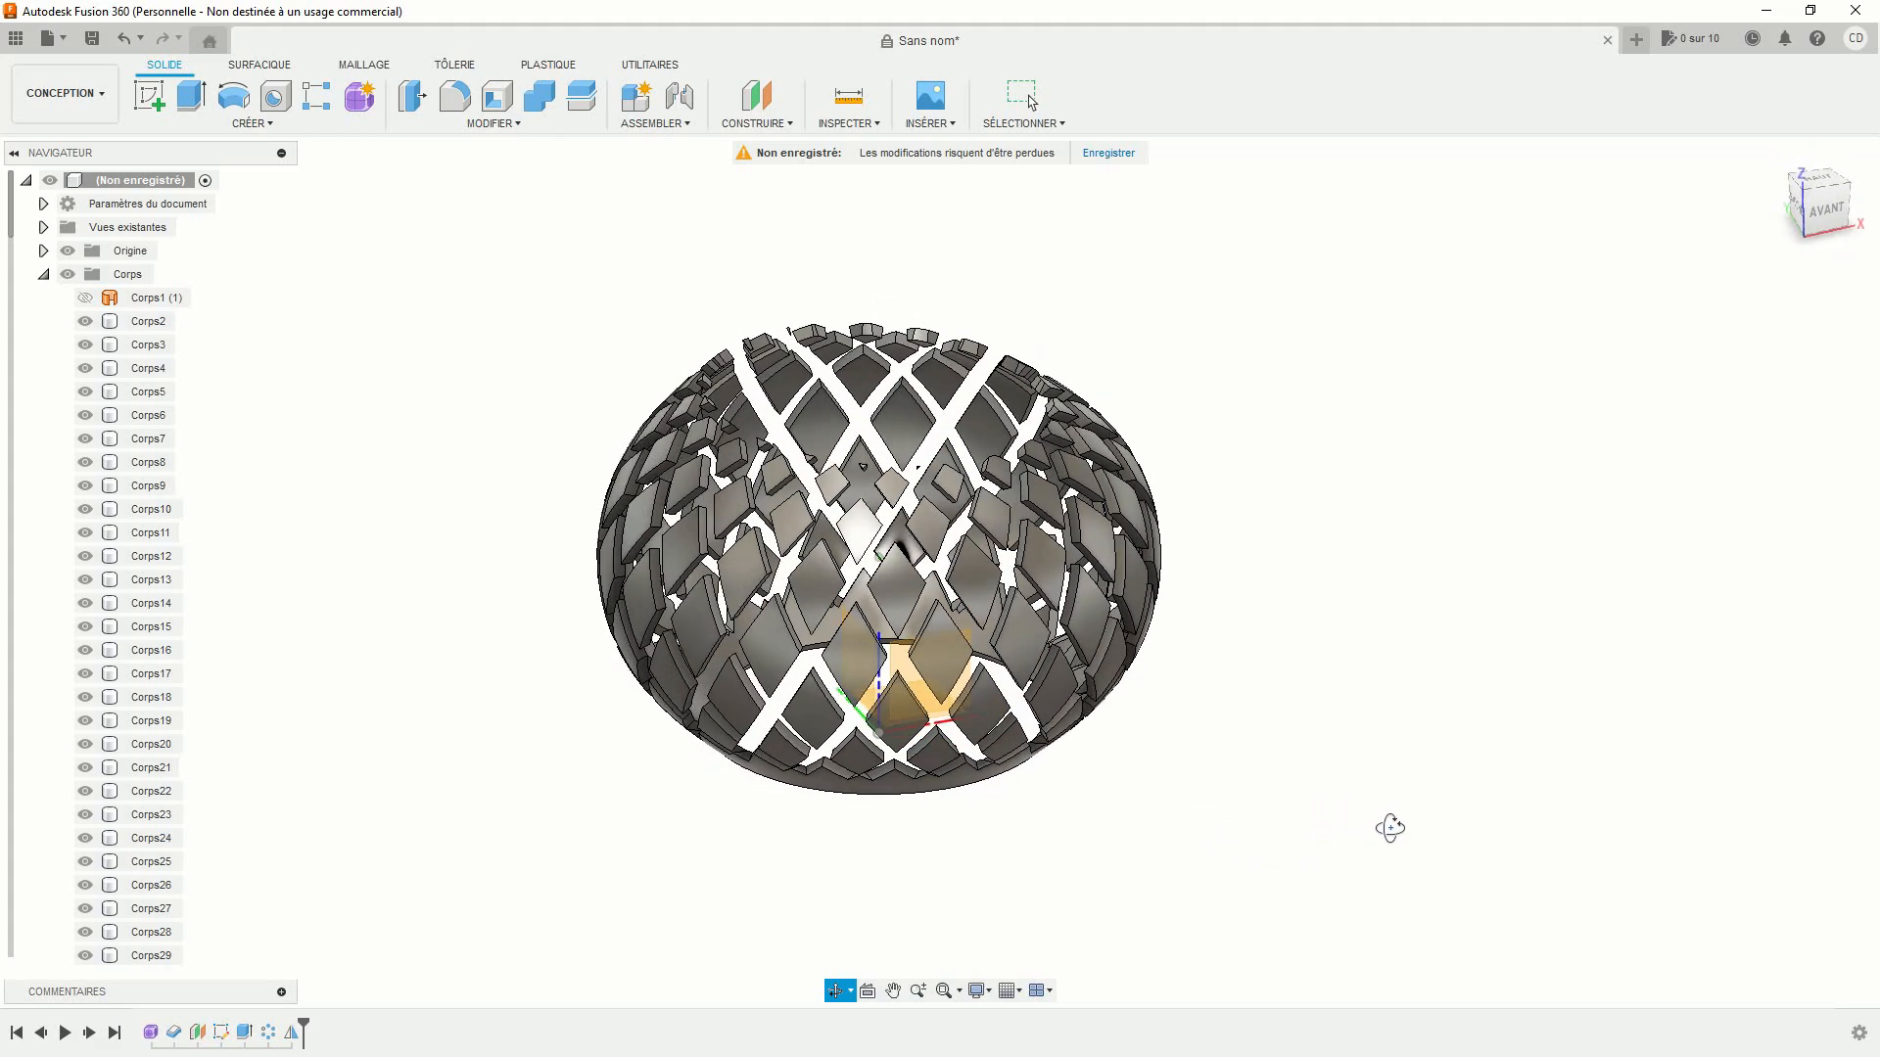
click(1030, 101)
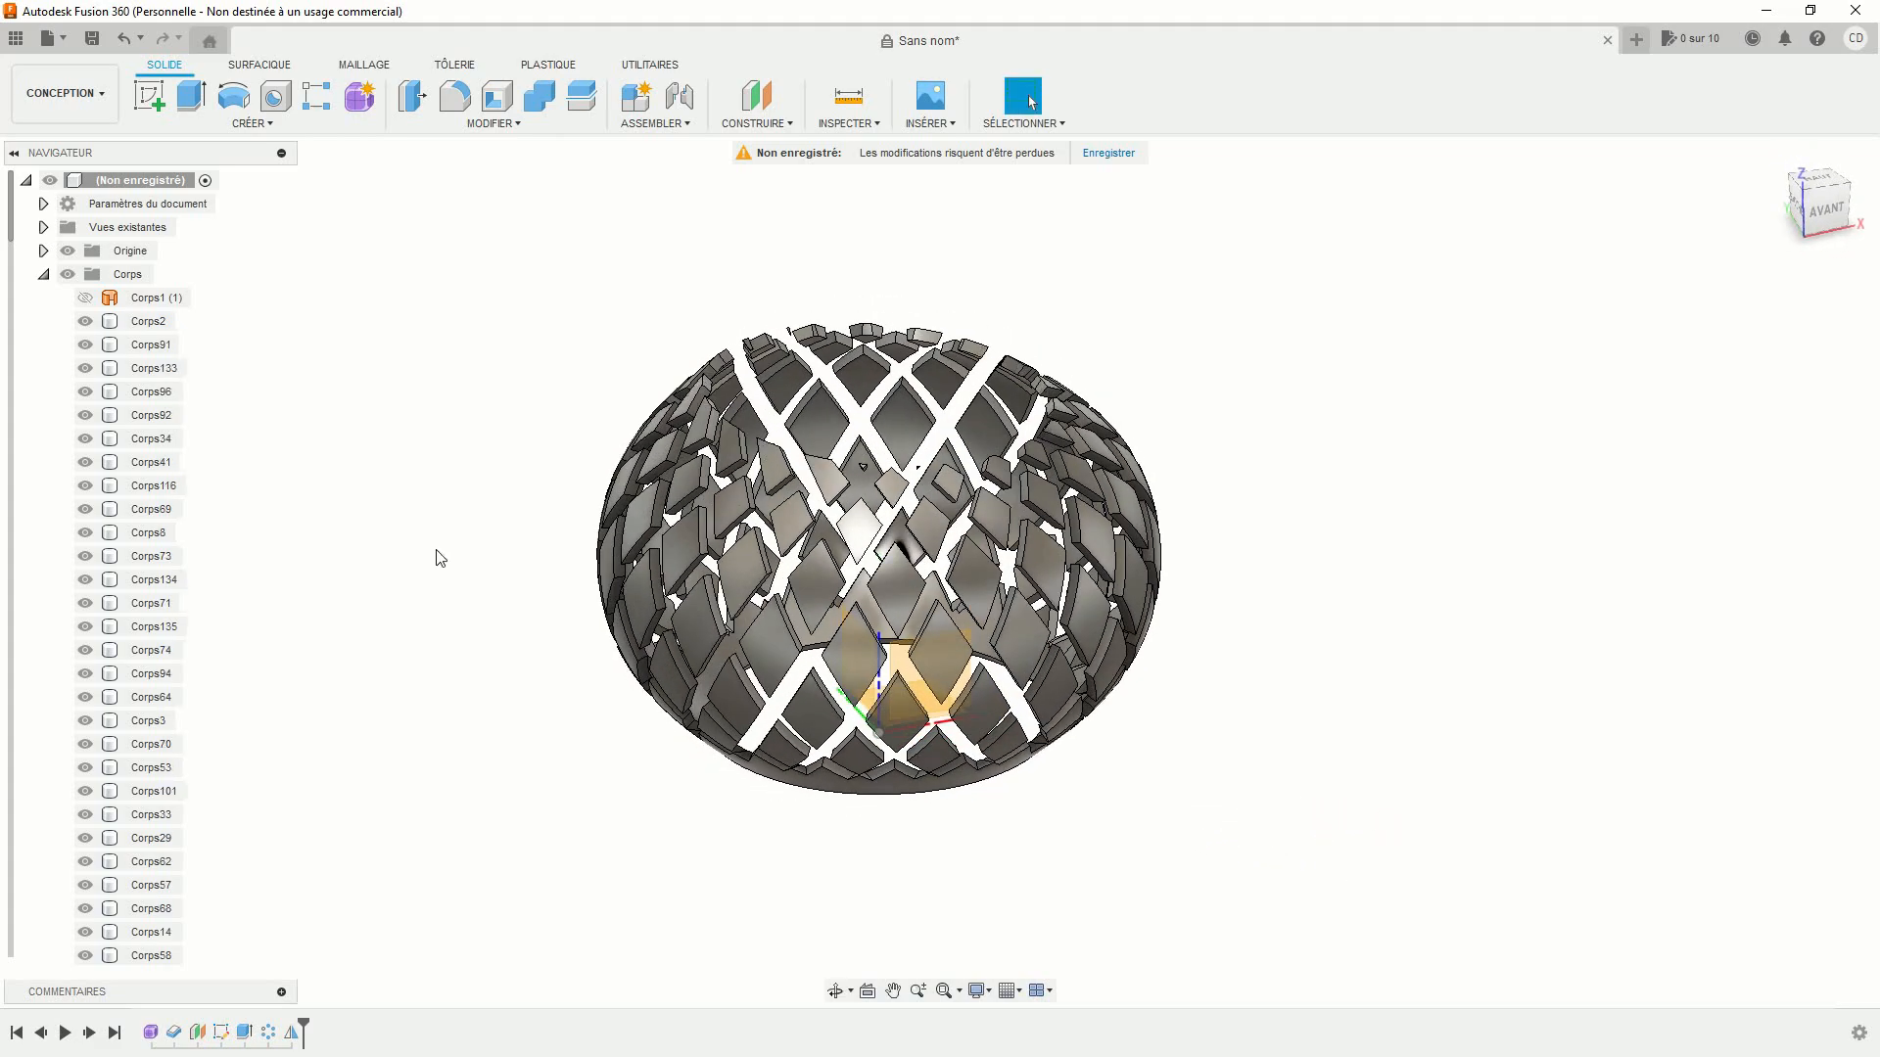
- Show the original sculpted surface body and thicken it by 5 mm on one side as a new body
click(85, 298)
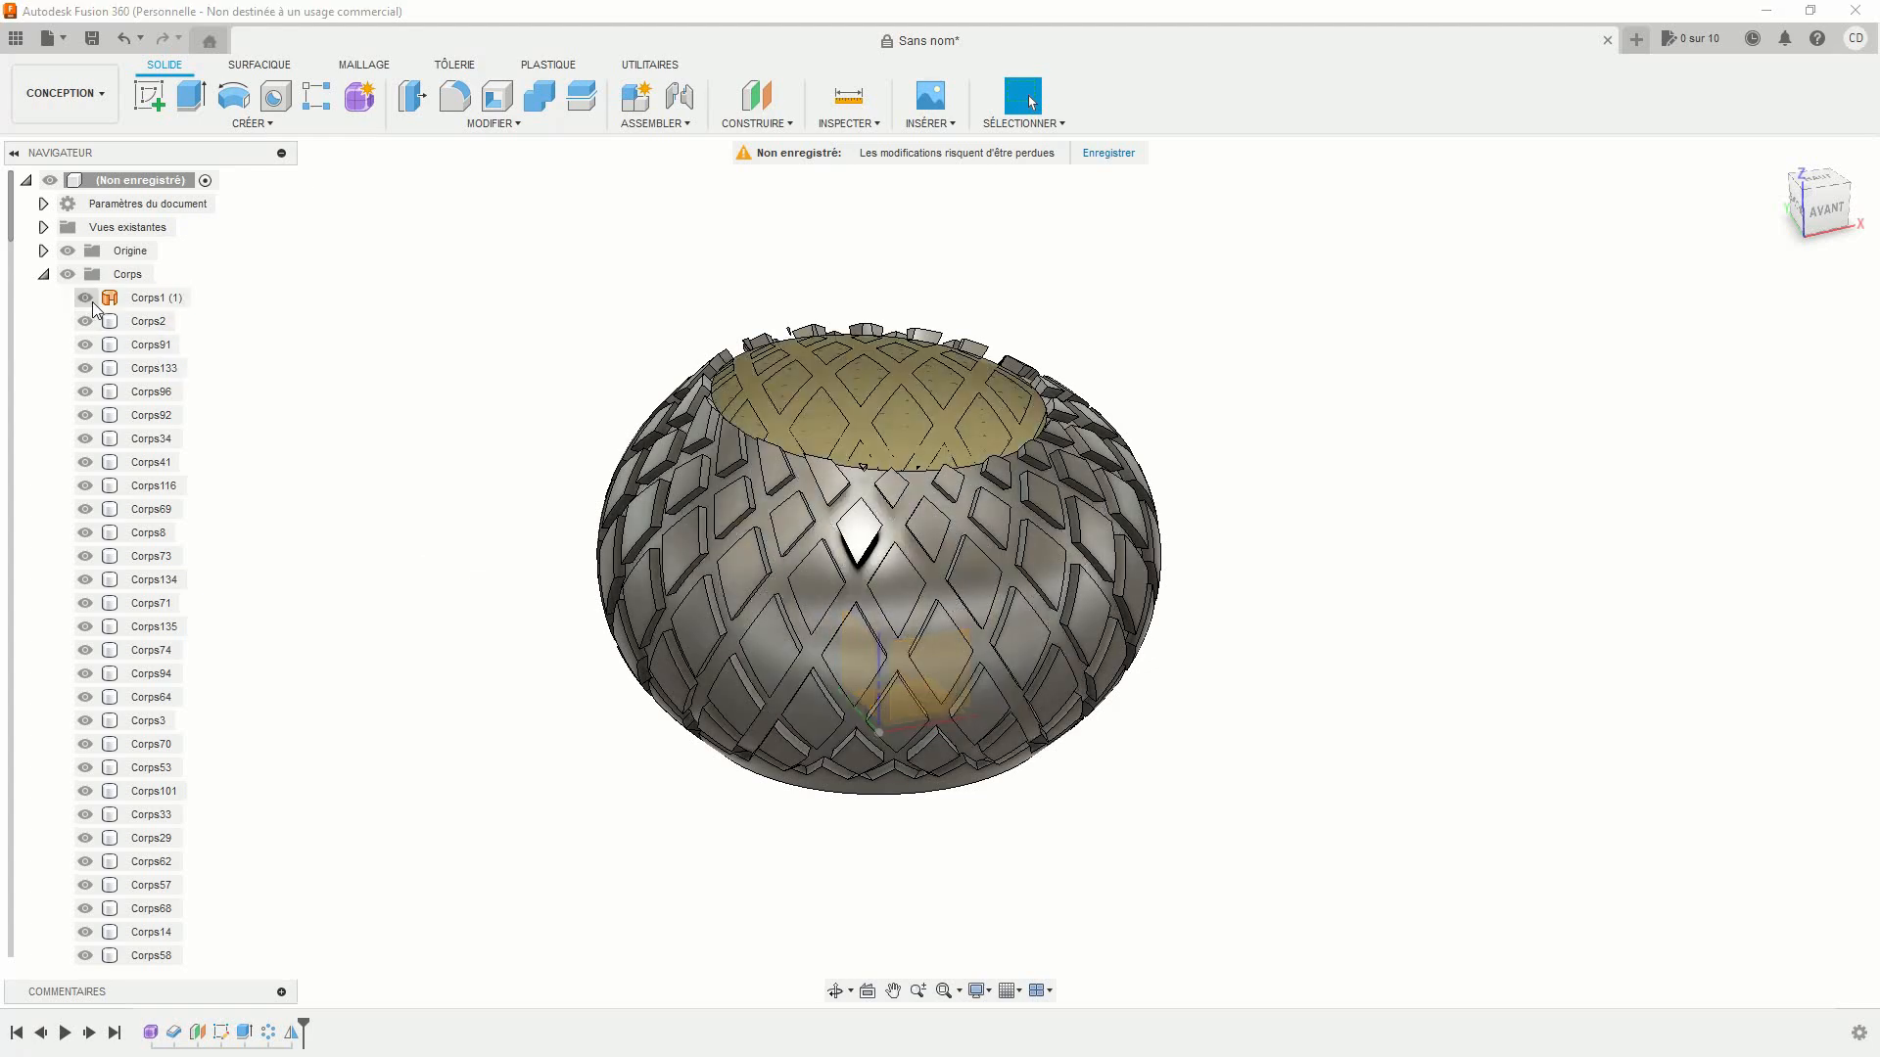
click(253, 122)
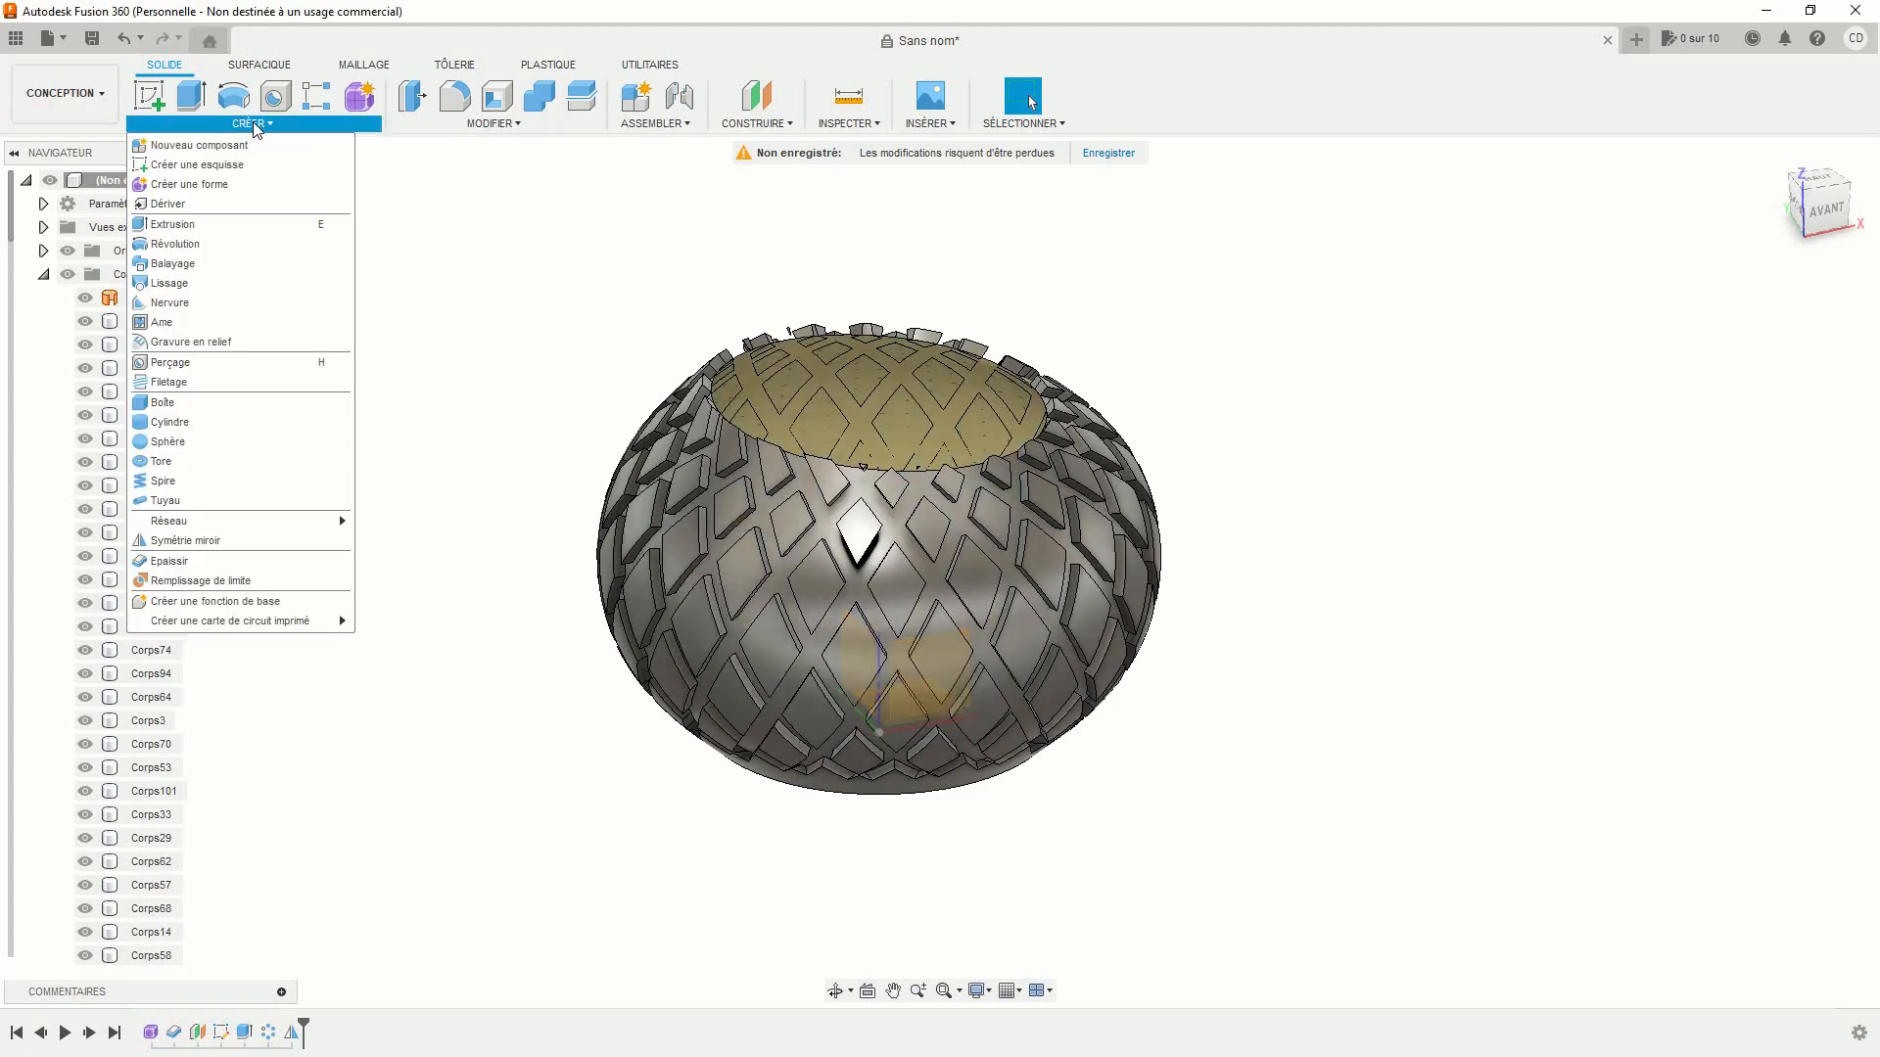
click(180, 561)
click(150, 297)
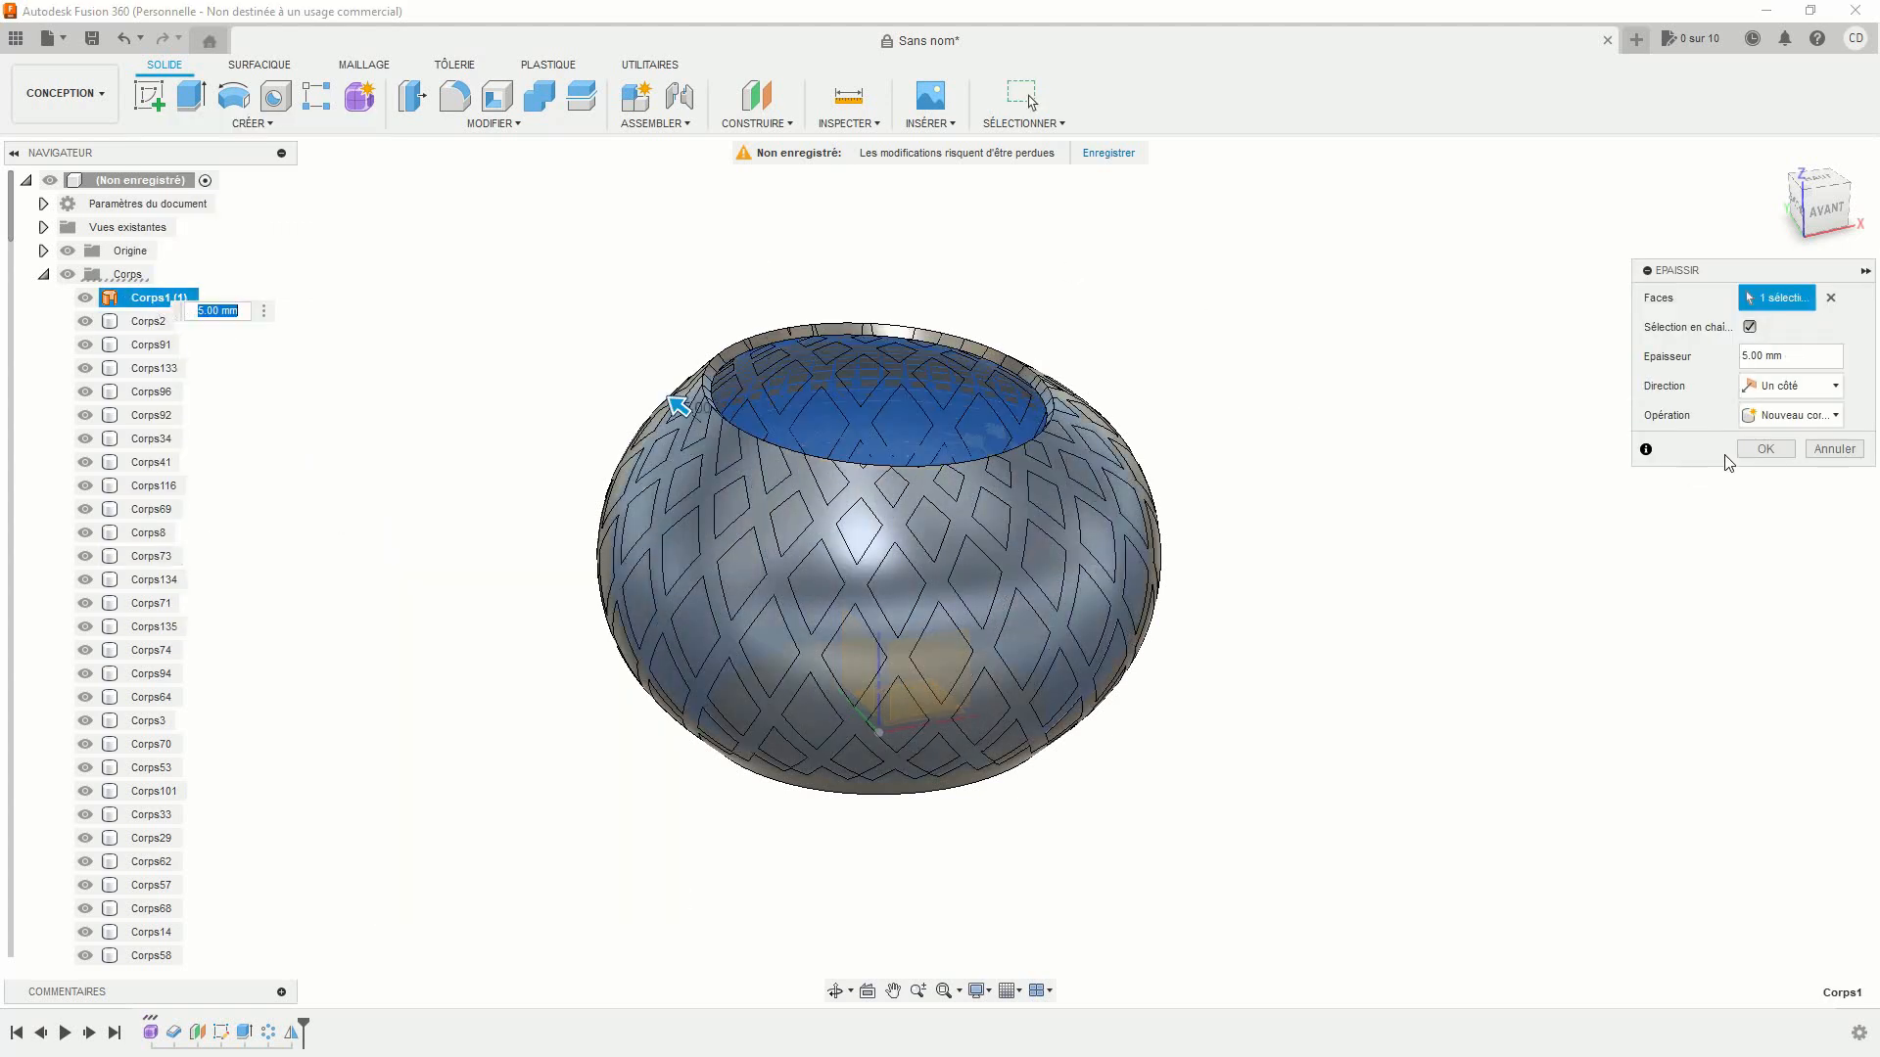
click(1762, 449)
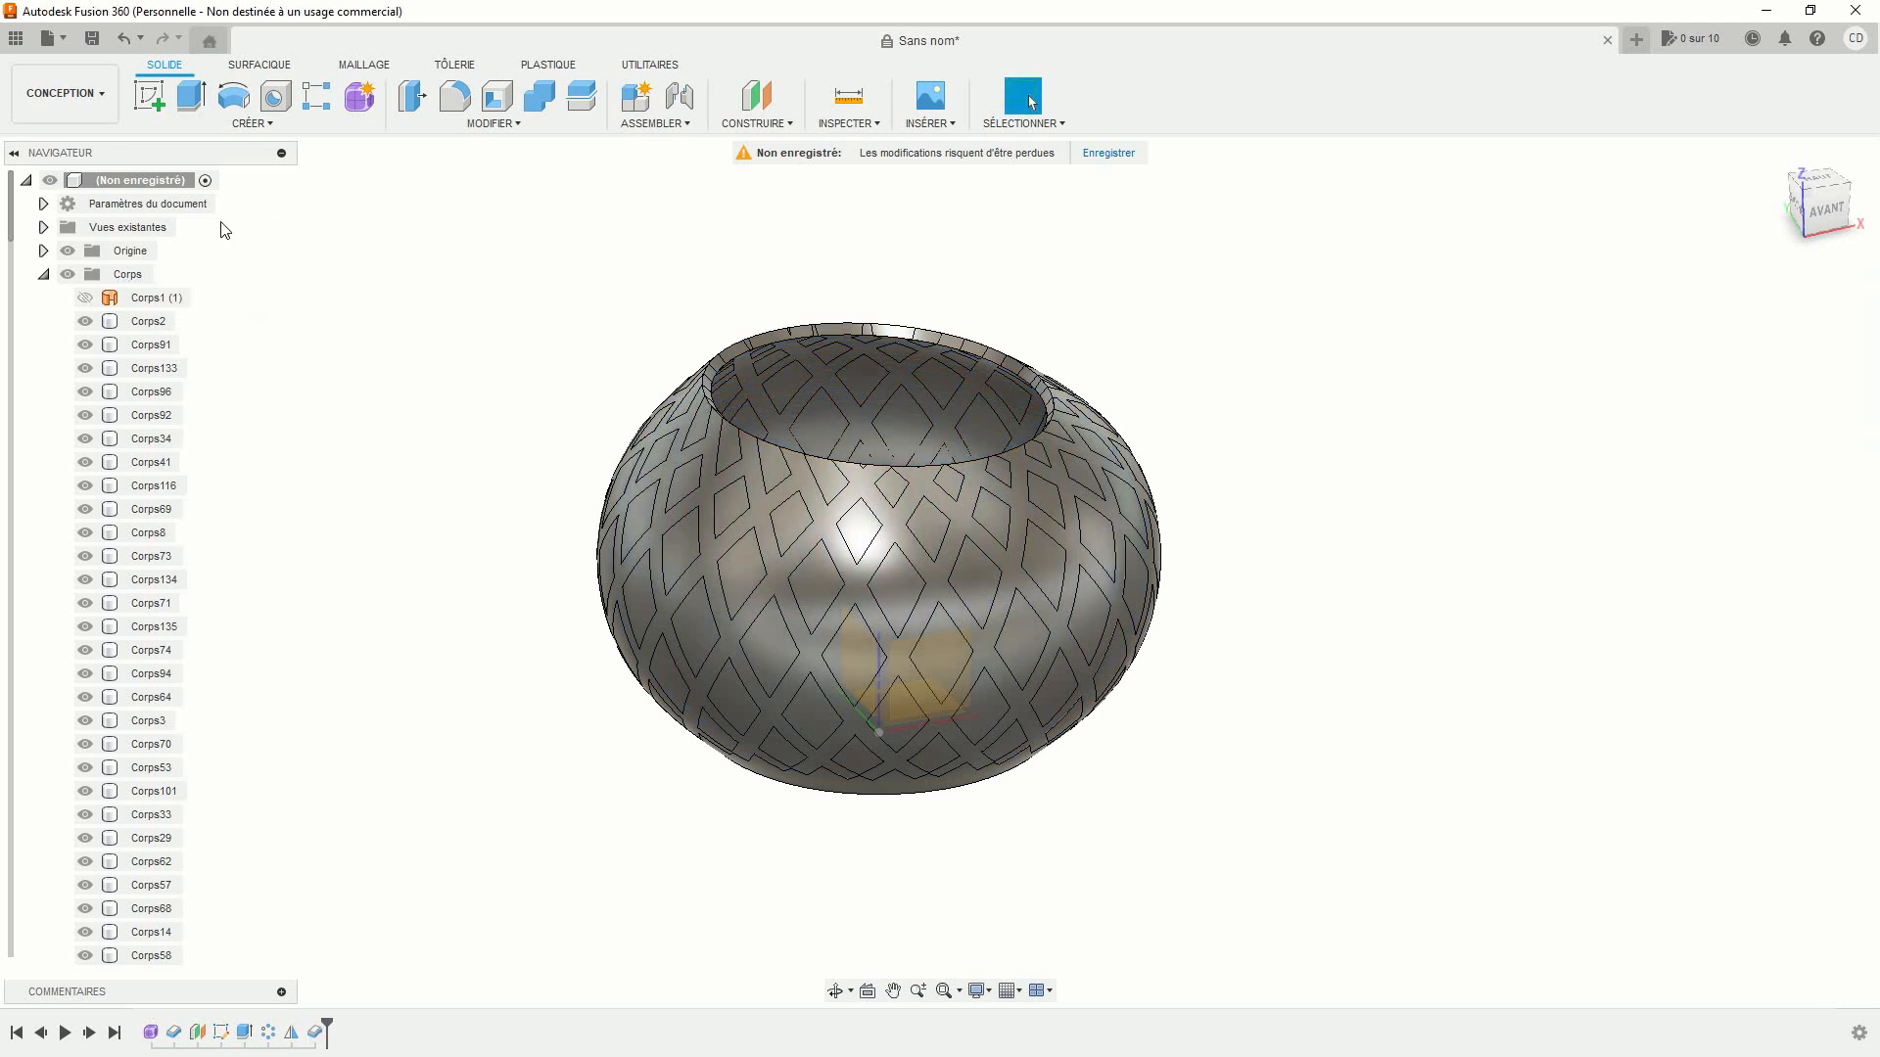
- Cut all the diamond-shaped bodies out of the thickened body with Combine, leaving the solid base ring out of the tool selection
click(539, 98)
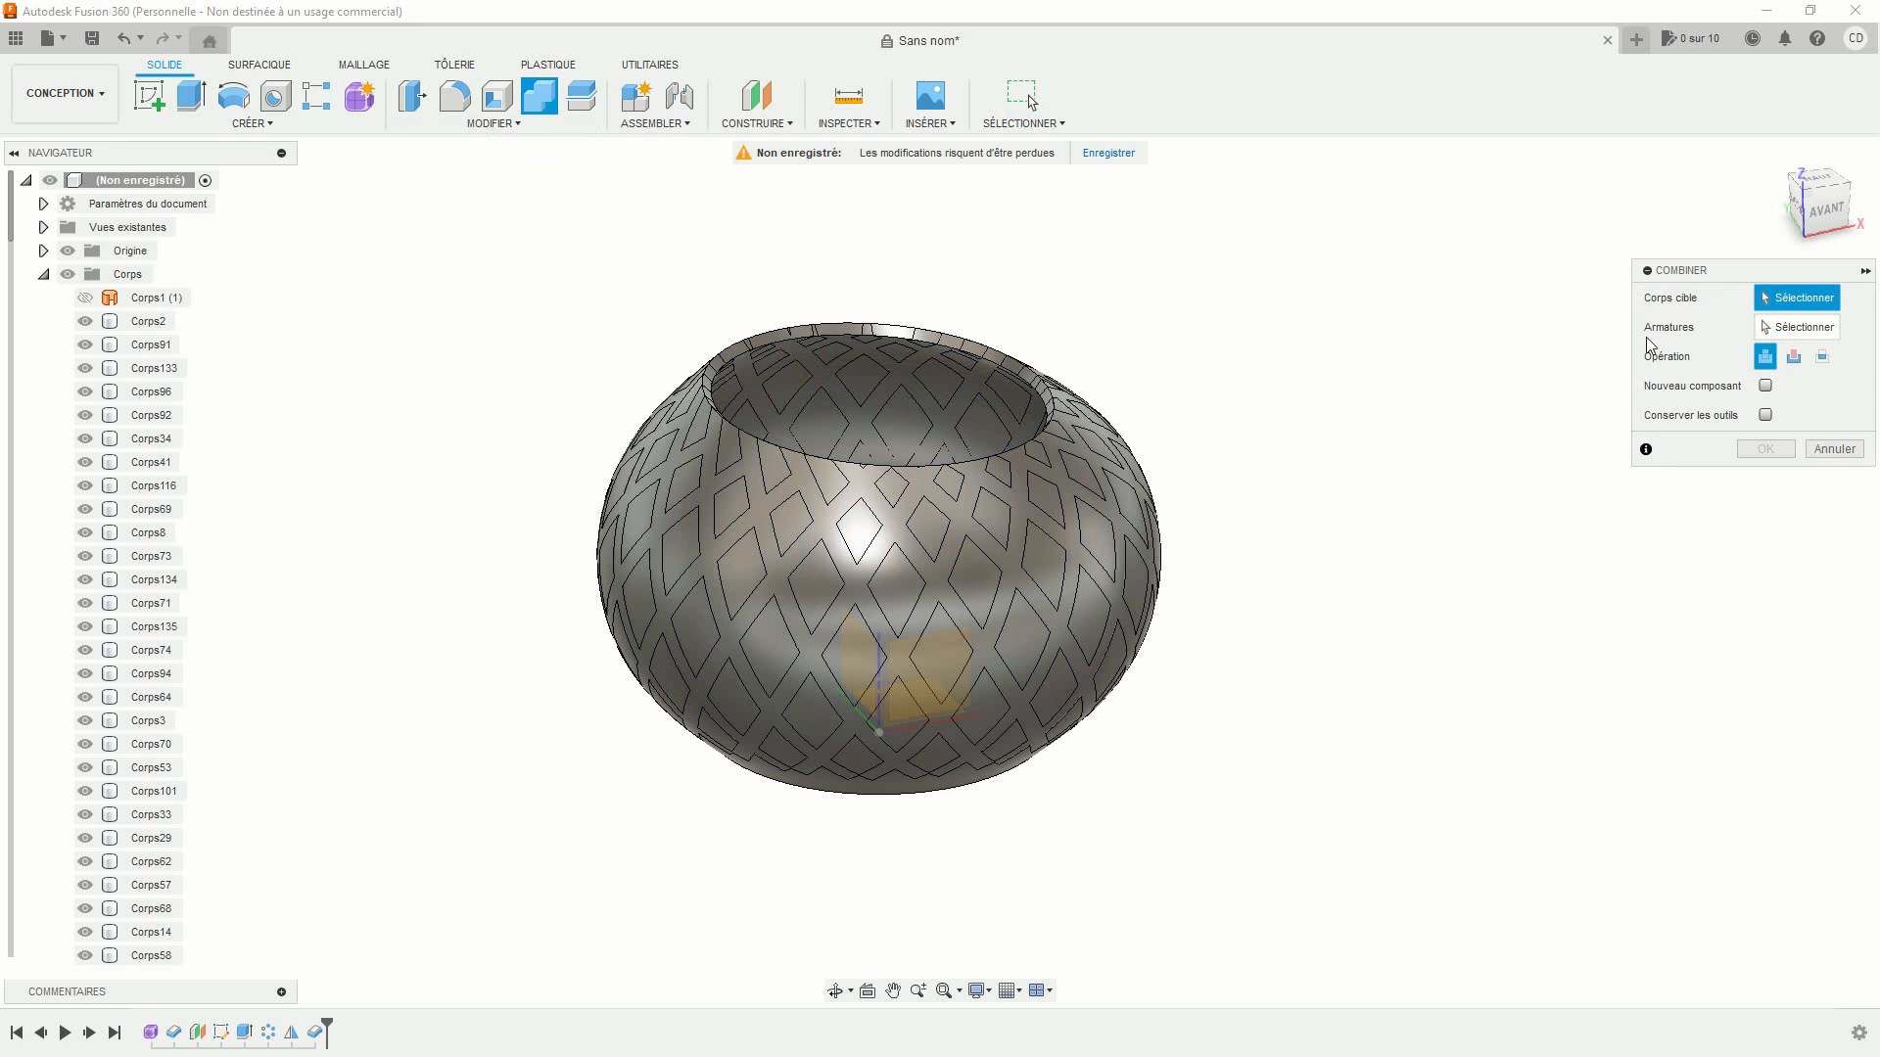
click(1793, 357)
scroll(152, 566, down, 20)
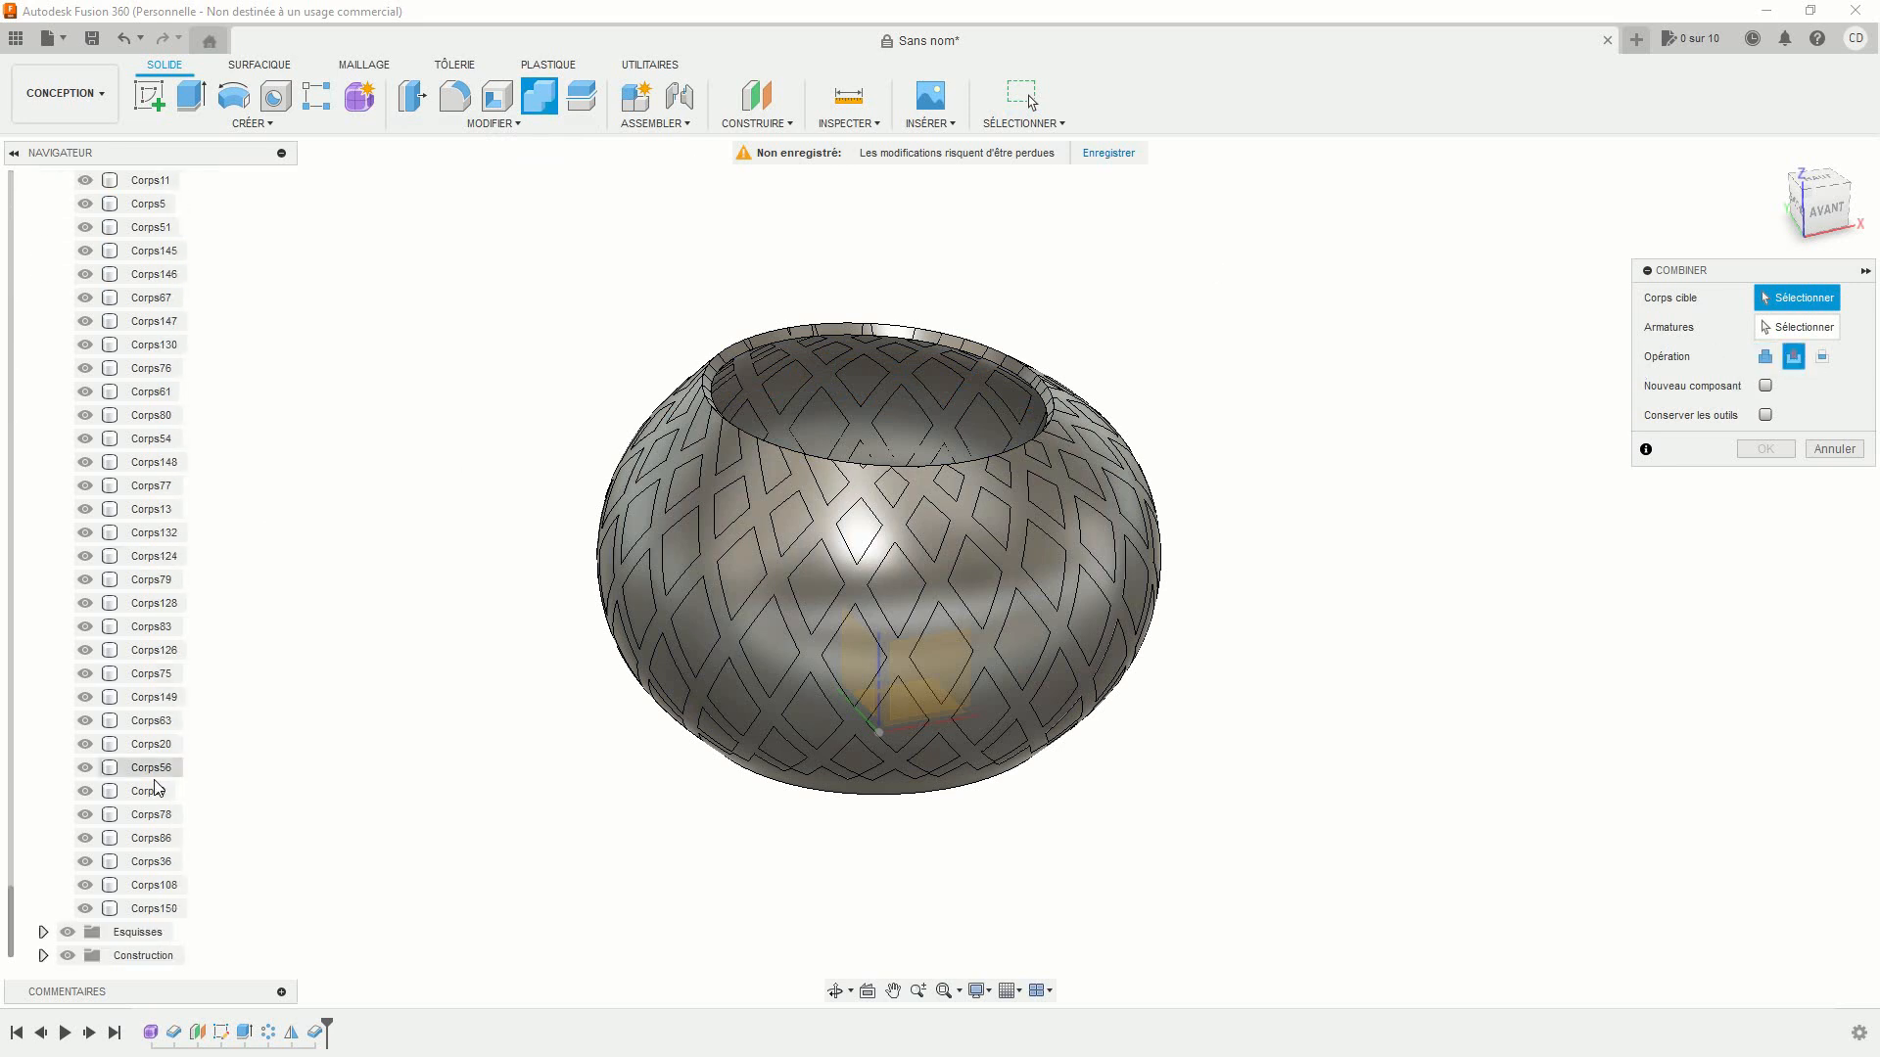
click(153, 909)
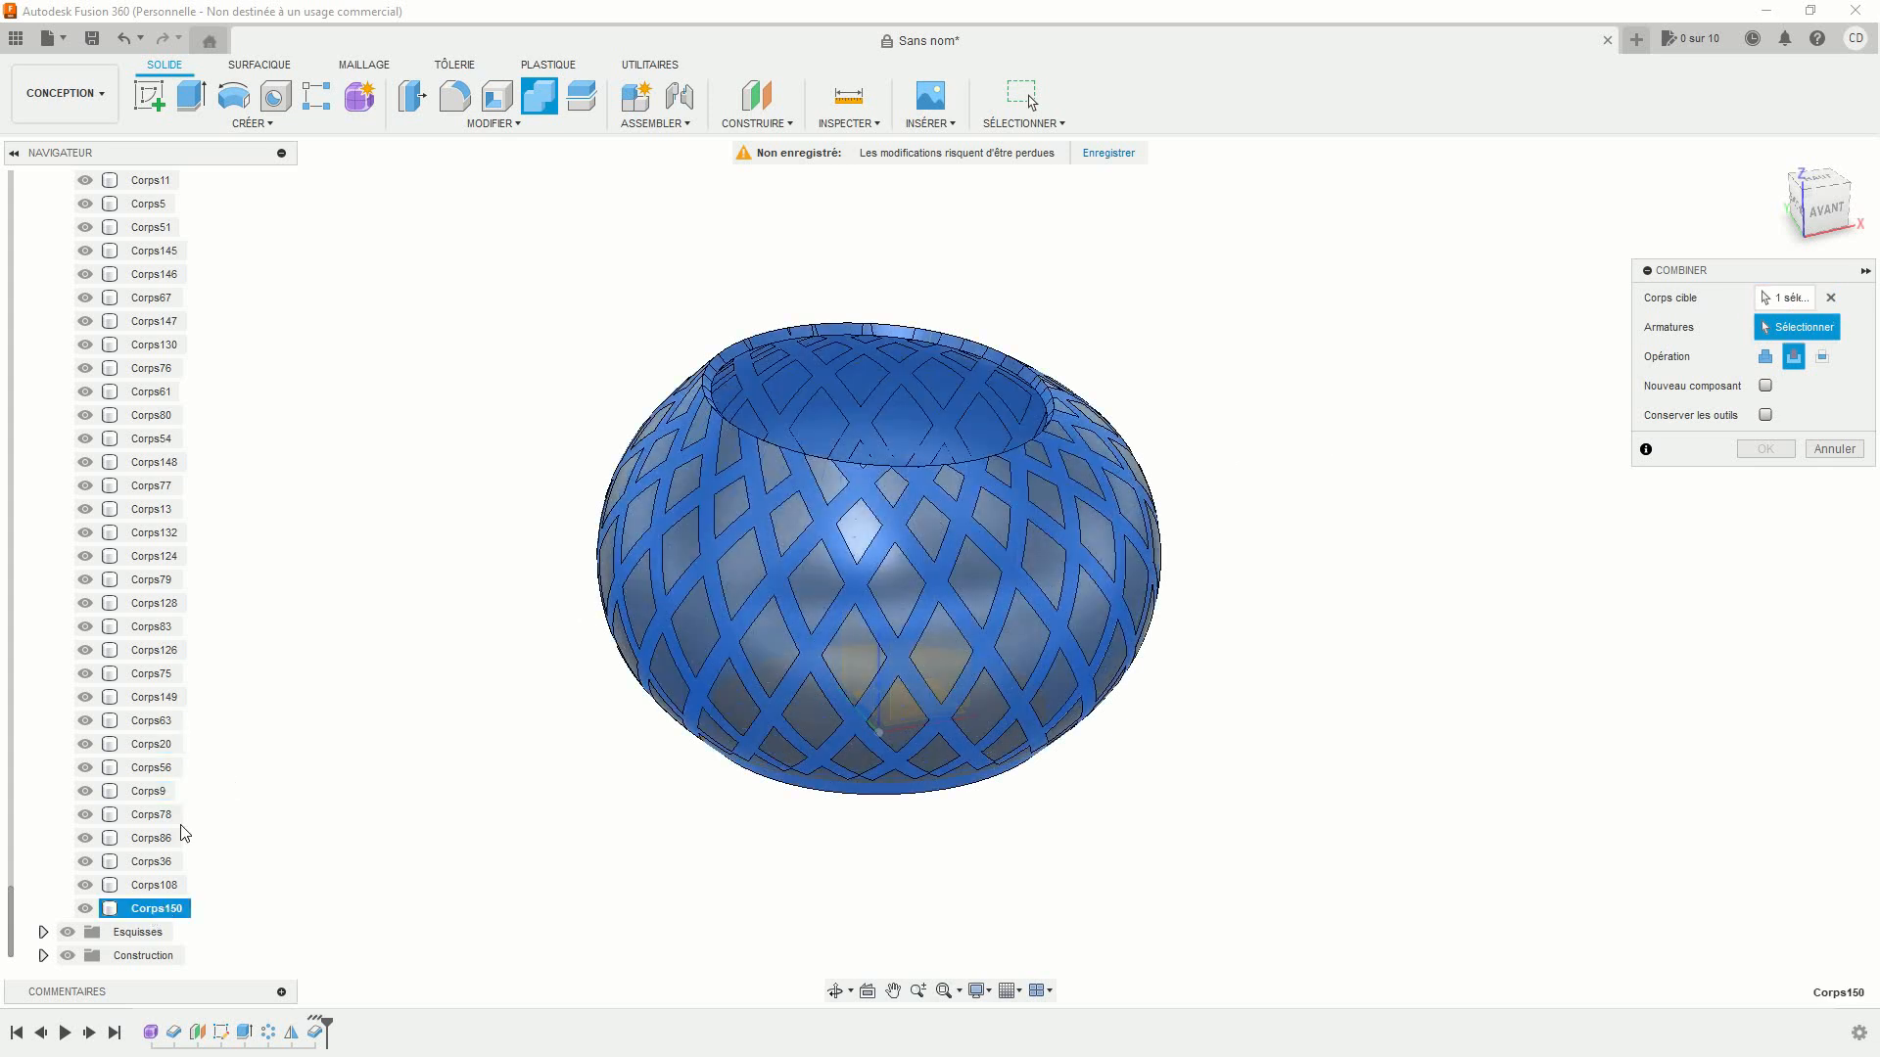
click(166, 885)
scroll(189, 612, up, 4)
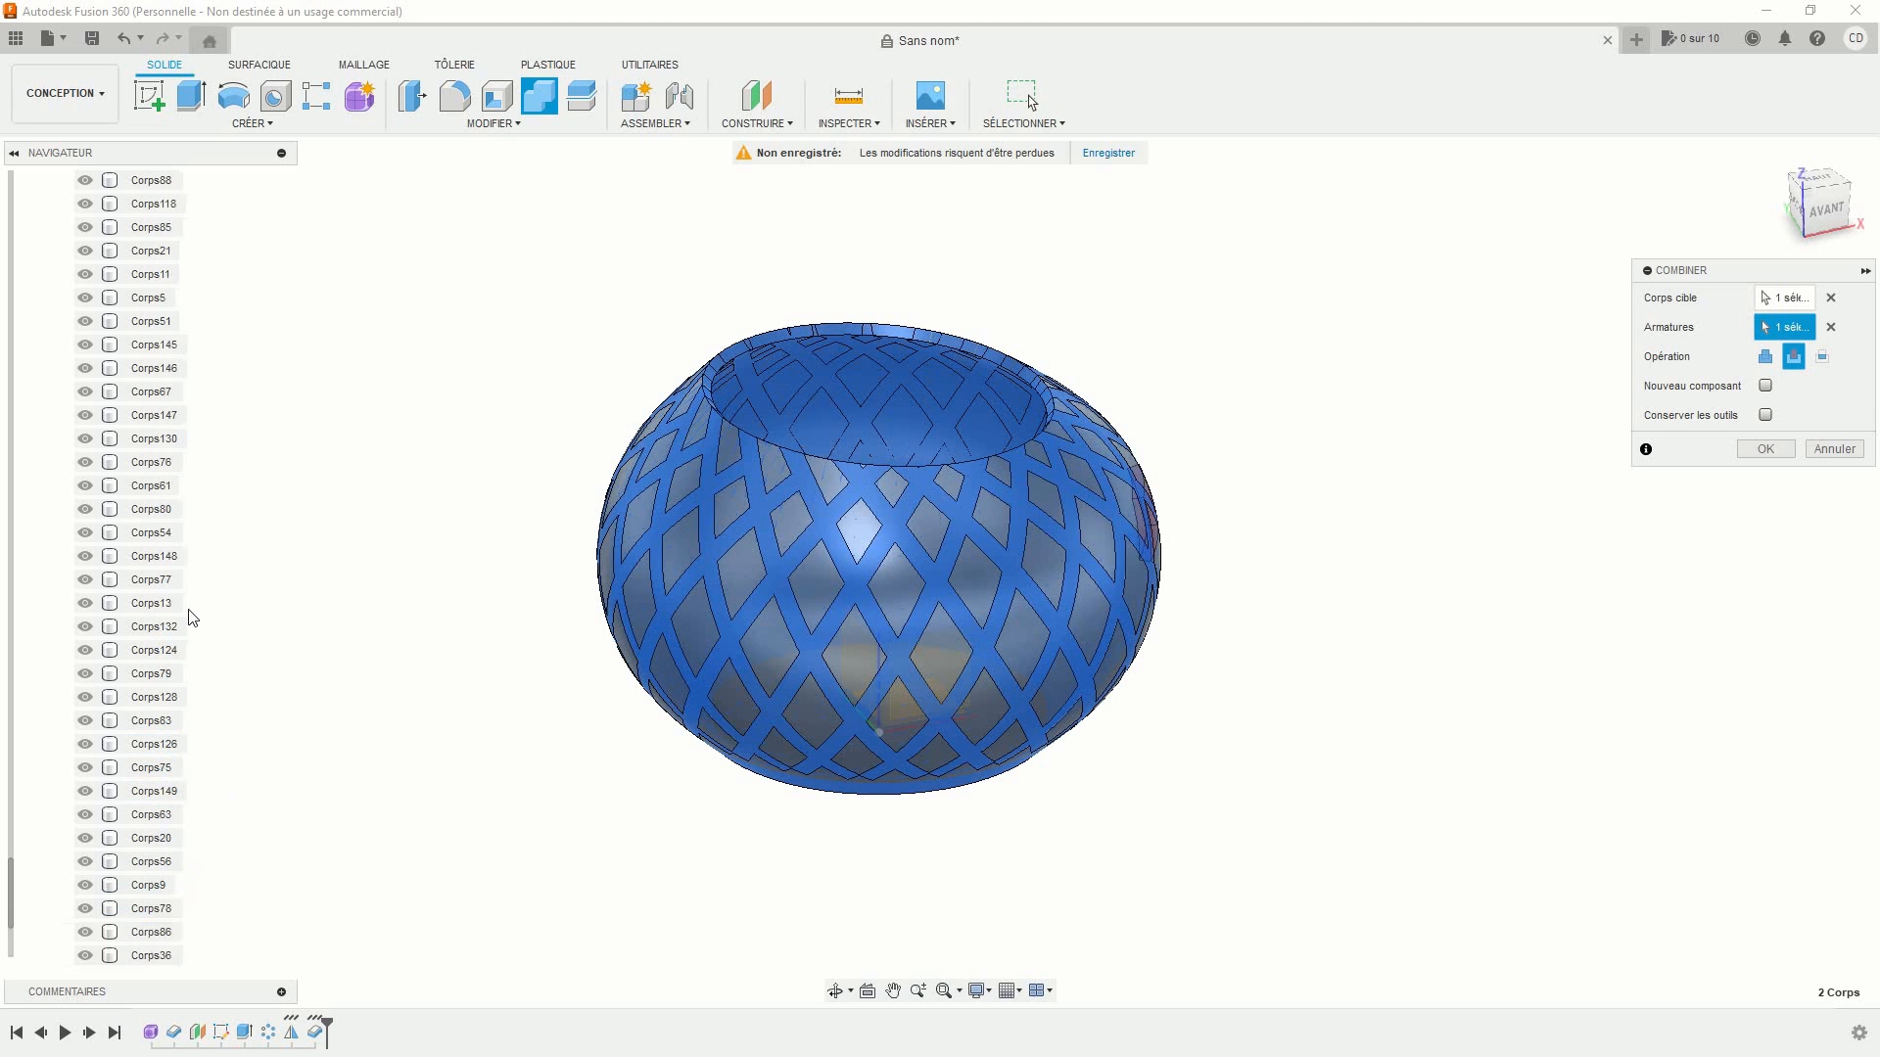
scroll(161, 554, up, 10)
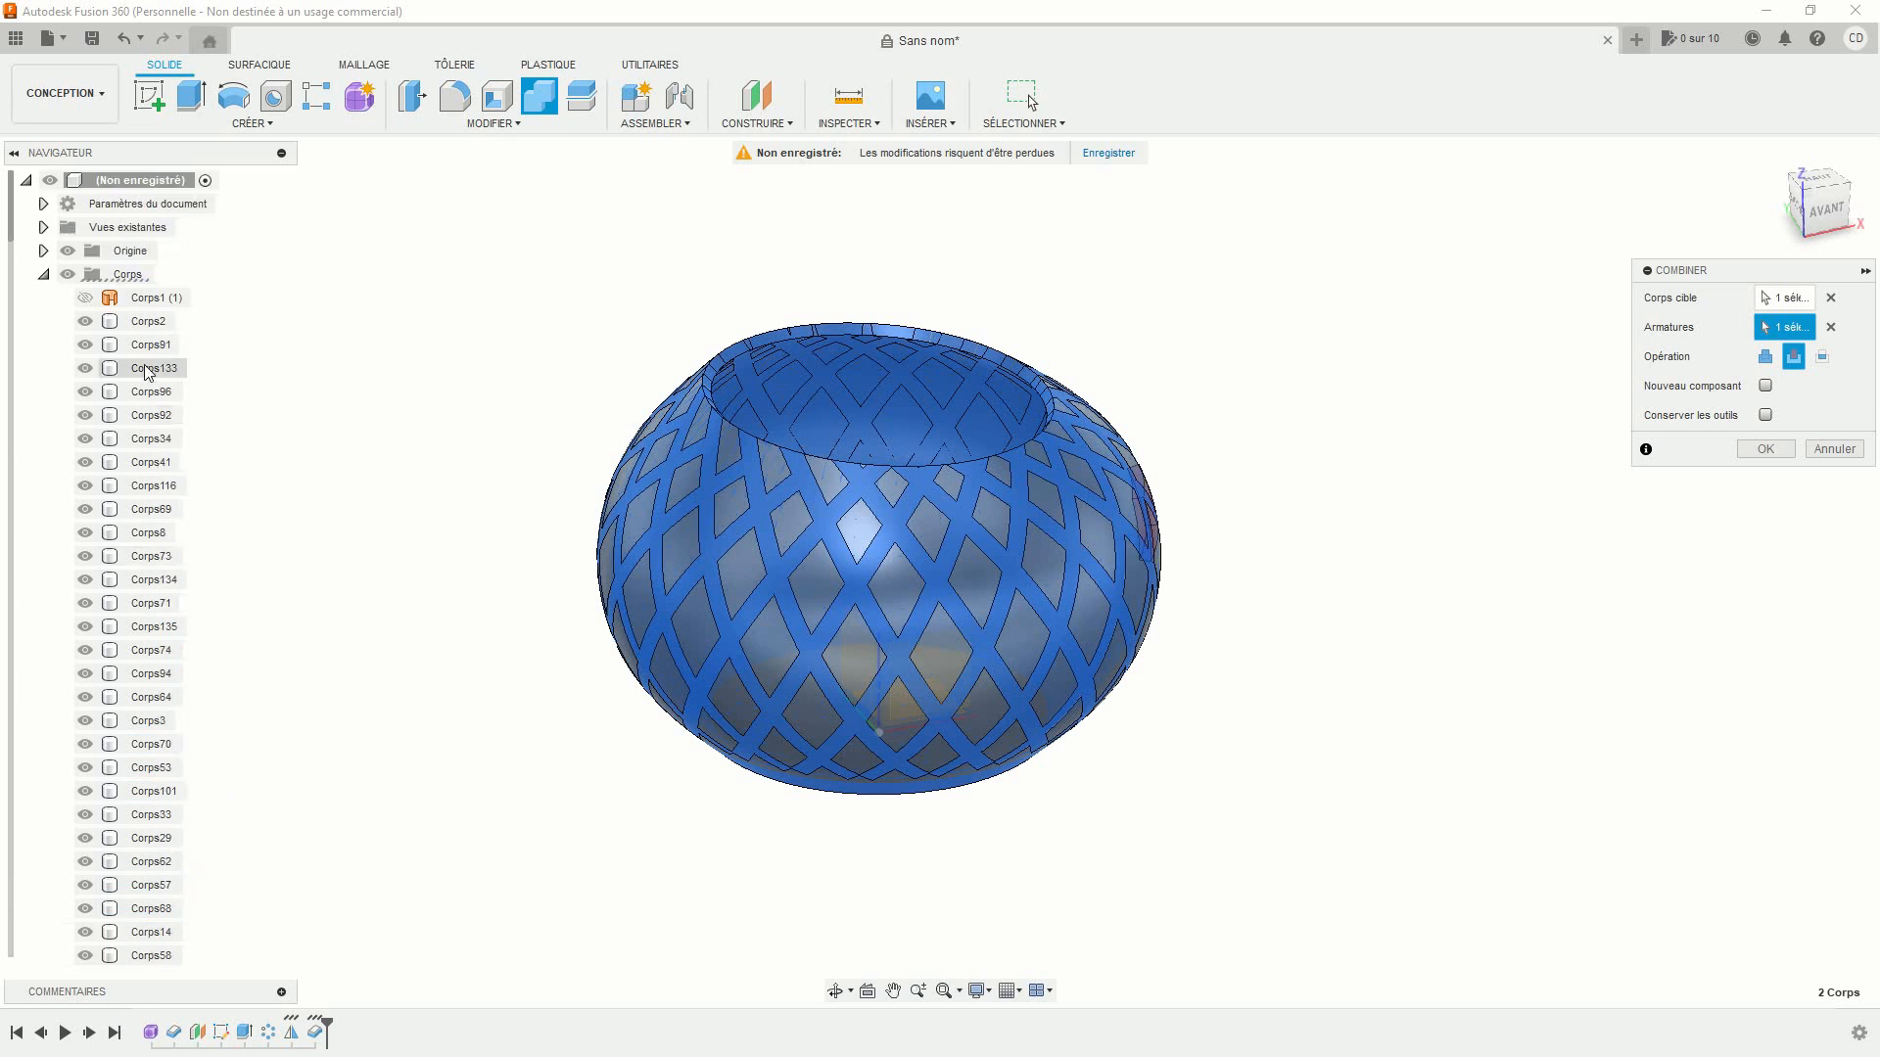
click(149, 322)
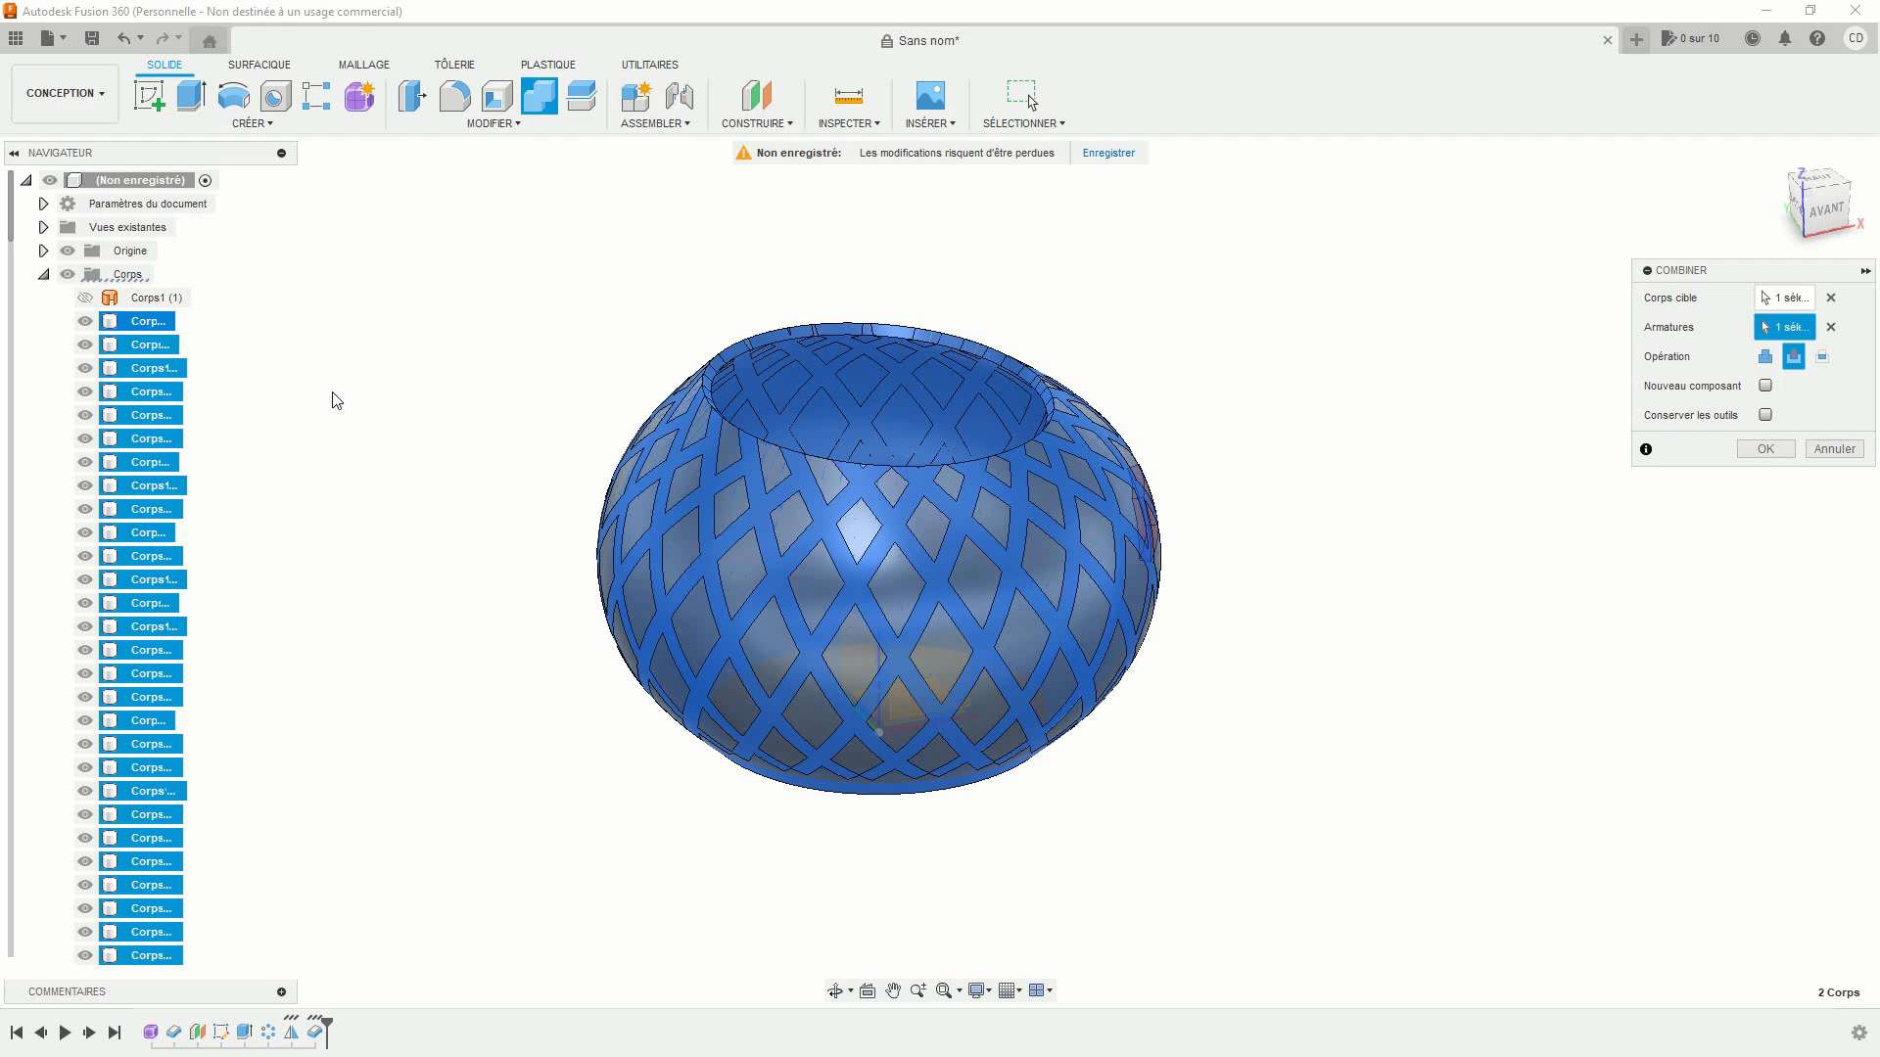
scroll(529, 642, up, 2)
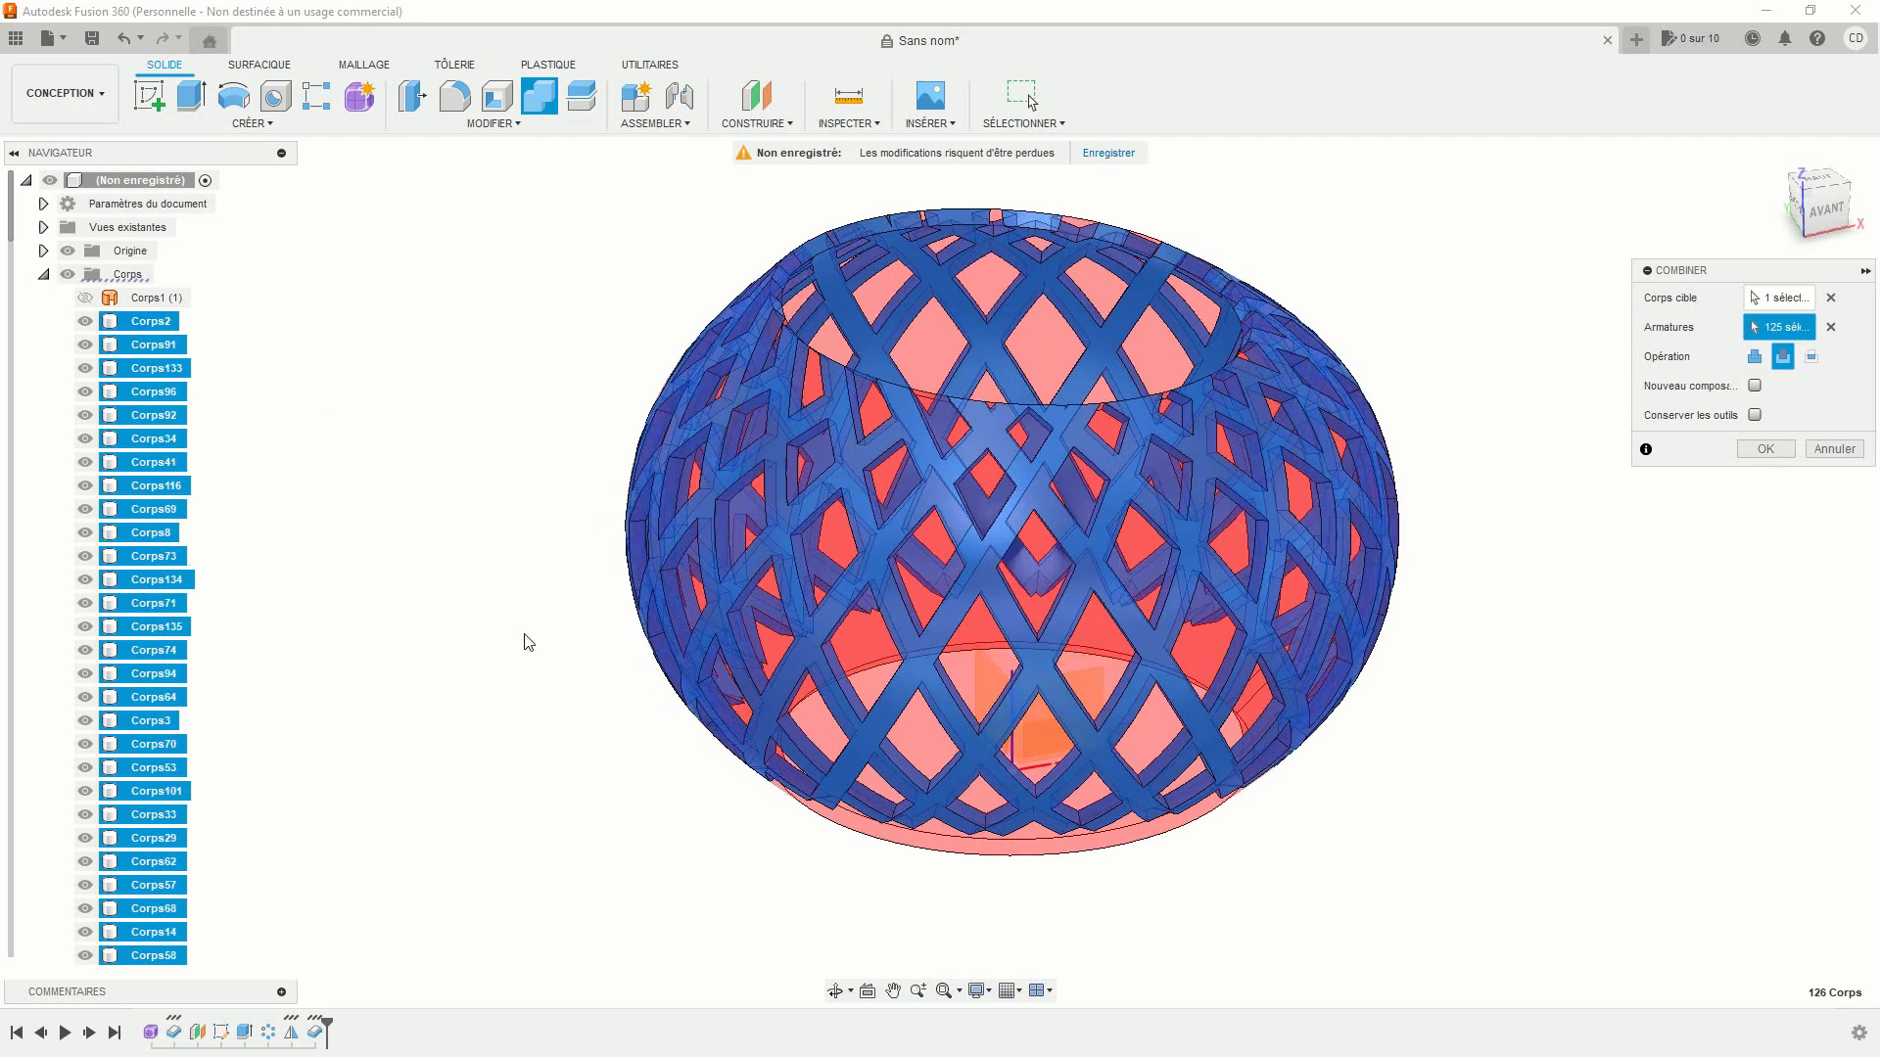
shift+middle_drag(615, 803, 655, 797)
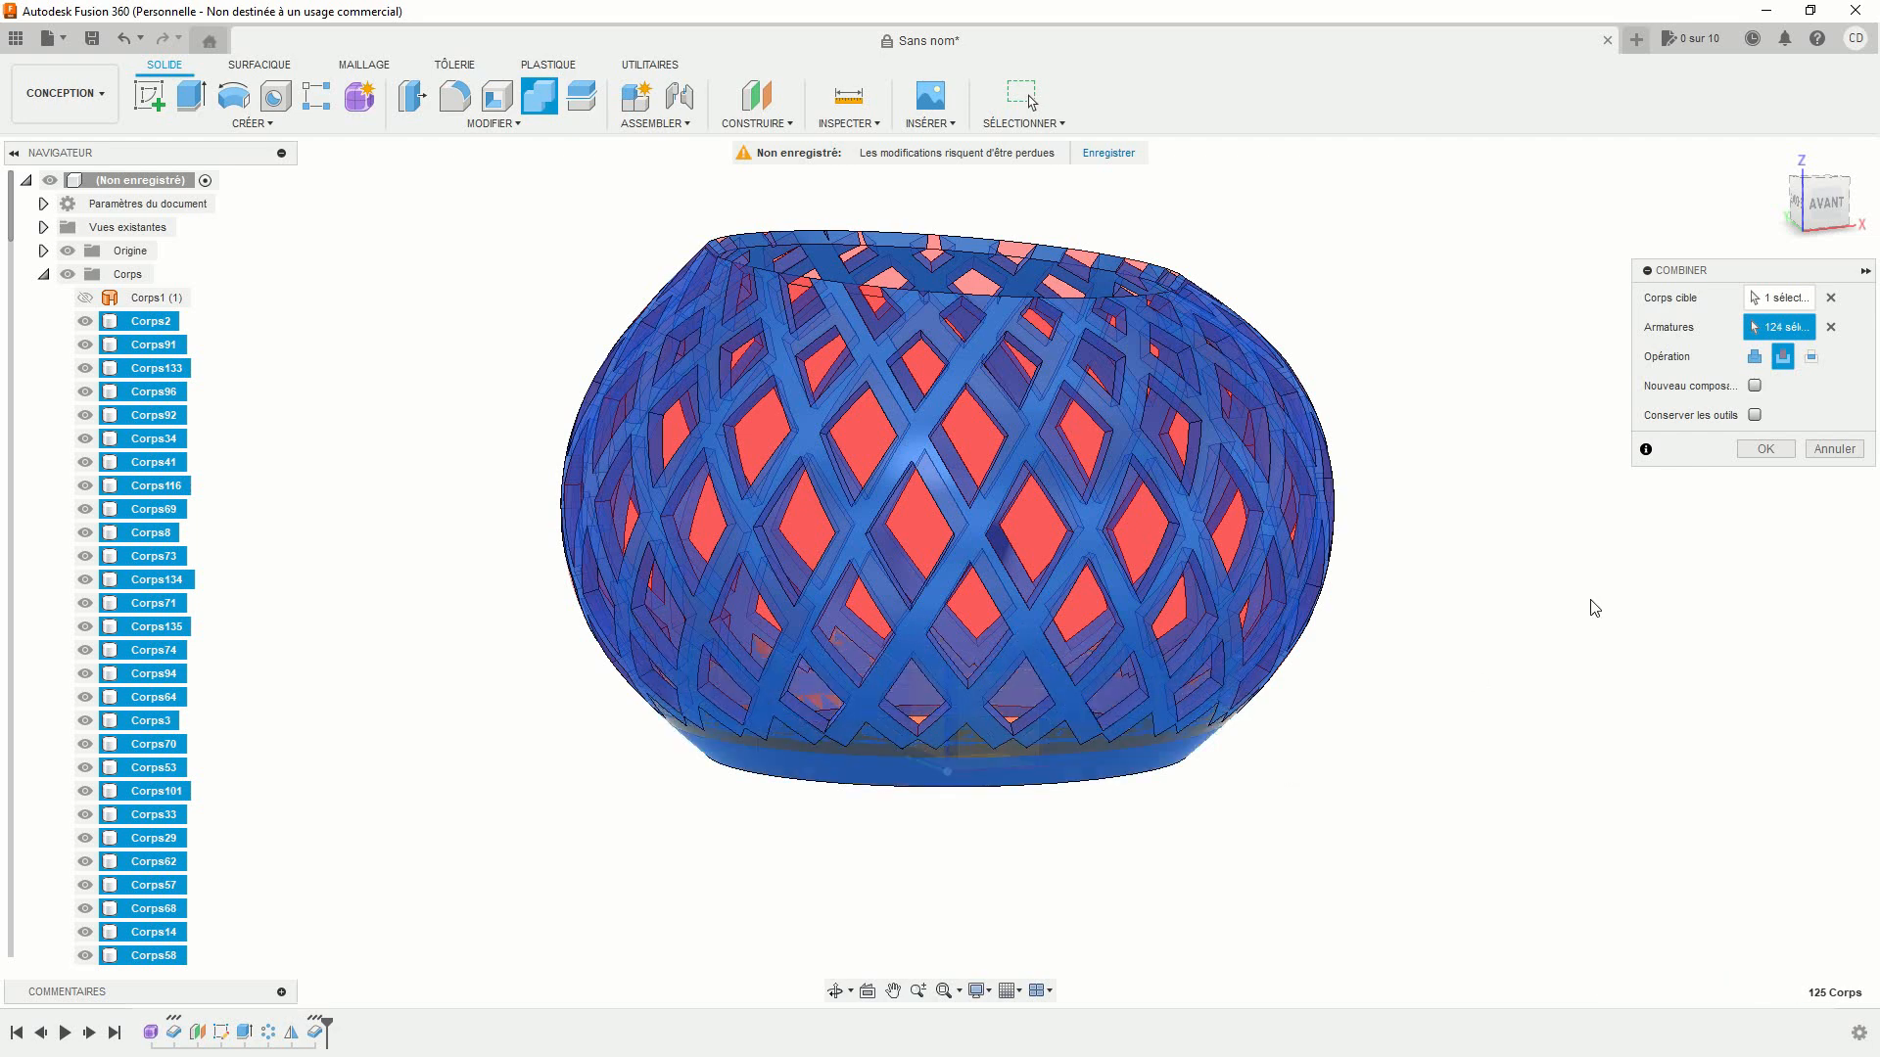
click(1765, 450)
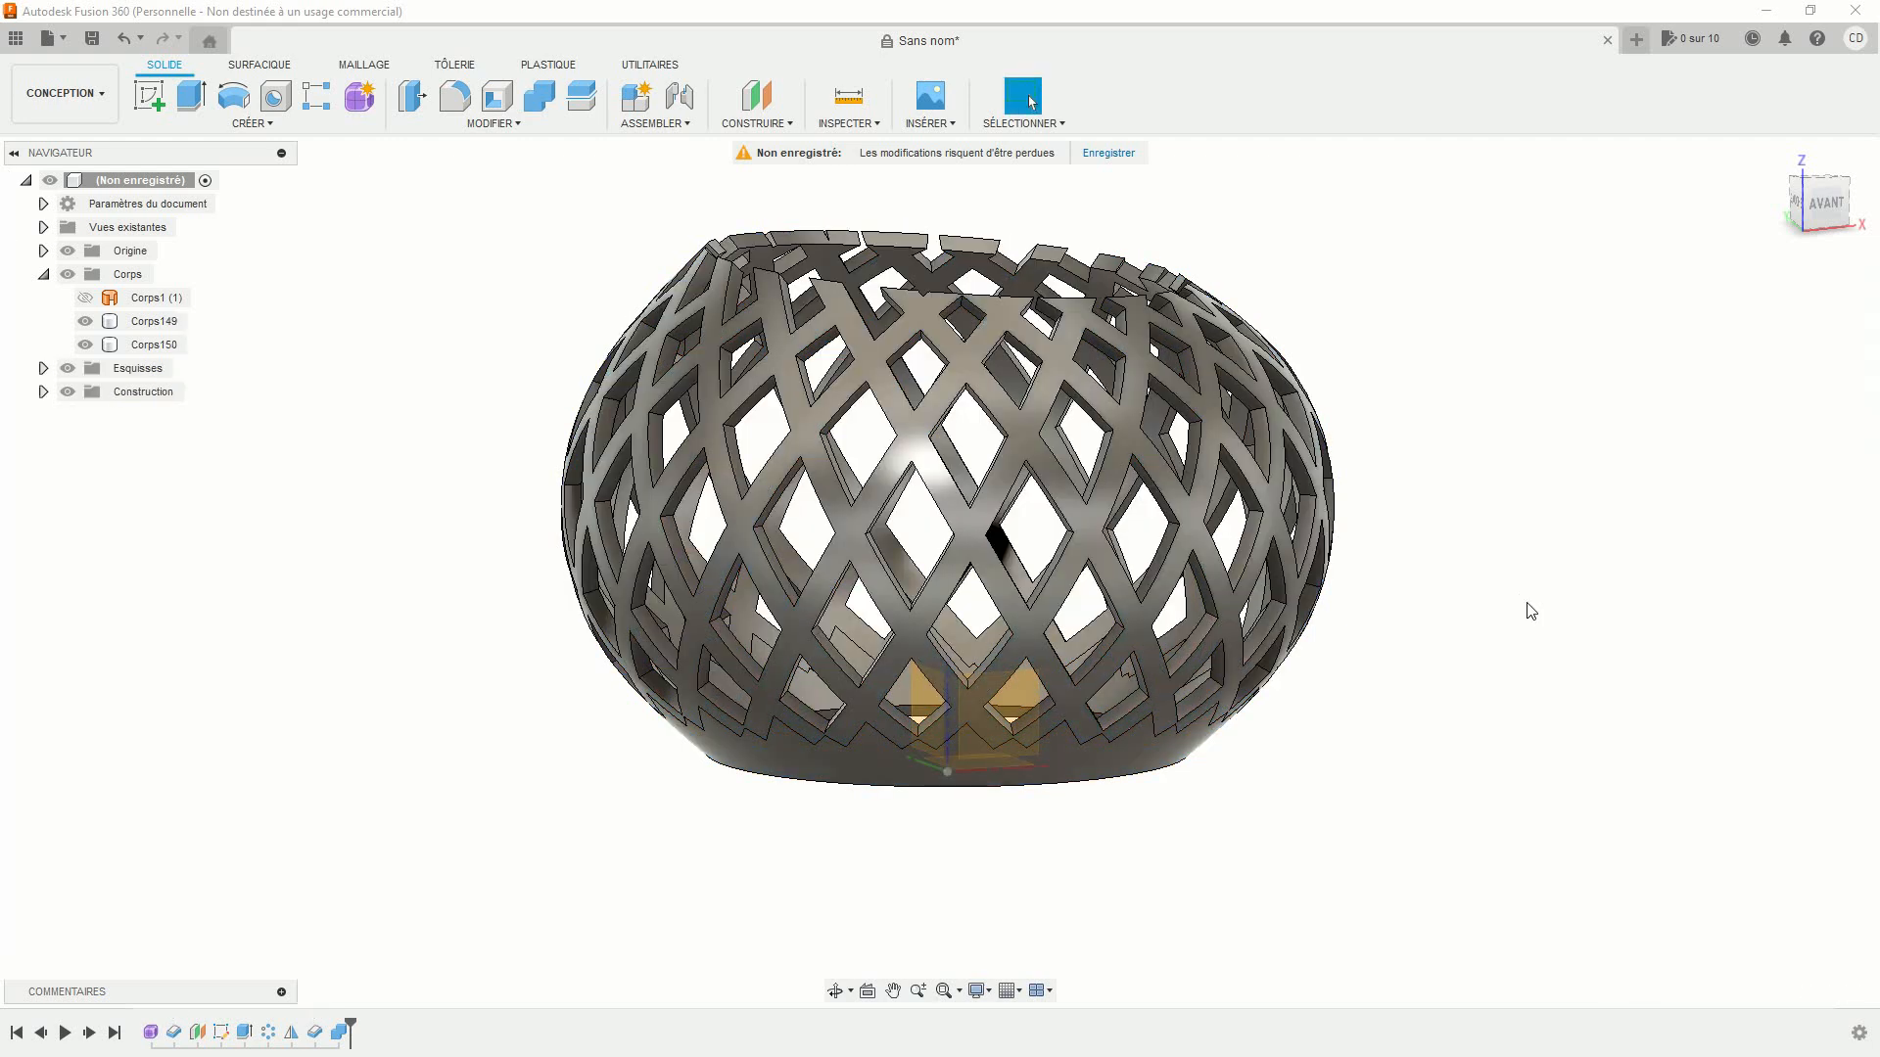
shift+middle_drag(1504, 611, 1480, 634)
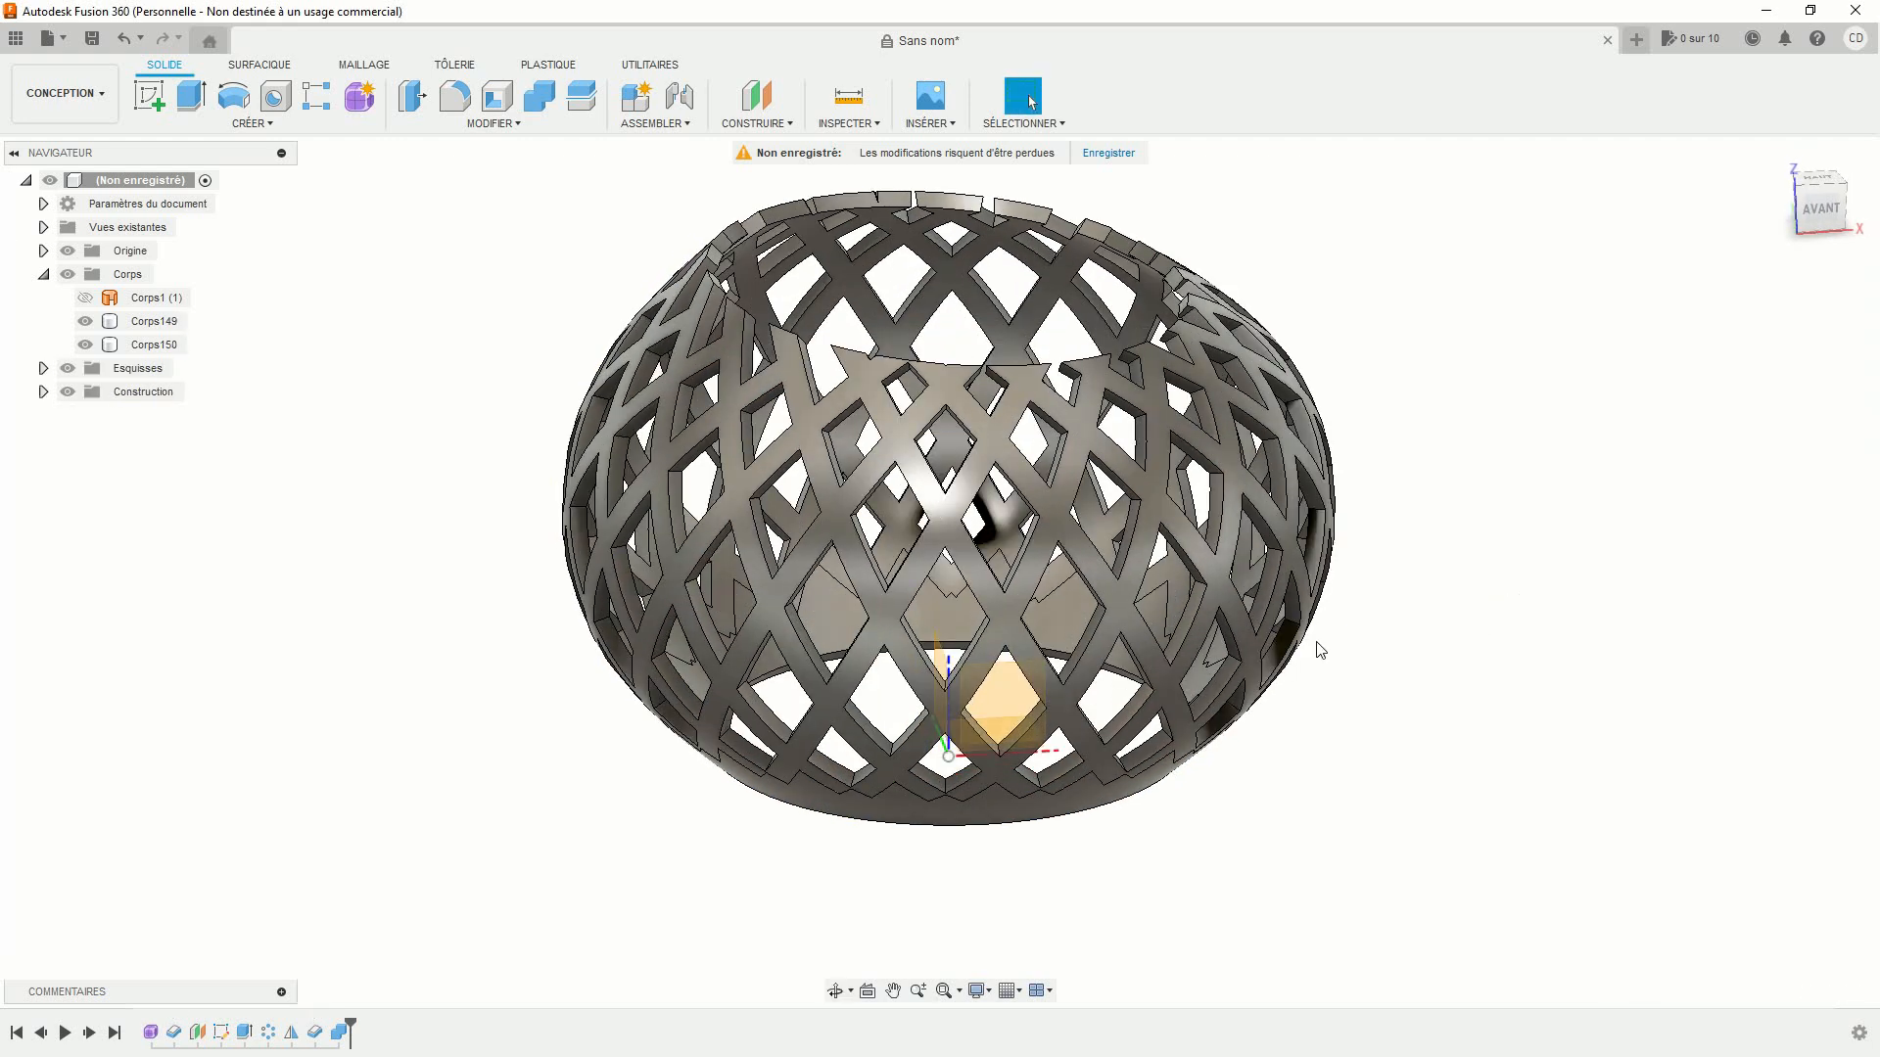
- Join the solid base ring and the lattice body into a single body with Combine
click(539, 95)
click(1767, 358)
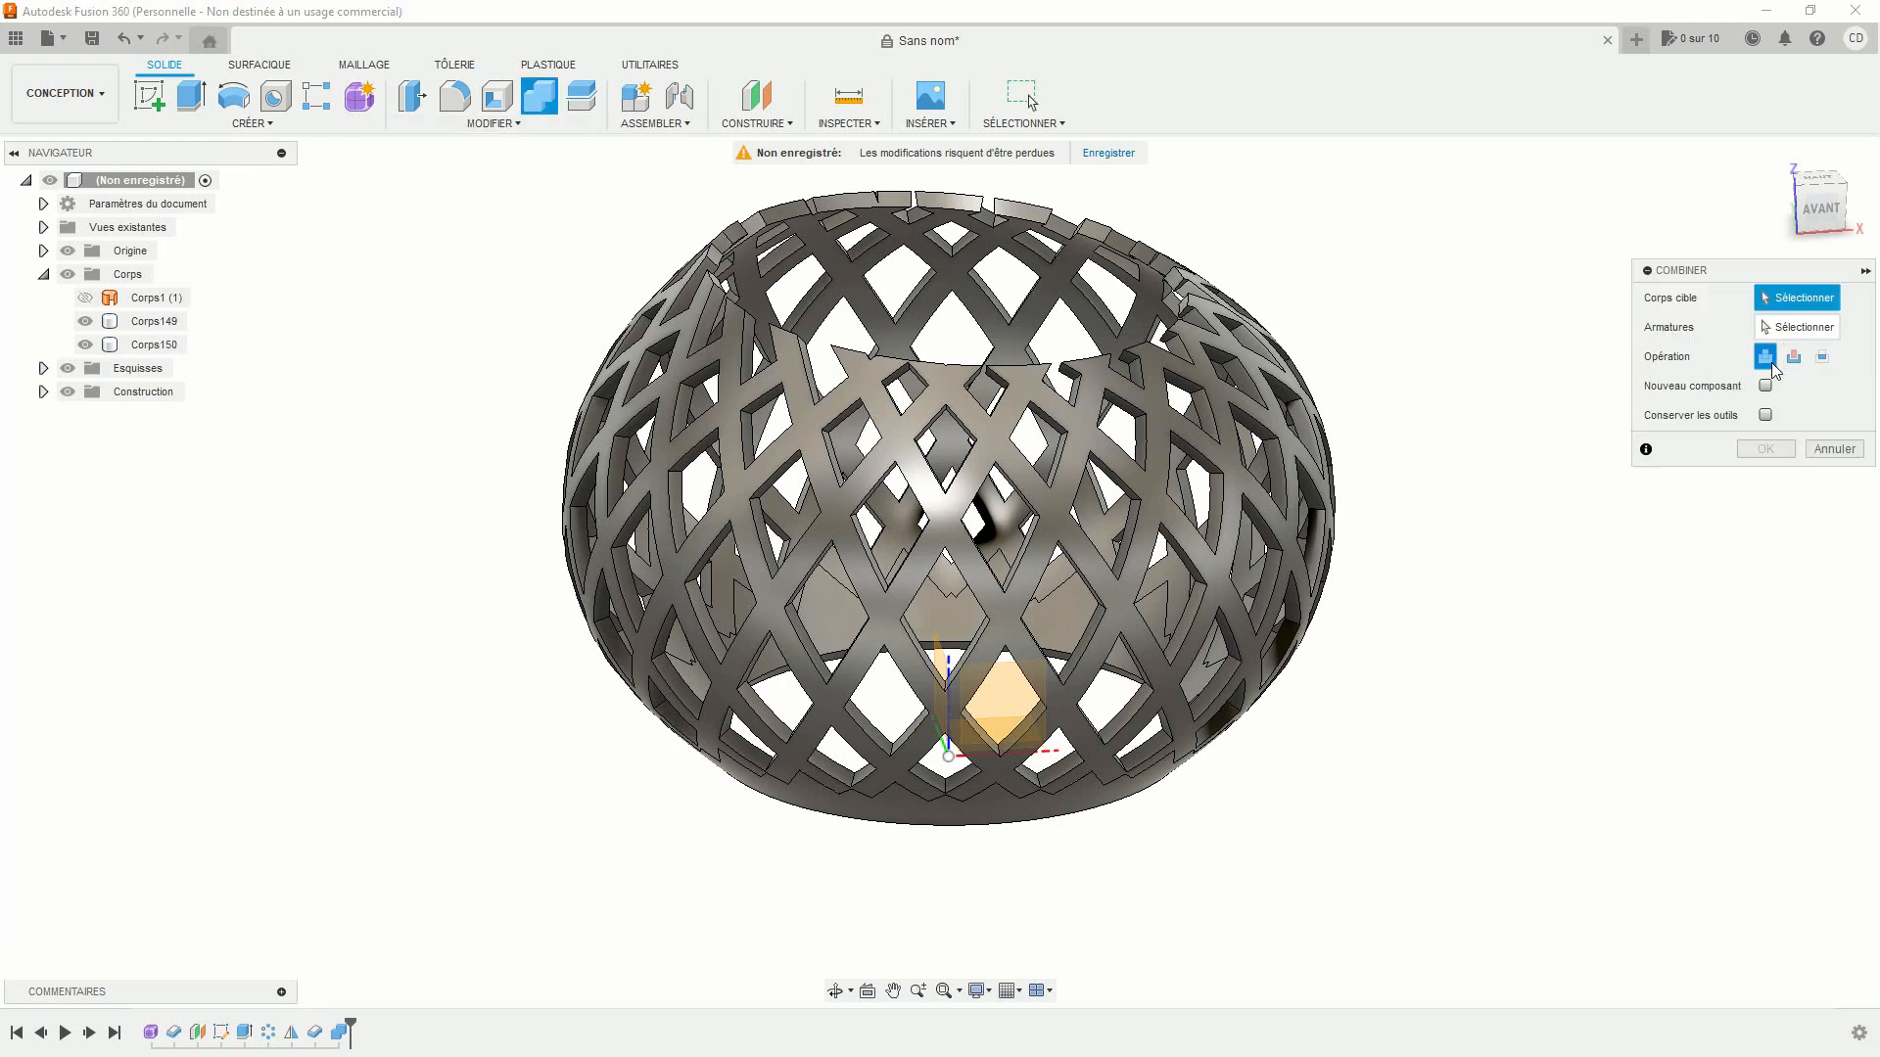
click(147, 321)
click(149, 345)
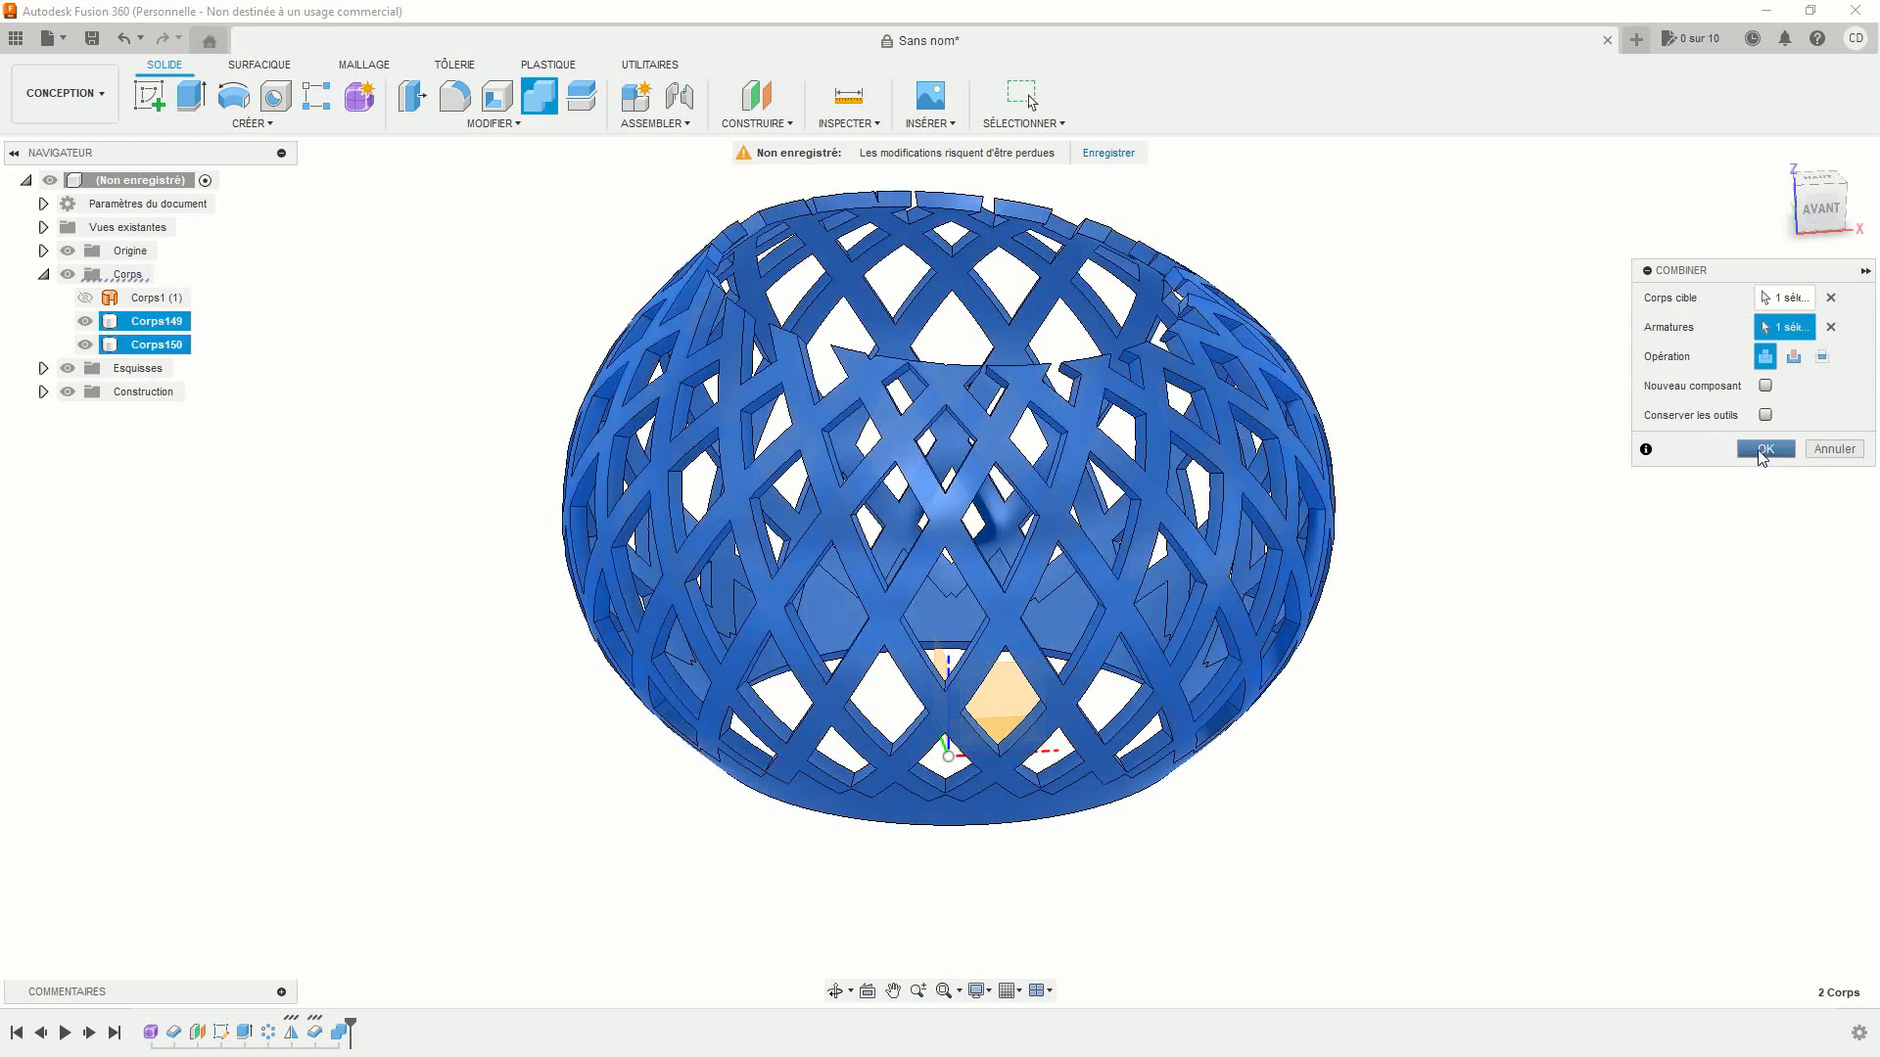
click(1764, 451)
- Inspect the lattice from below and measure the distance between the base opening's edge and the X axis
shift+middle_drag(1487, 627, 1577, 718)
shift+middle_drag(669, 893, 401, 930)
scroll(472, 816, down, 2)
middle_drag(472, 816, 557, 774)
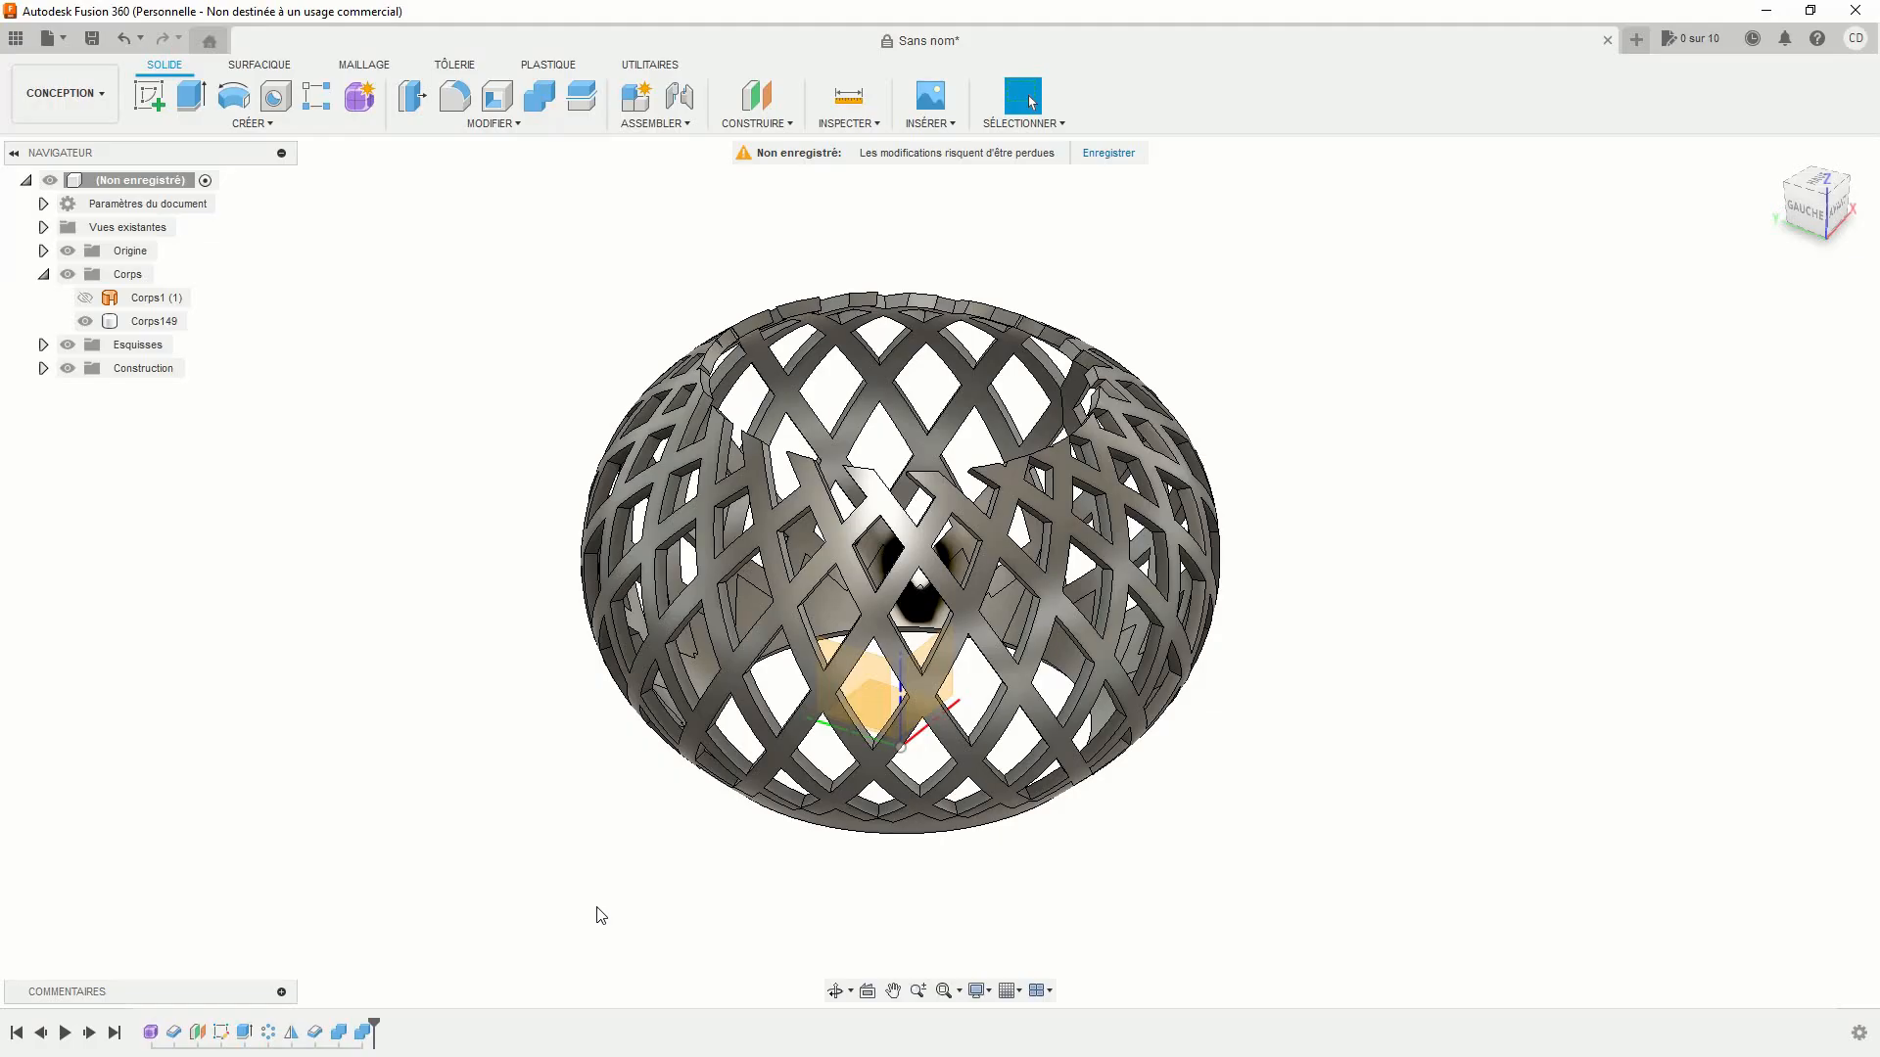
shift+middle_drag(601, 916, 630, 536)
click(1155, 277)
middle_drag(1154, 277, 1139, 351)
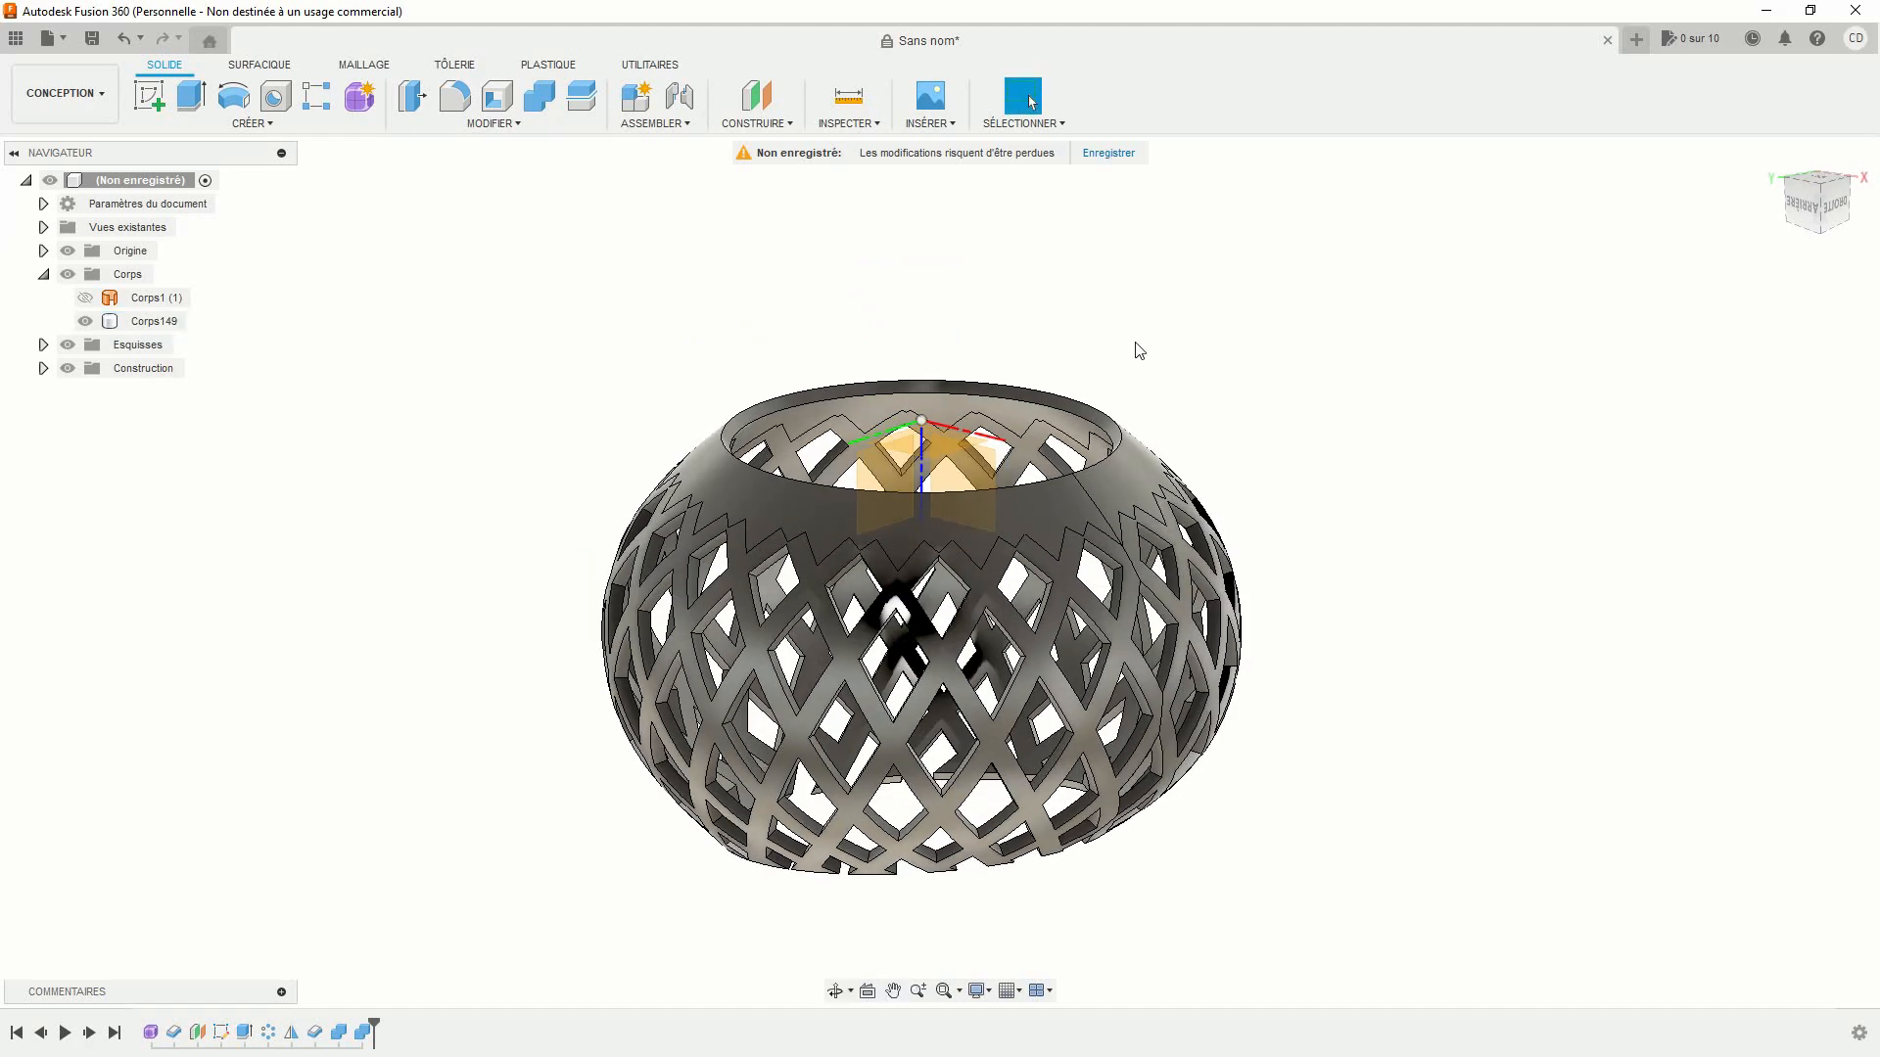
click(848, 96)
click(783, 484)
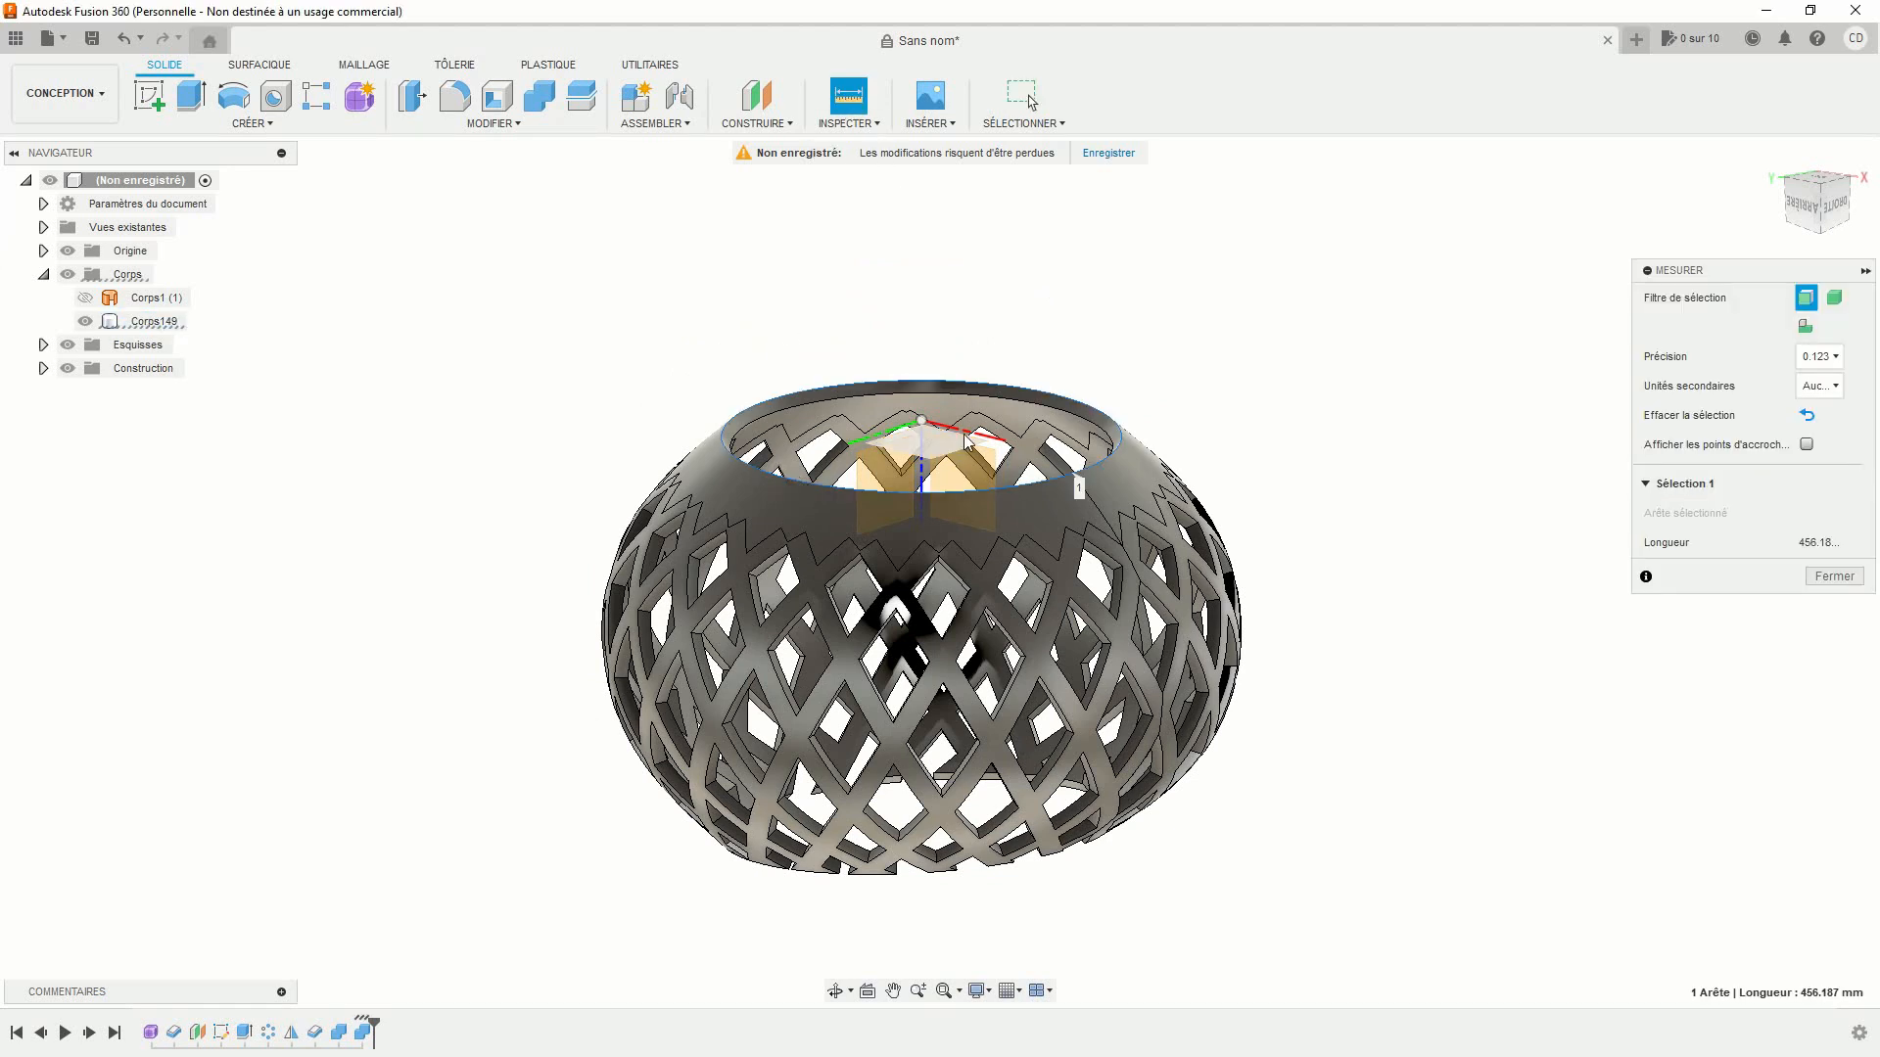
click(969, 433)
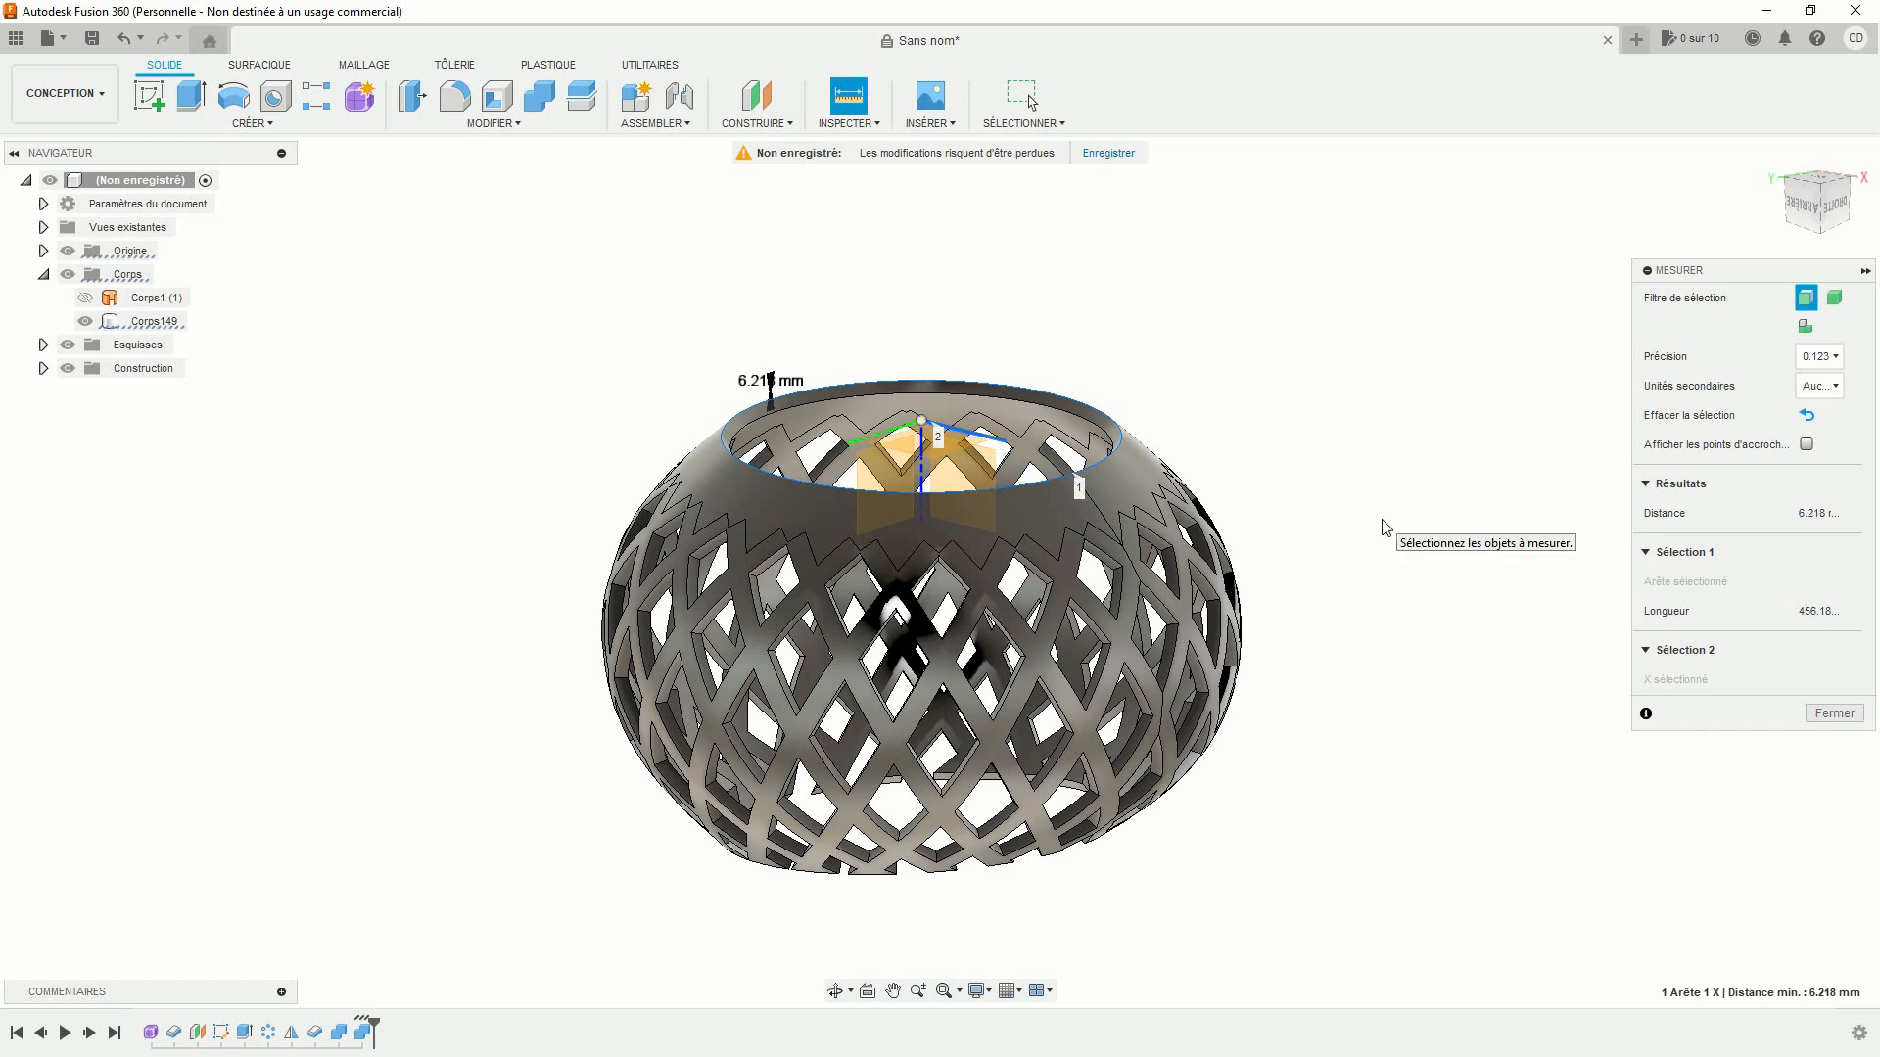
key(Escape)
- Create a construction plane offset about 3 mm from the horizontal XY origin plane, inside the base opening
mouse_move(1378, 556)
shift+middle_down()
mouse_move(1372, 536)
mouse_move(1381, 549)
shift+middle_up()
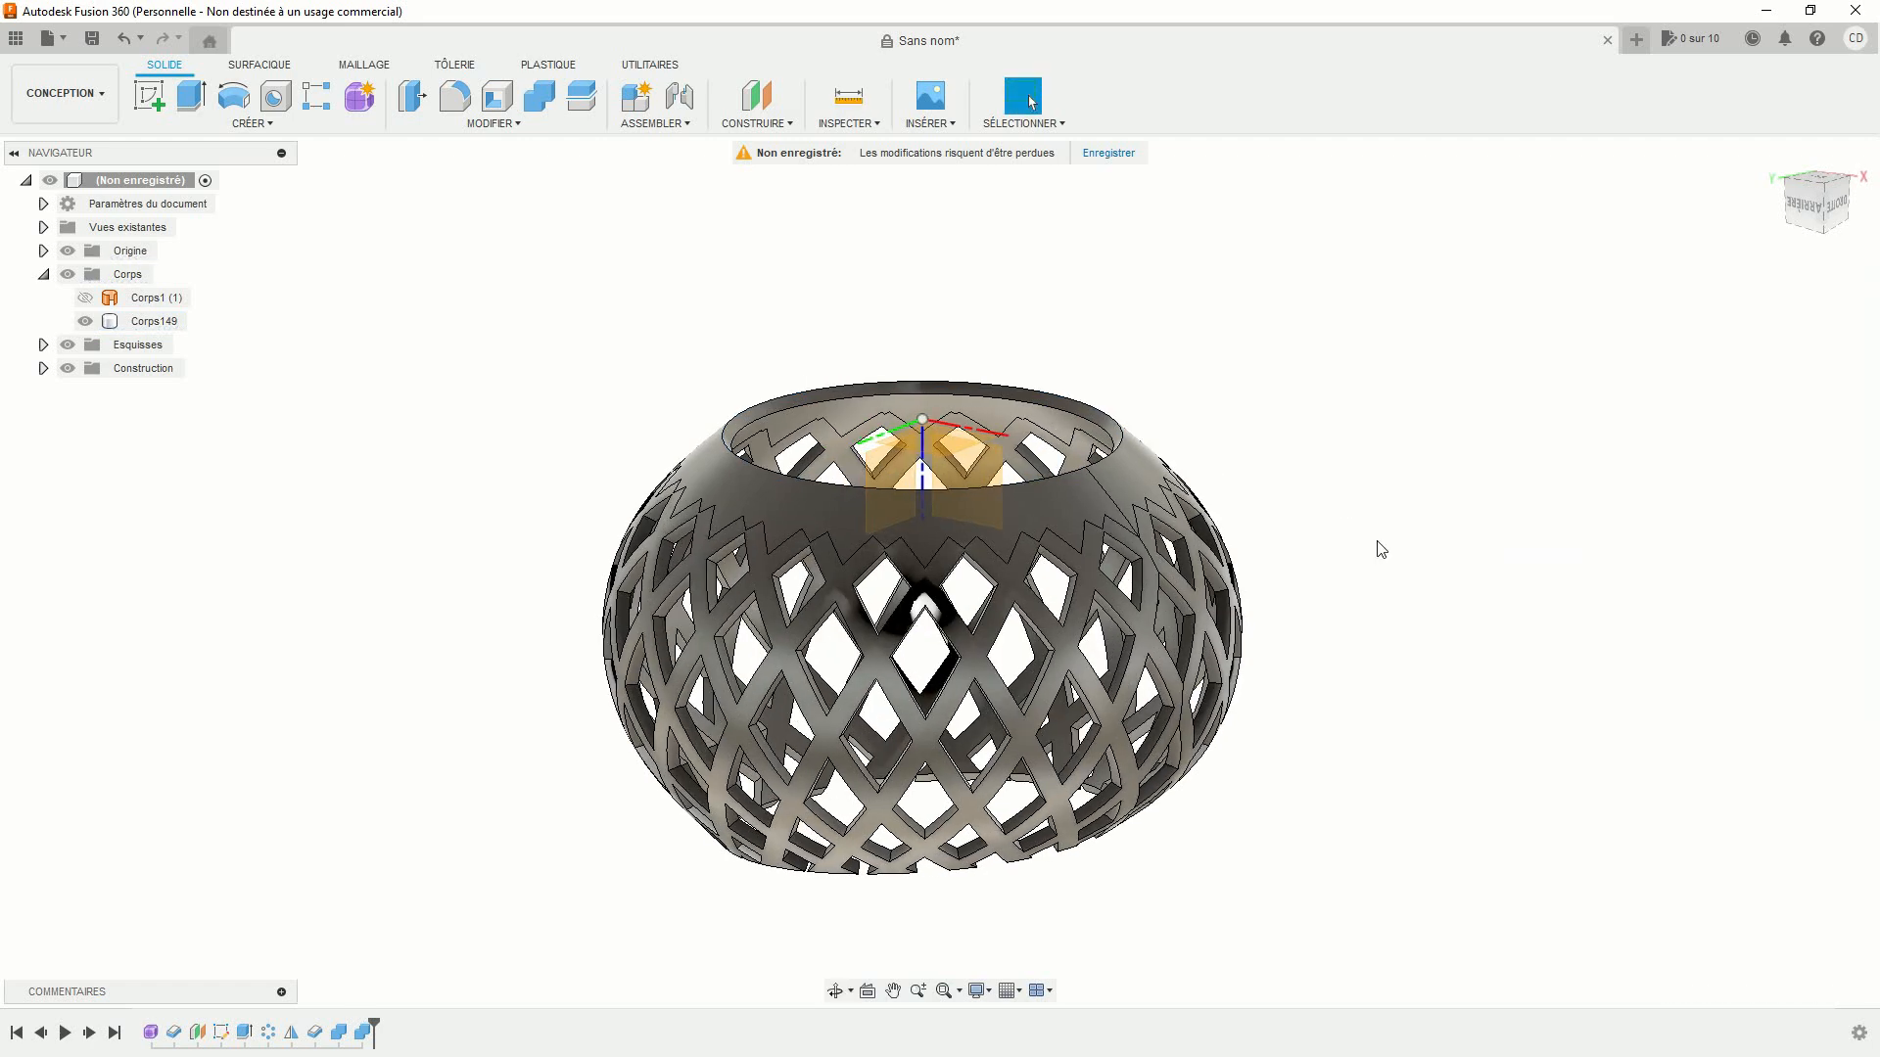
click(770, 106)
click(940, 458)
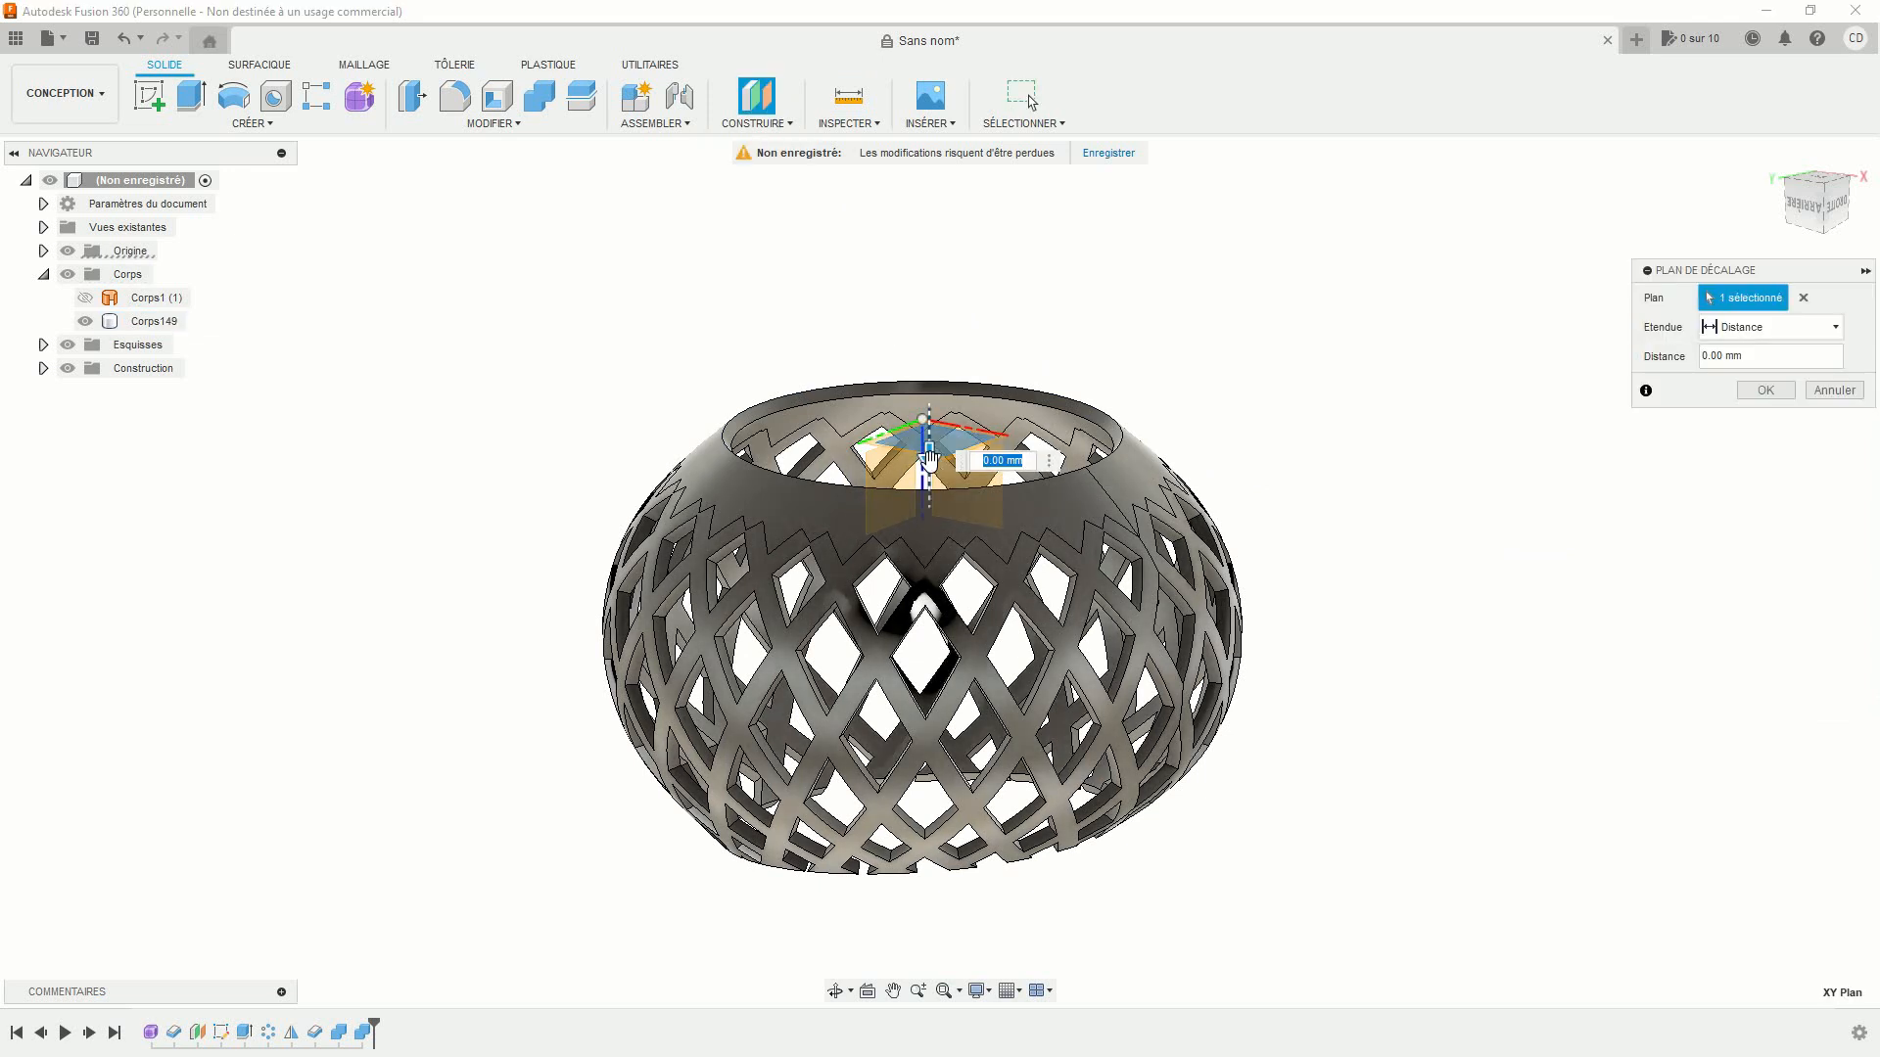
drag(928, 458, 928, 466)
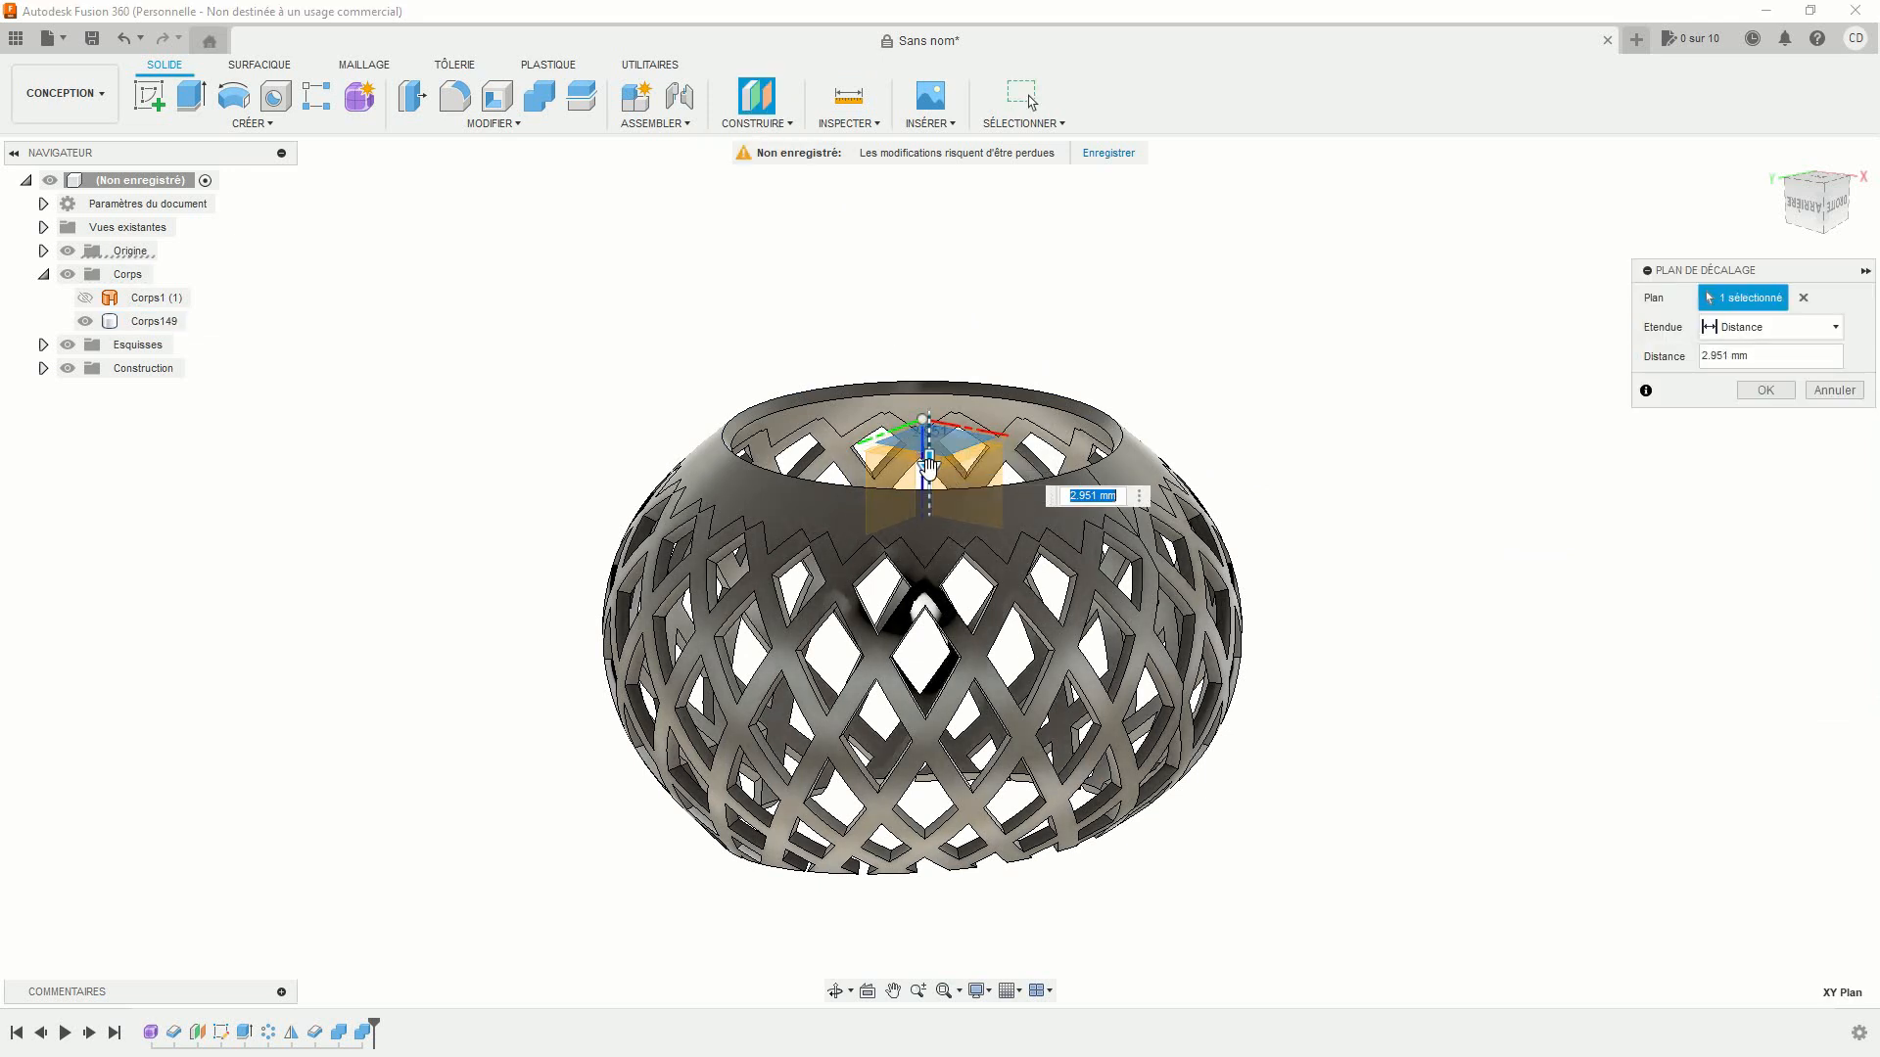
key(Return)
- Start a sketch on the offset plane and project the outer circular edge of the base opening into it
shift+middle_drag(778, 385, 698, 341)
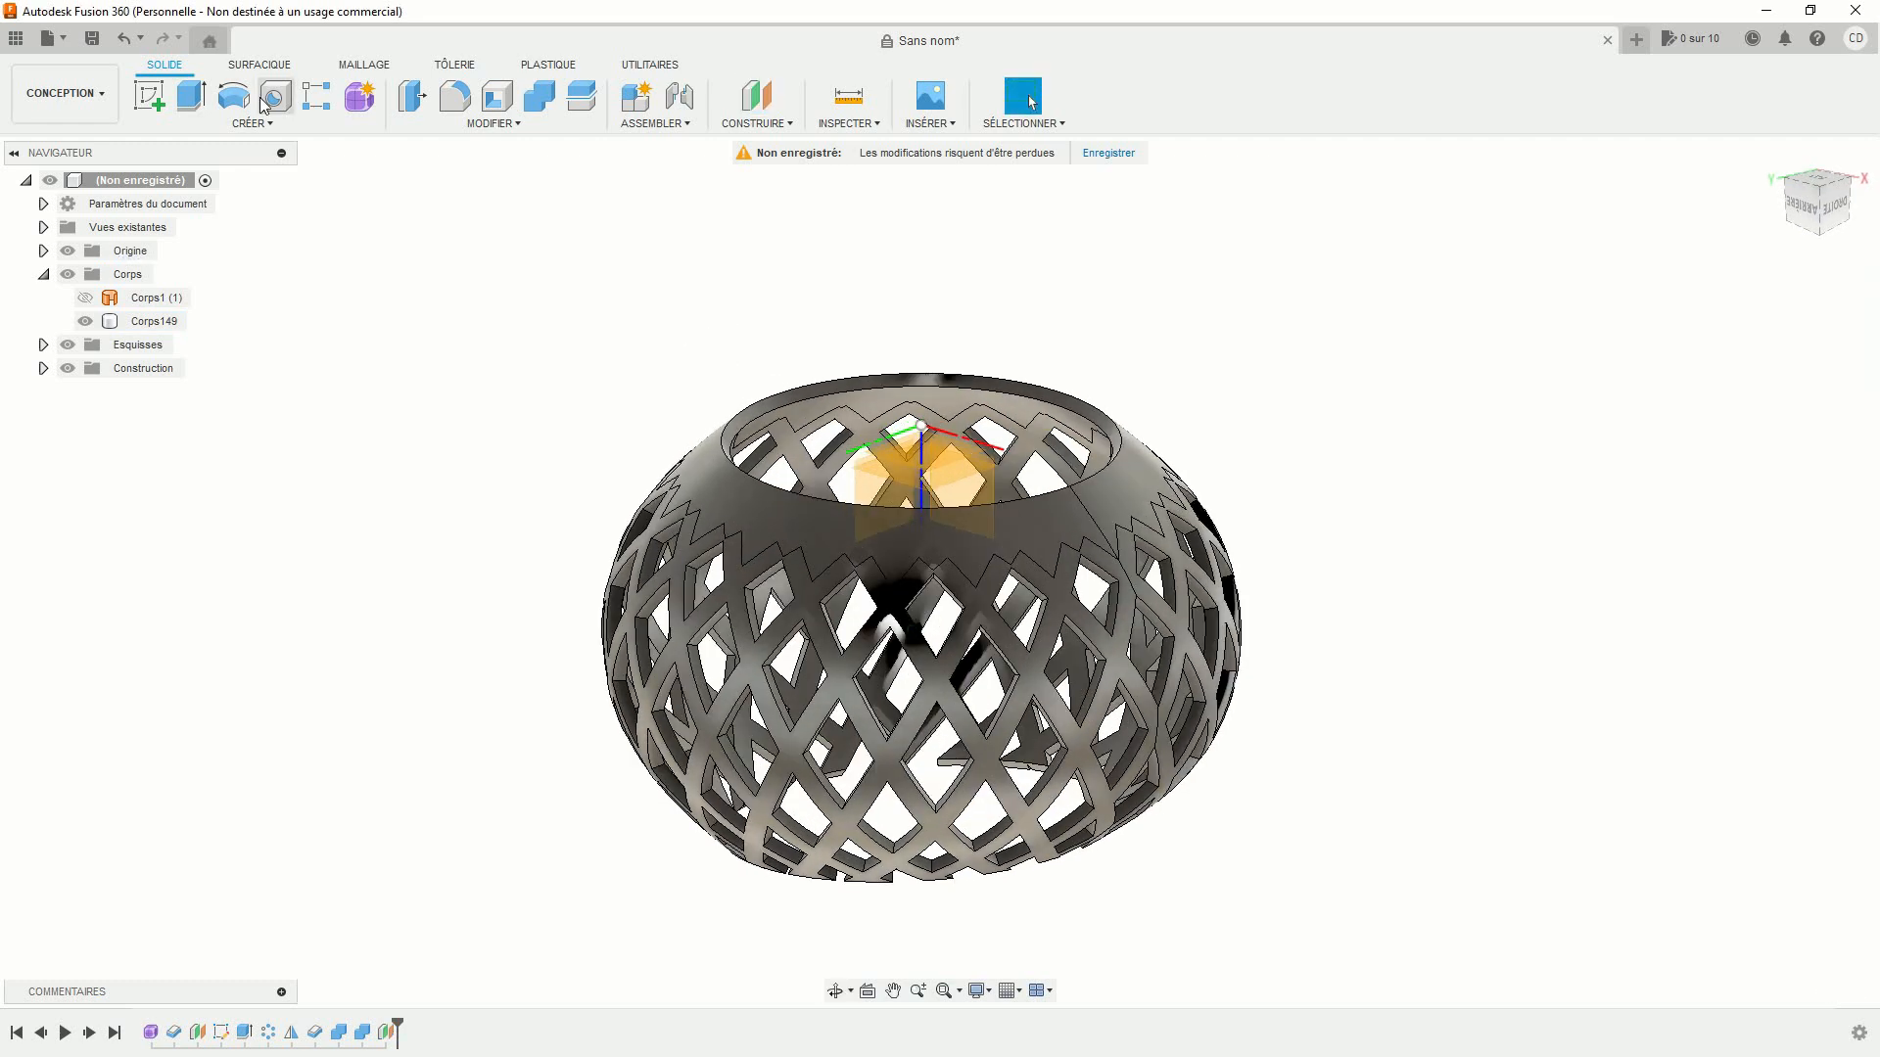
click(149, 98)
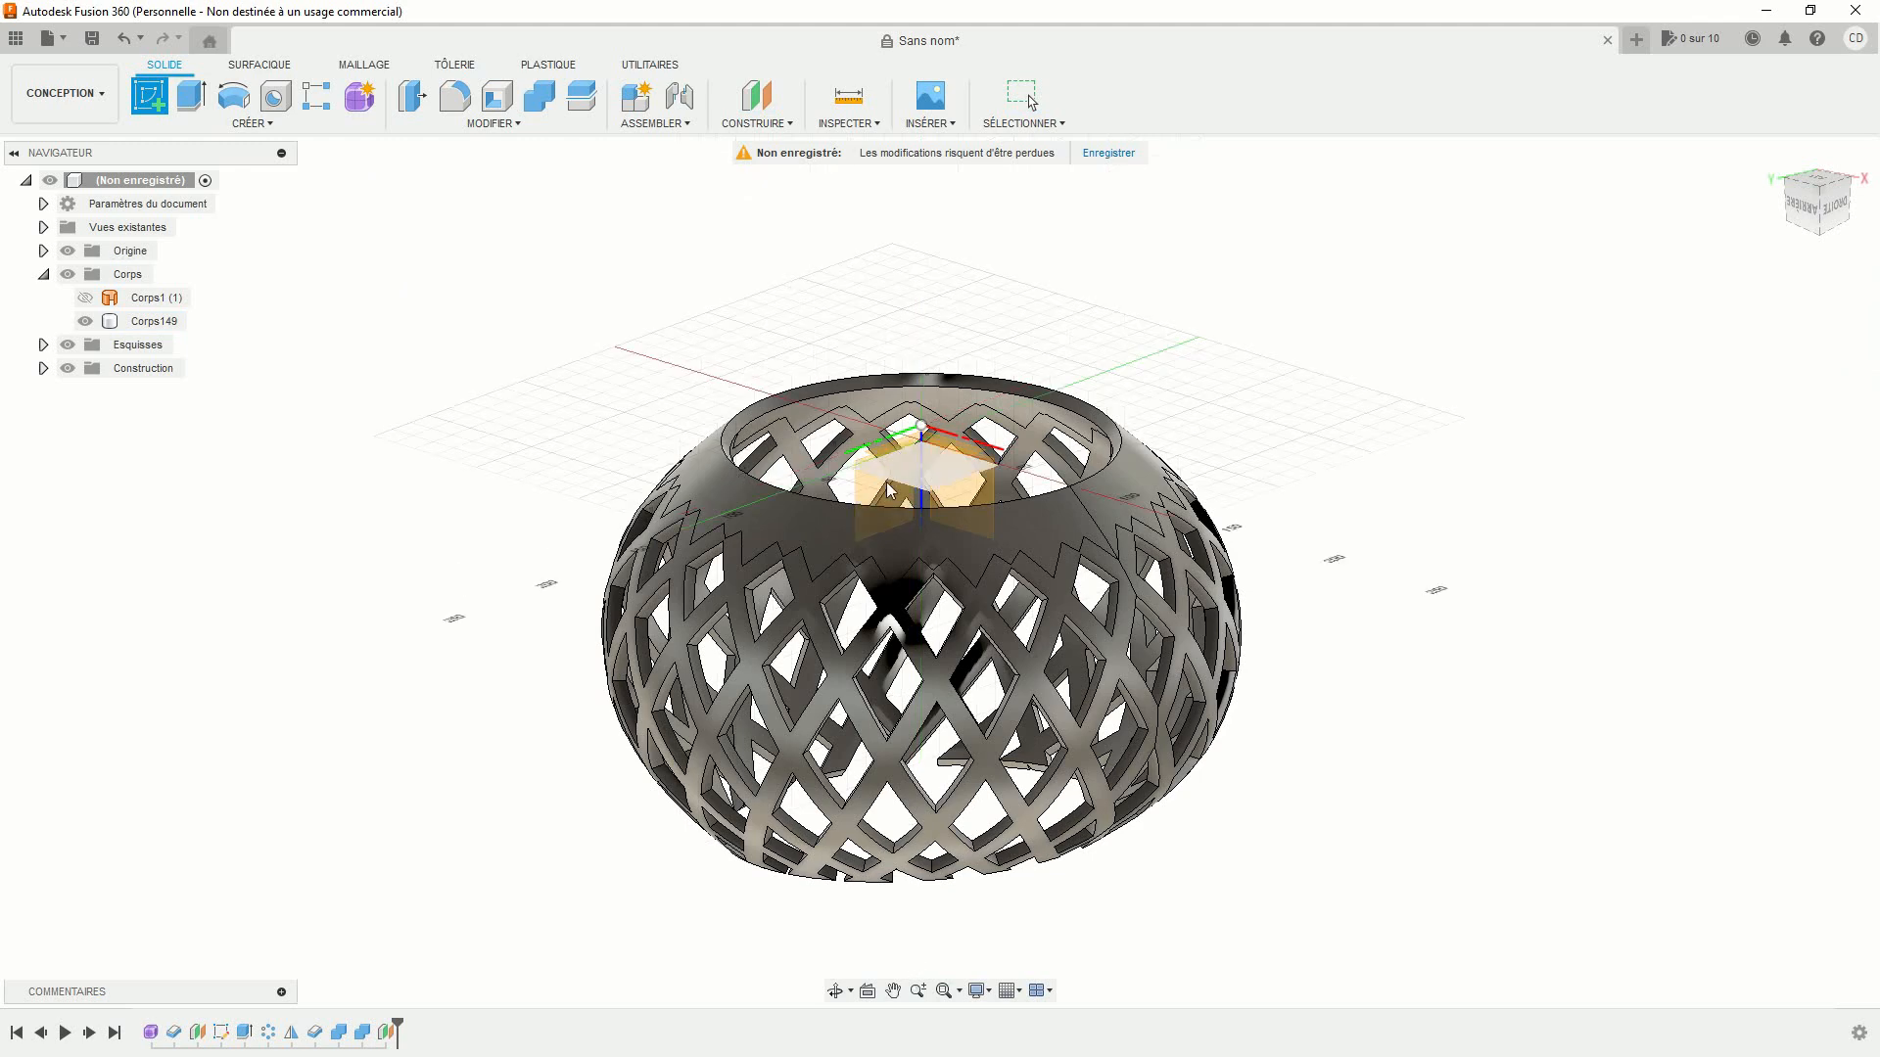
click(904, 484)
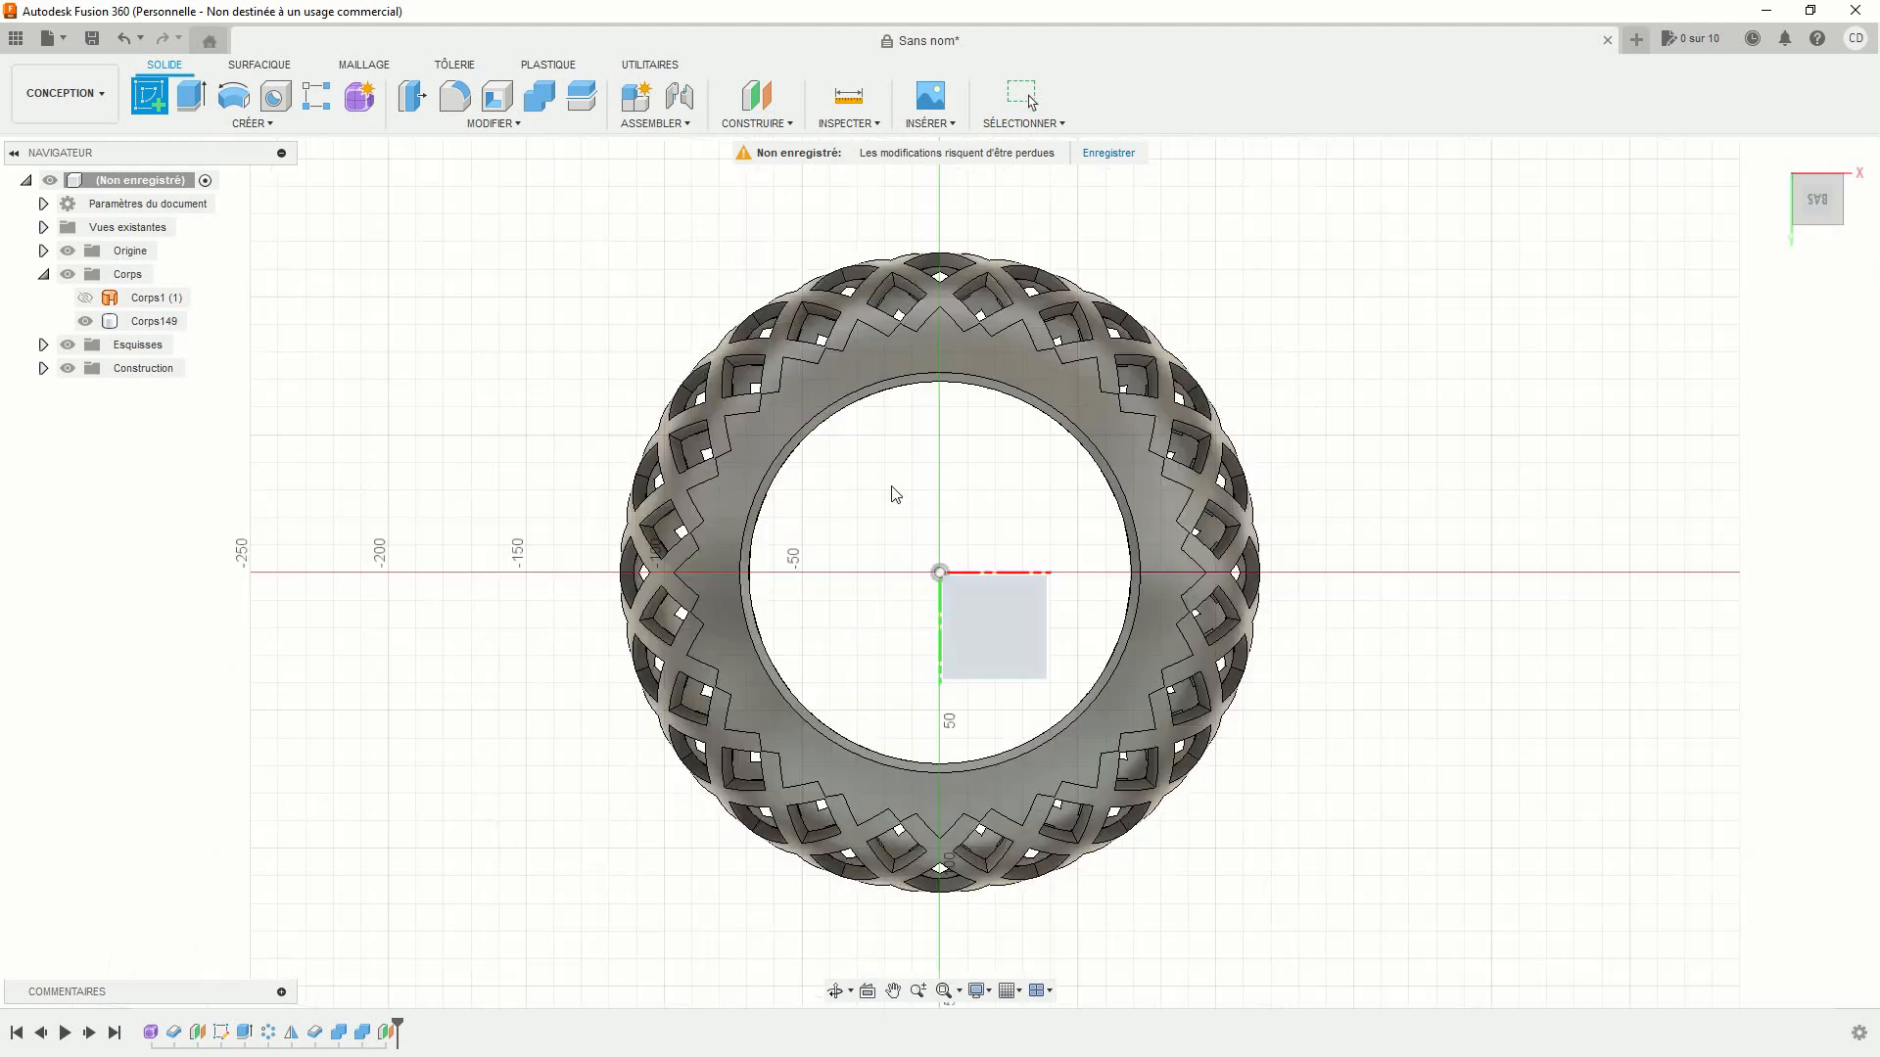
click(251, 123)
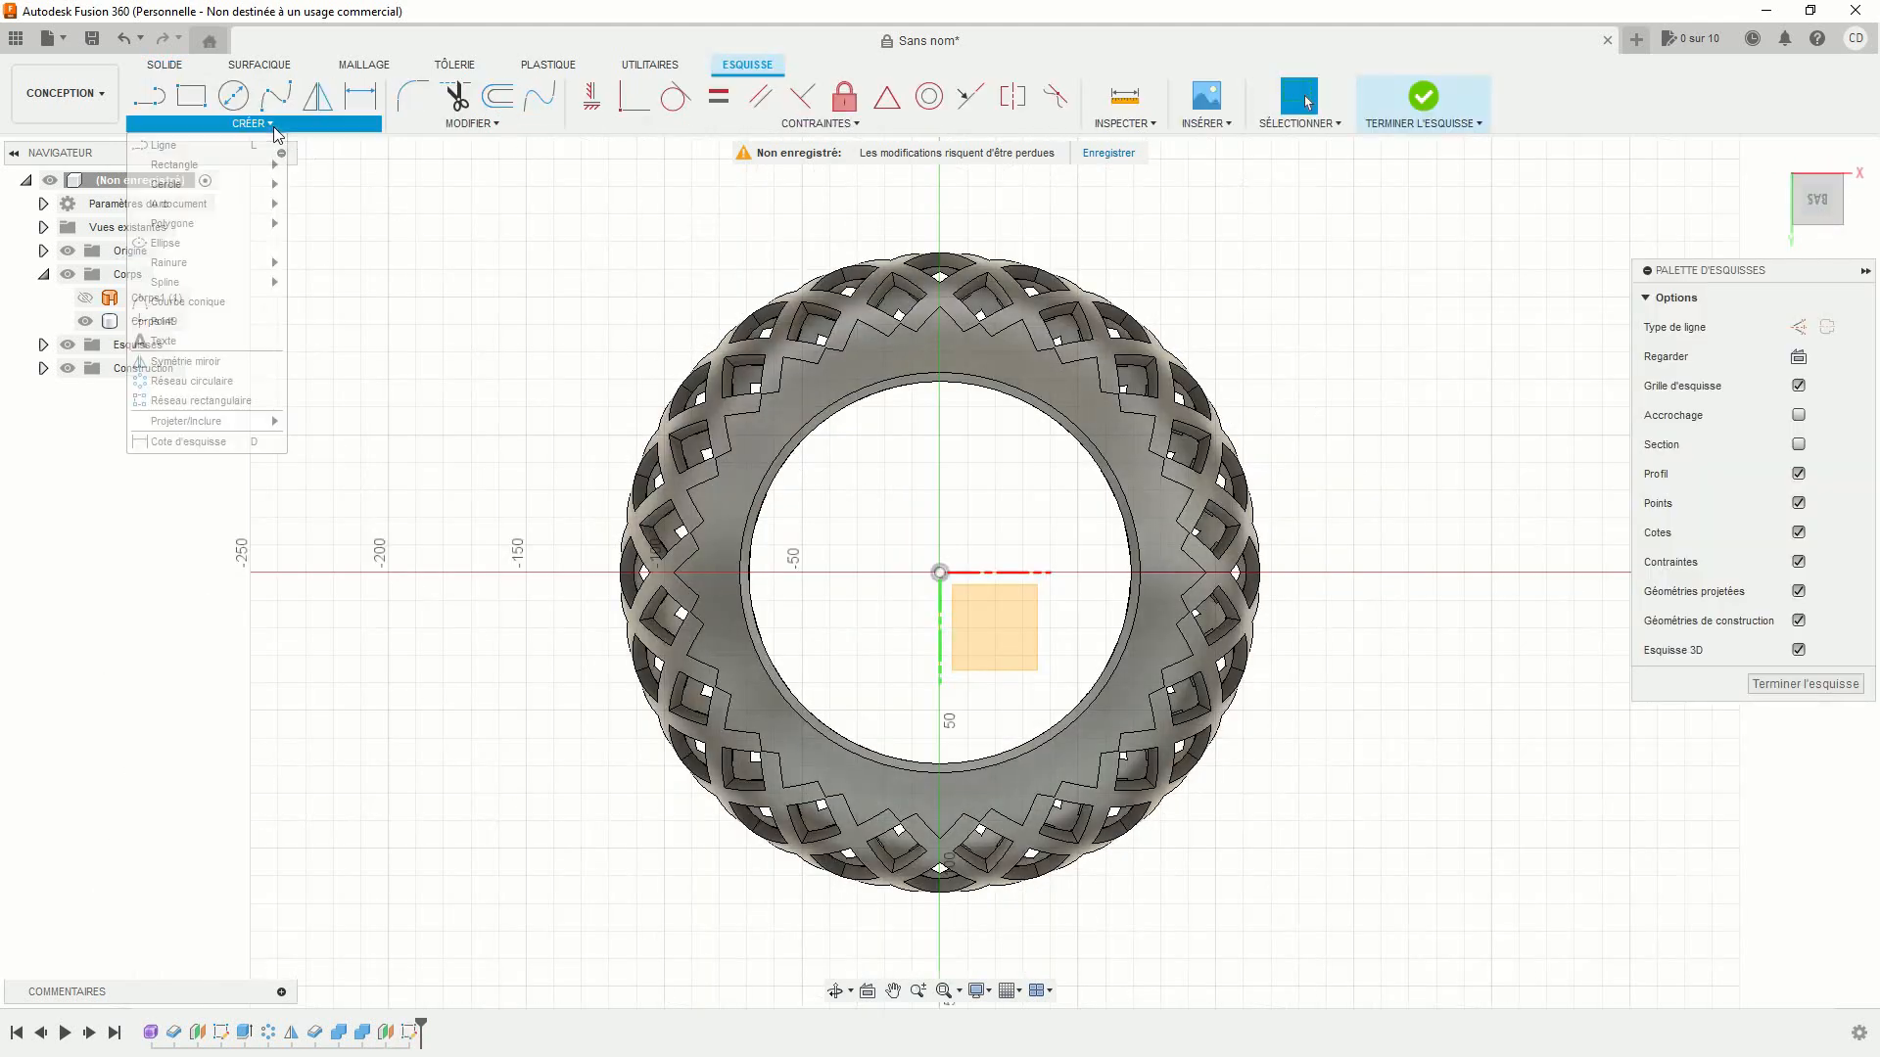
mouse_move(235, 420)
click(305, 424)
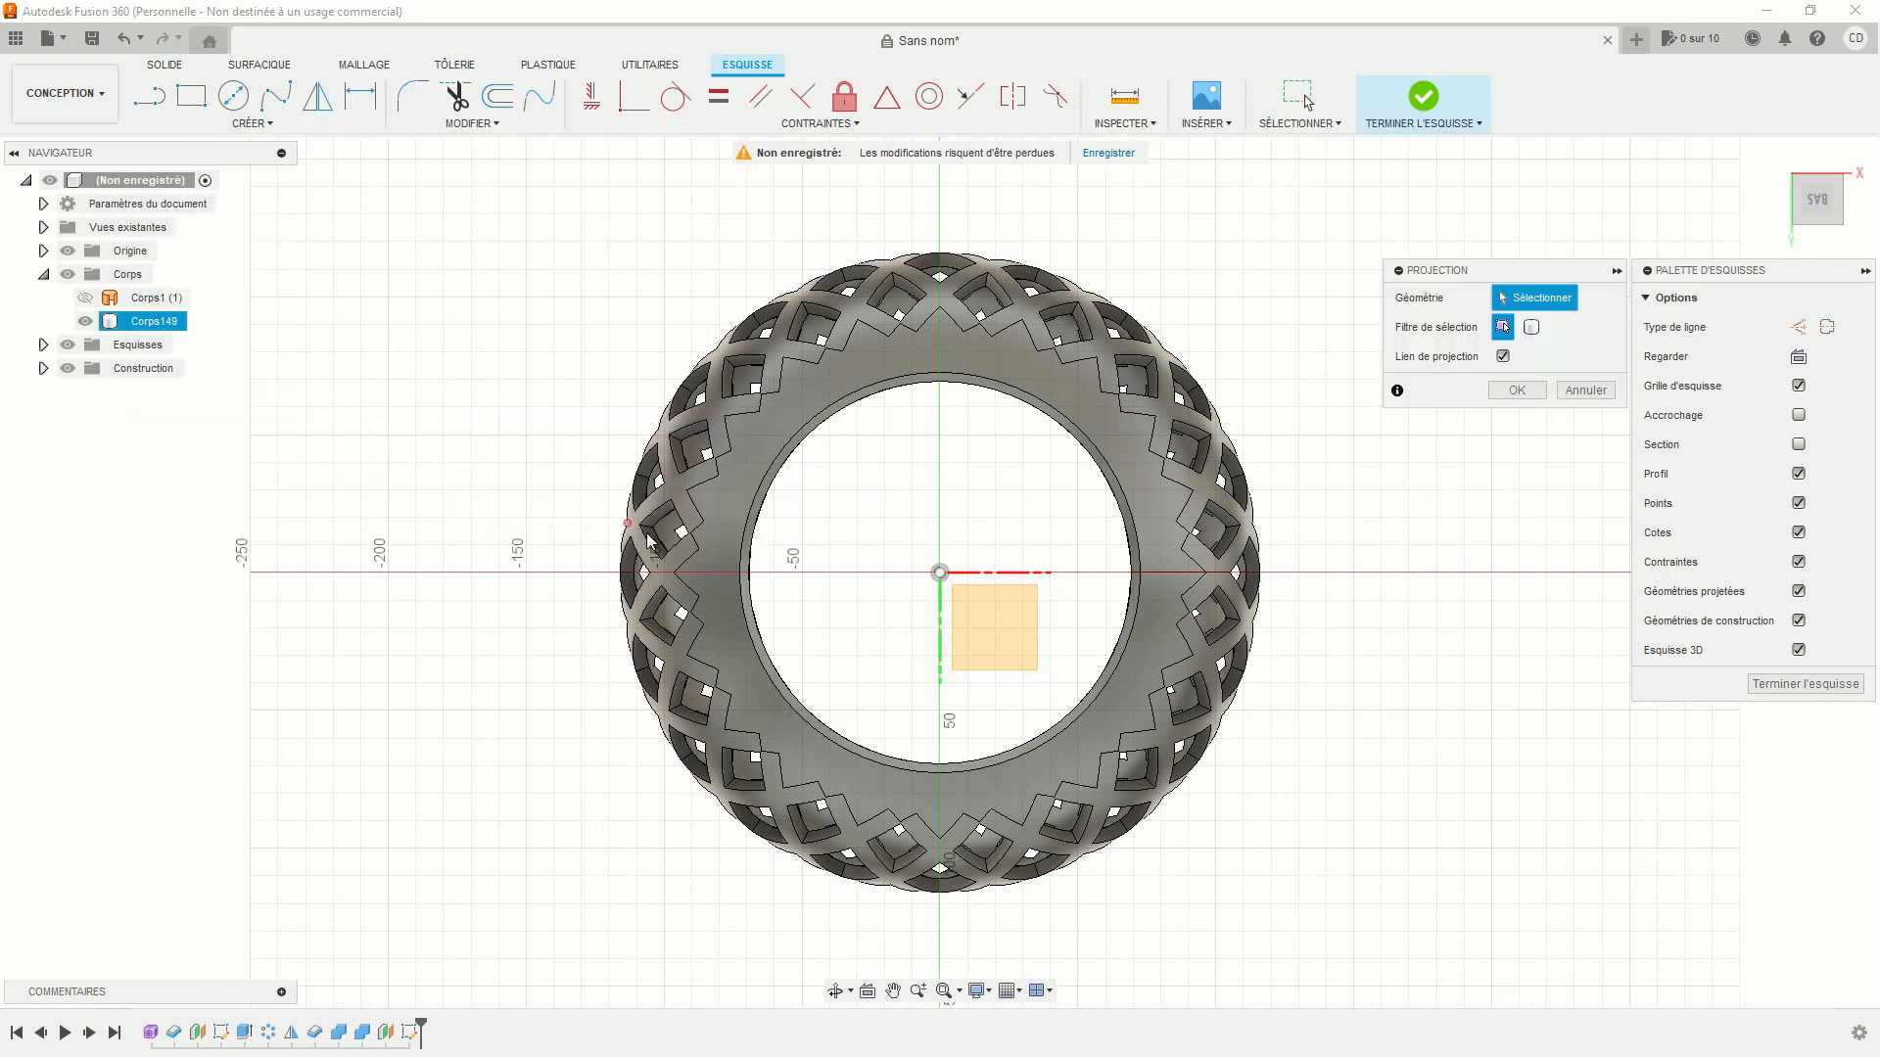
click(1128, 495)
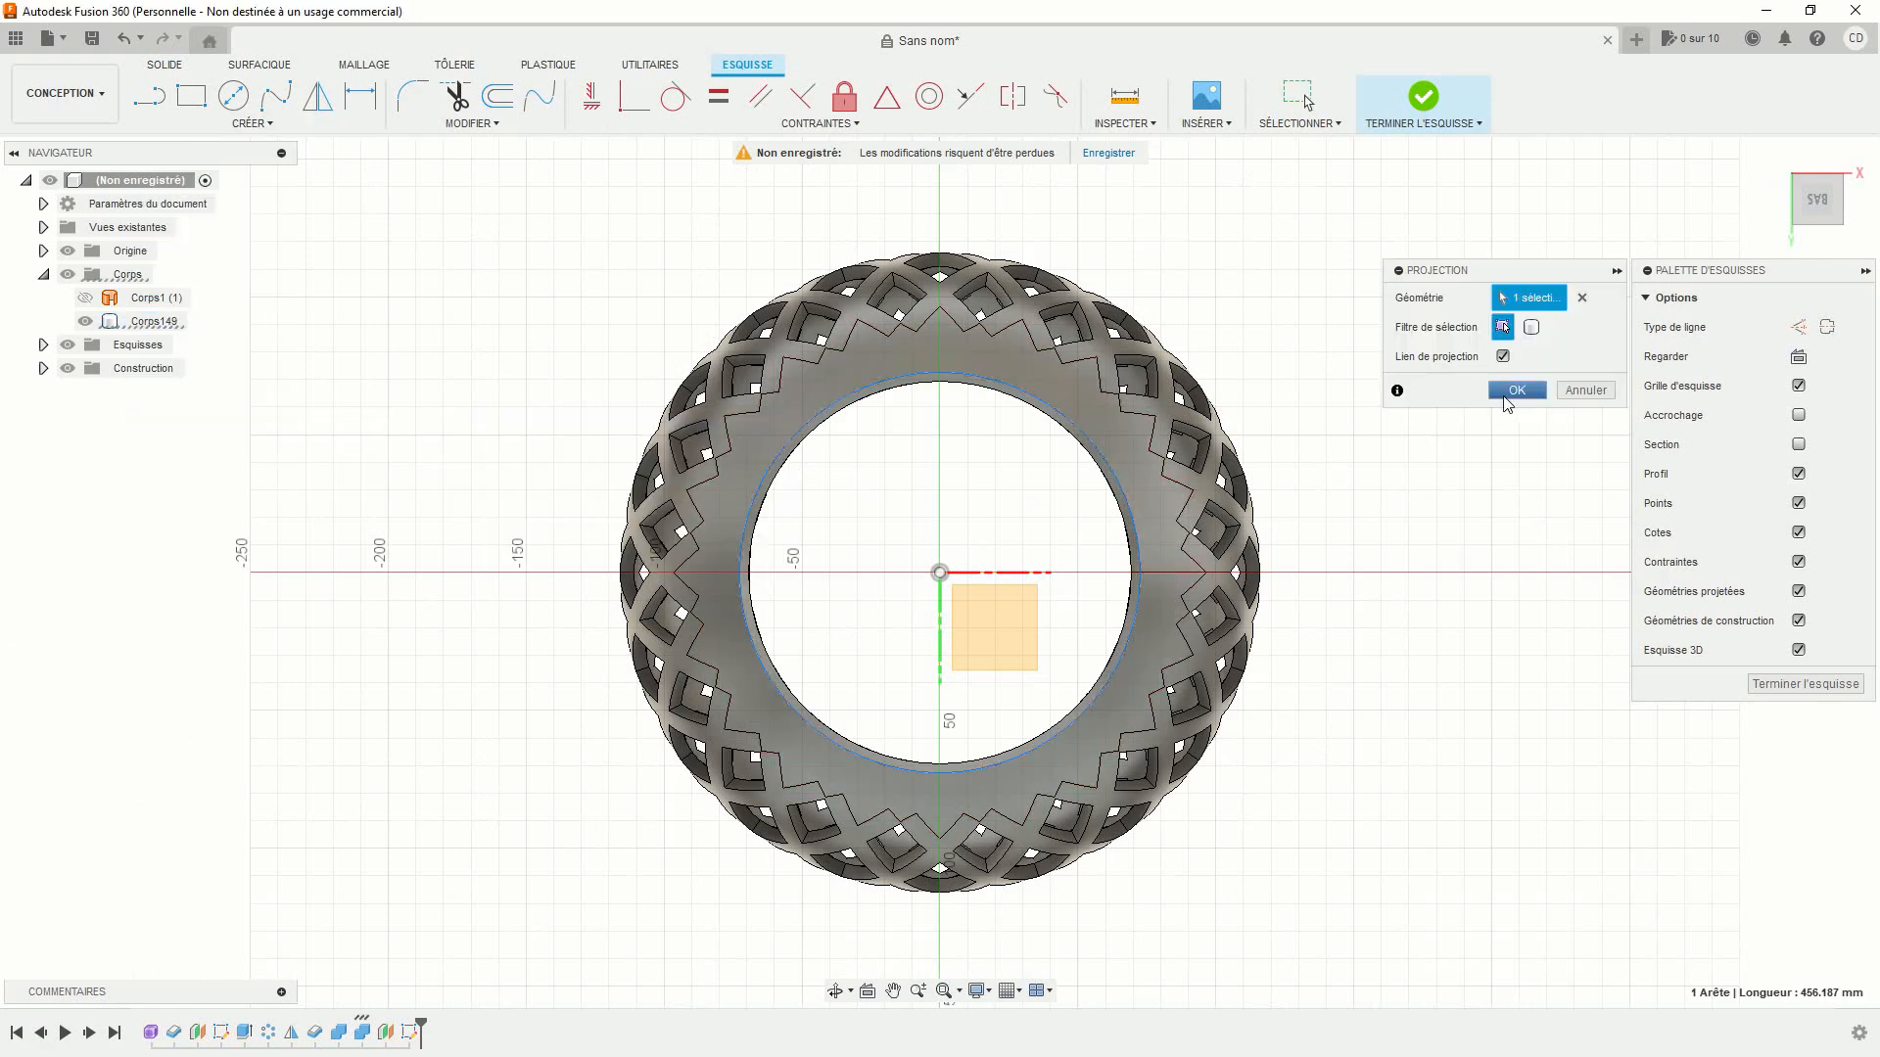
click(1516, 390)
- Draw a 45 mm diameter circle centred on the origin inside the projected base edge
scroll(1360, 406, up, 2)
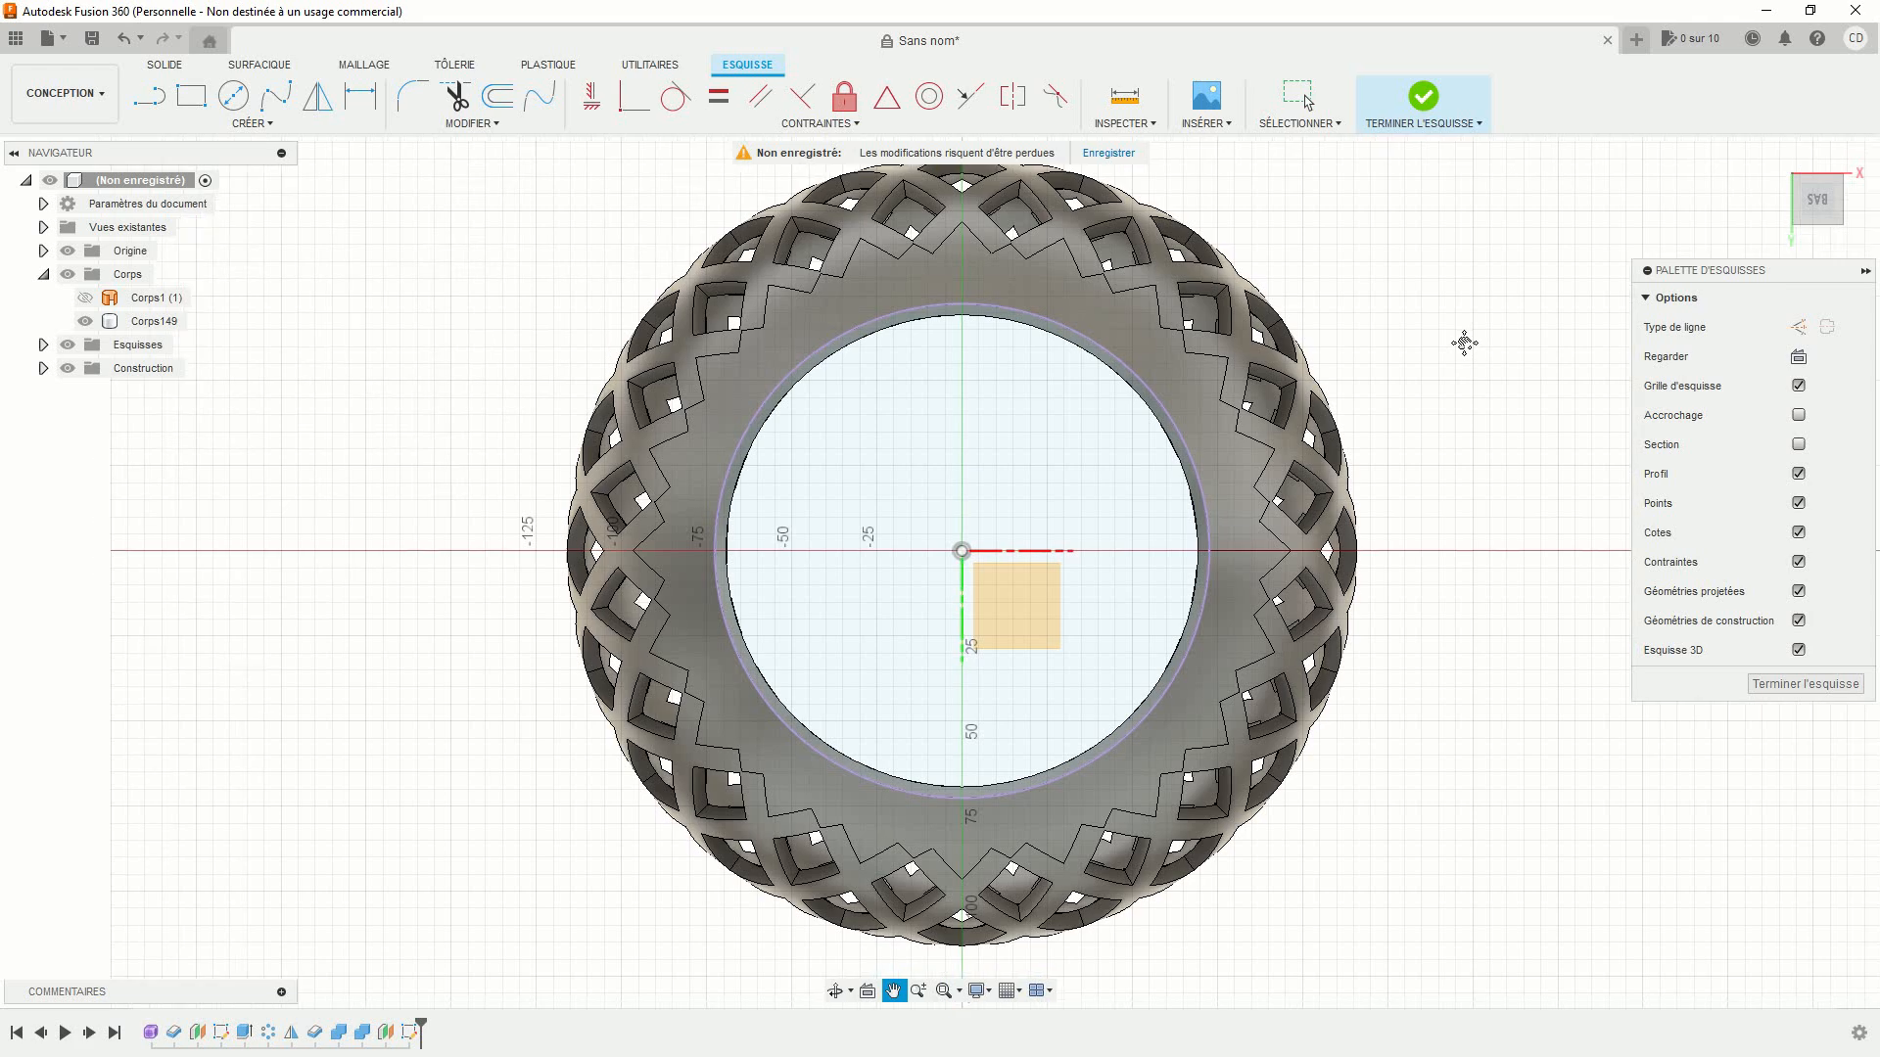
click(233, 95)
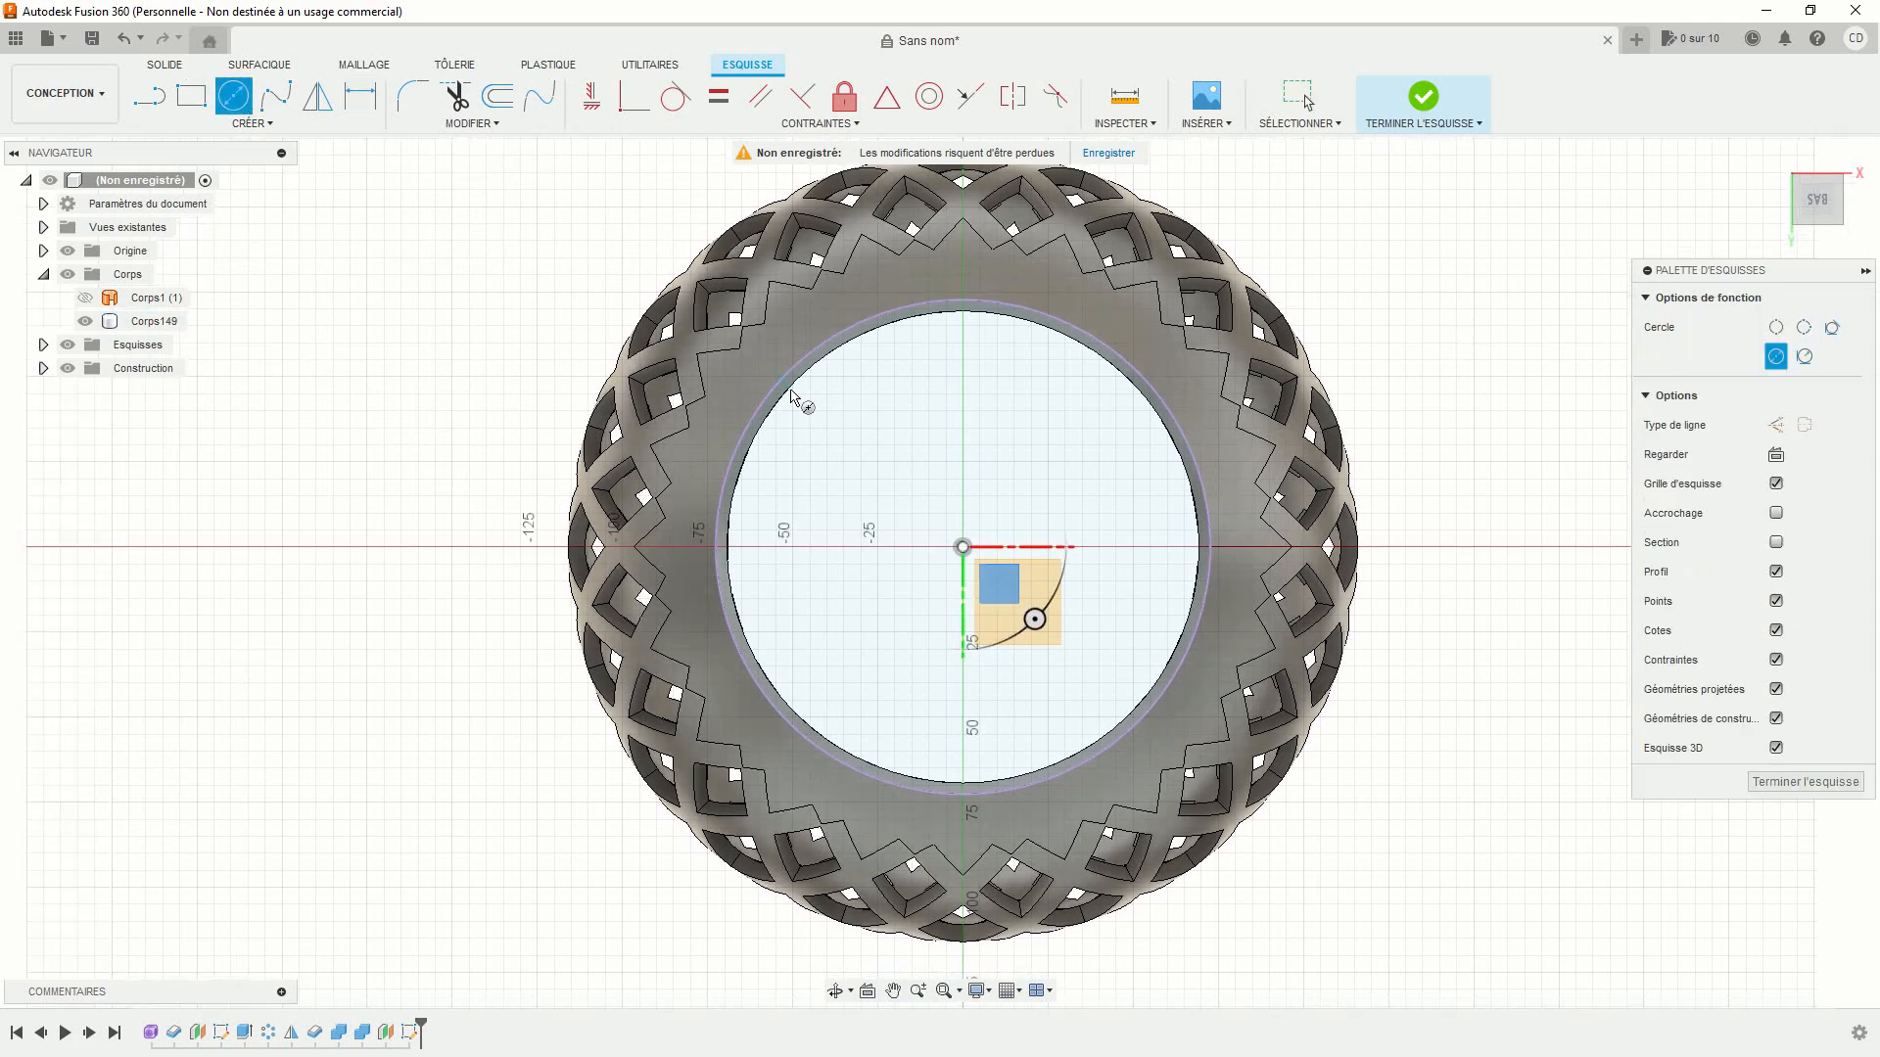
click(963, 546)
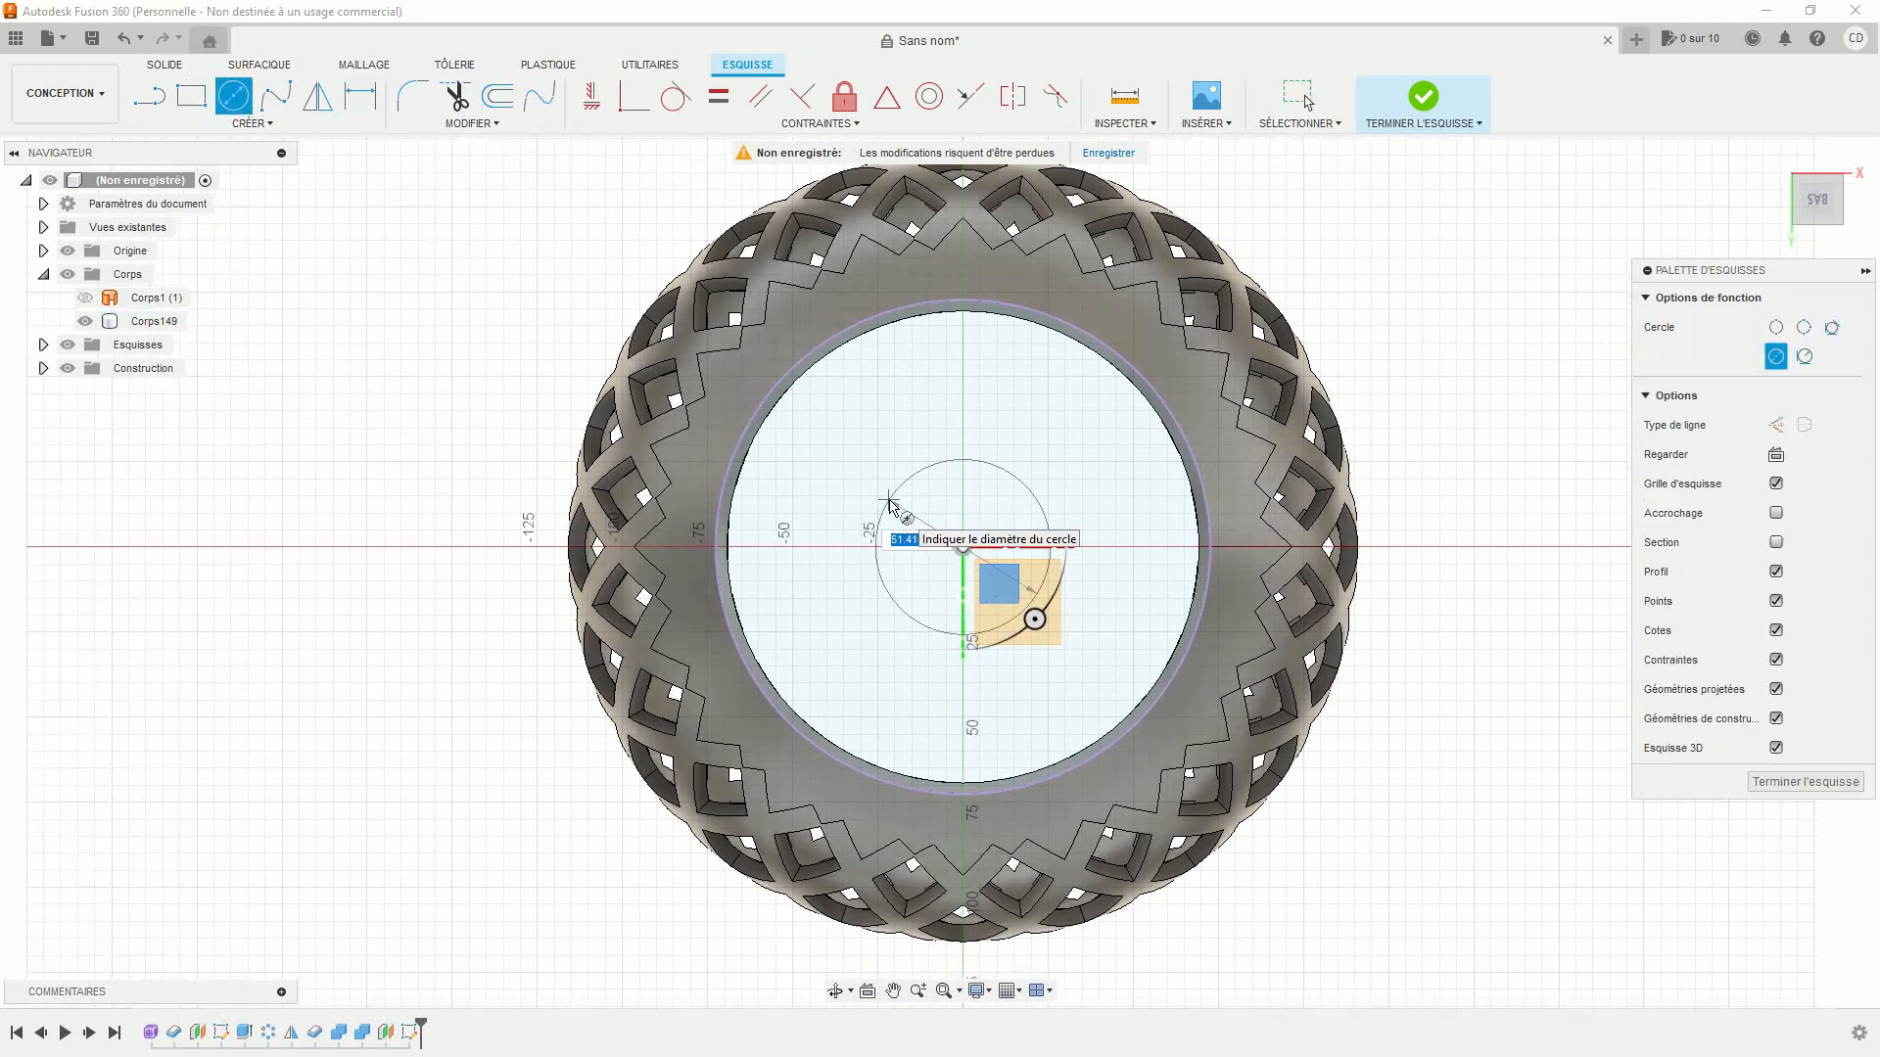
text(45)
key(Return)
key(Escape)
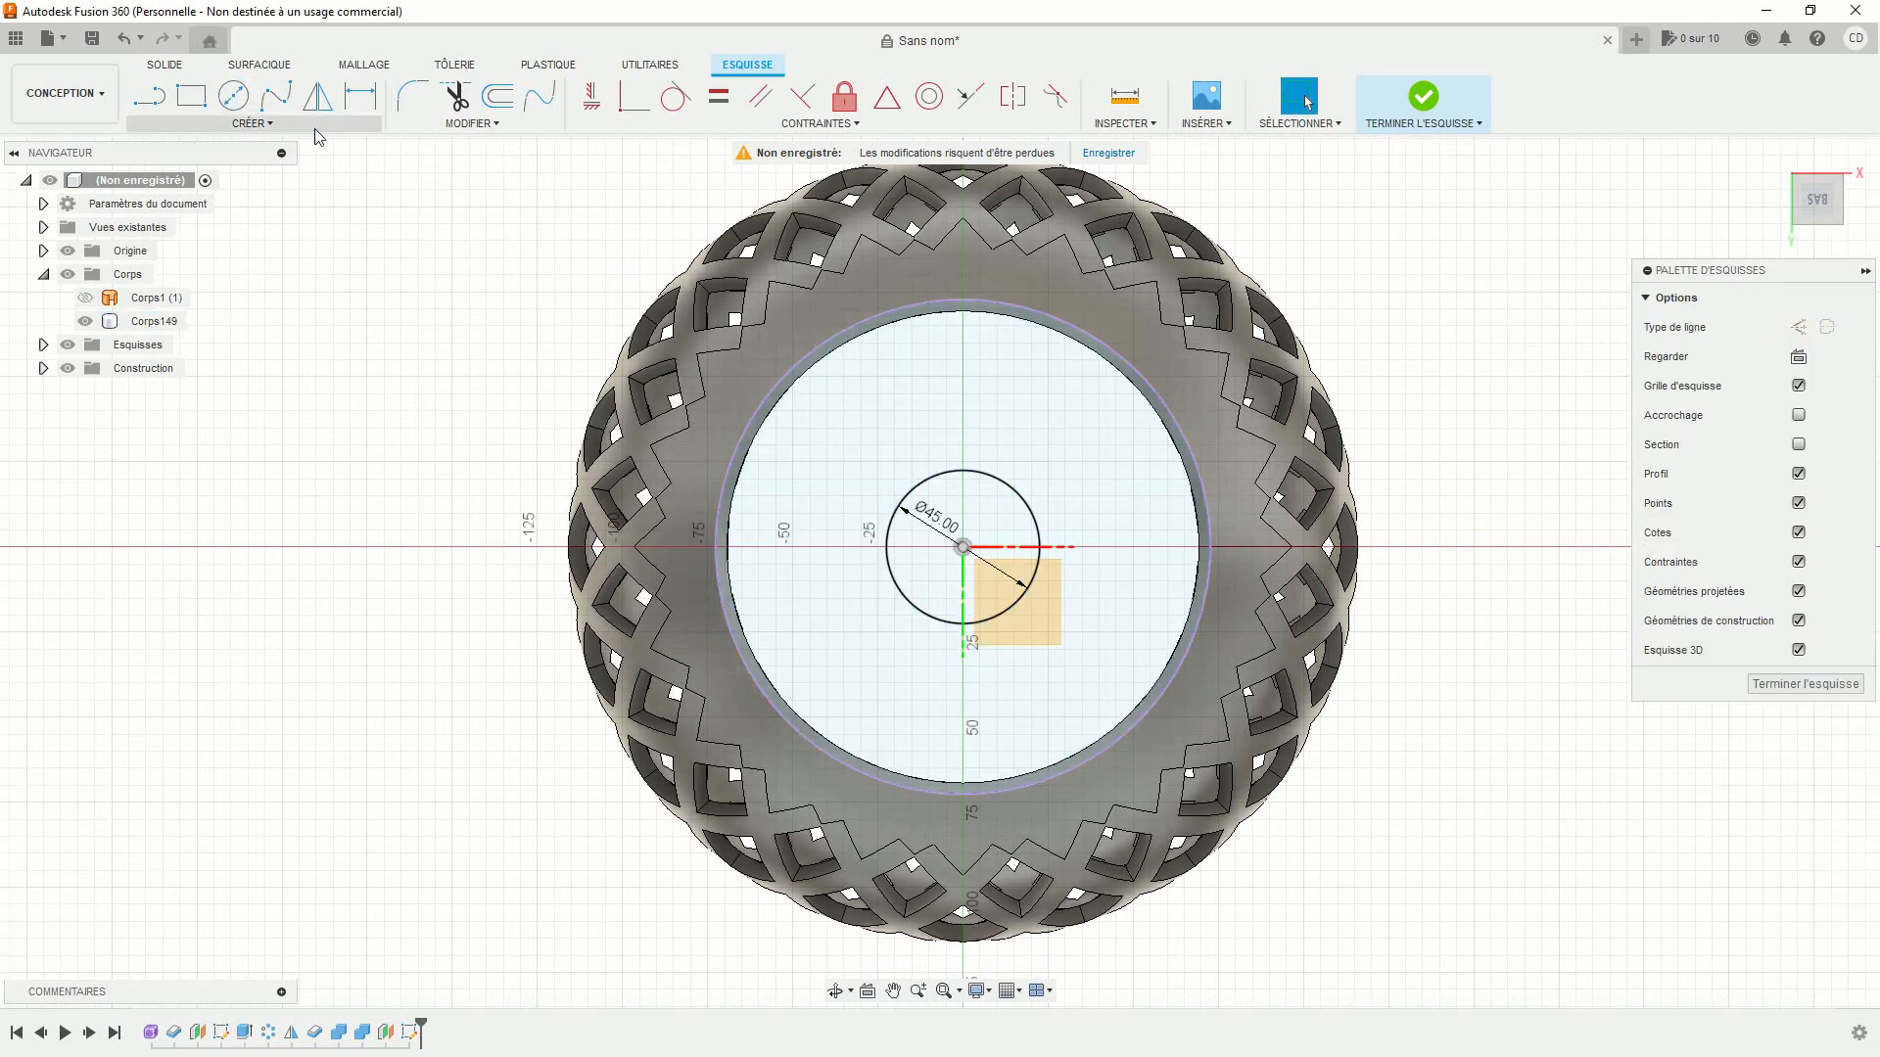
- Draw a concentric 70 mm diameter circle centred on the origin
click(233, 95)
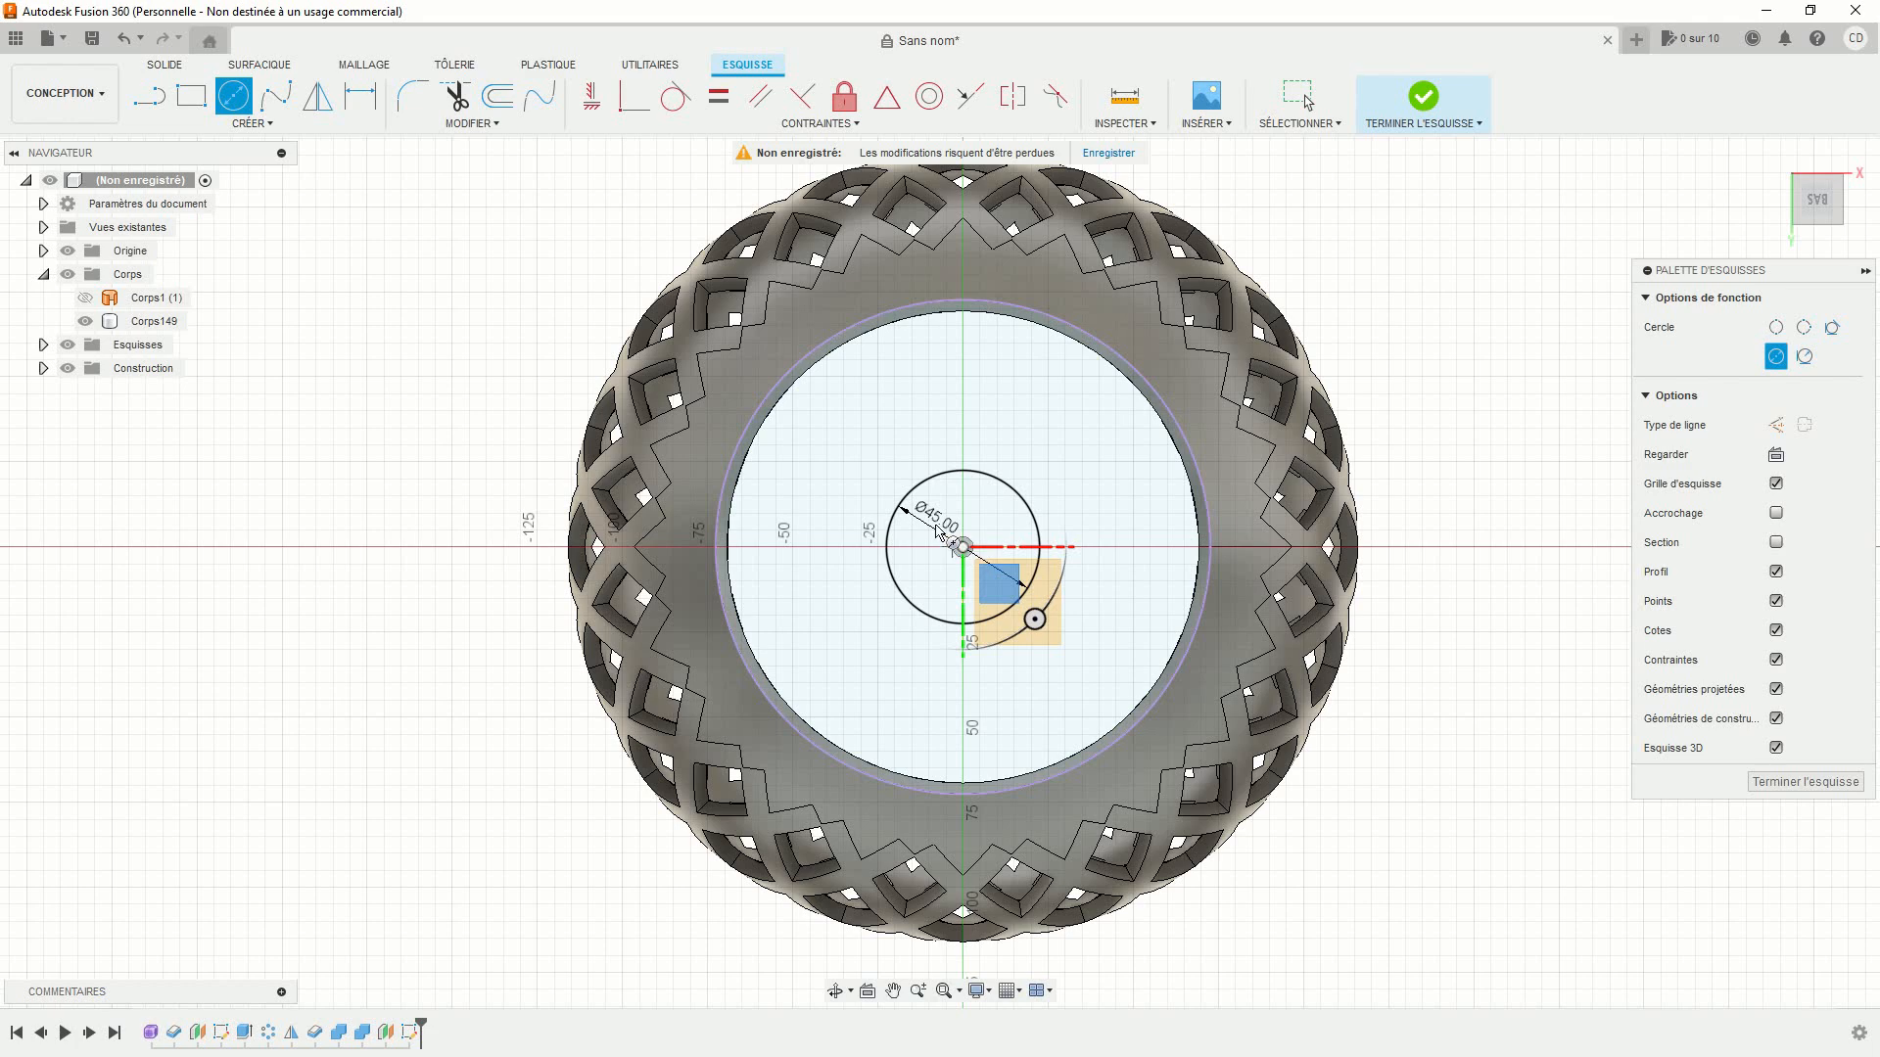
click(962, 546)
text(70)
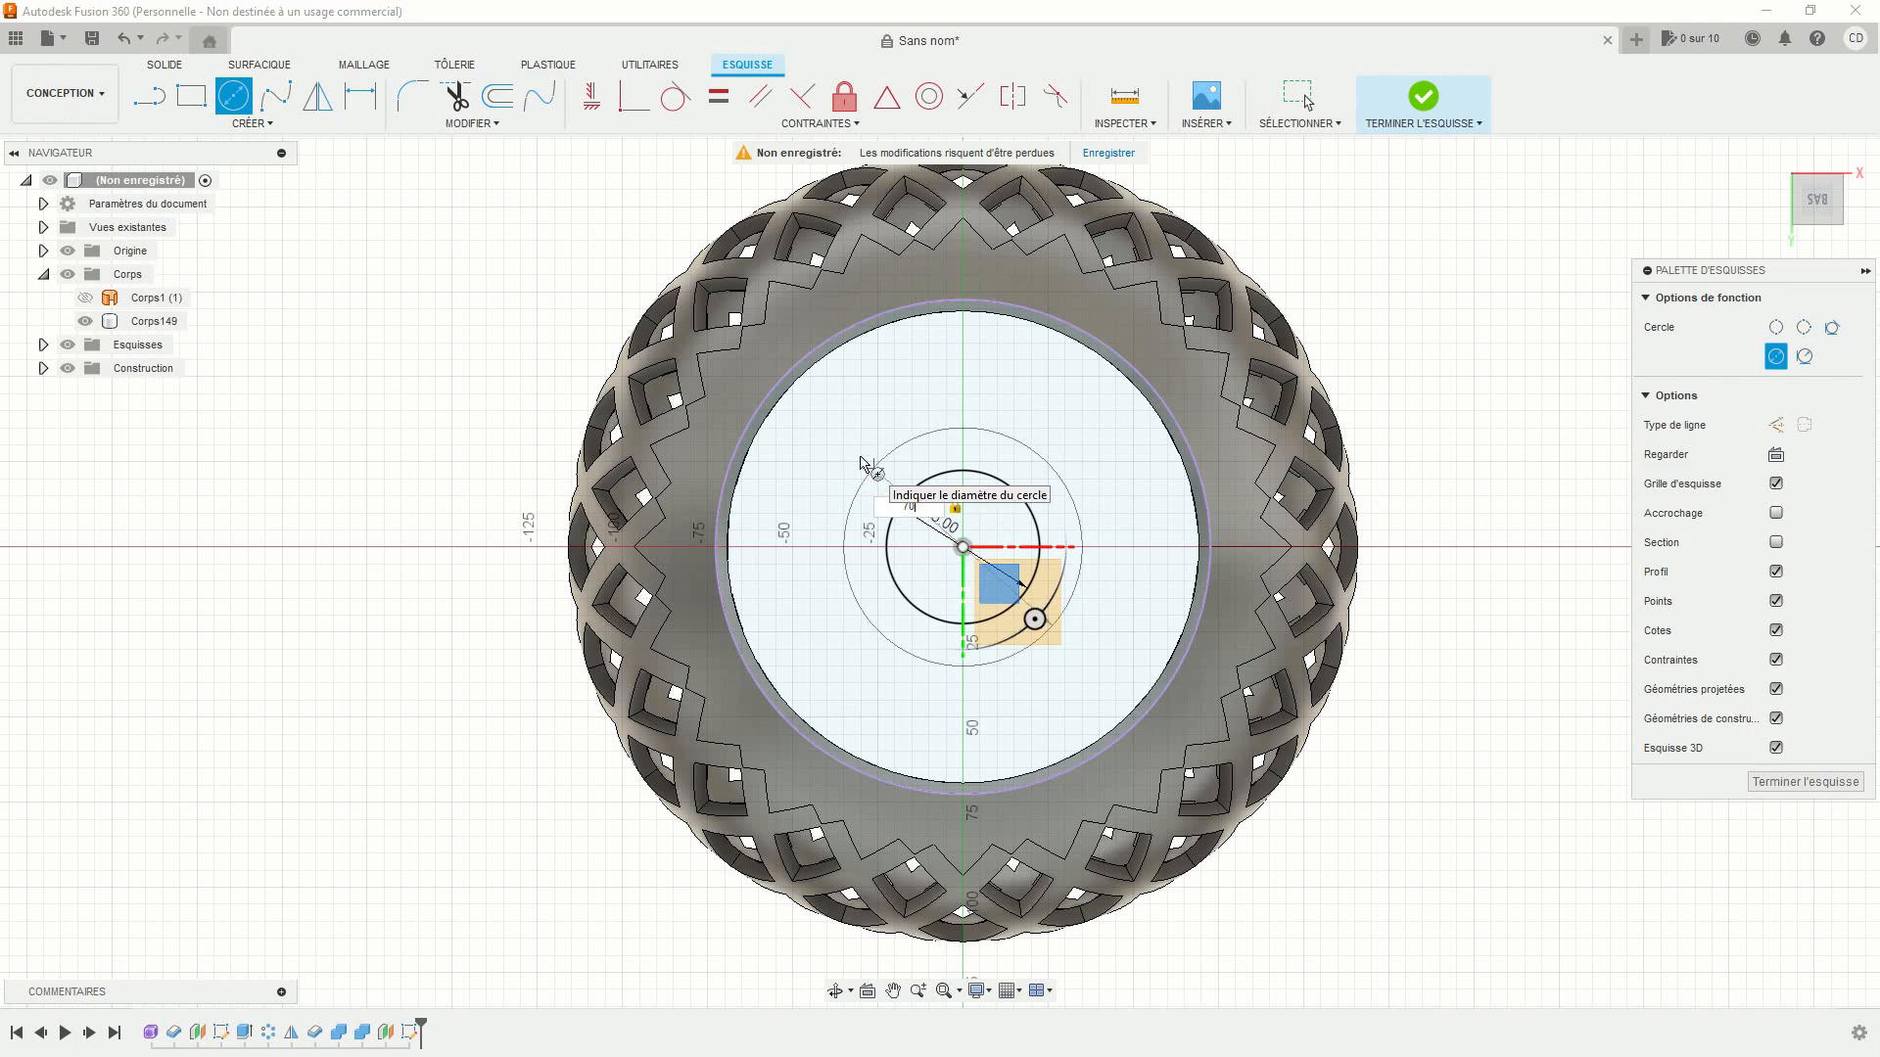
key(Return)
key(Escape)
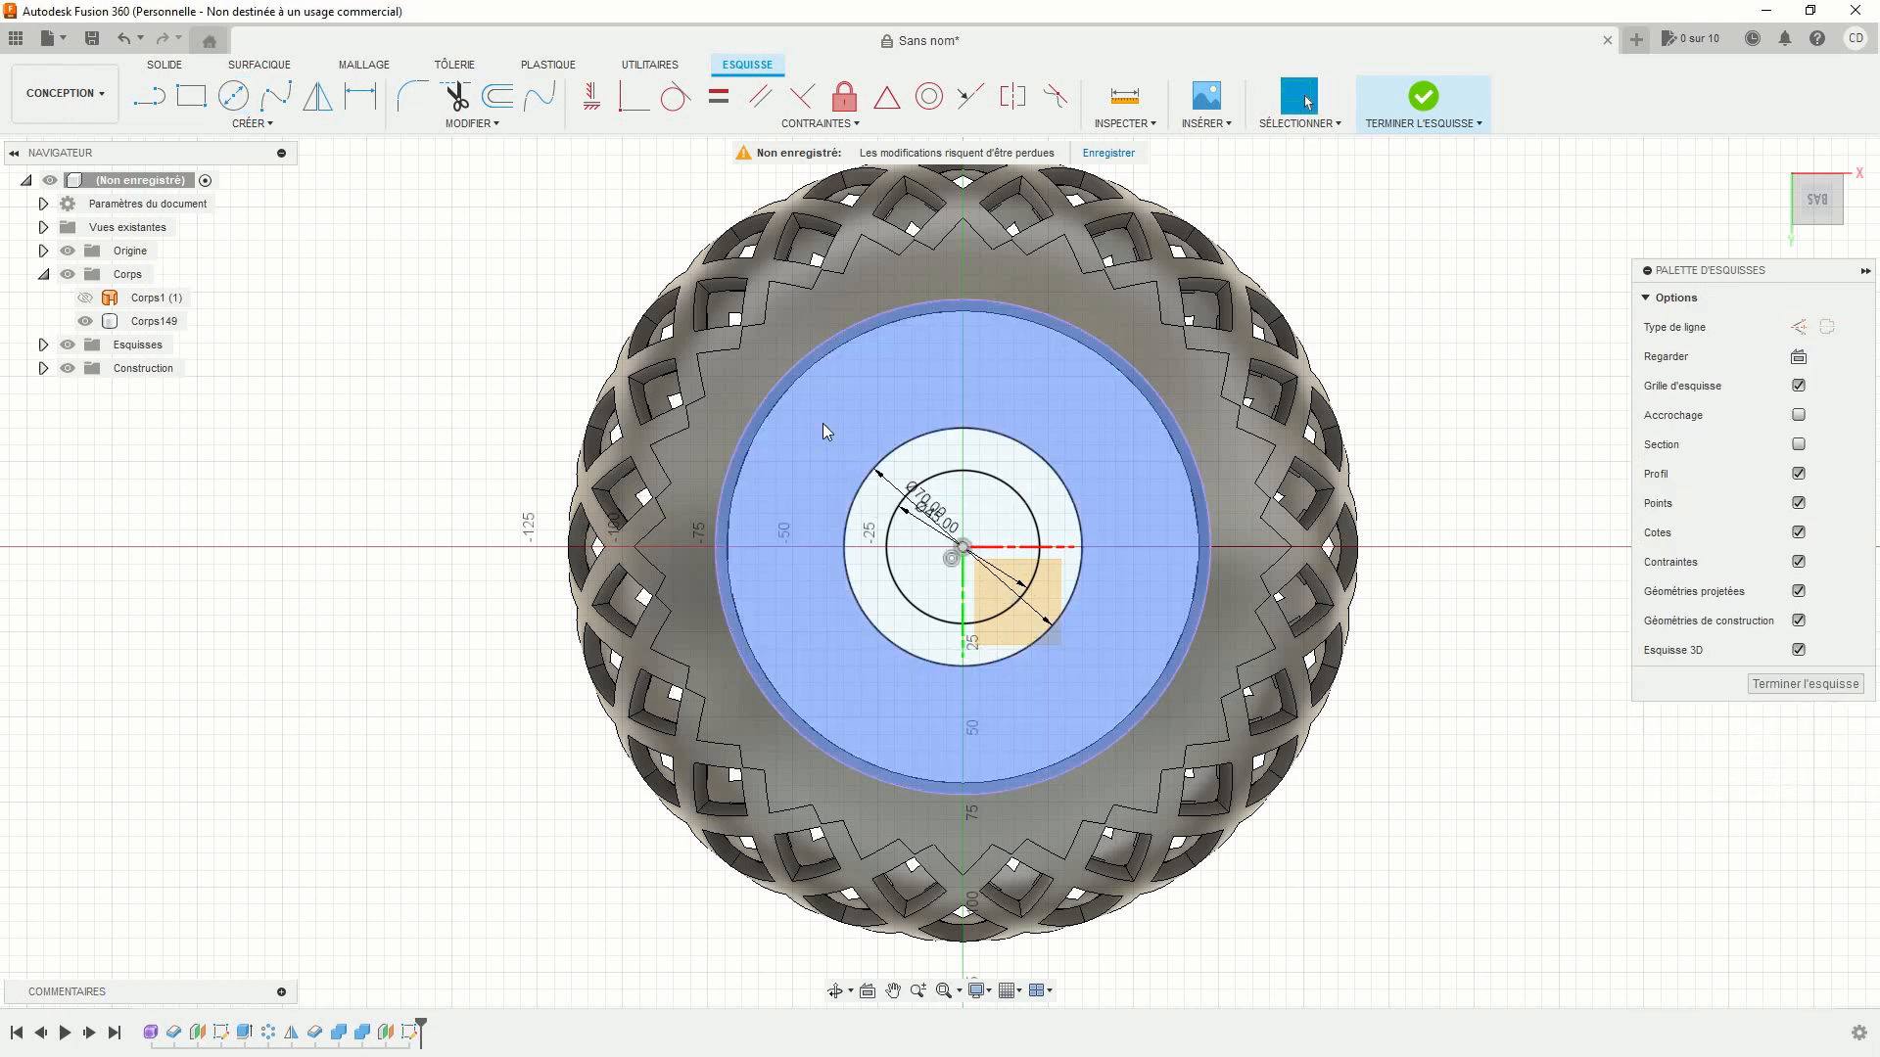
- Draw a concentric 120 mm diameter circle centred on the origin
click(245, 100)
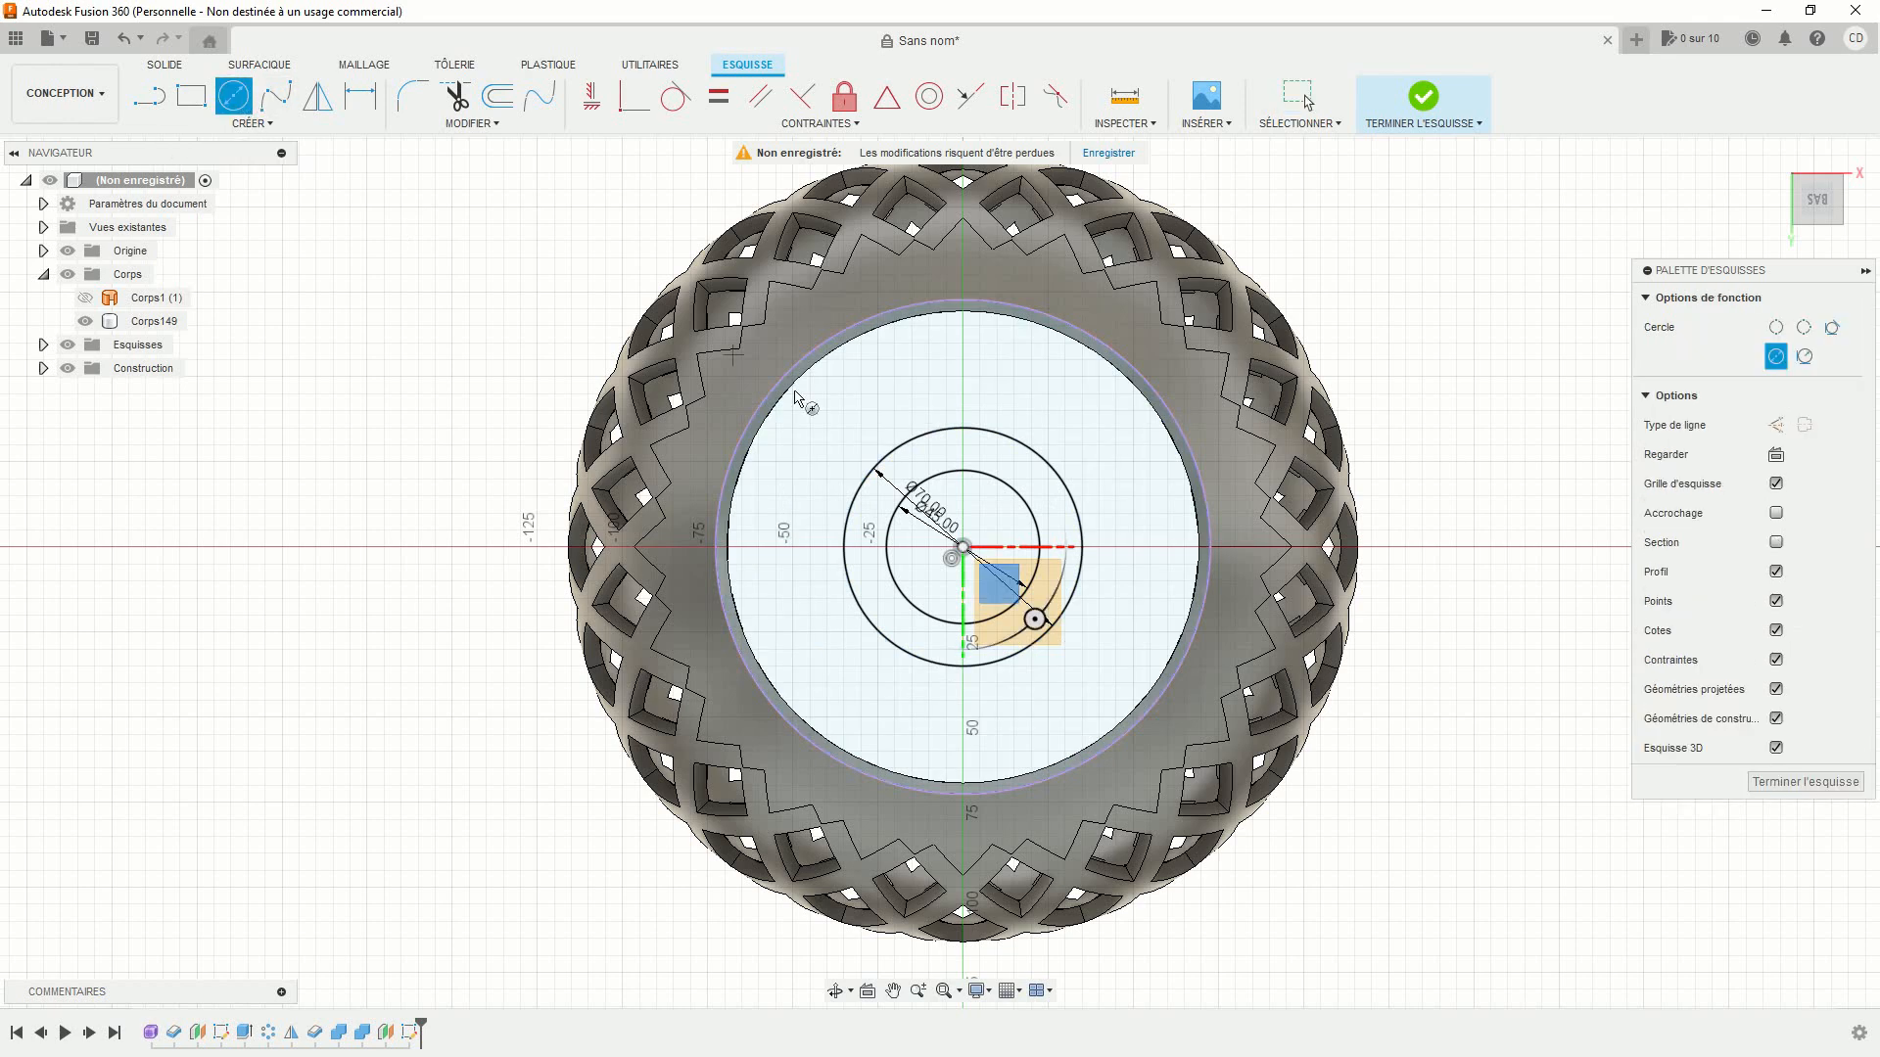
click(964, 547)
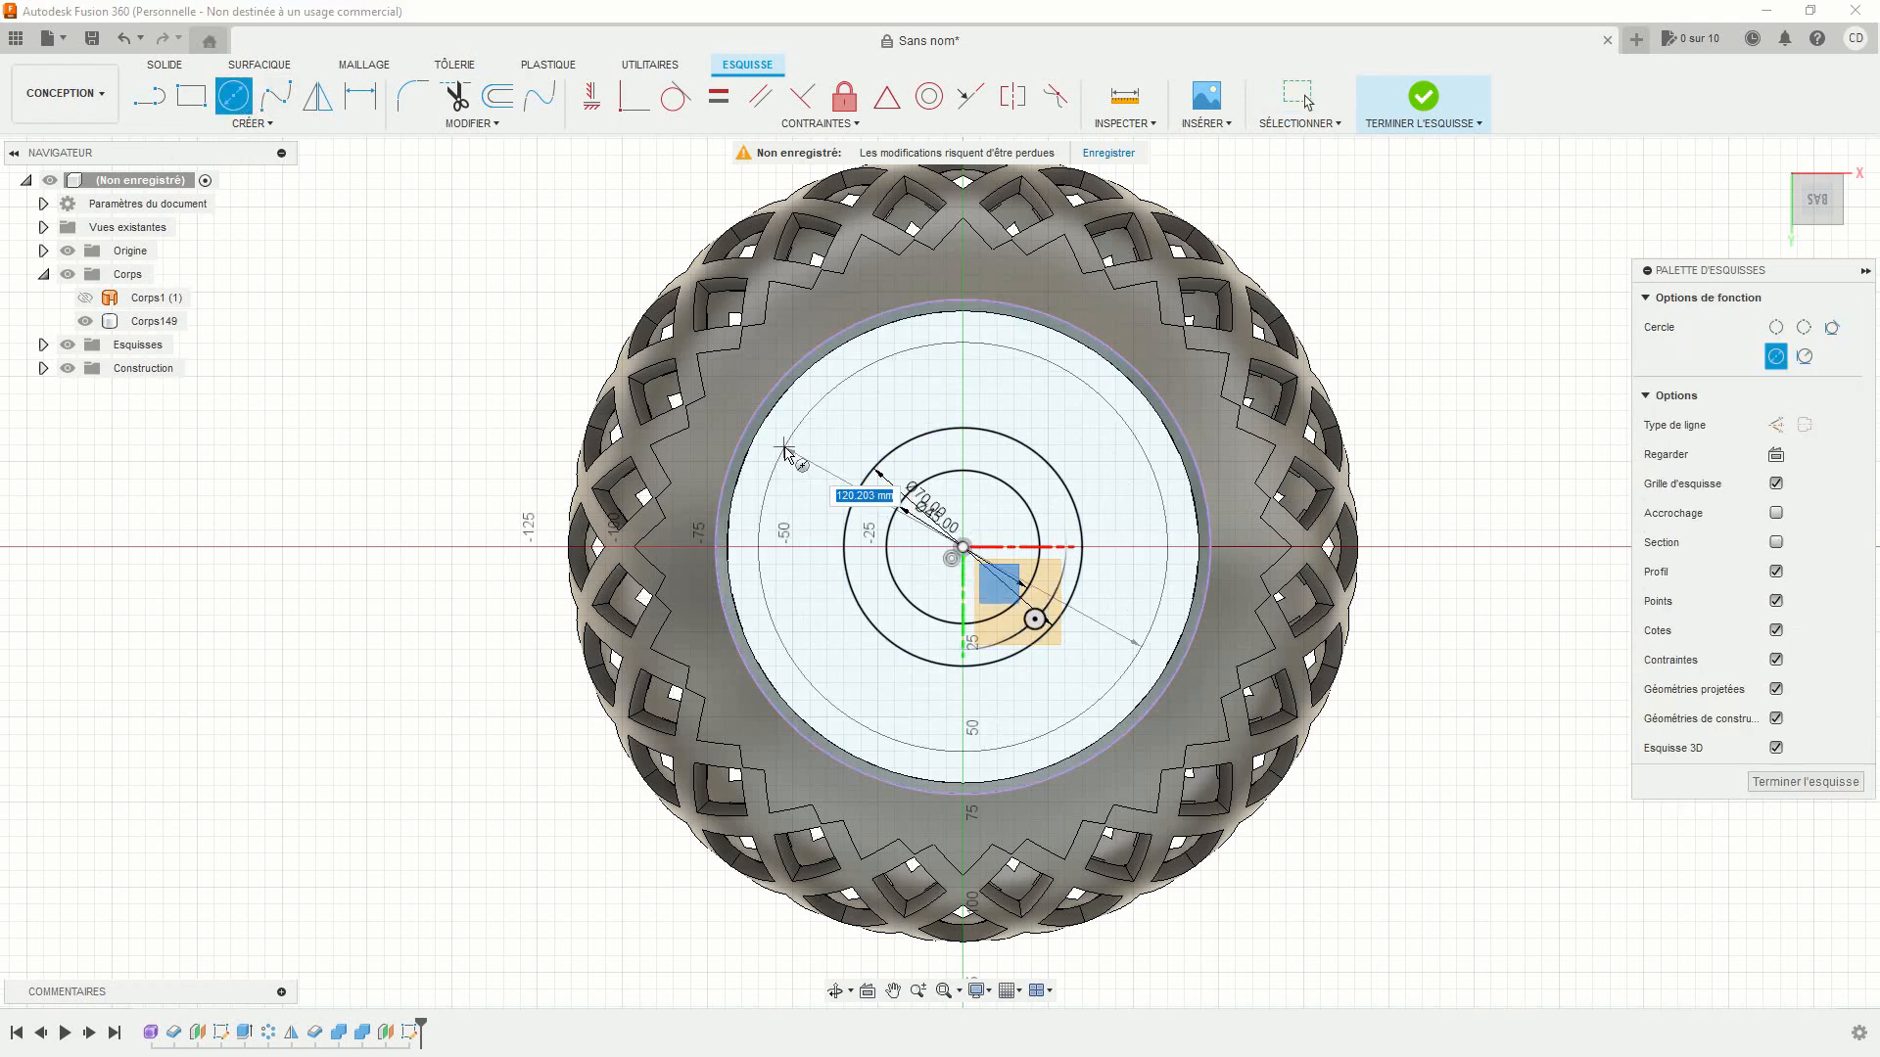
text(12)
key(Return)
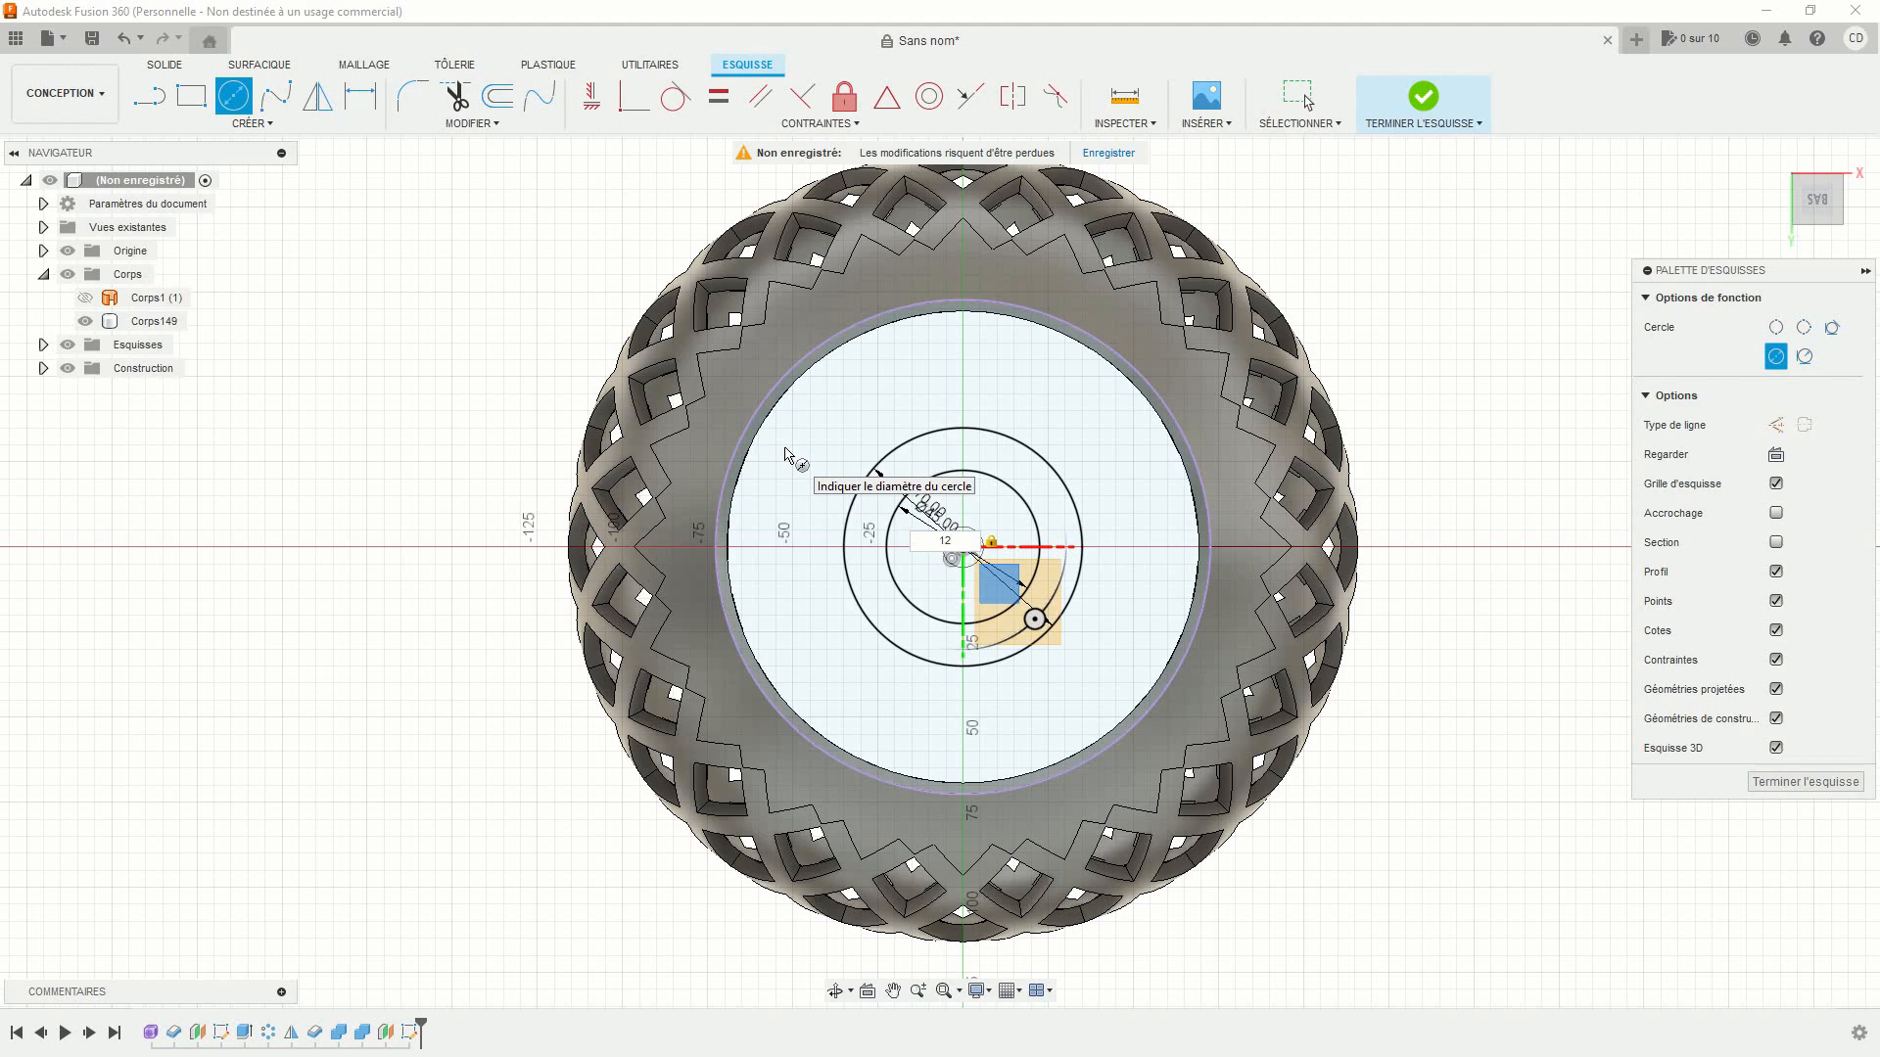
key(Return)
key(Escape)
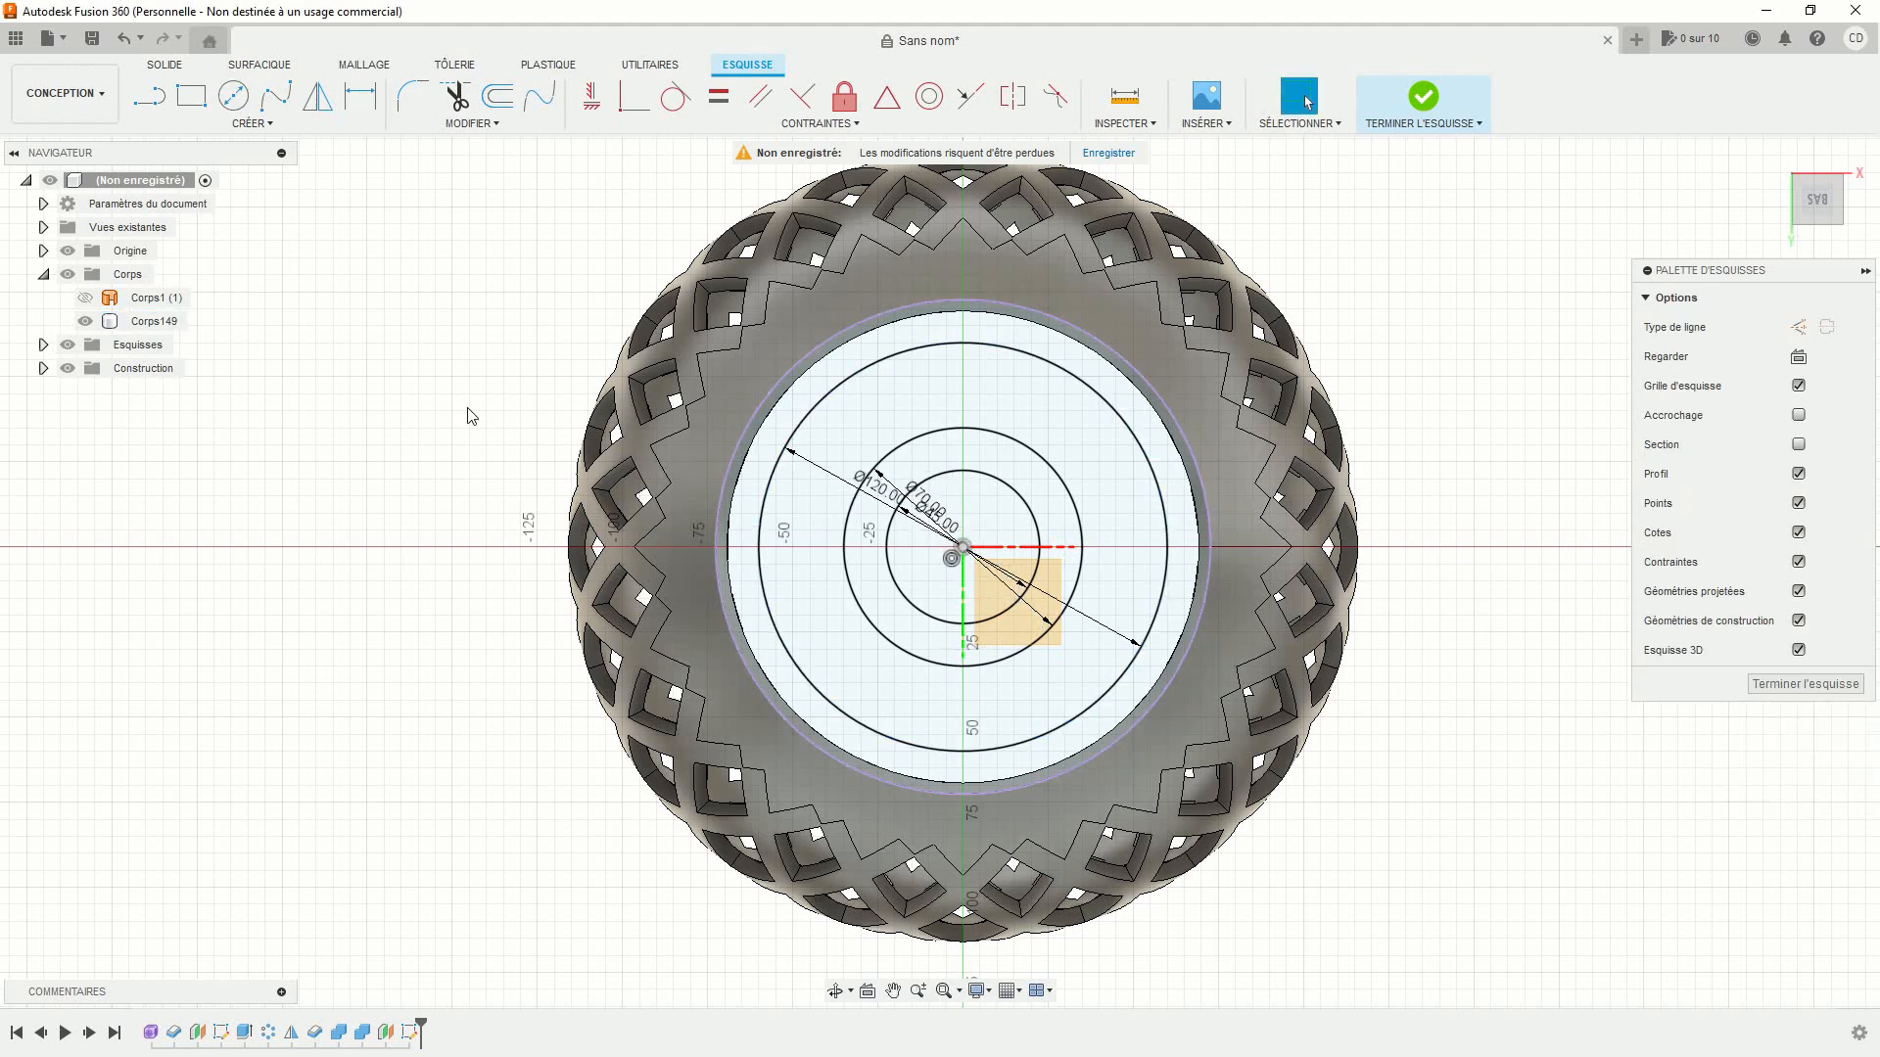
- Draw a horizontal line about 25 mm long from the 120 mm circle to the 70 mm circle, just beside the X axis
key(l)
scroll(588, 458, up, 2)
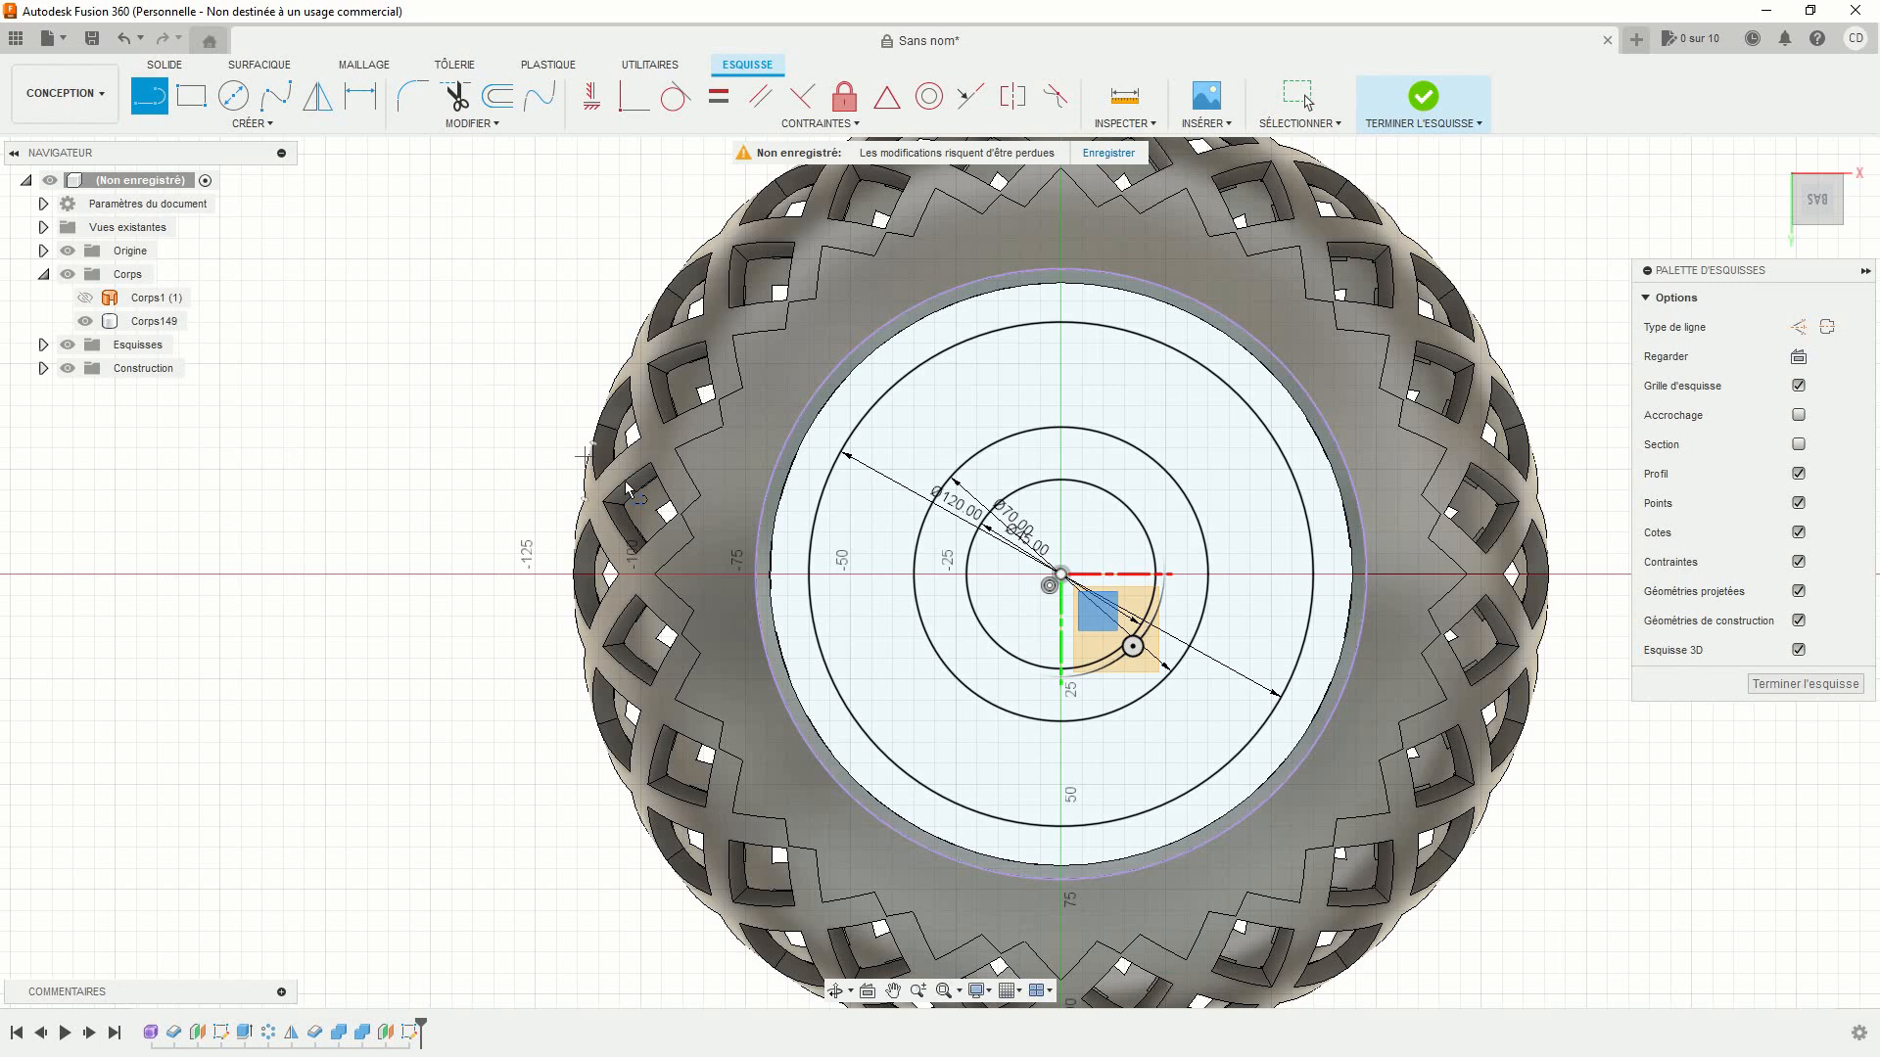
click(810, 595)
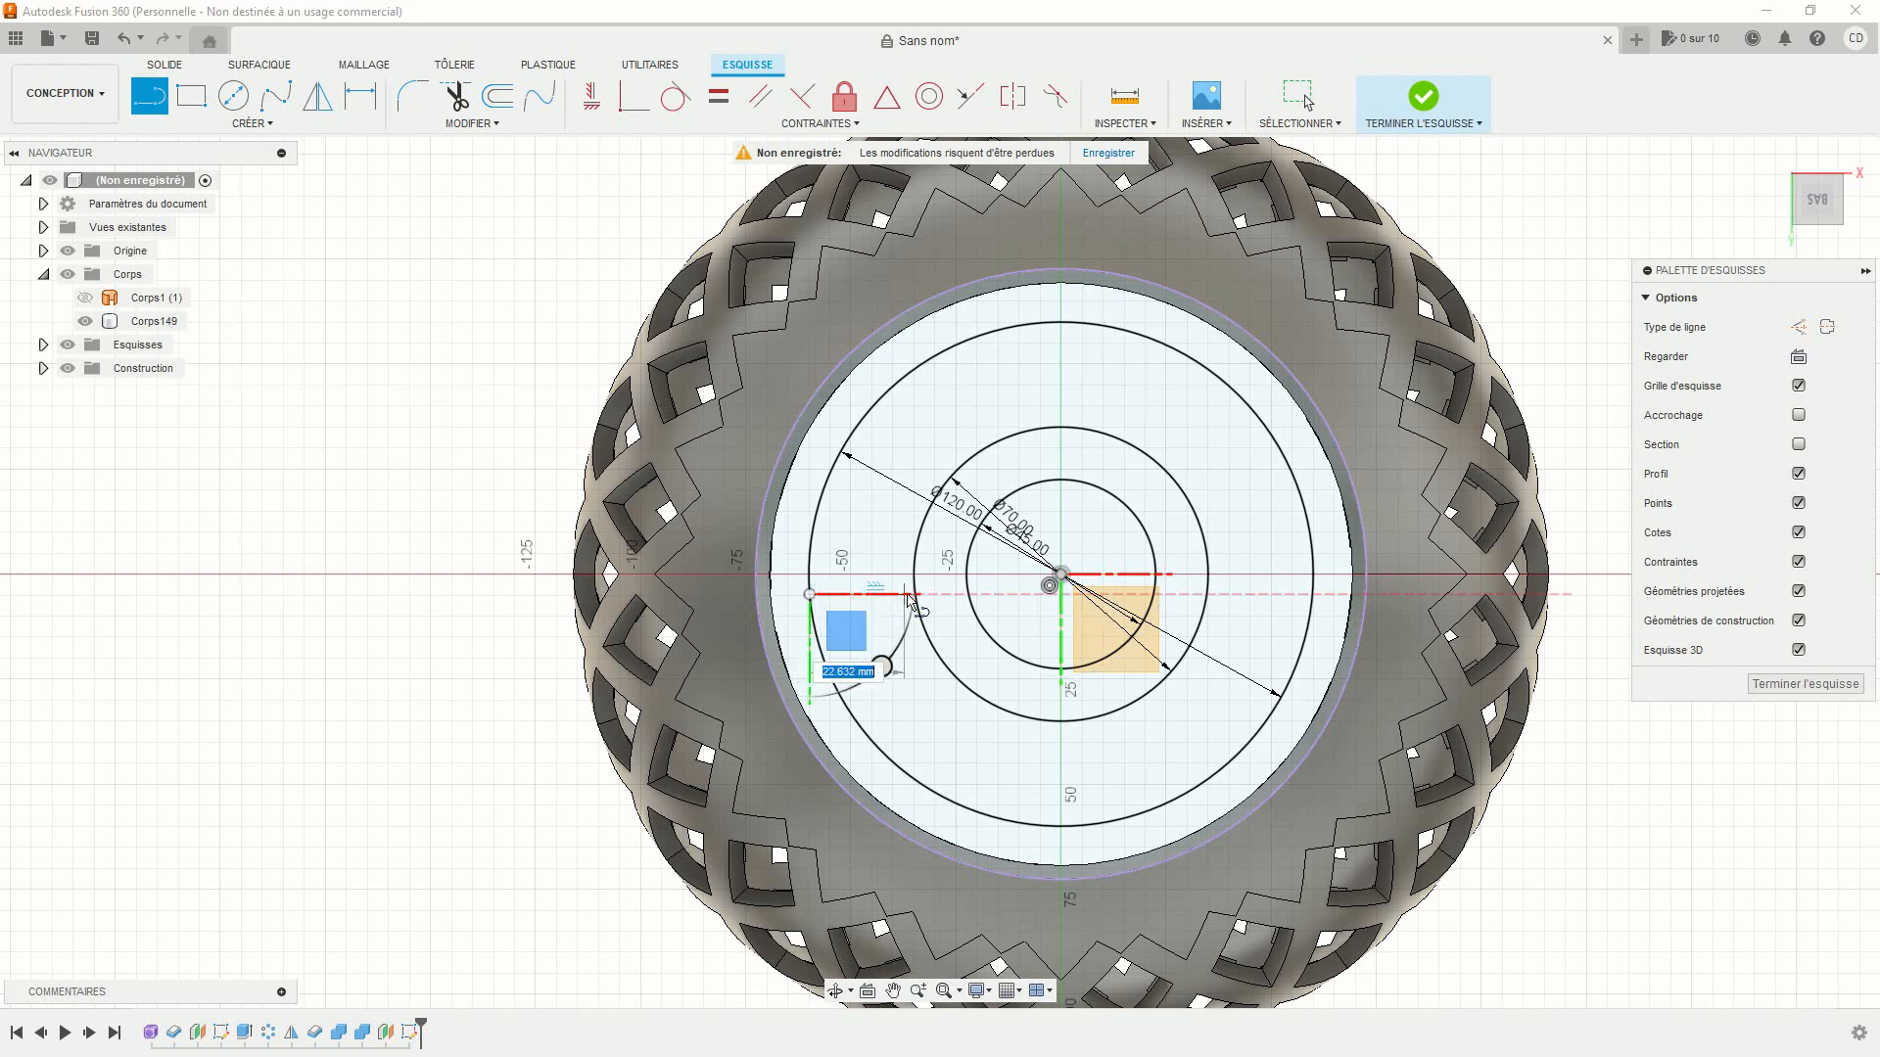
scroll(910, 600, up, 2)
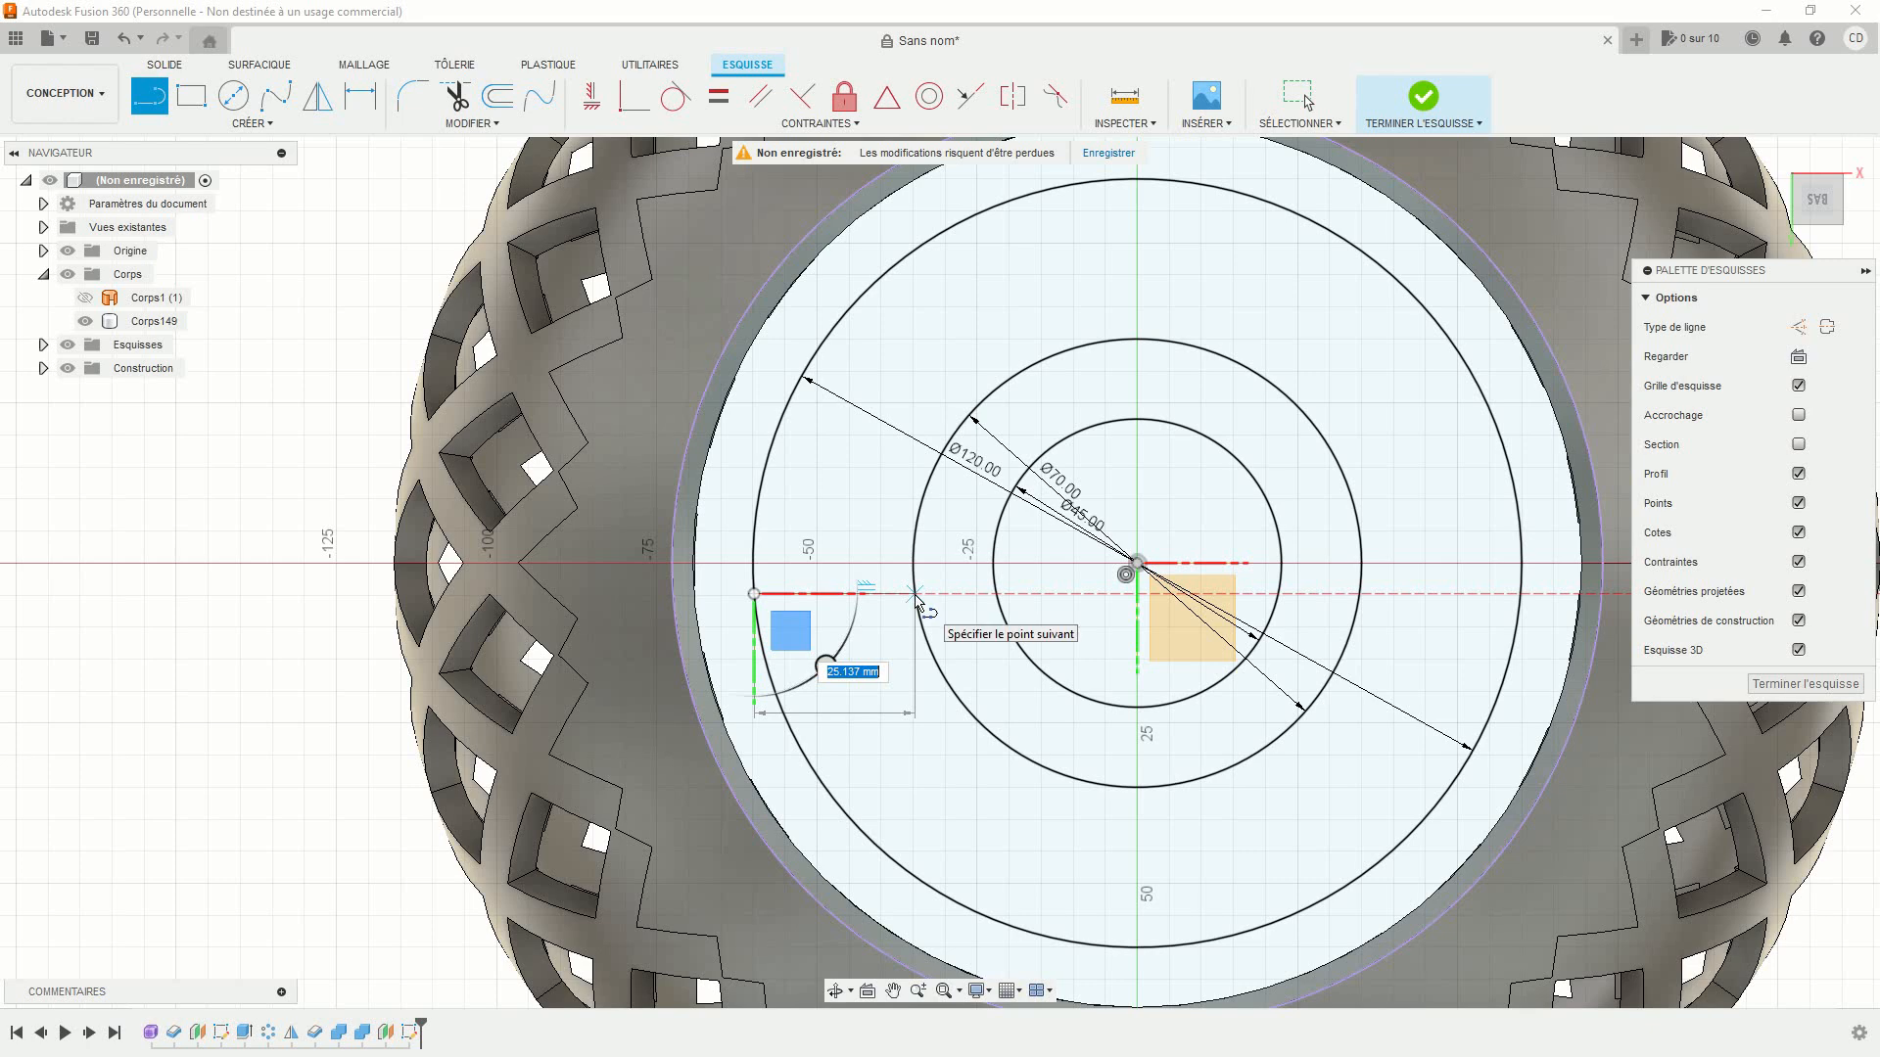
click(916, 595)
key(Escape)
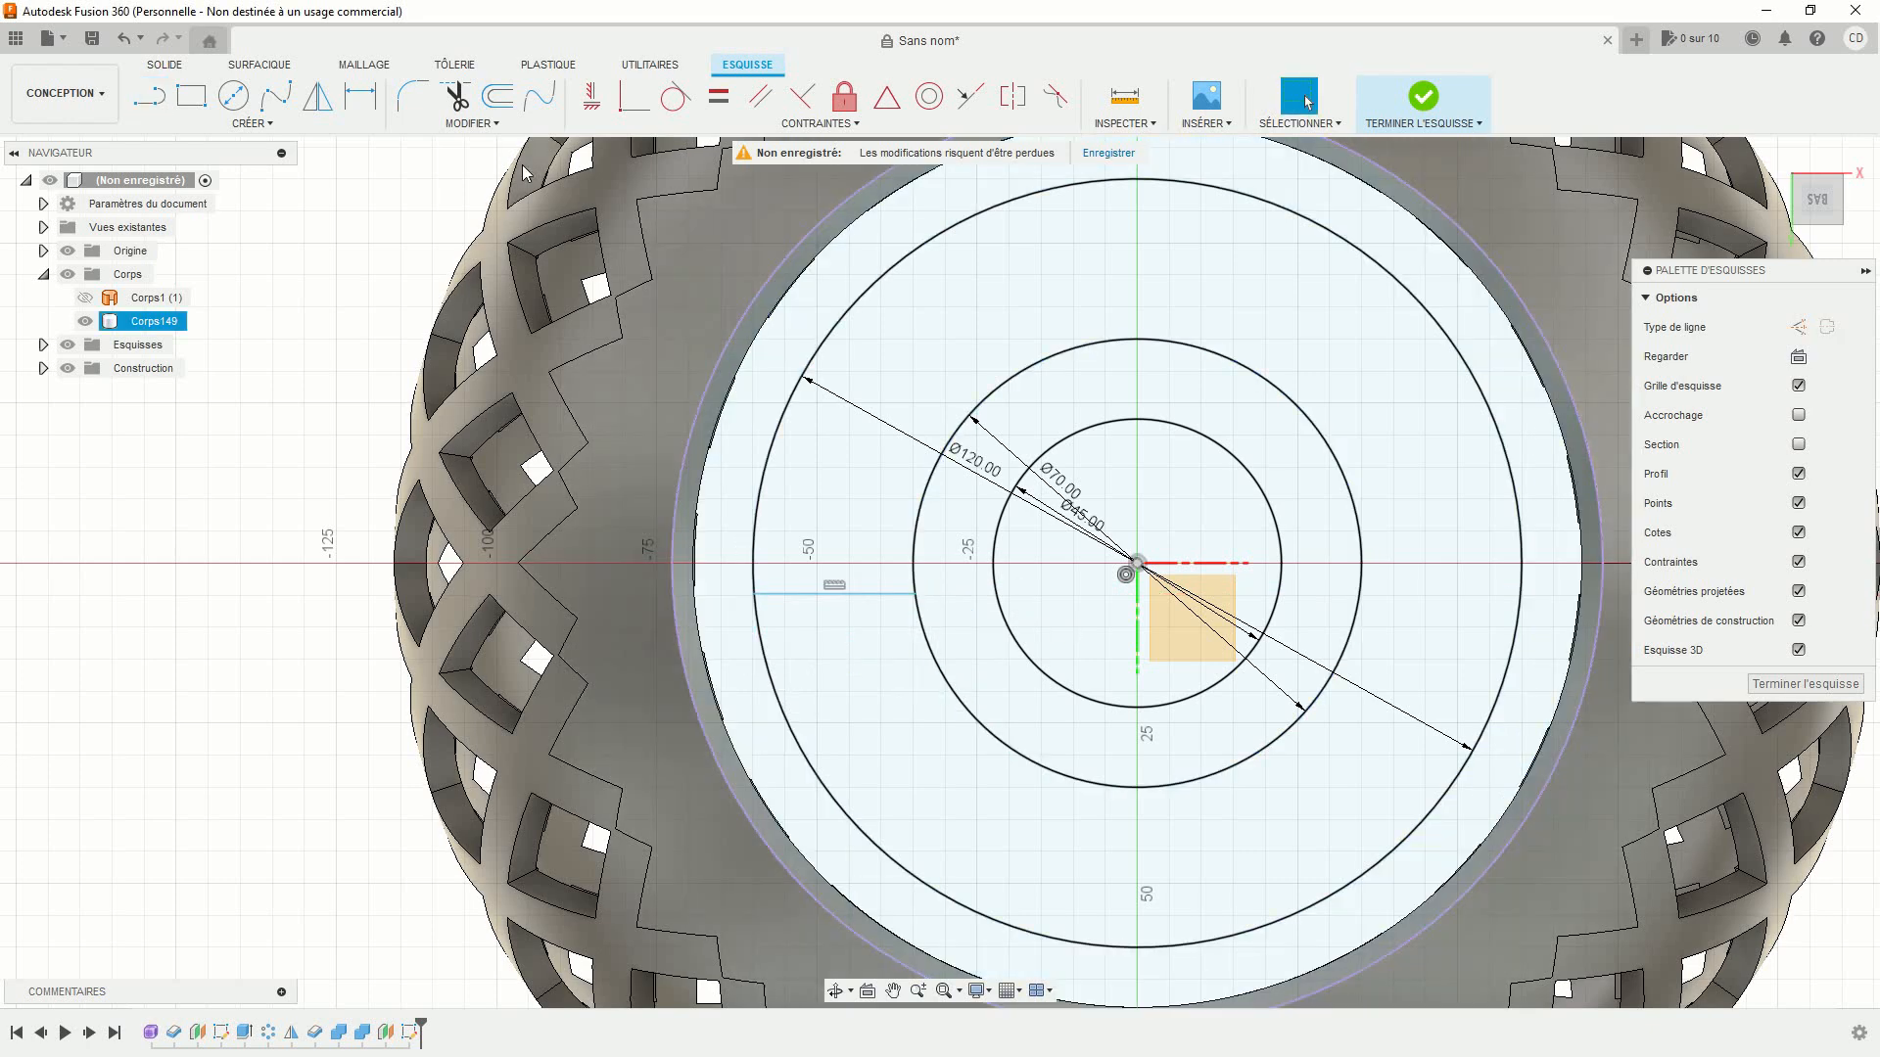
- Dimension the horizontal line's distance from the X axis as 5 mm
click(360, 95)
click(893, 593)
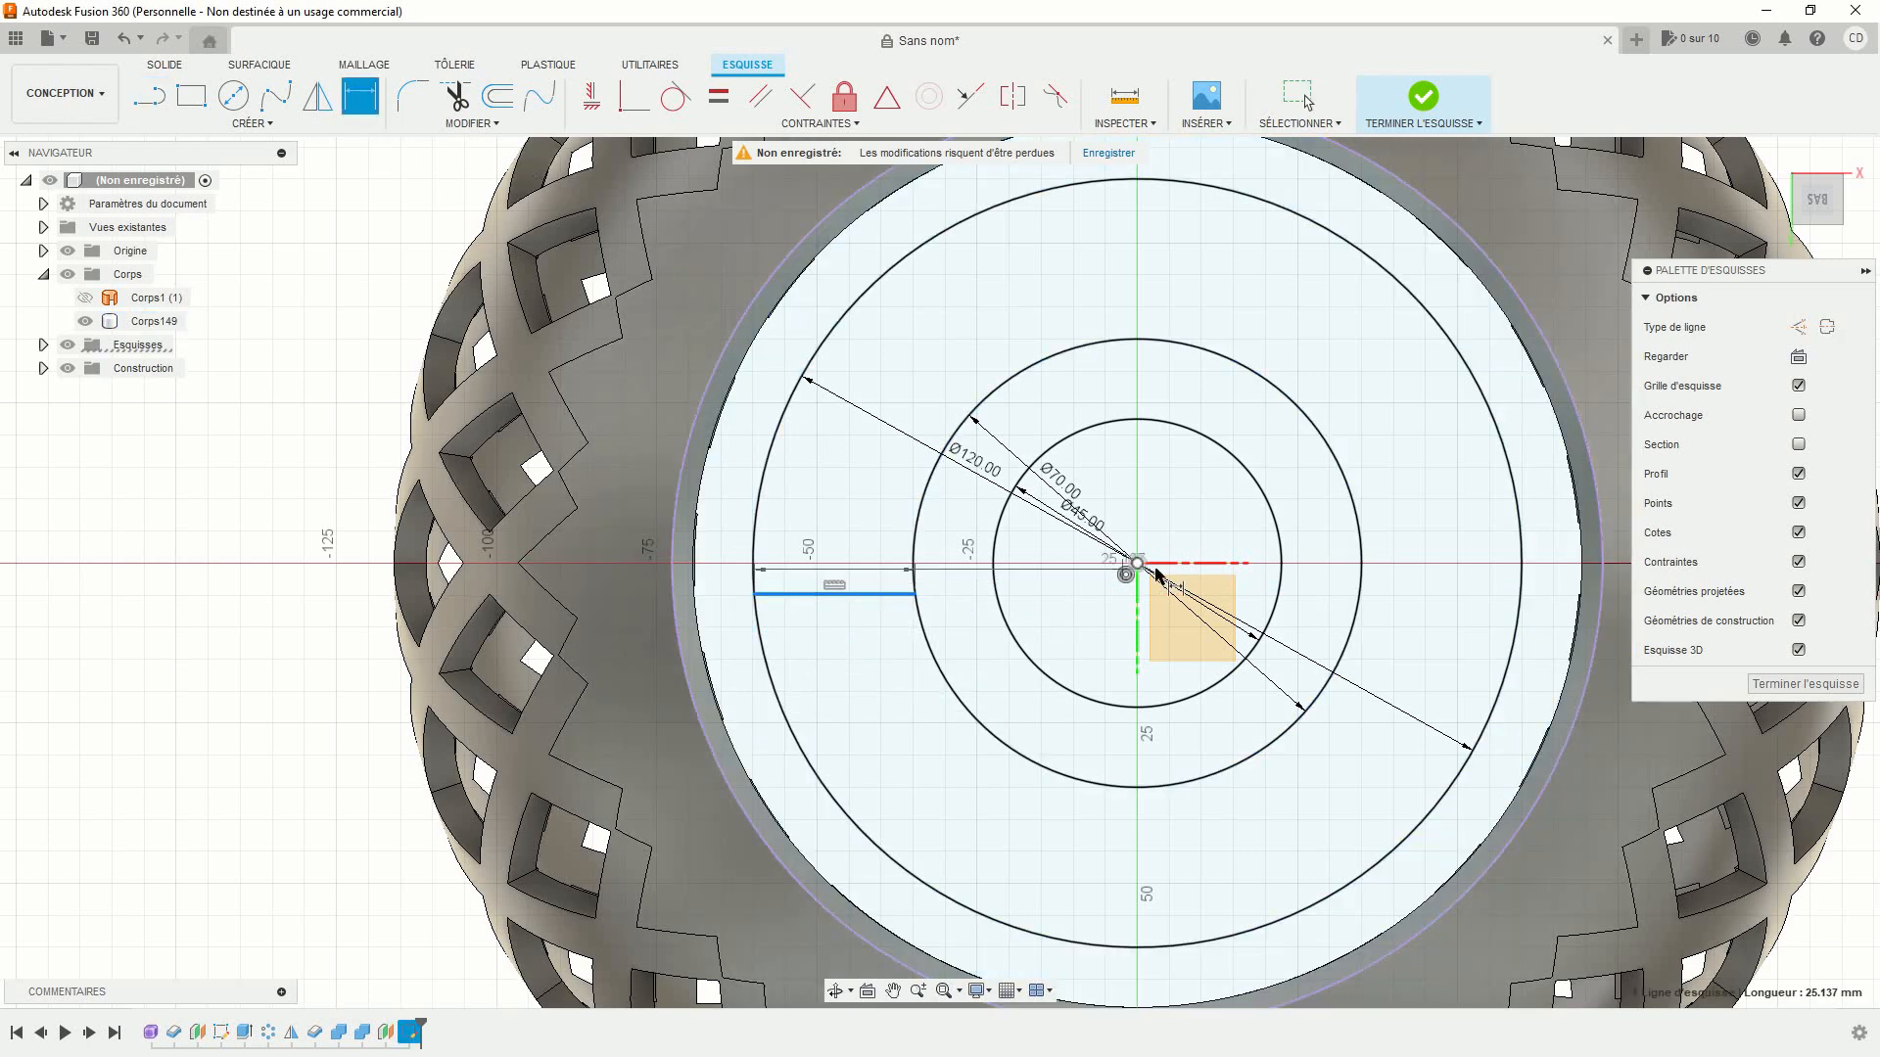
click(1189, 563)
click(969, 643)
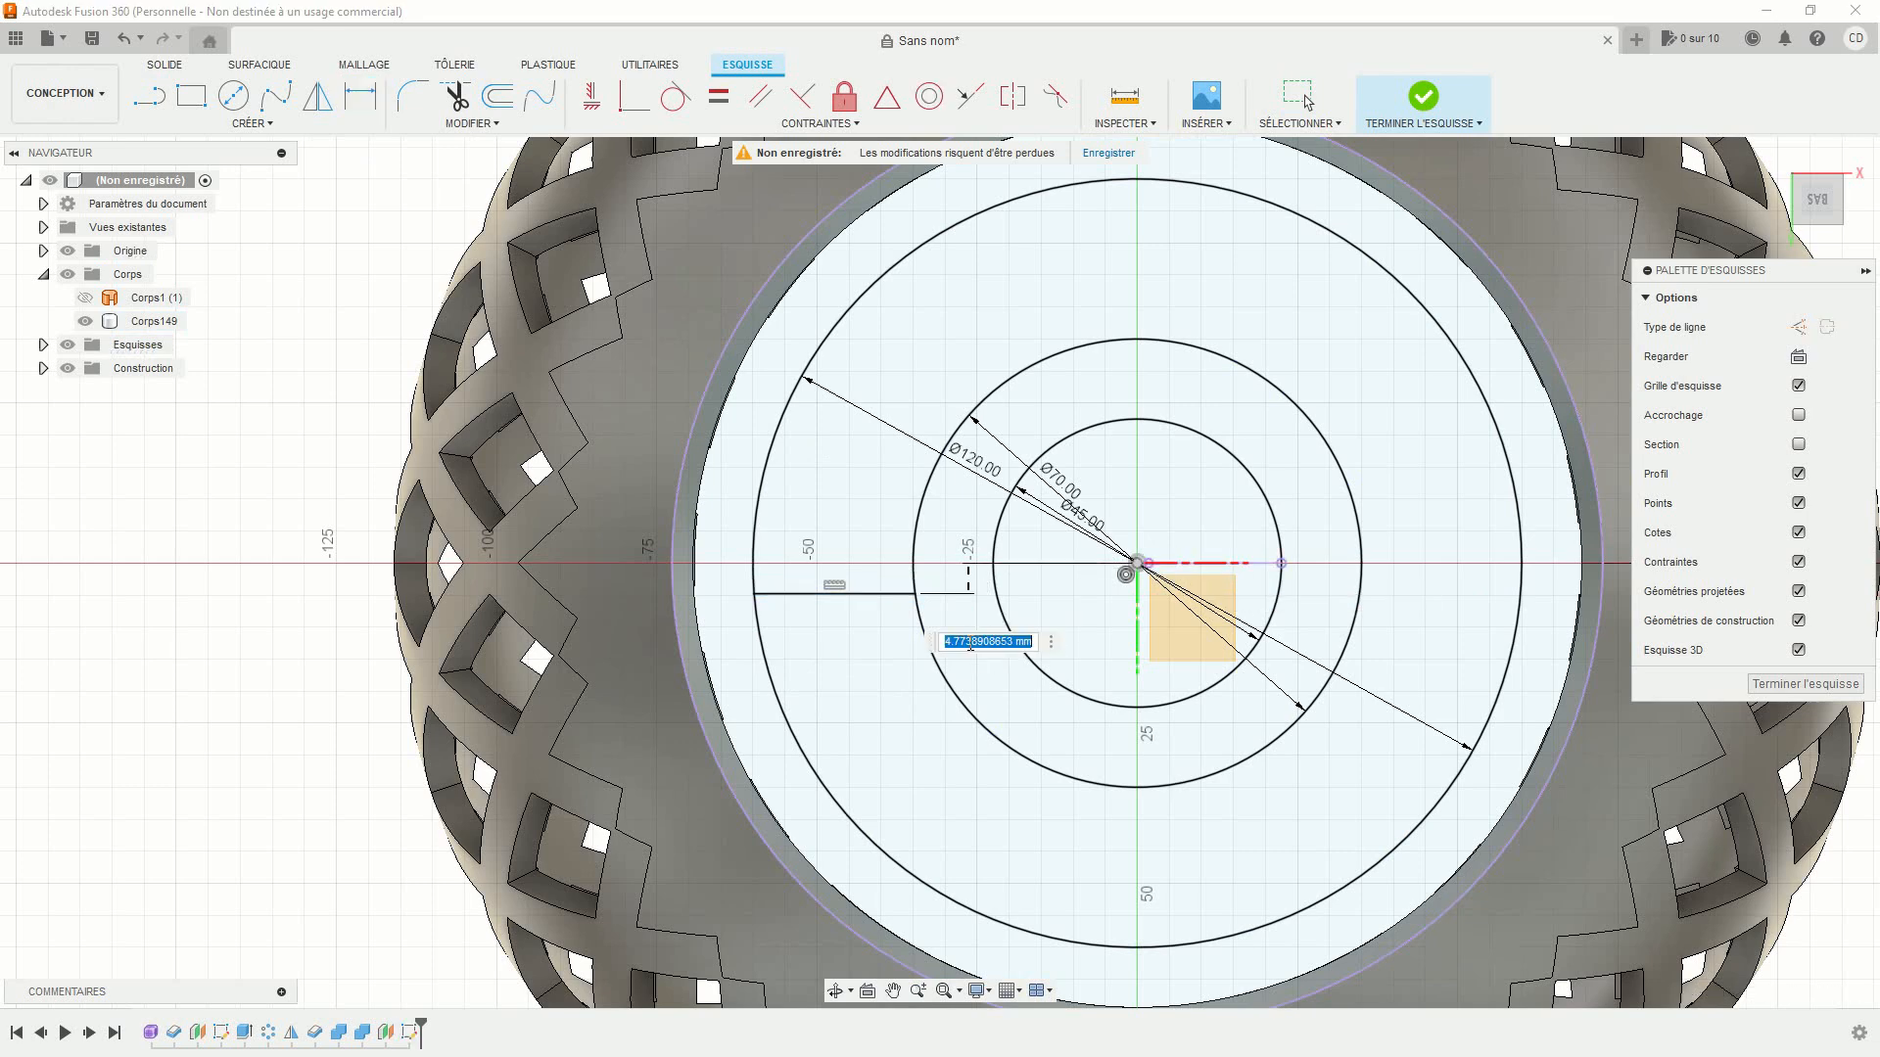
text(5)
key(Return)
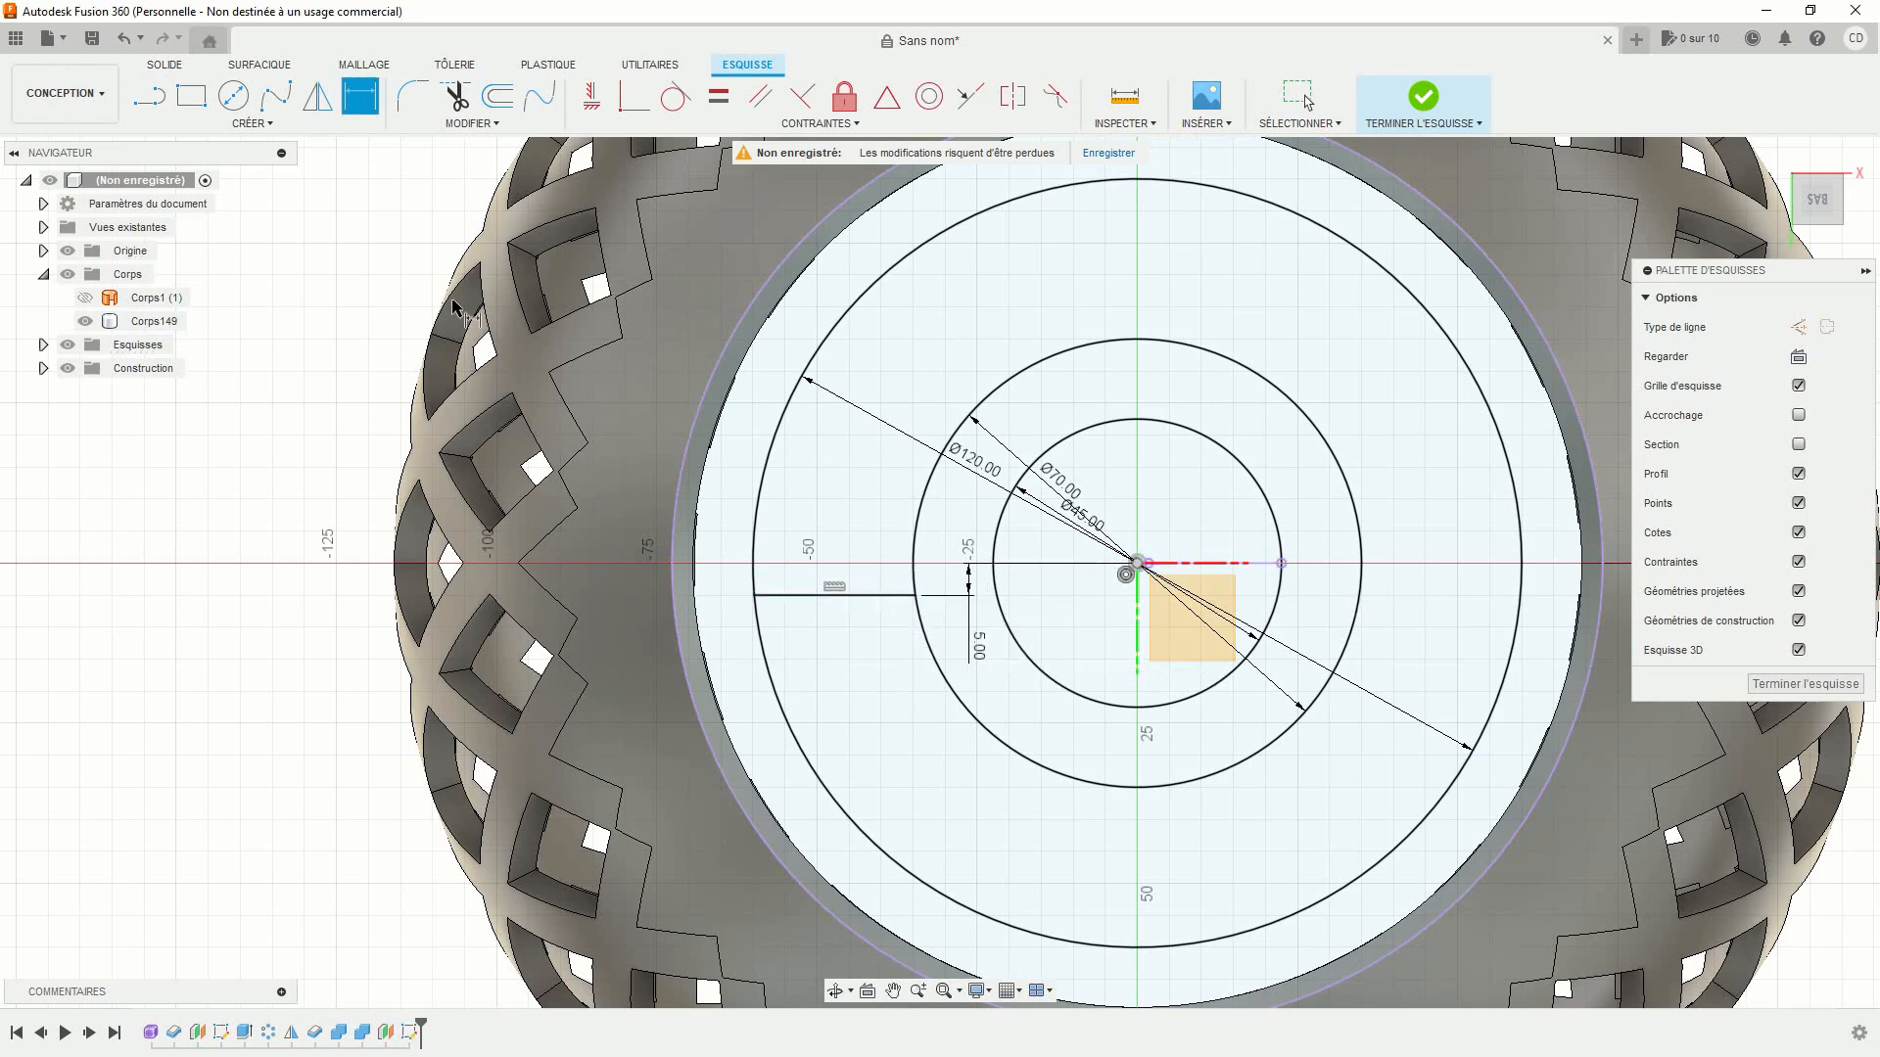
- Mirror the horizontal line across the X axis to form both sides of a spoke
click(318, 95)
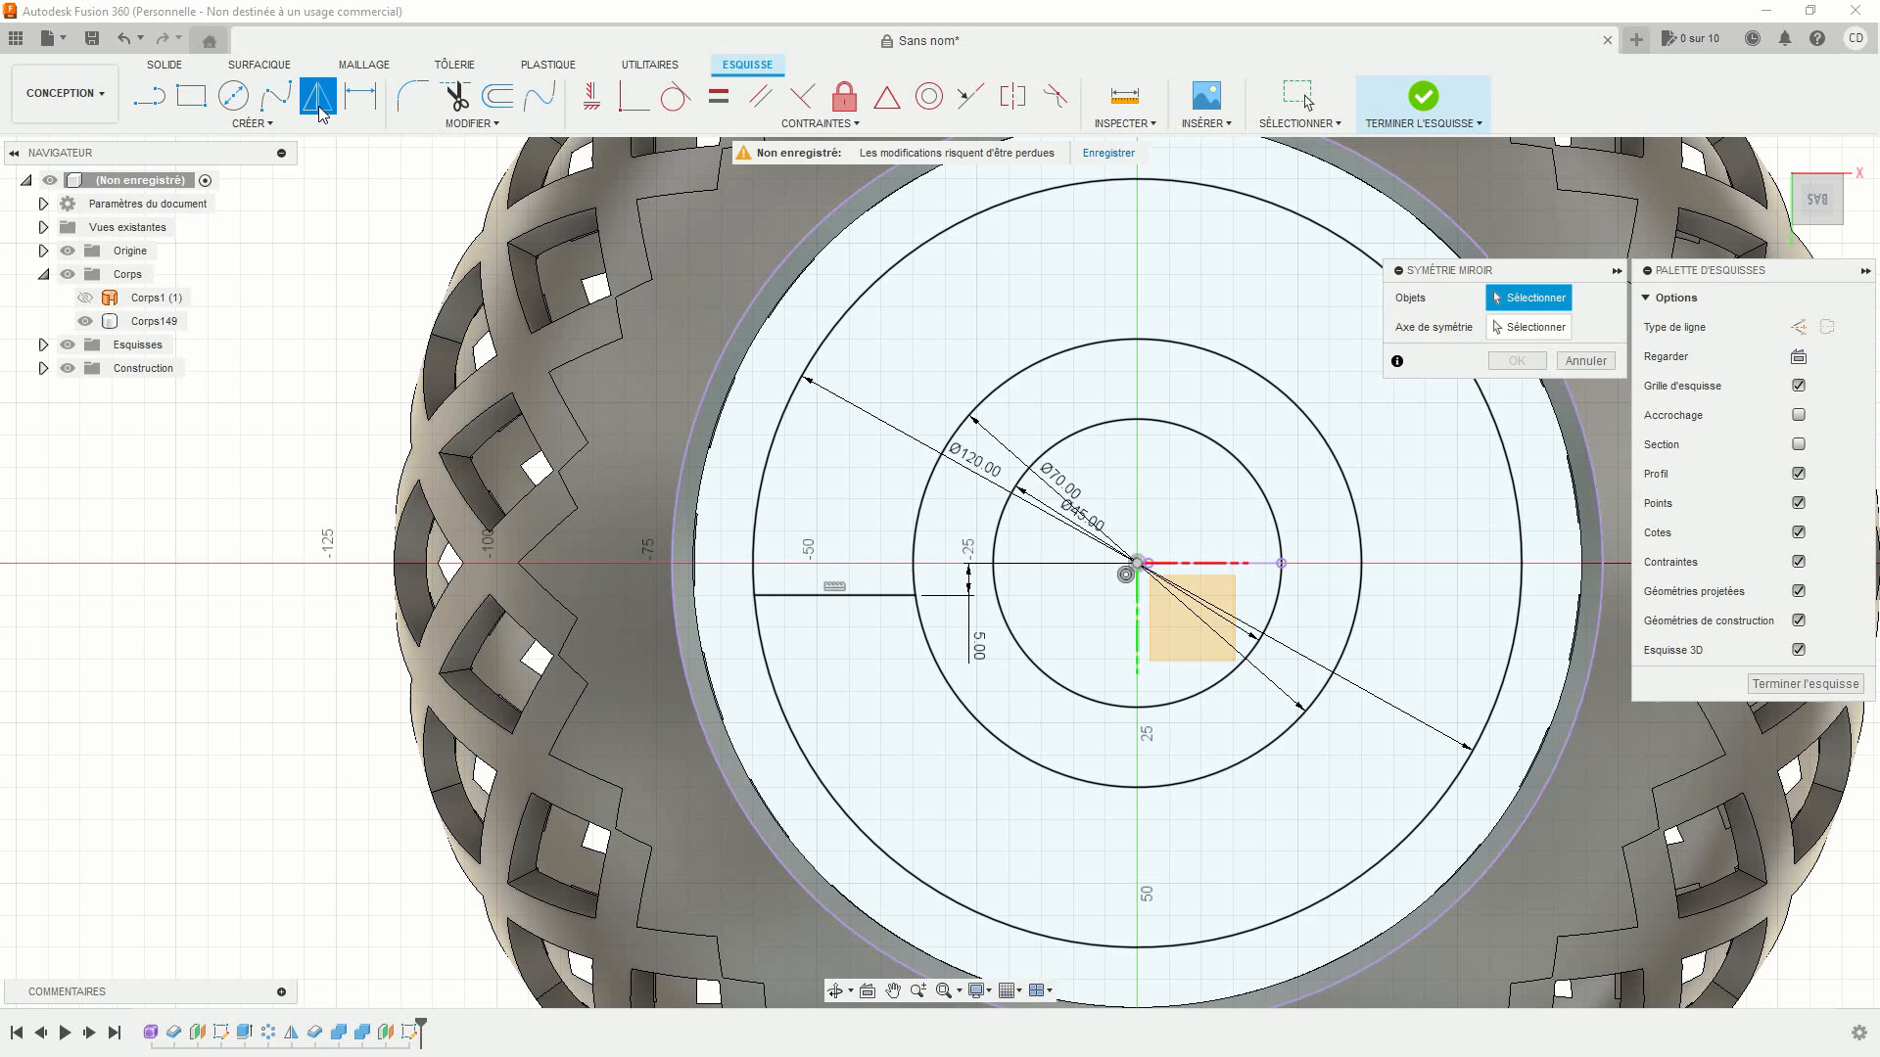
click(882, 596)
click(1529, 327)
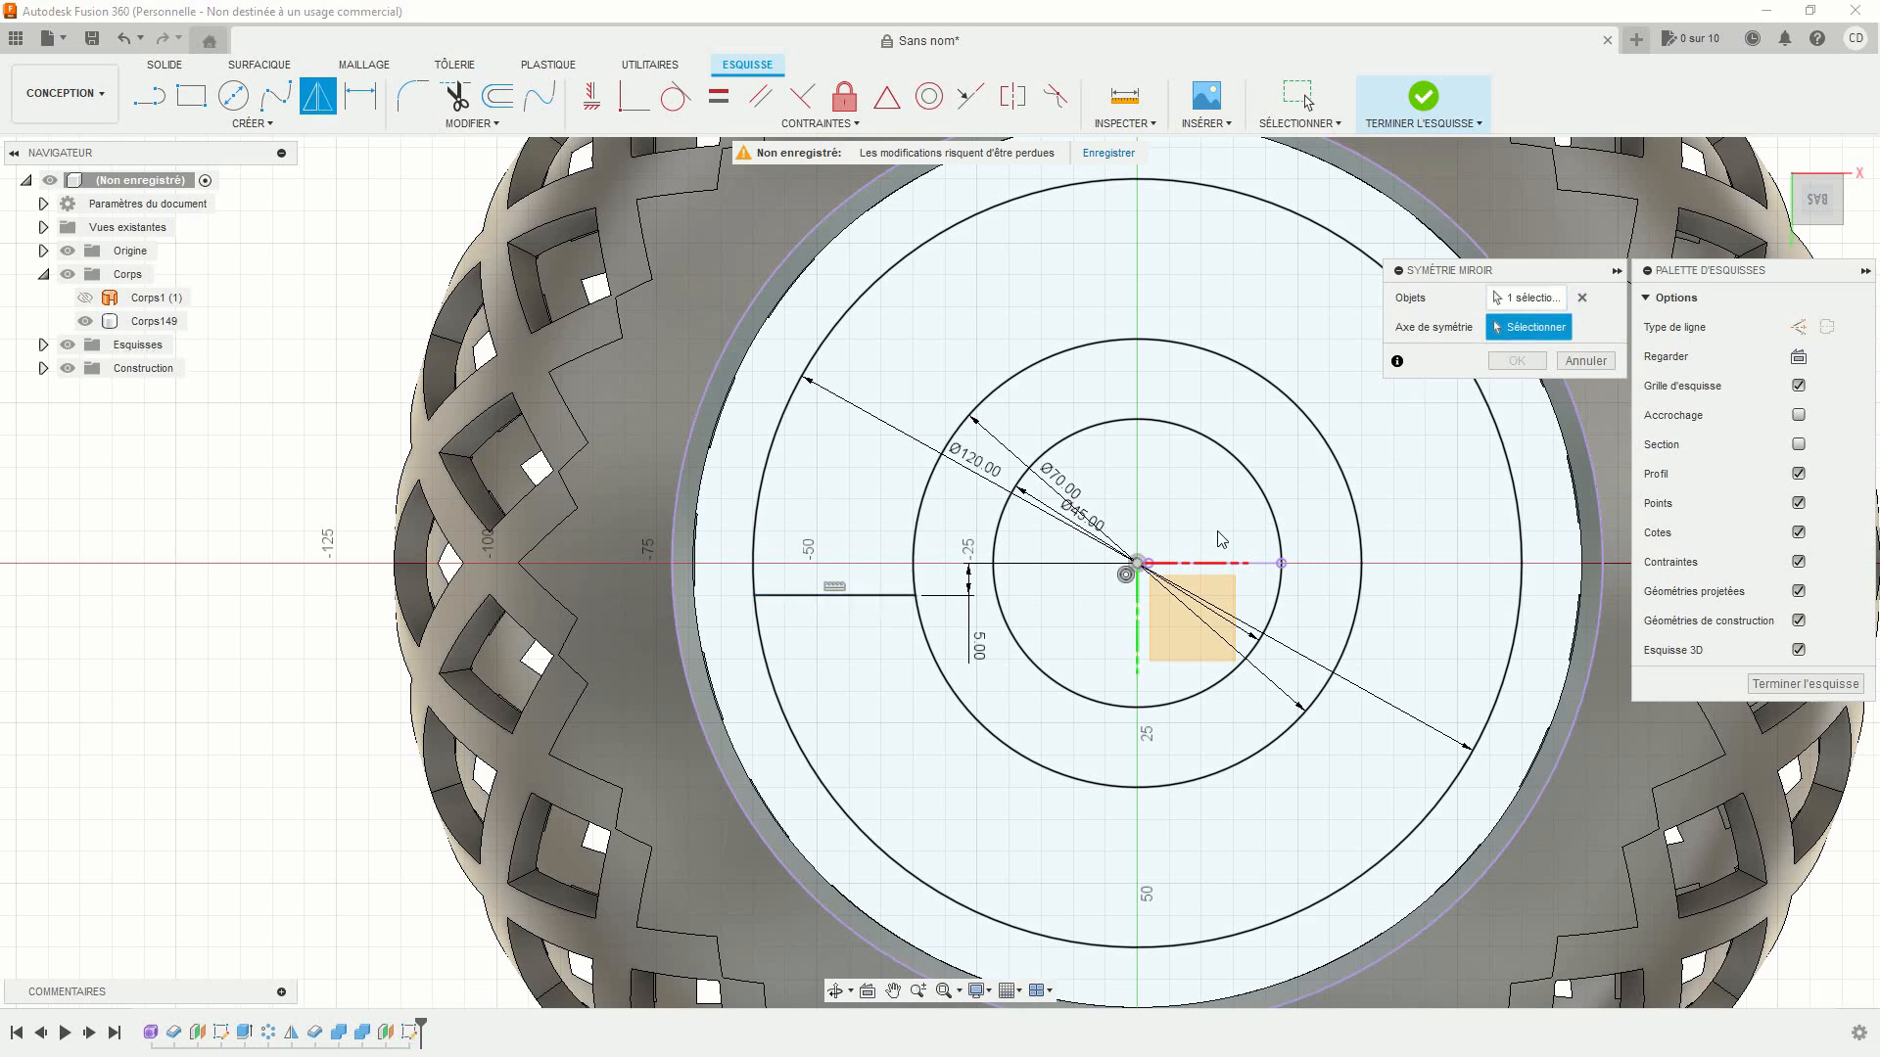
click(1196, 565)
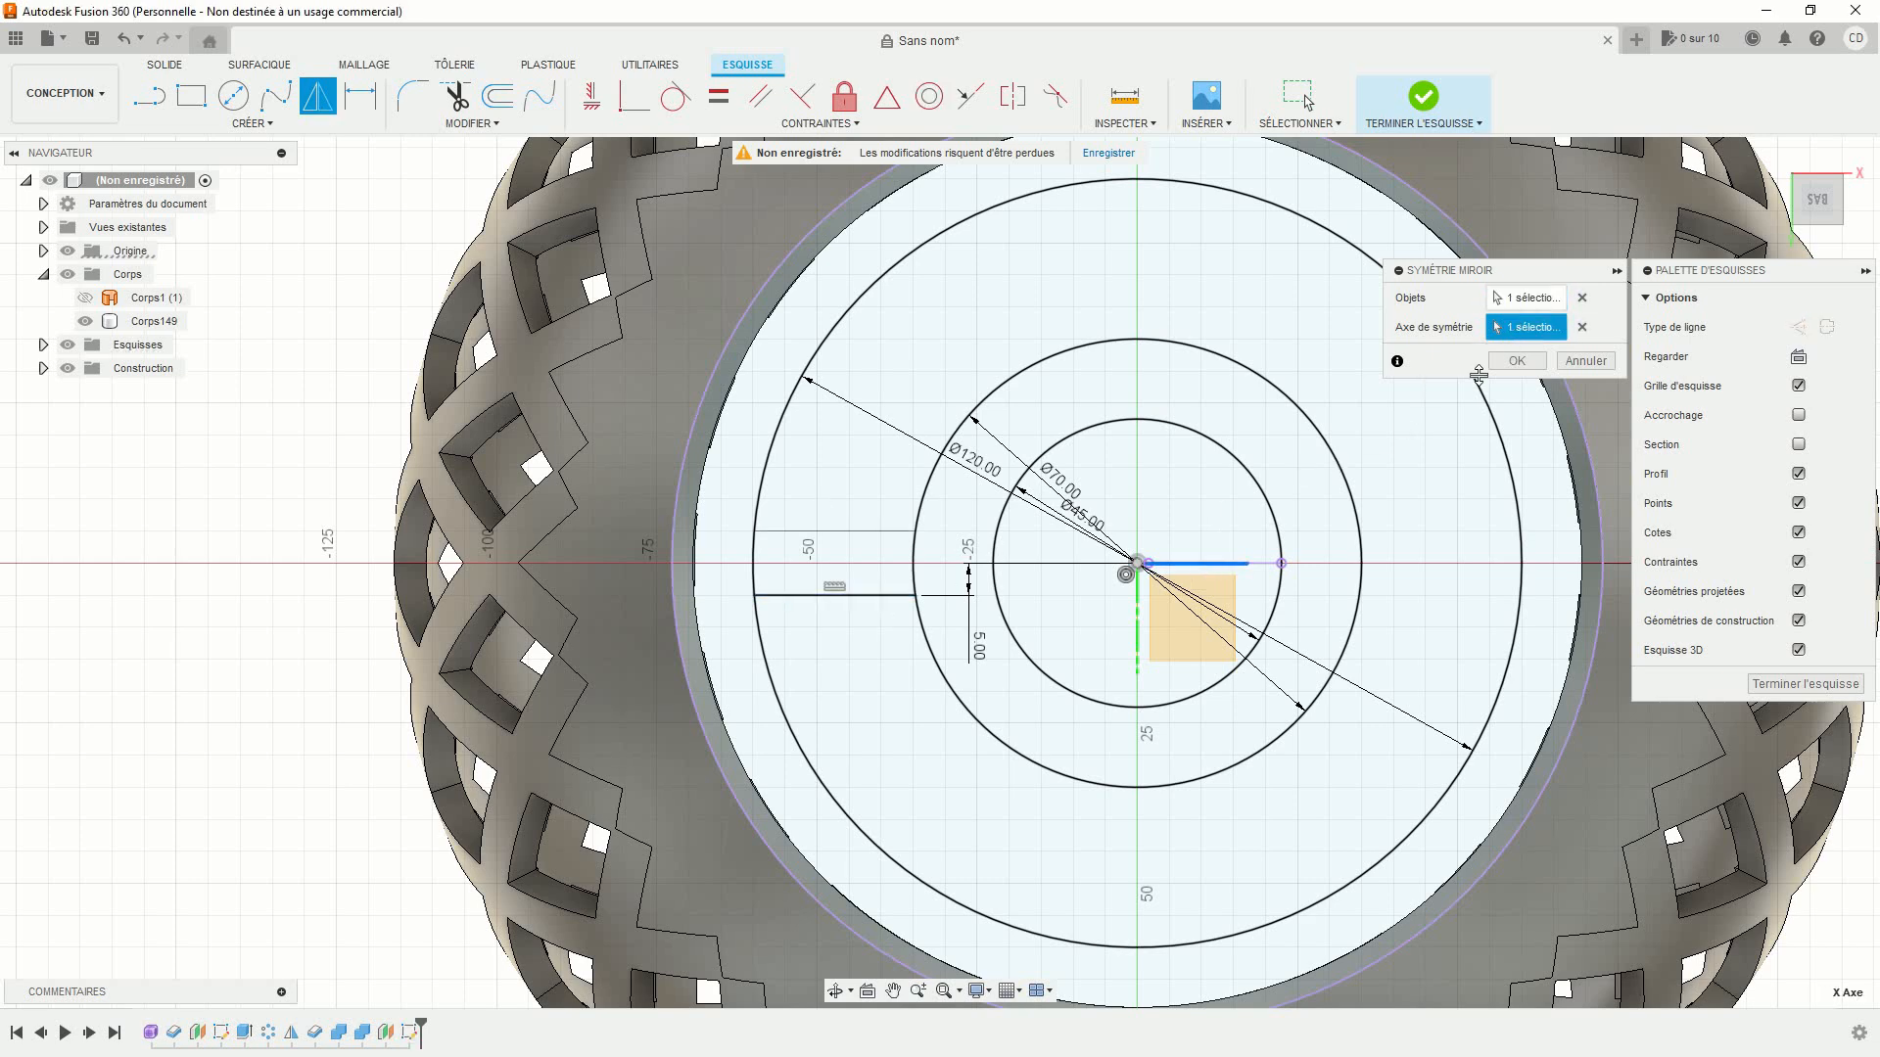
click(1516, 361)
scroll(1091, 587, down, 3)
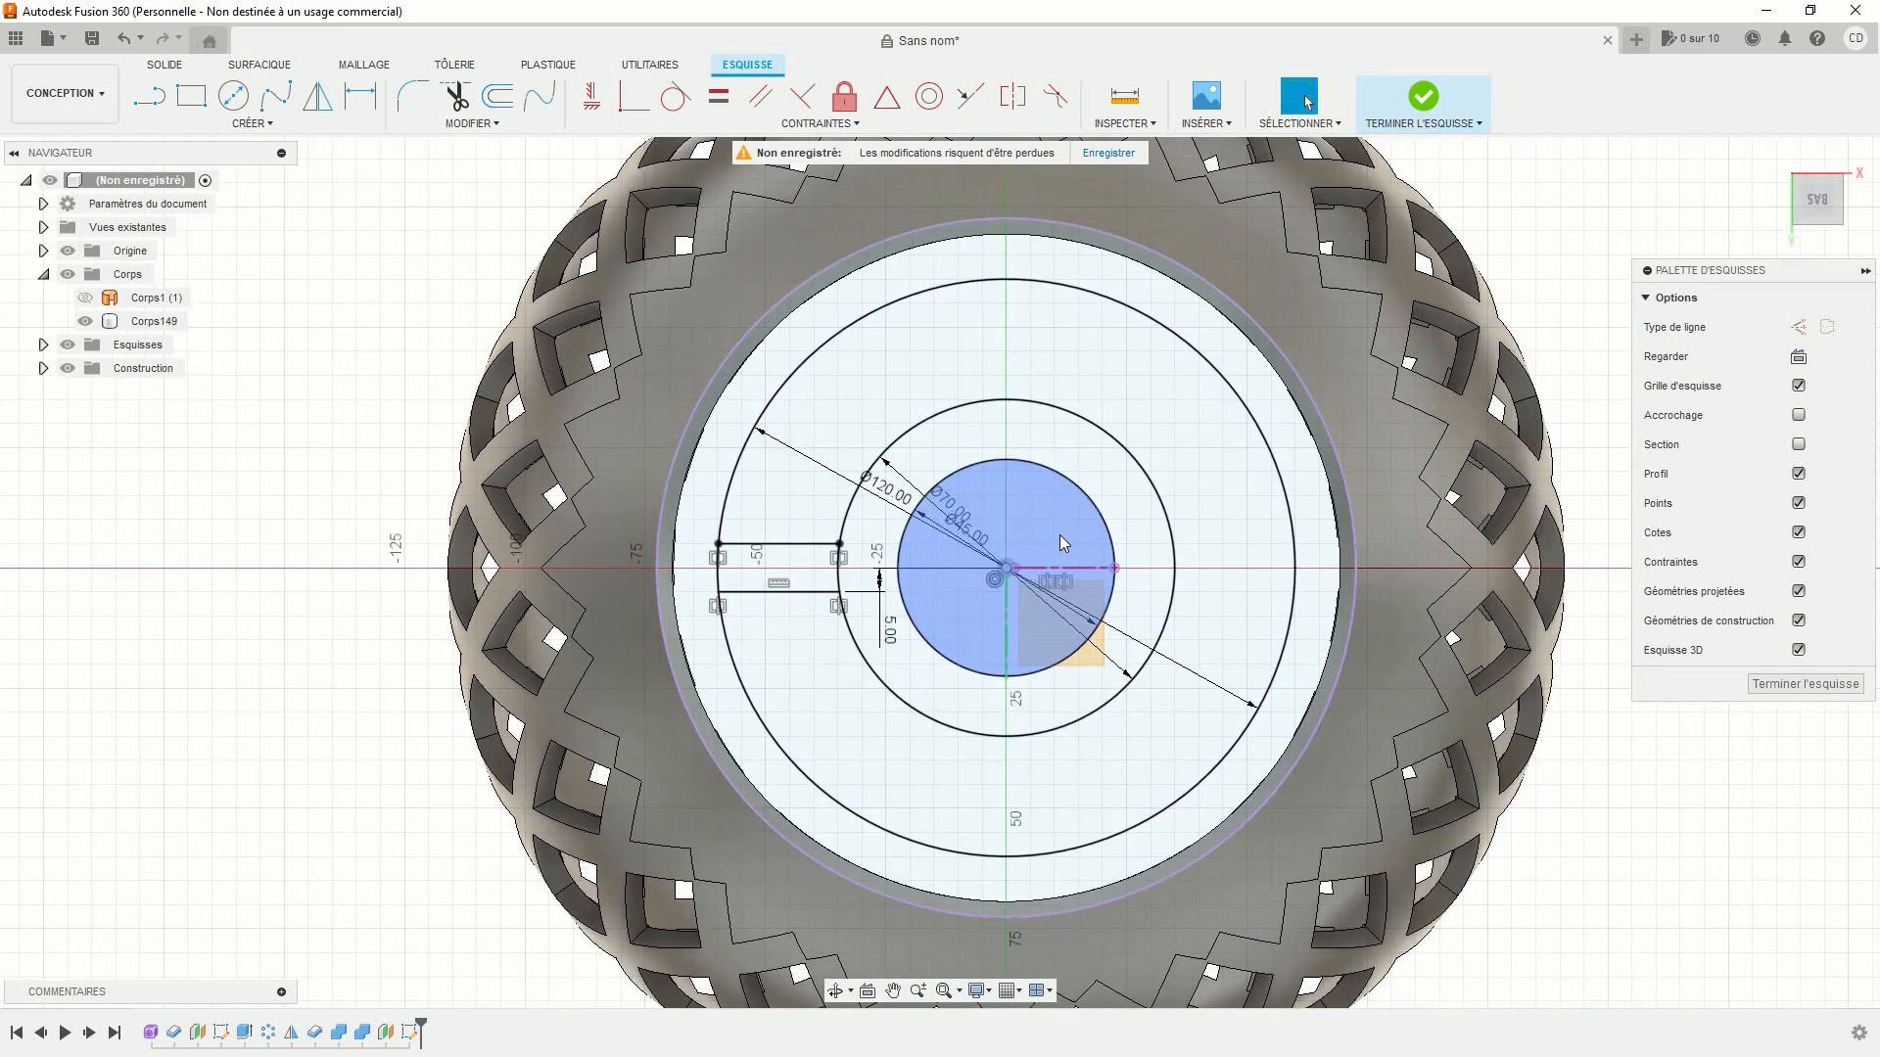
- Create a circular pattern of the two spoke lines around the origin with three evenly spaced instances
click(252, 124)
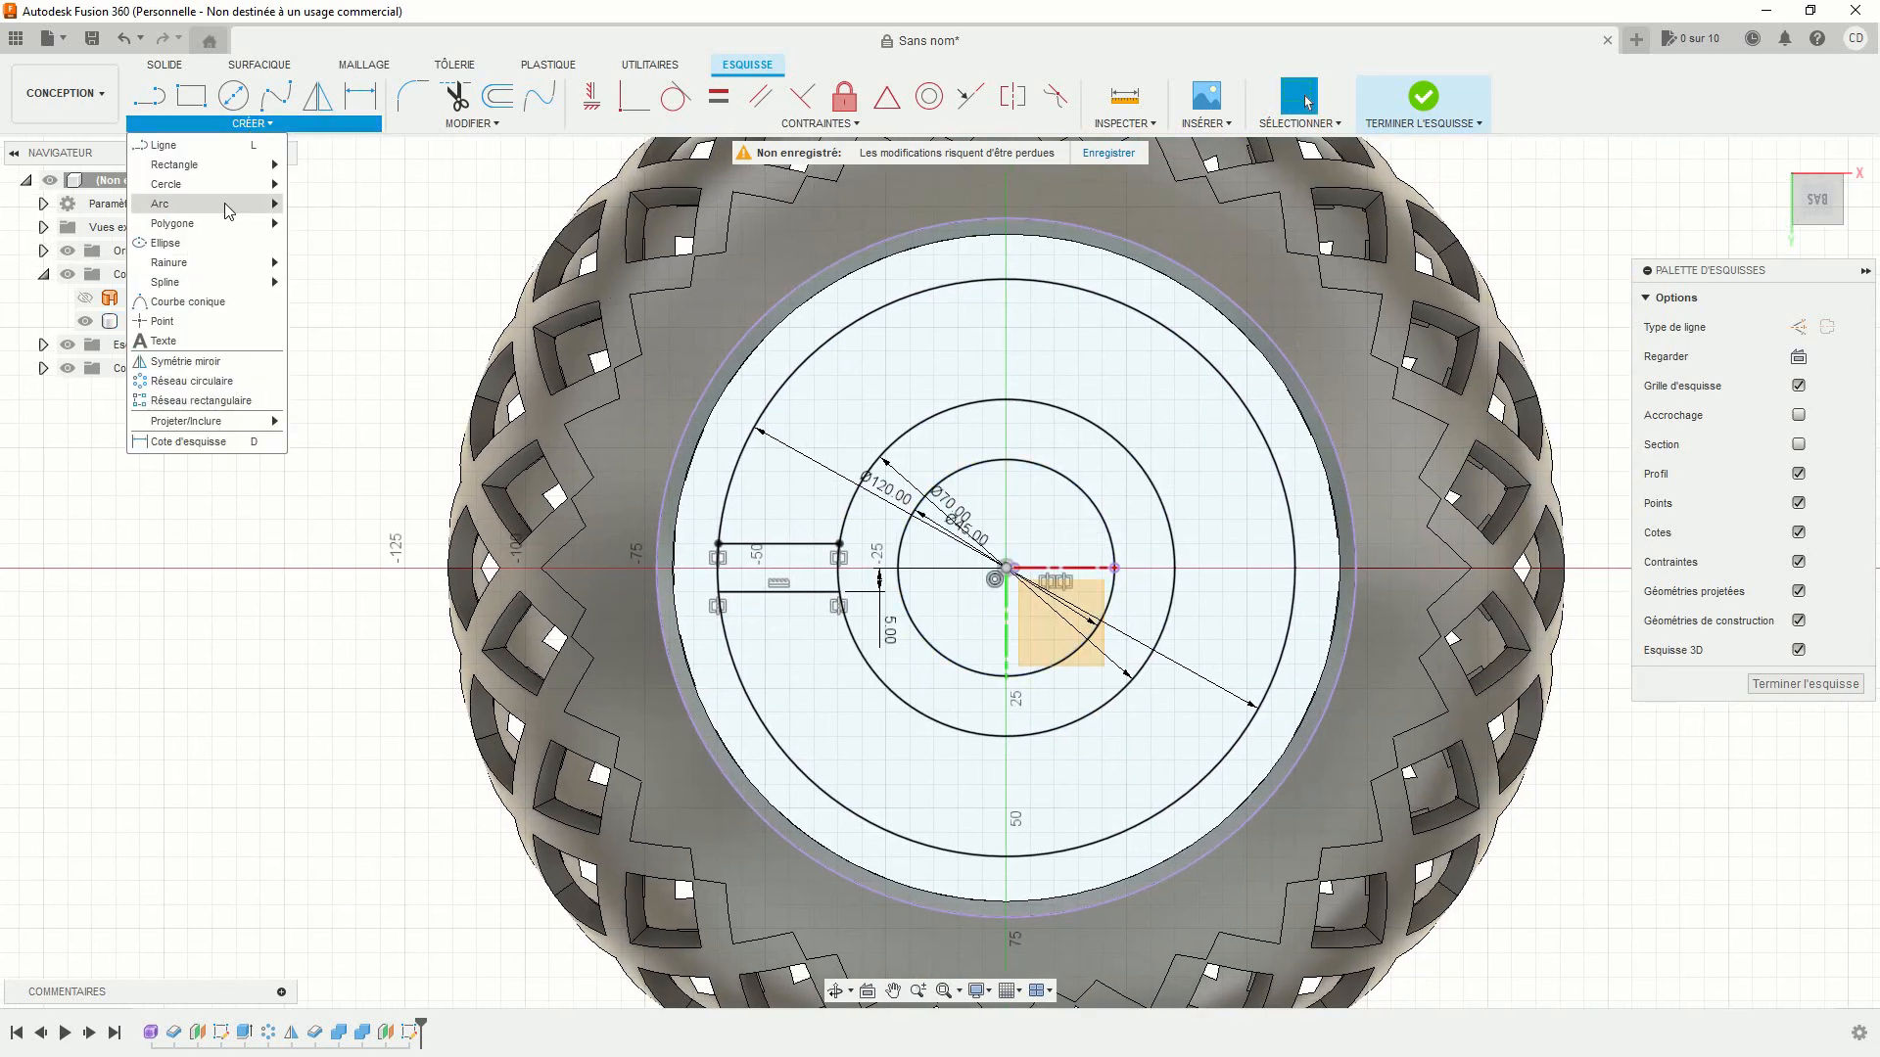
click(217, 381)
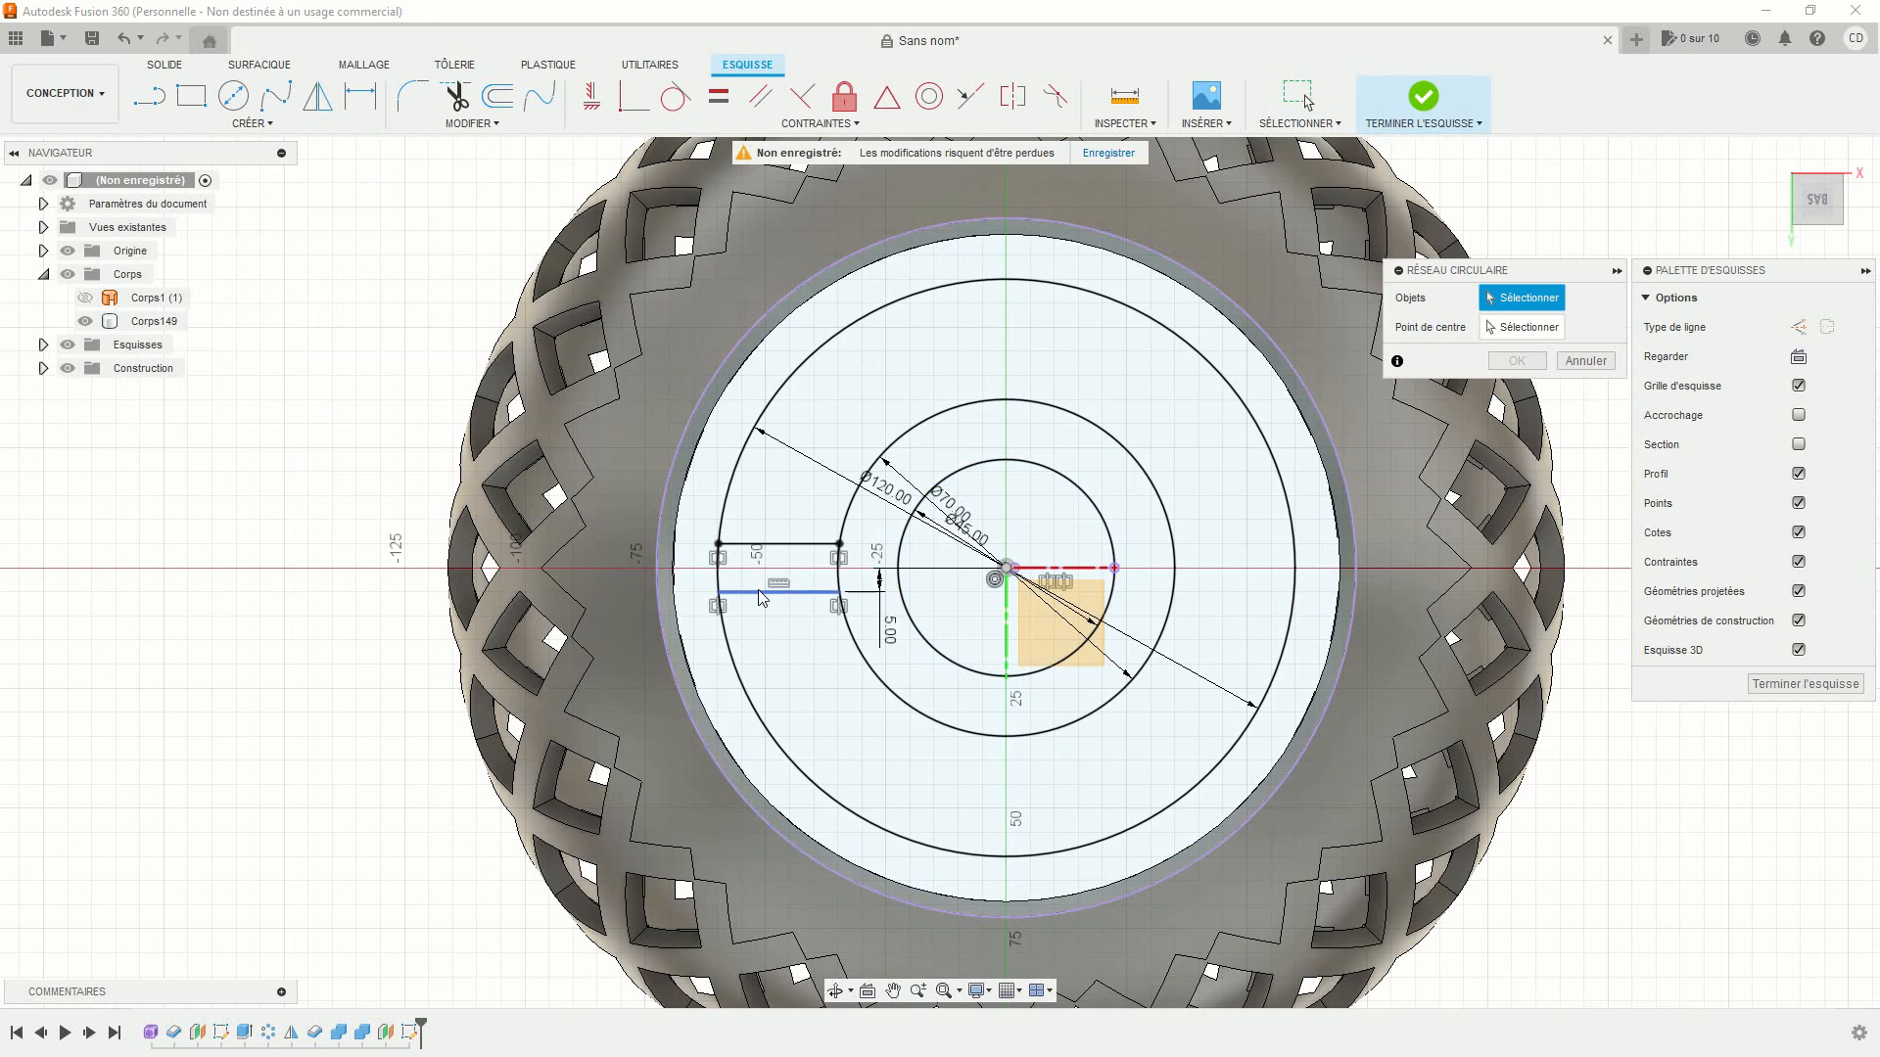
click(763, 591)
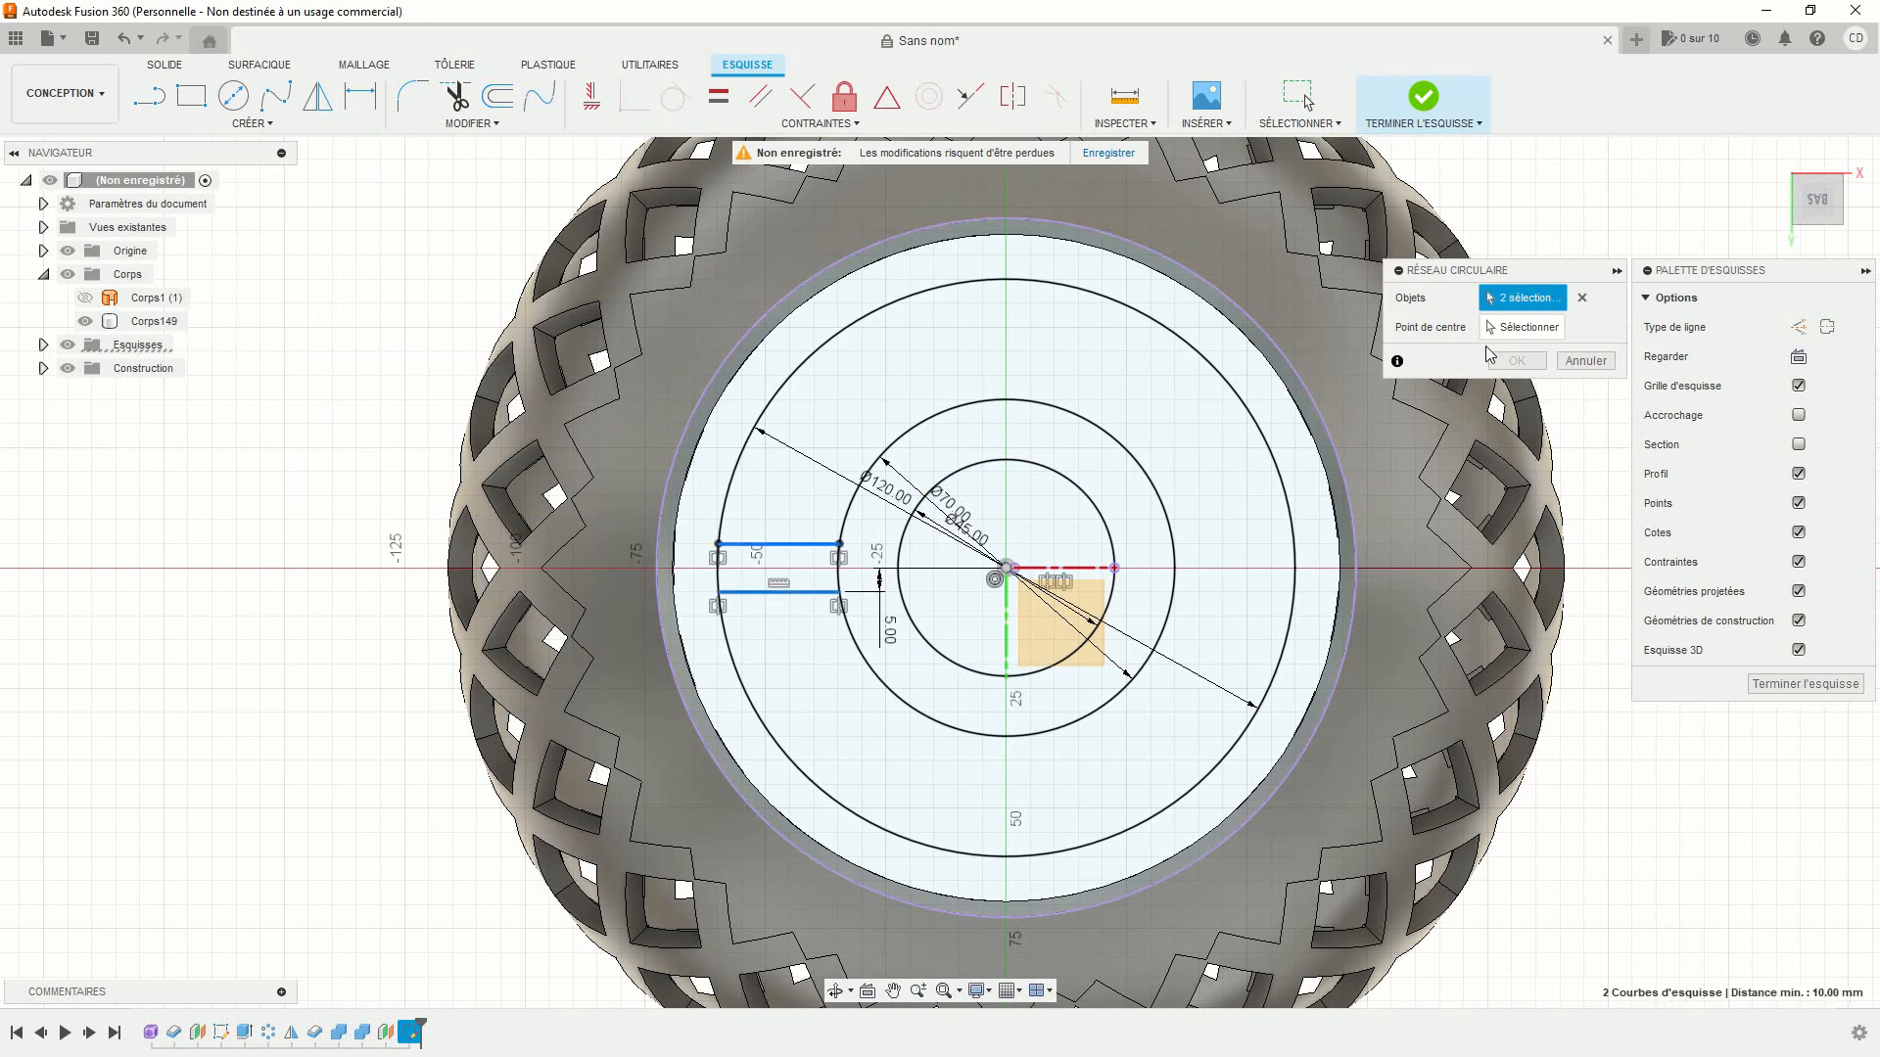
click(1484, 336)
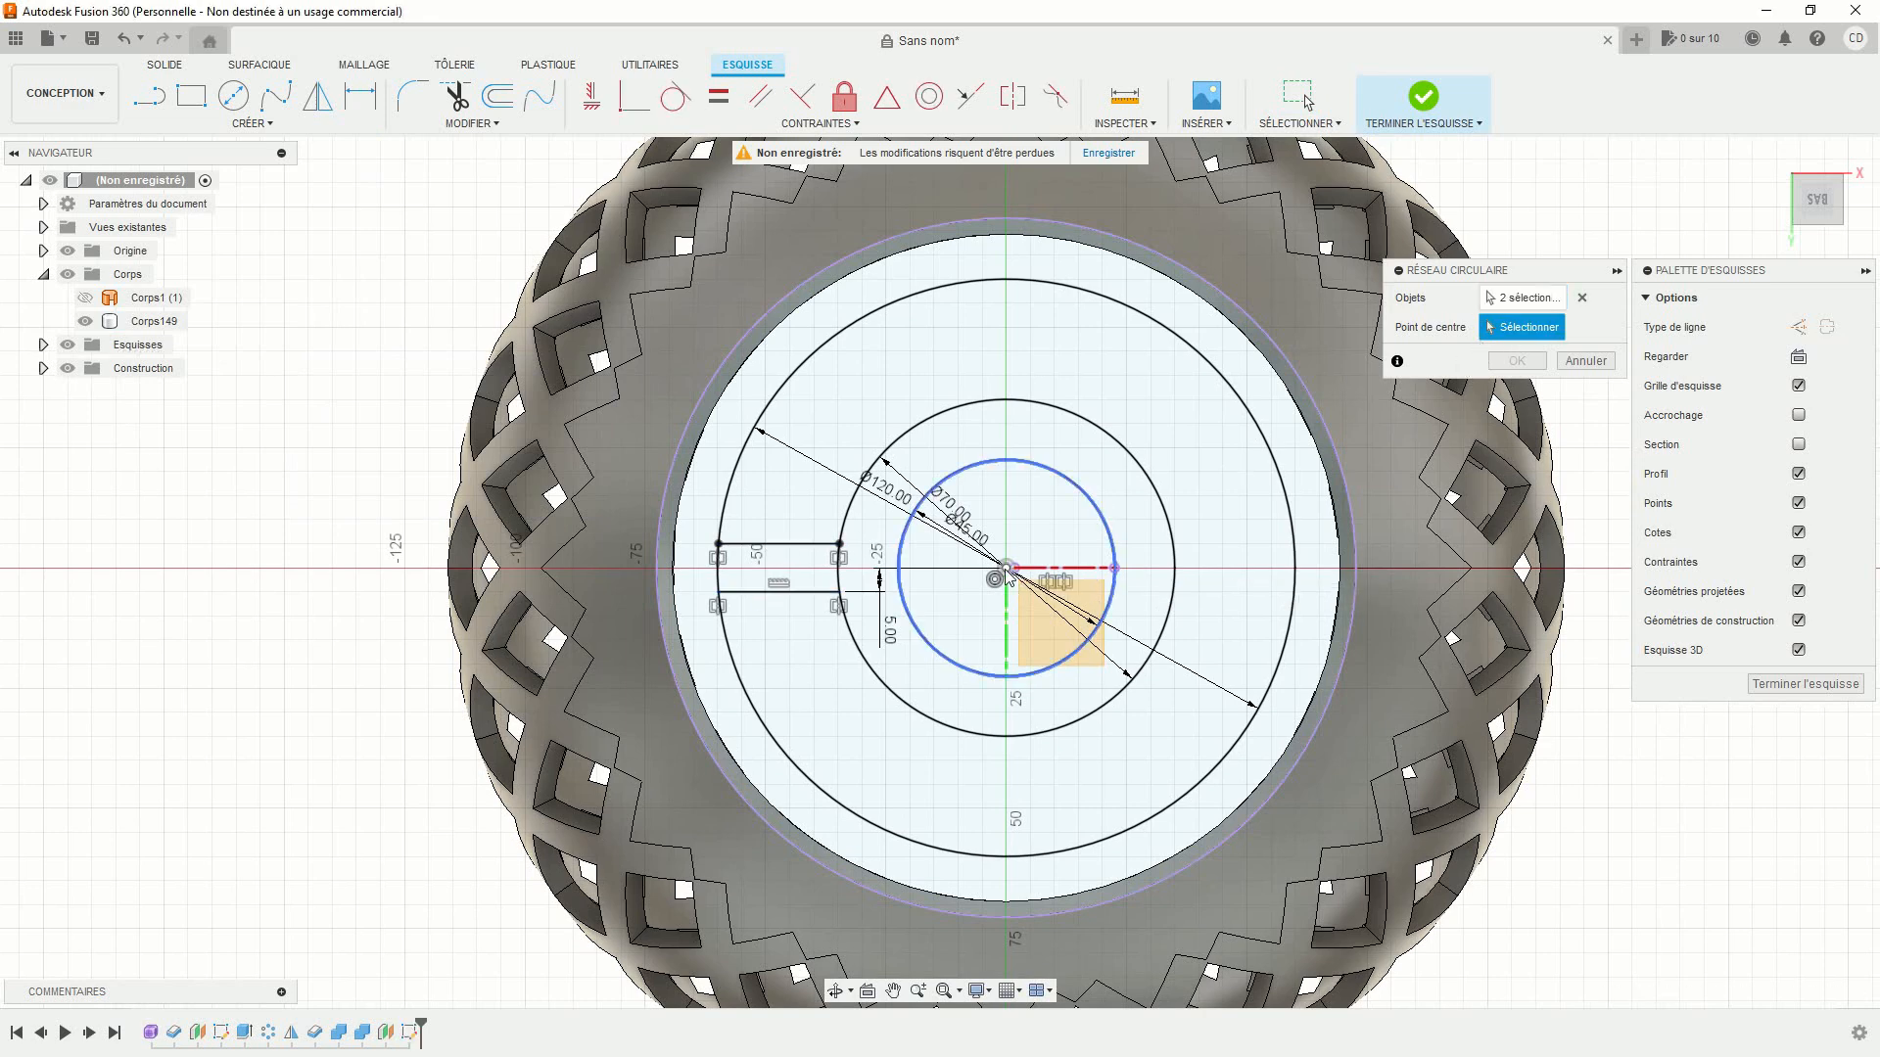
click(1006, 569)
key(Return)
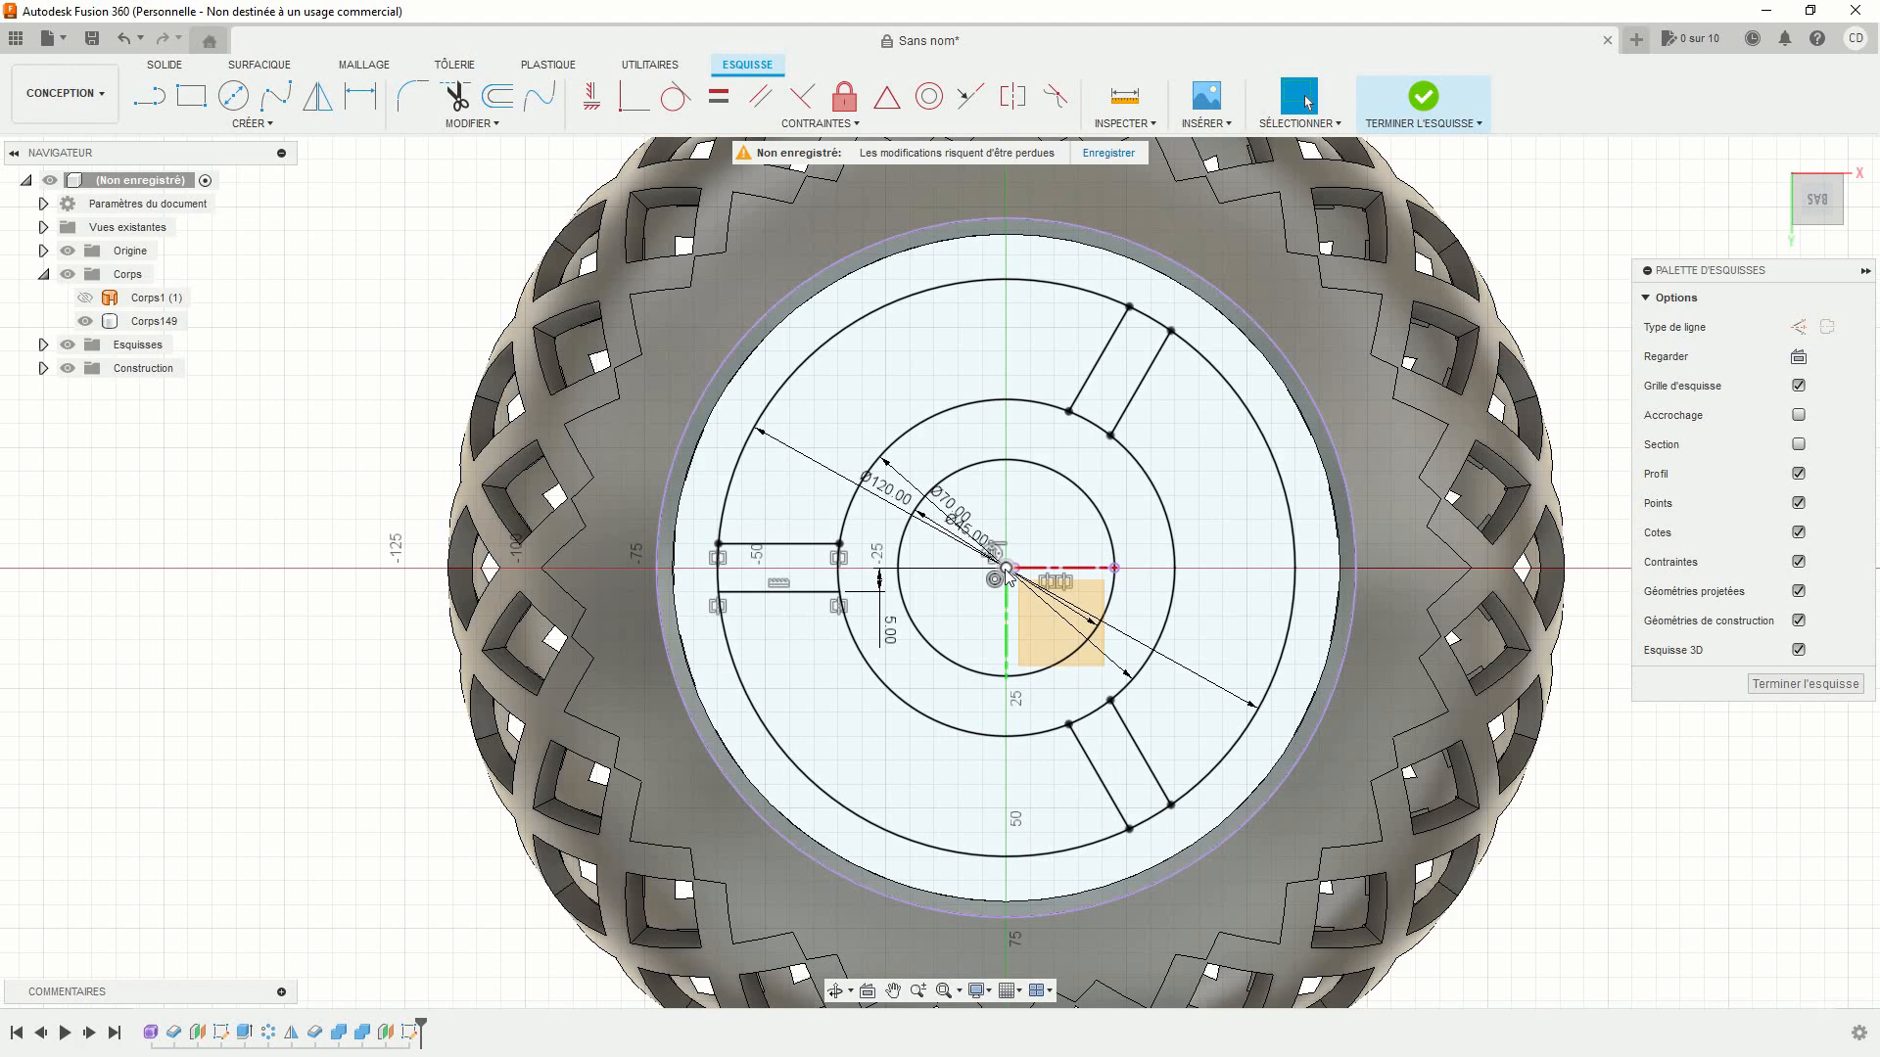
- Finish the base sketch with the concentric circles and three spokes
scroll(984, 583, down, 2)
shift+middle_drag(971, 601, 1288, 247)
click(1429, 114)
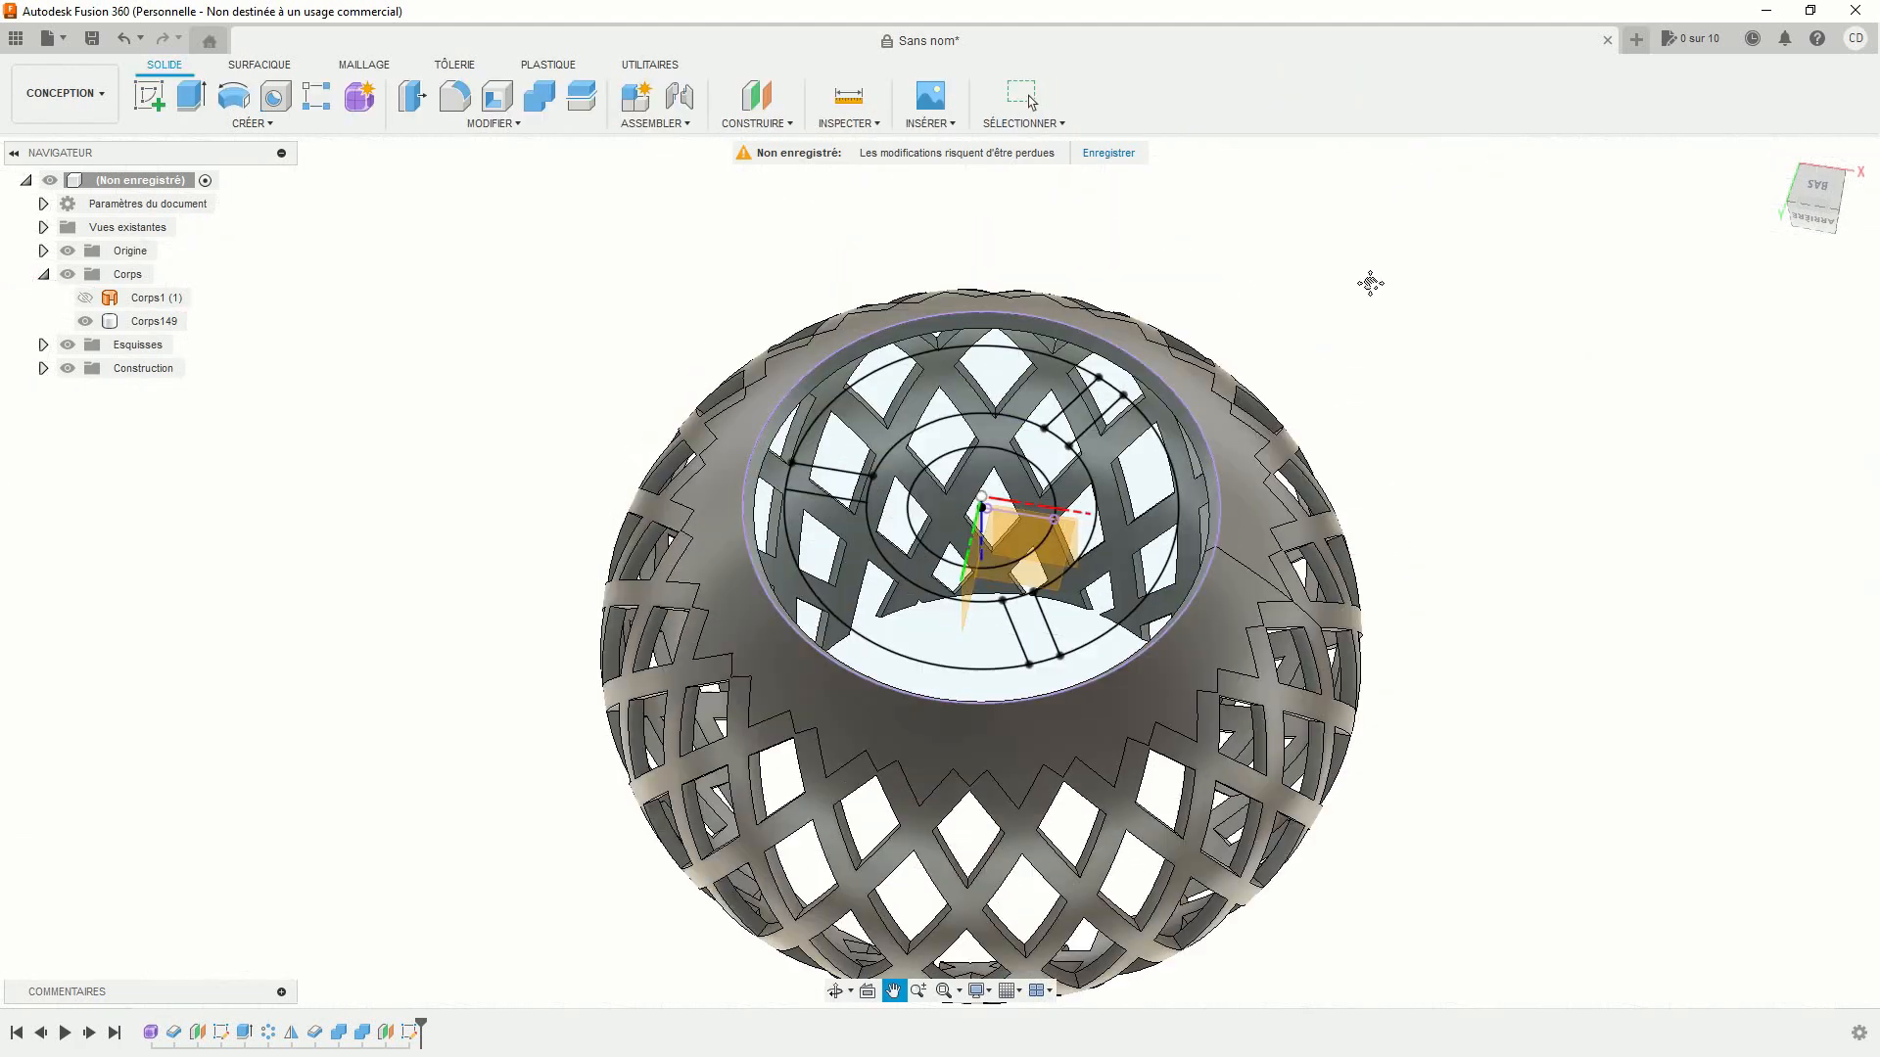
- Extrude the outer ring, three spokes and inner ring profiles 5 mm into the bowl, joining them to the existing body
click(192, 95)
click(784, 539)
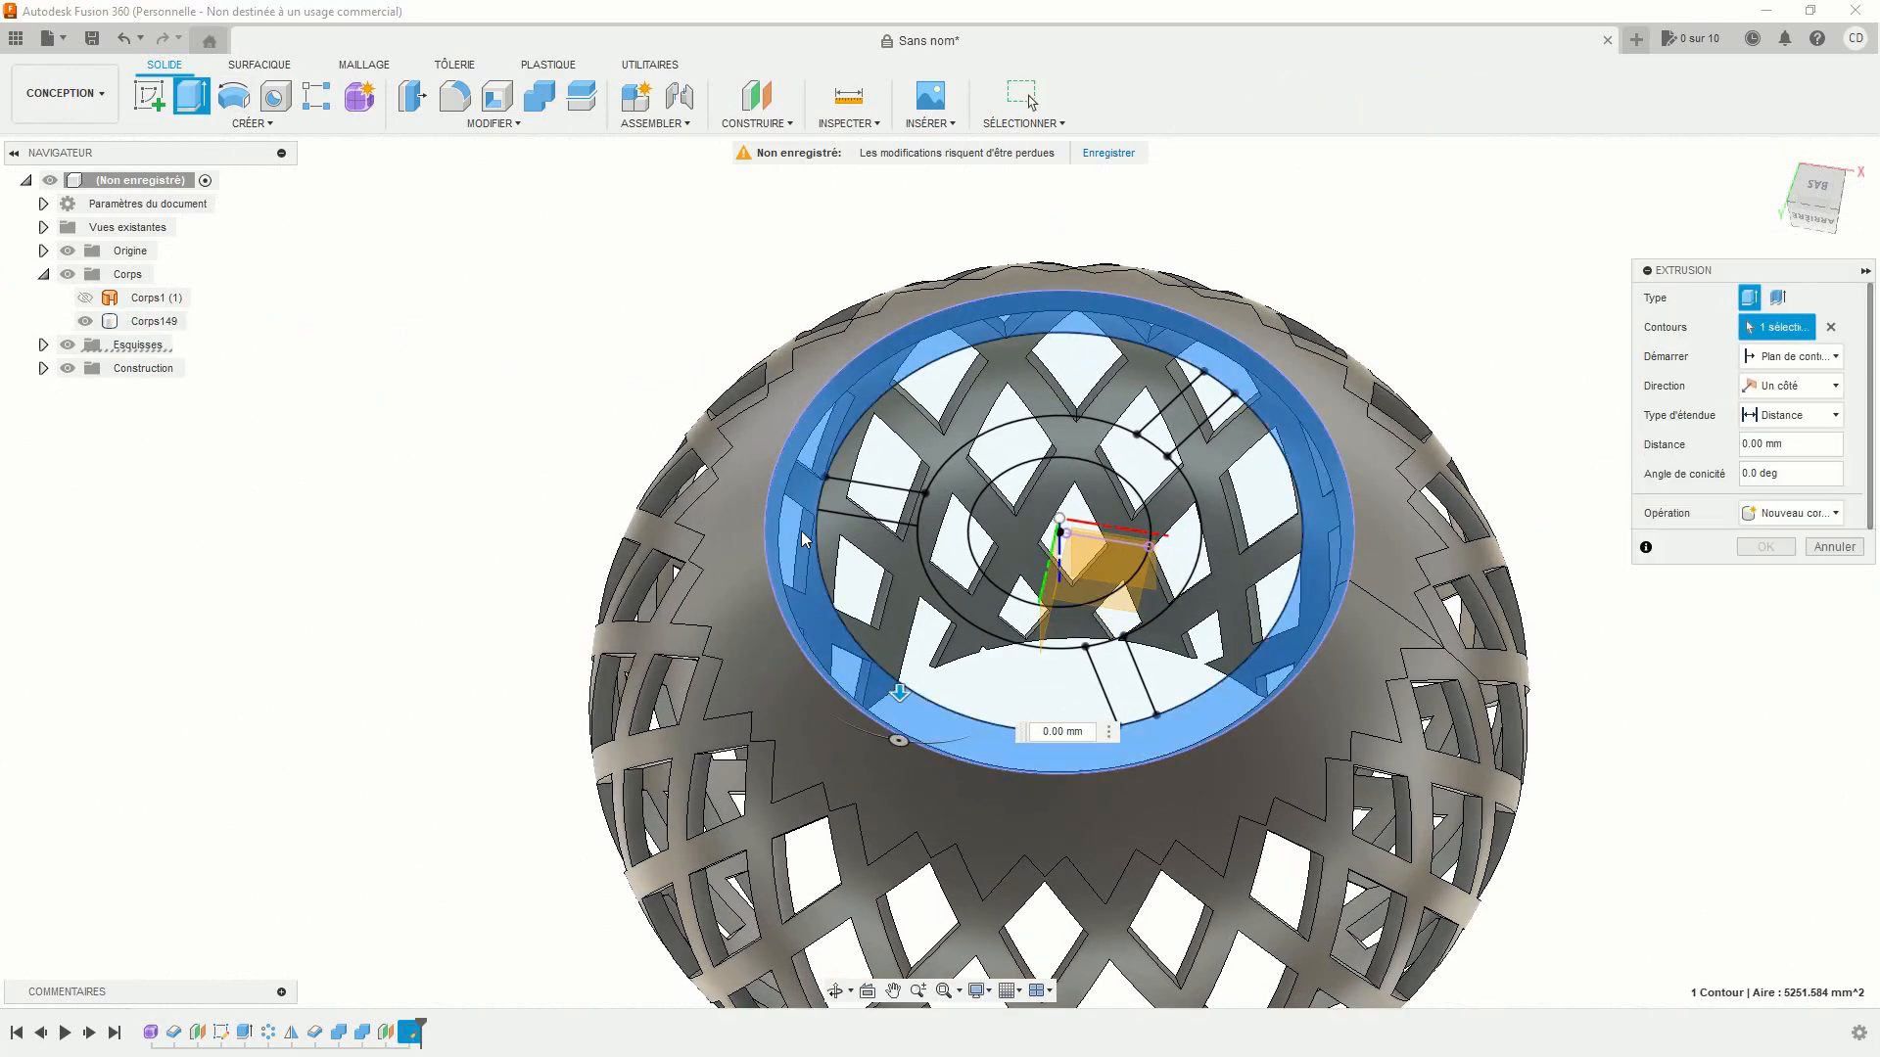
click(866, 501)
click(1196, 409)
click(1141, 686)
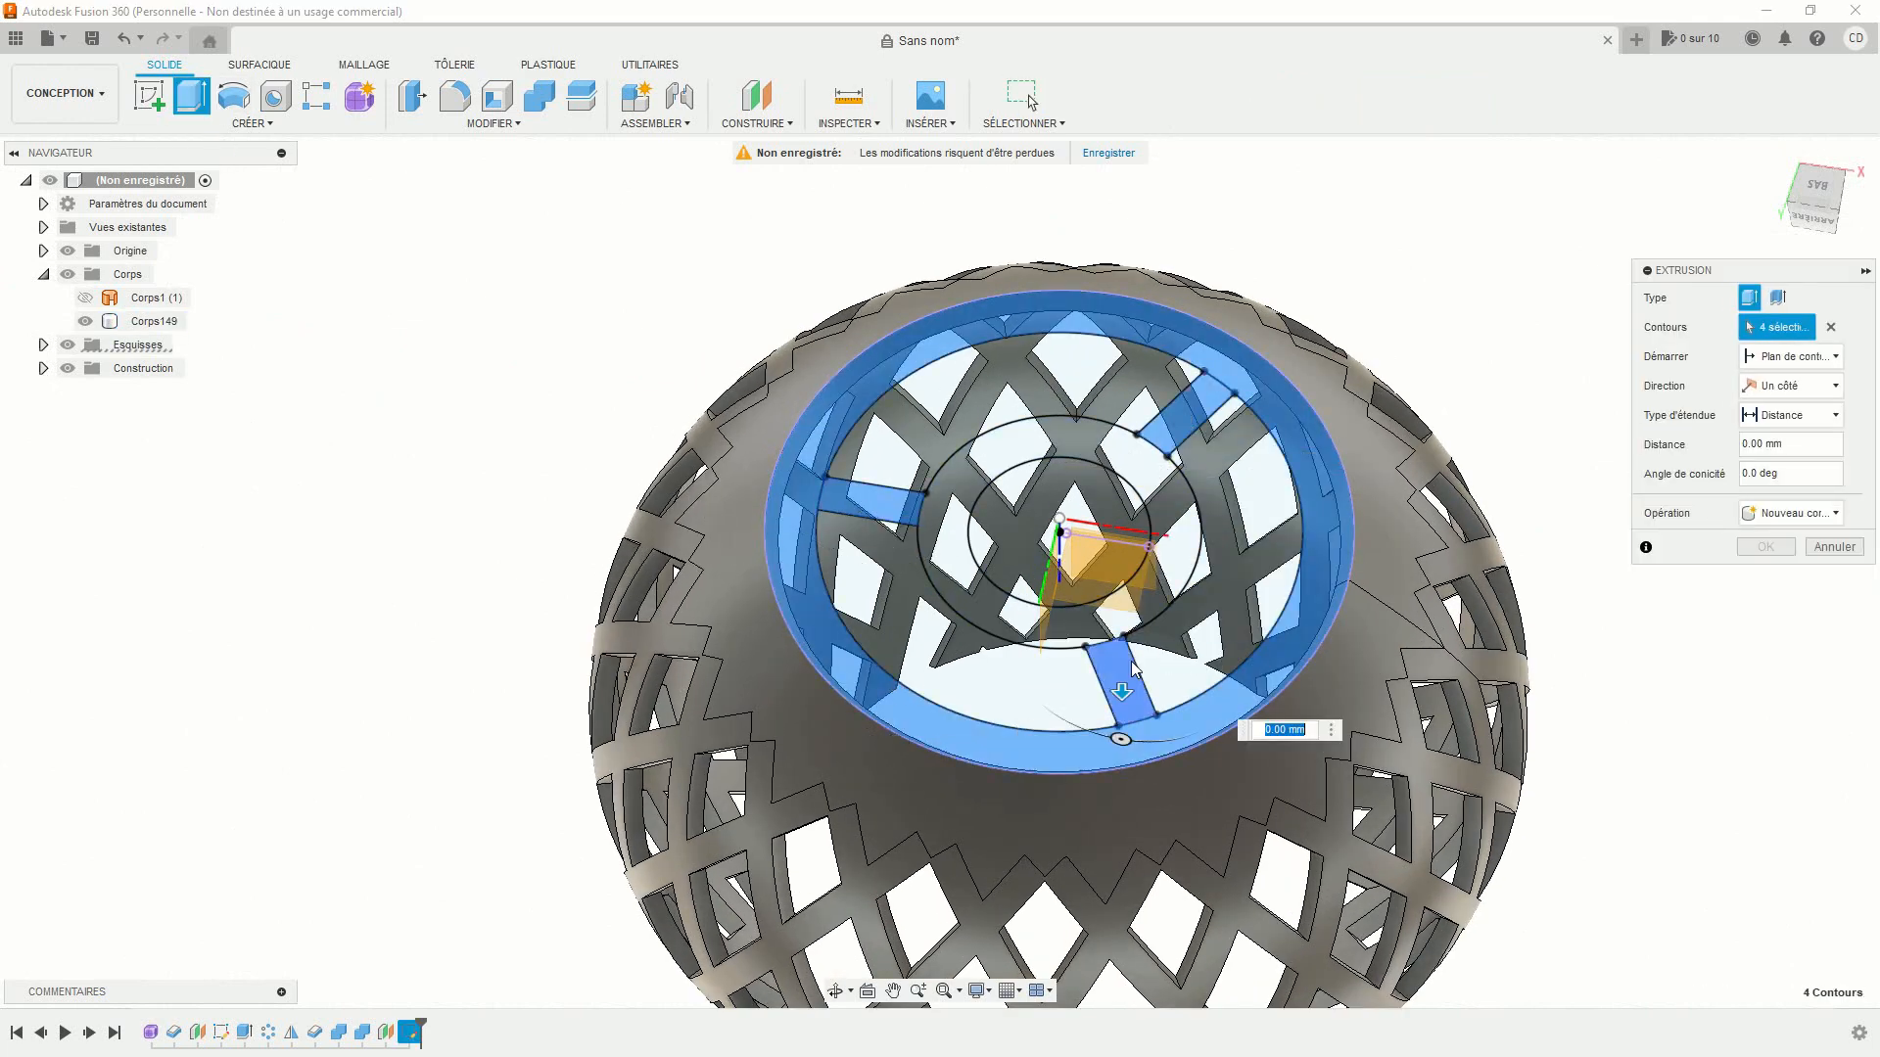
click(1164, 574)
shift+middle_drag(1164, 573, 979, 587)
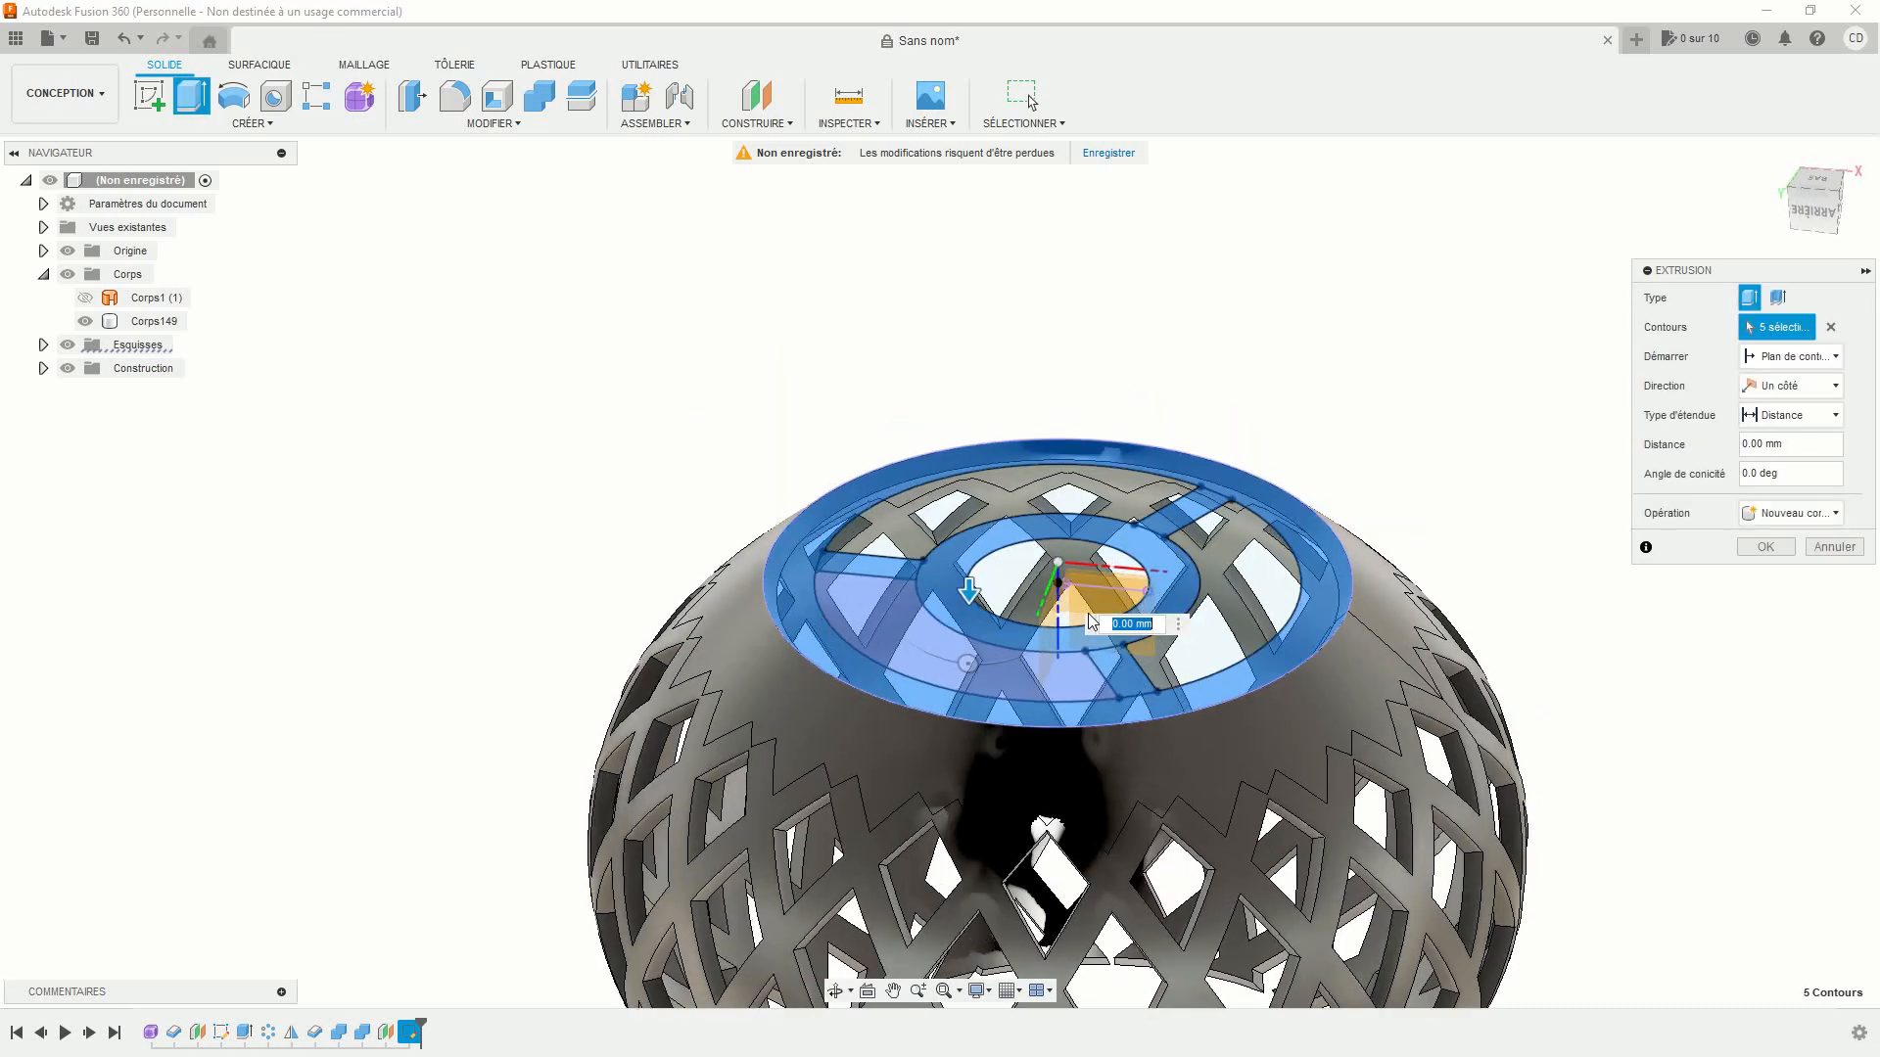
drag(964, 604, 968, 620)
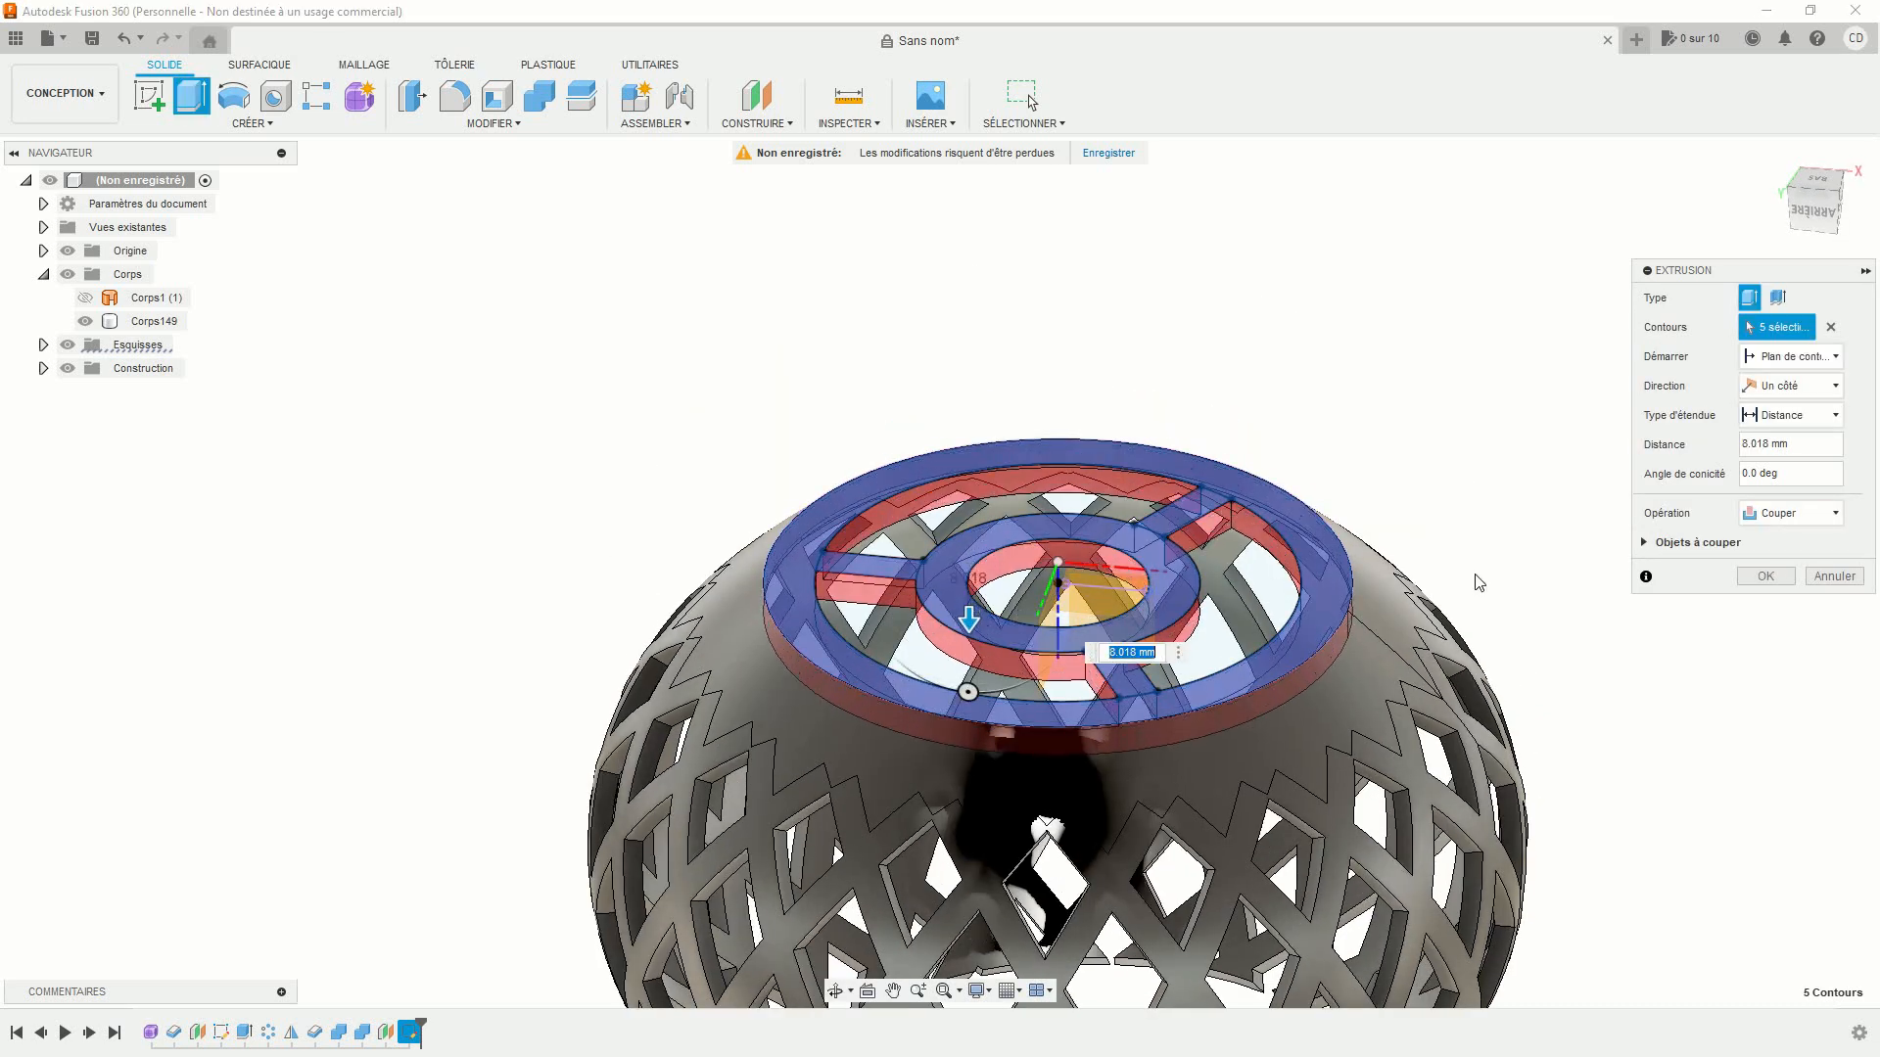
click(1775, 515)
click(1767, 544)
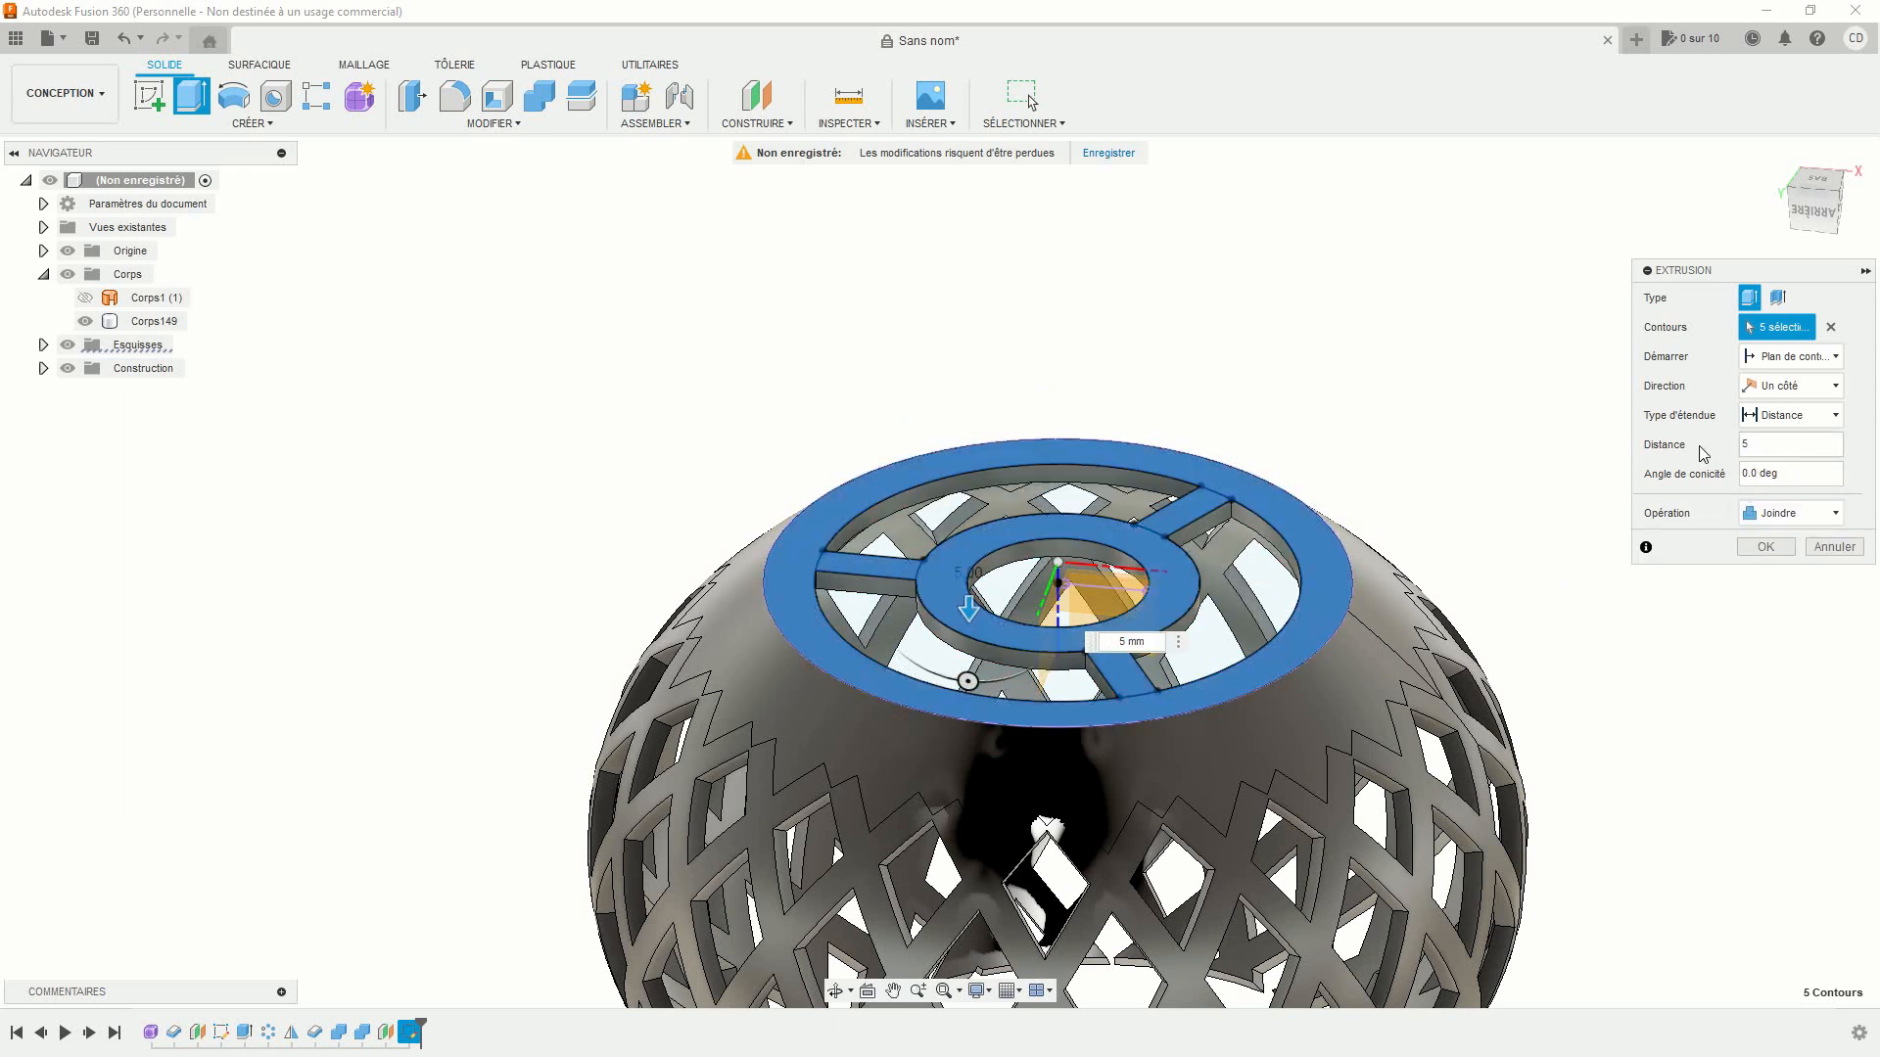
key(Return)
- Hide the origin planes and axes
middle_drag(1614, 531, 1524, 463)
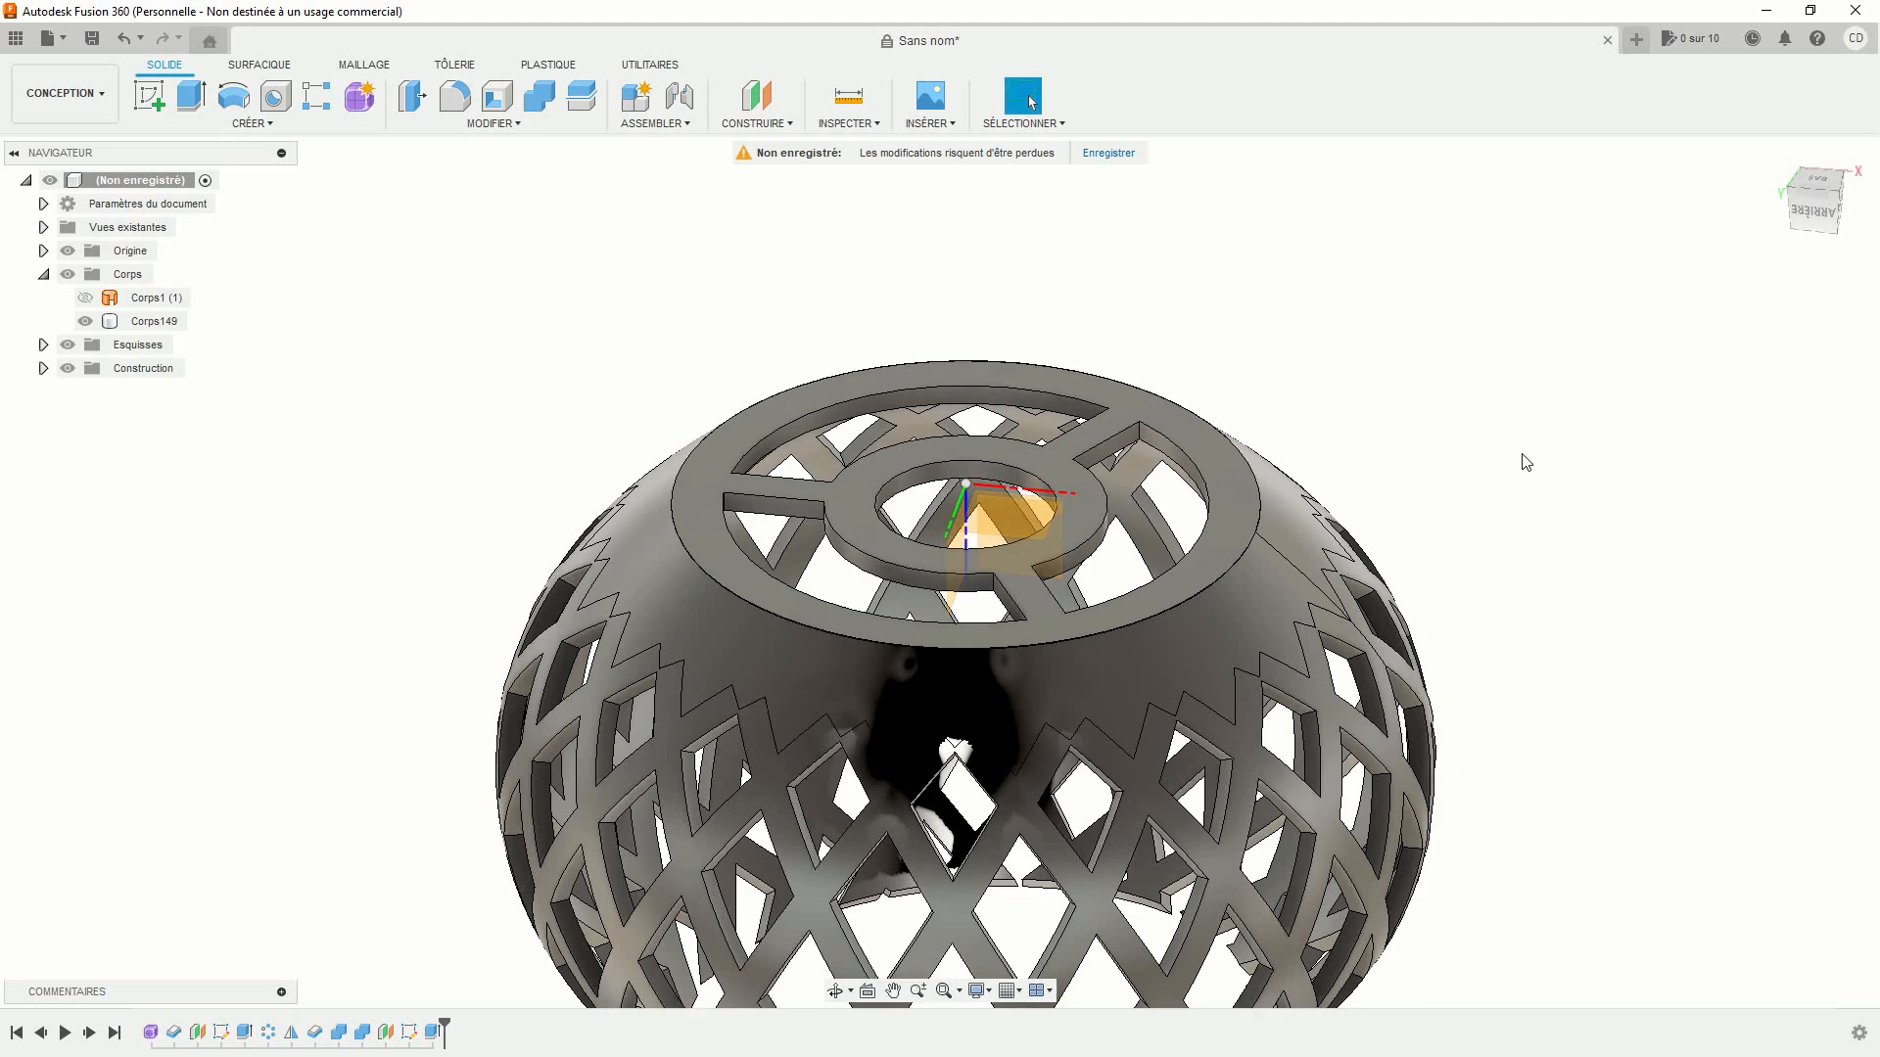
click(73, 257)
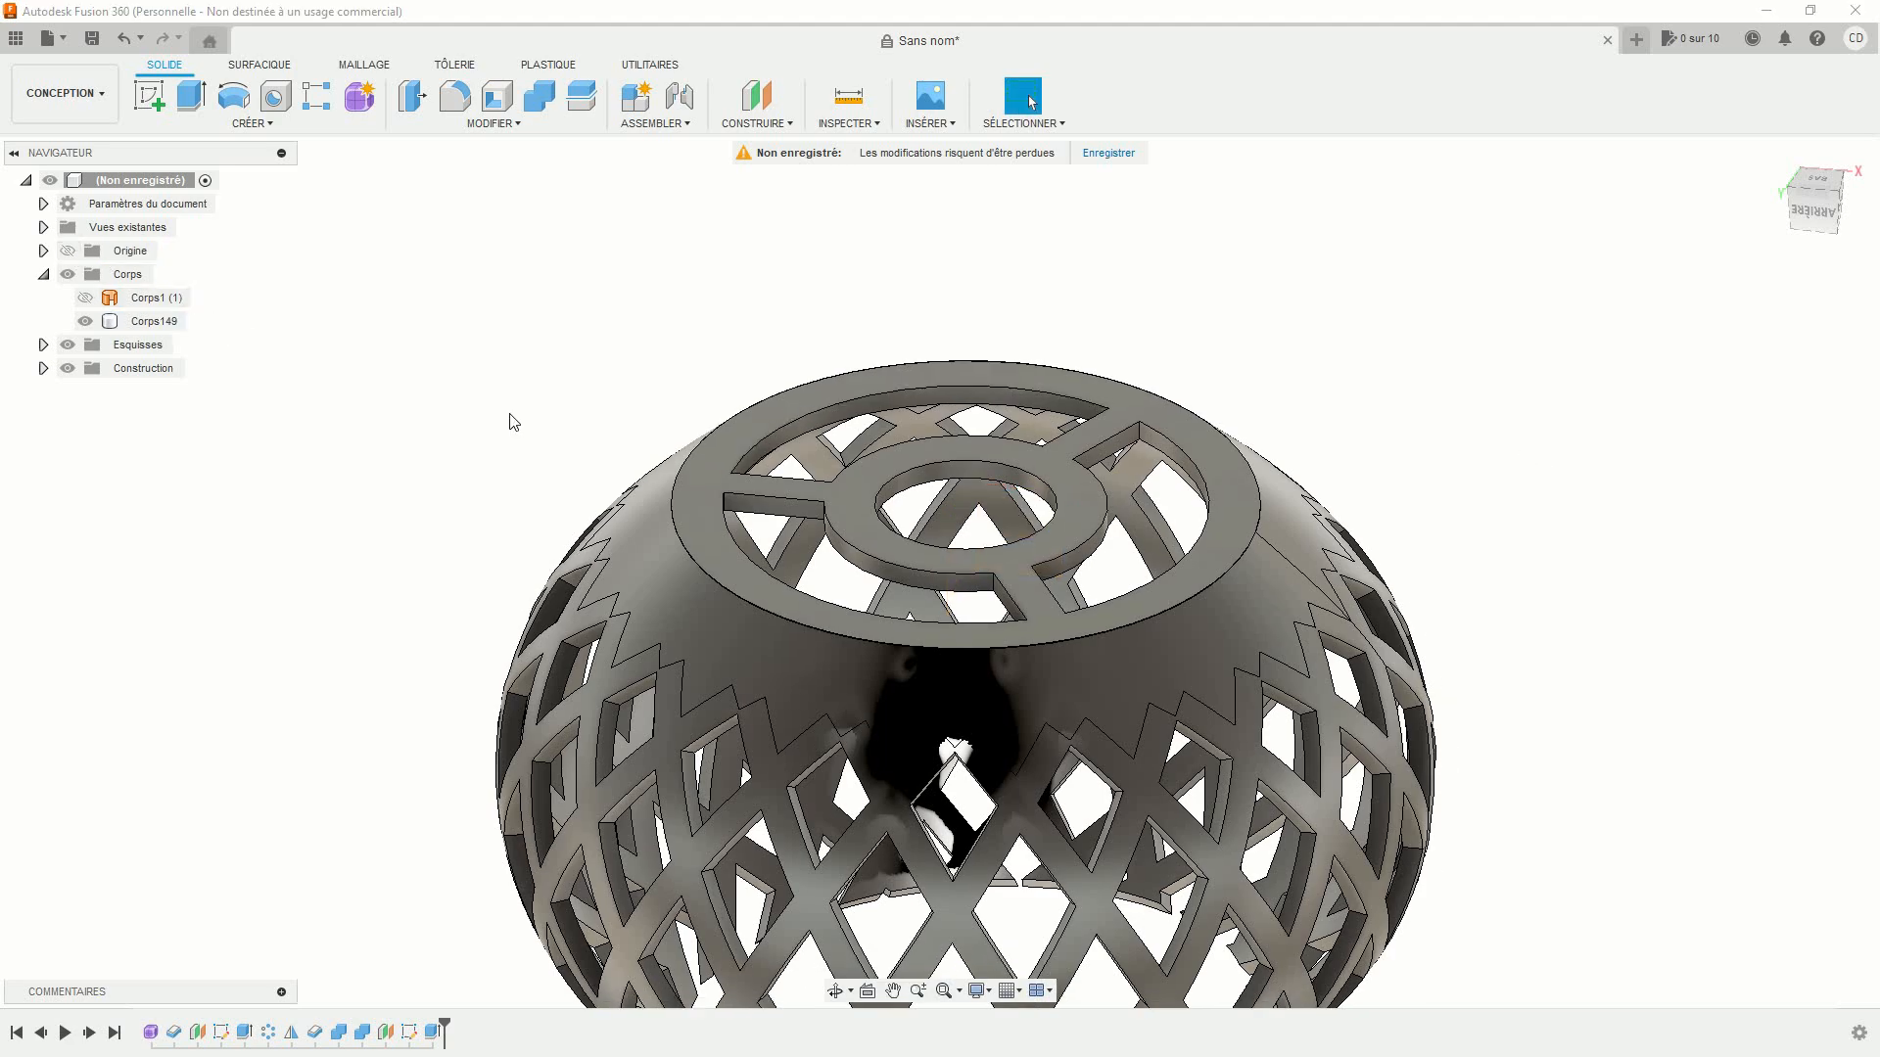
shift+middle_drag(512, 420, 650, 423)
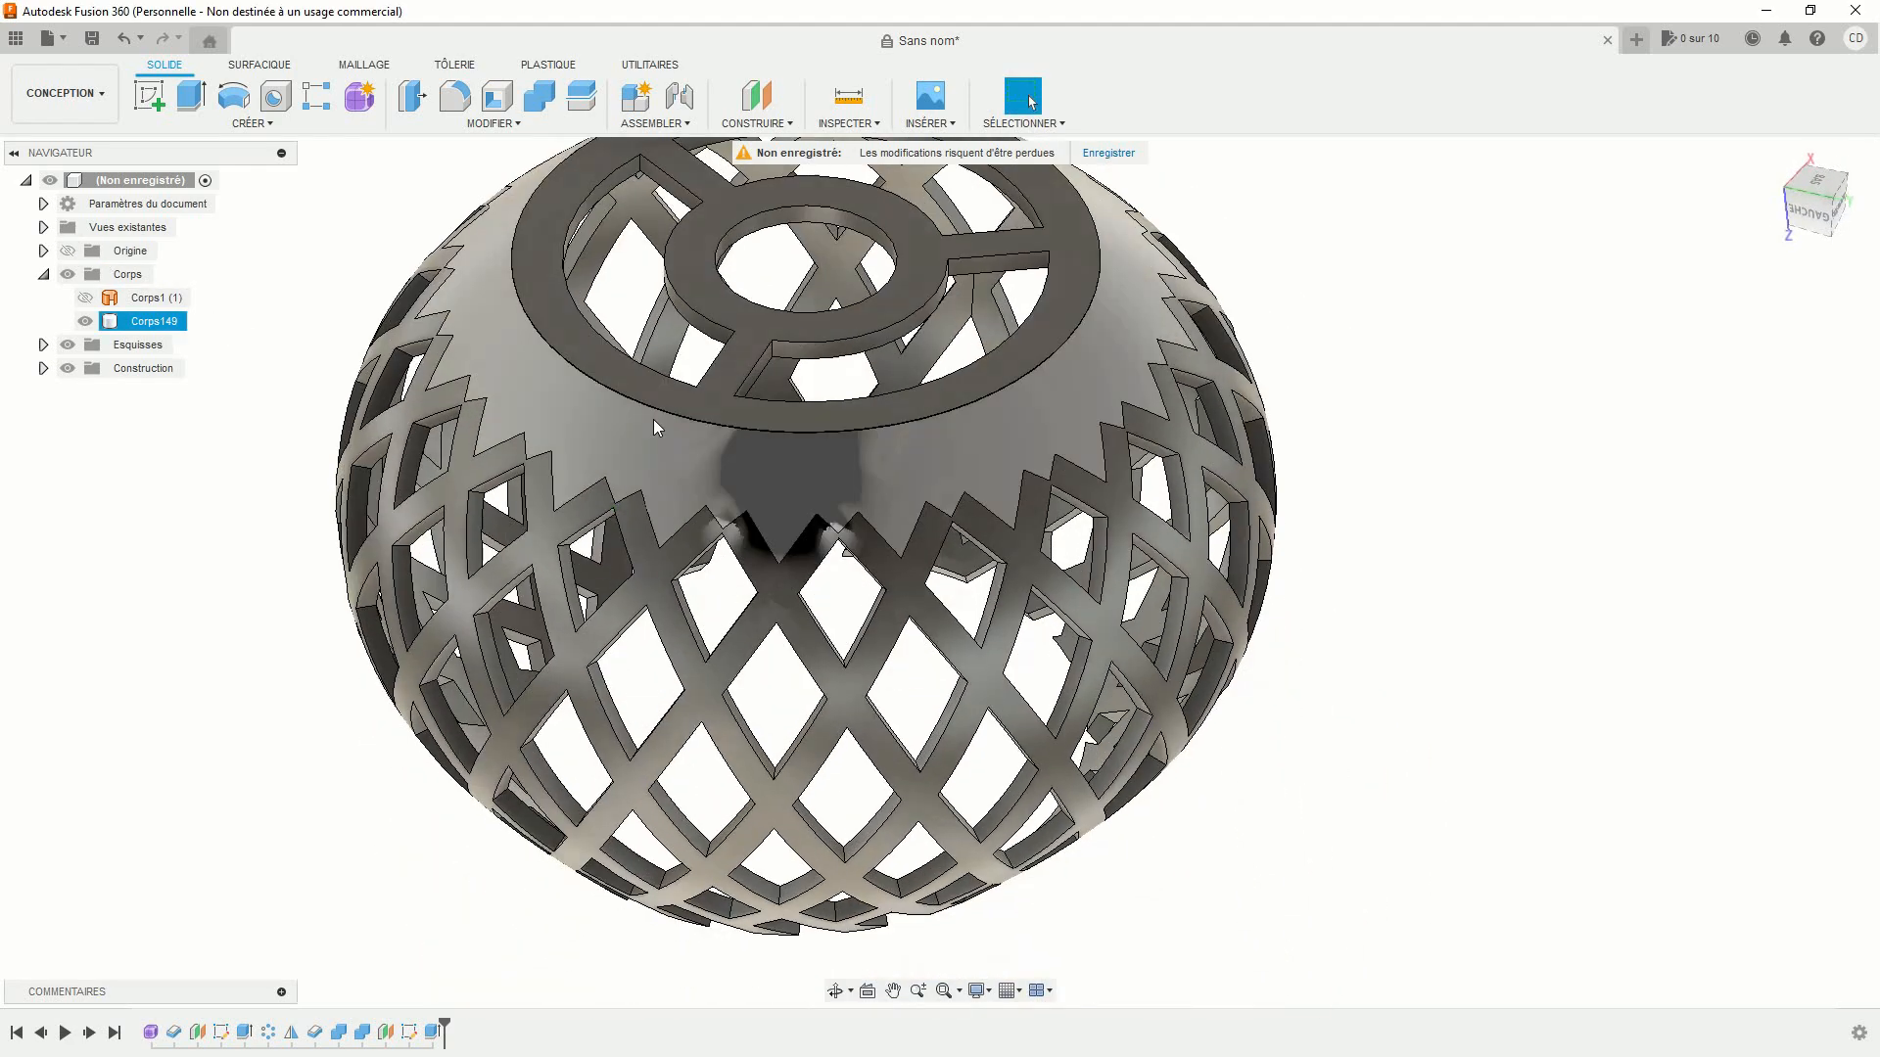
middle_drag(710, 278, 830, 560)
scroll(830, 560, up, 1)
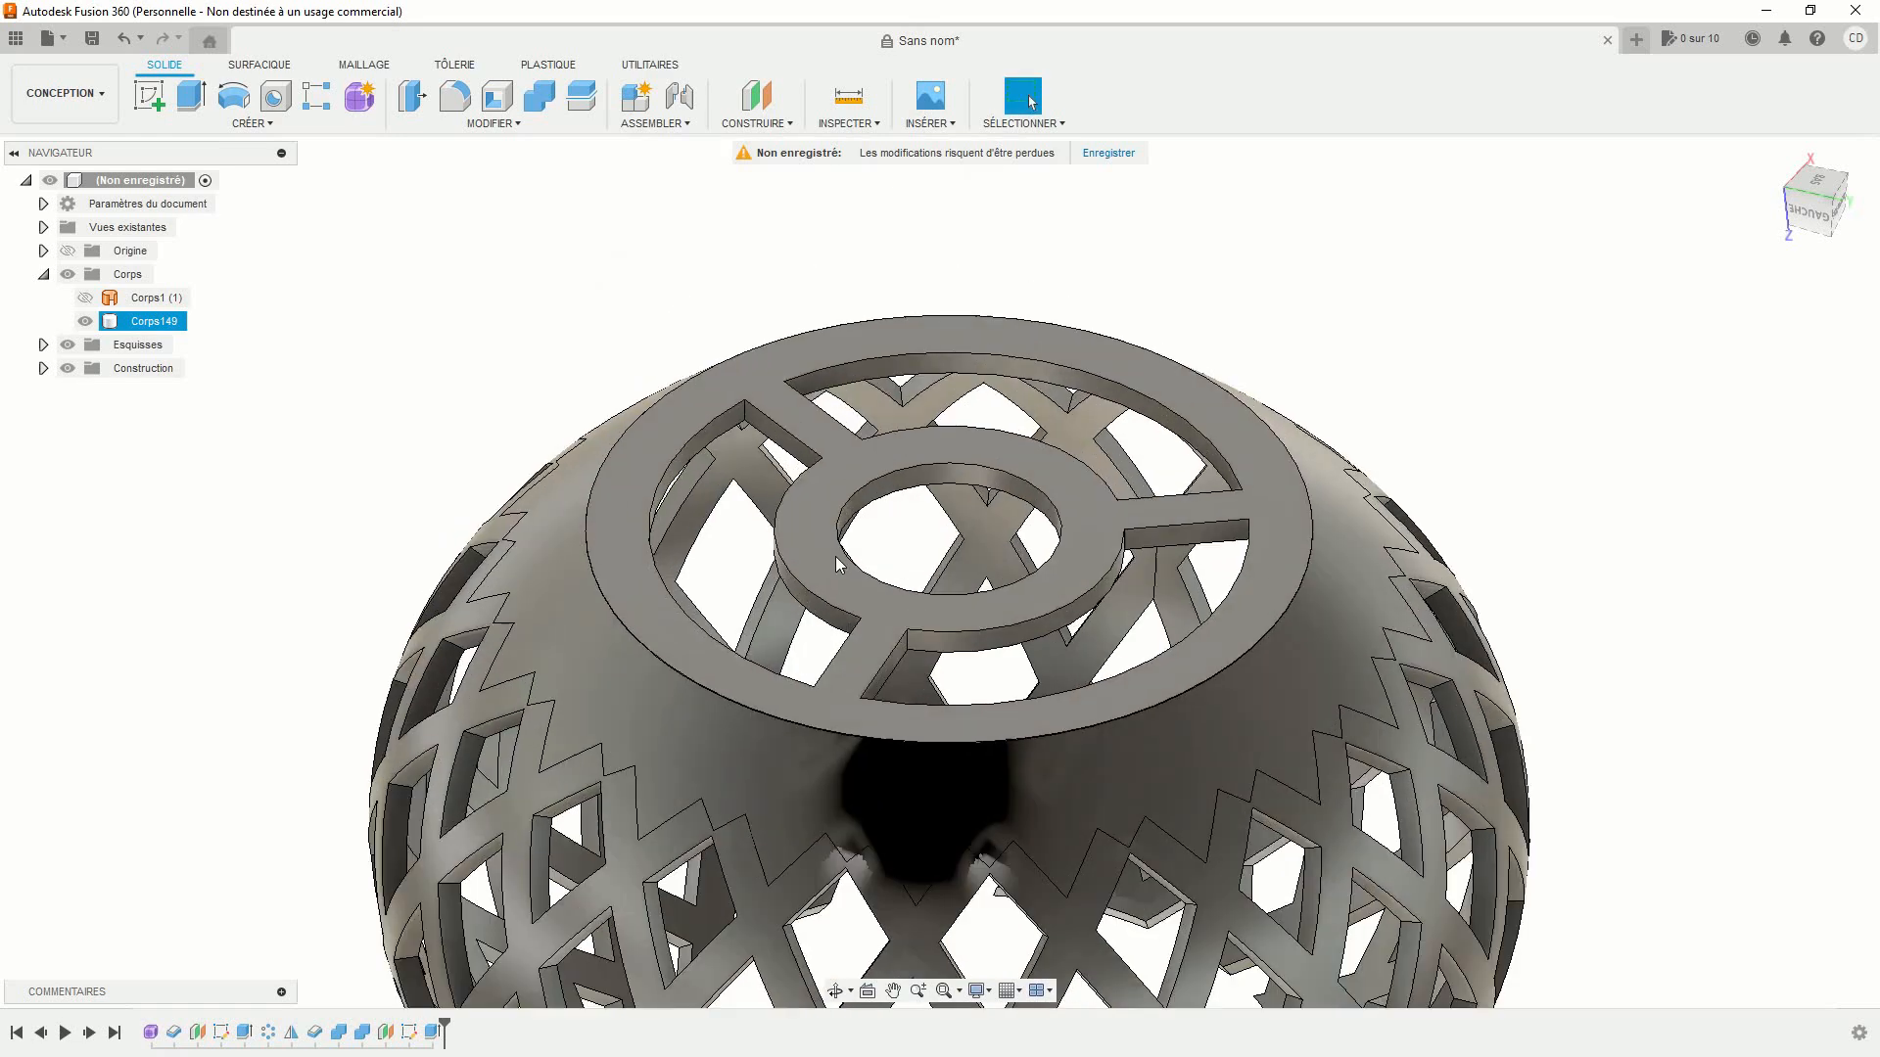
- Fillet the six vertical edges where the three spokes meet the inner ring with a 20 mm radius
click(455, 98)
scroll(838, 641, up, 2)
click(952, 658)
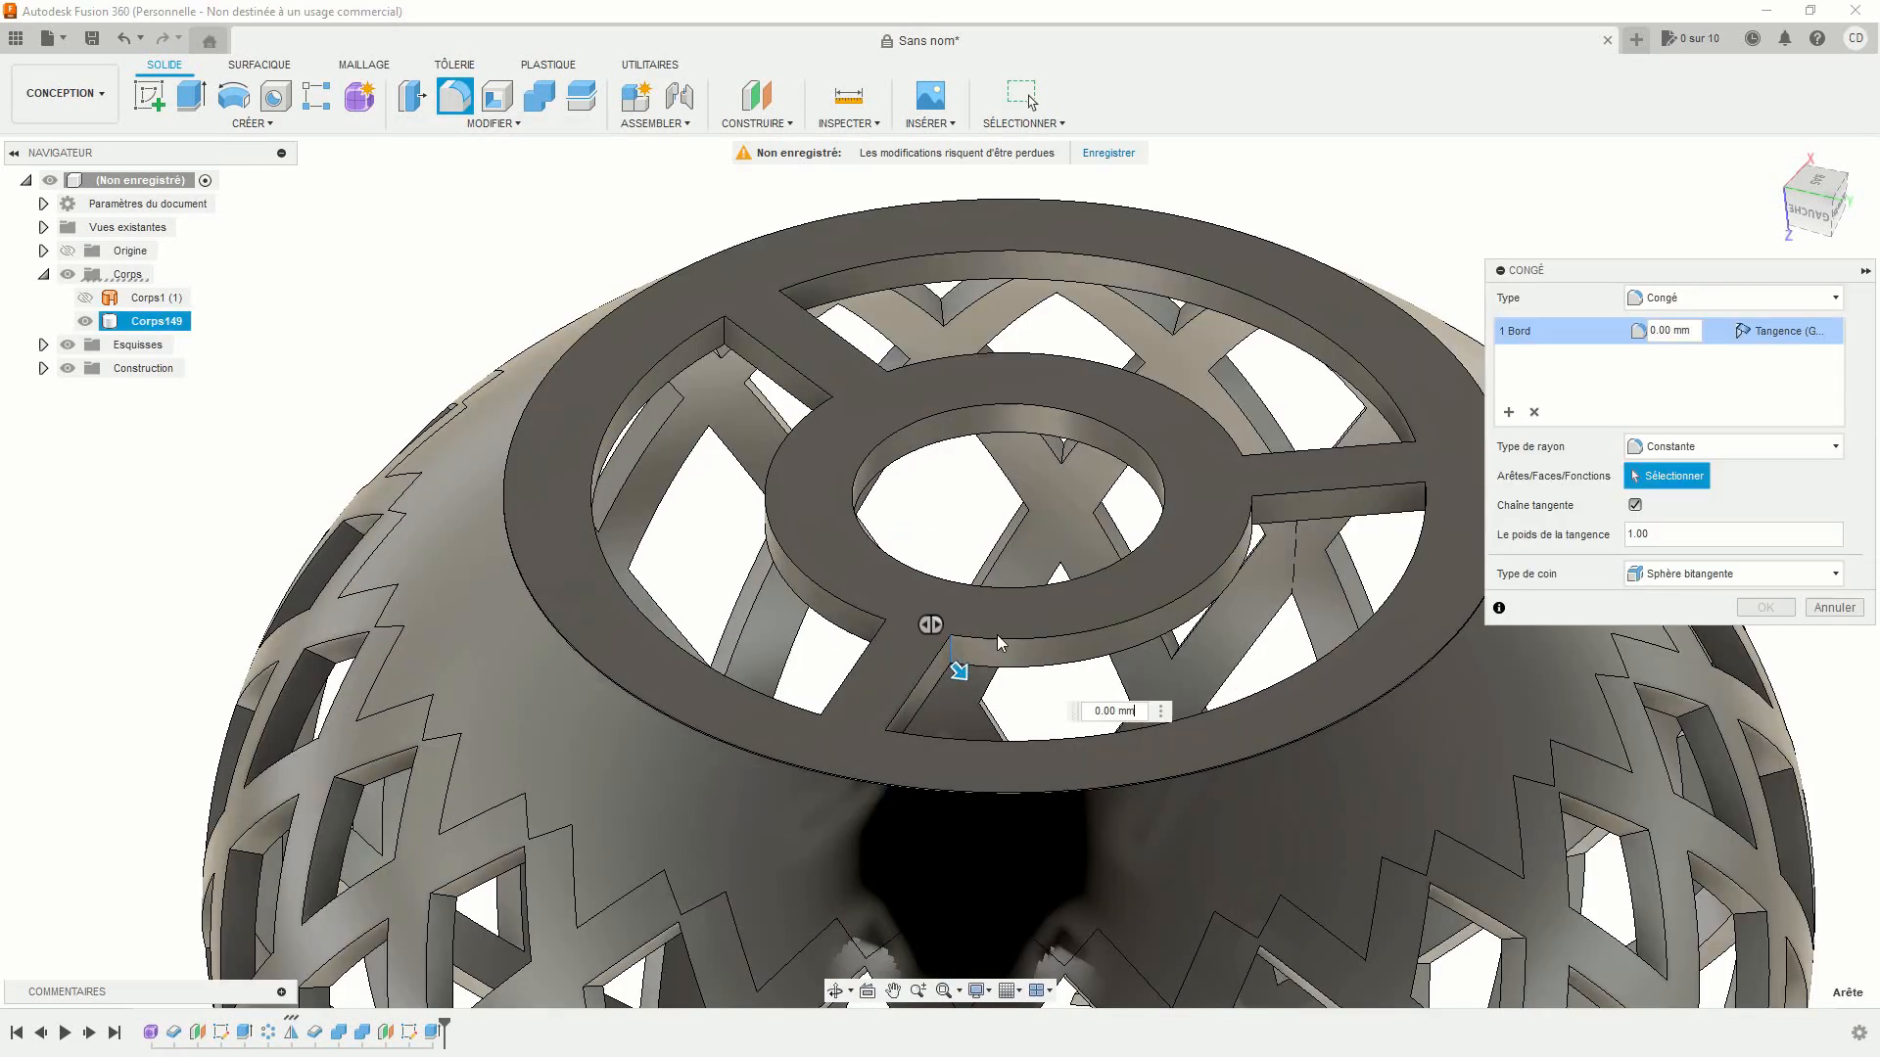
shift+middle_drag(957, 672, 1049, 643)
middle_drag(1155, 529, 541, 811)
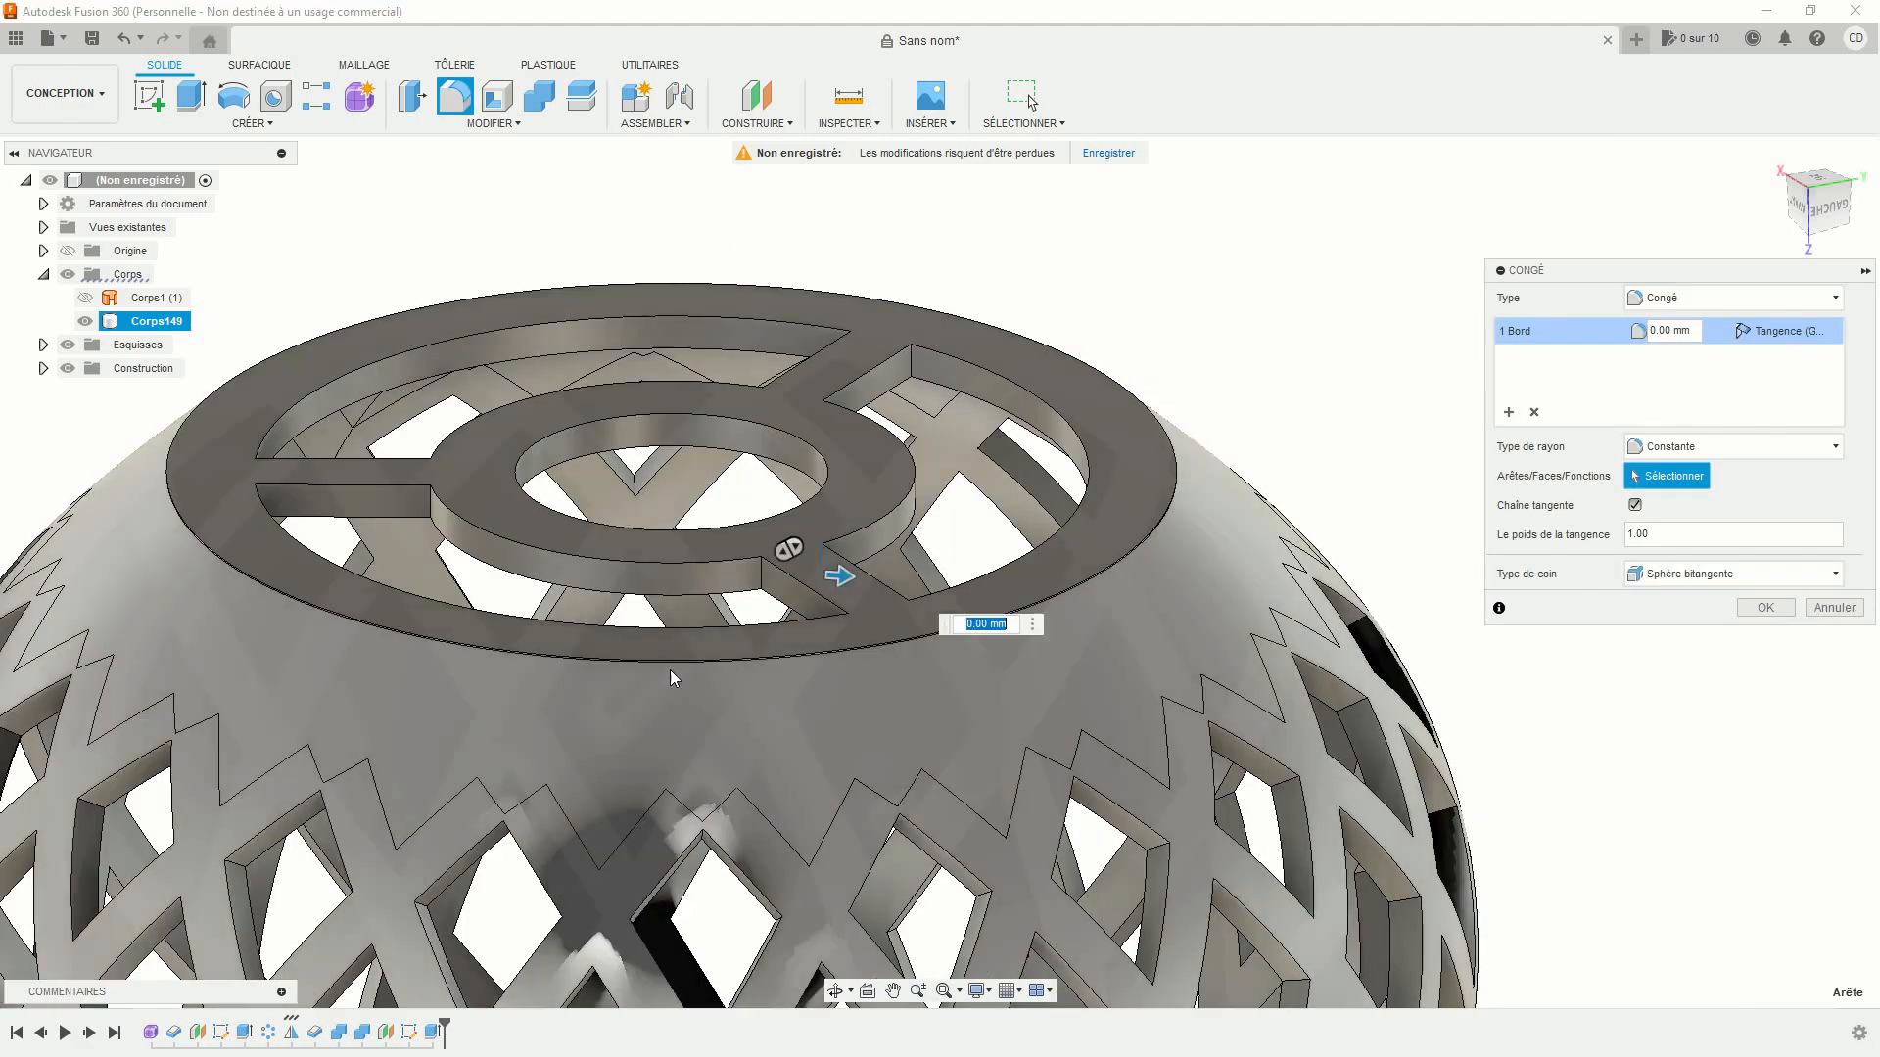
click(765, 585)
scroll(765, 586, down, 5)
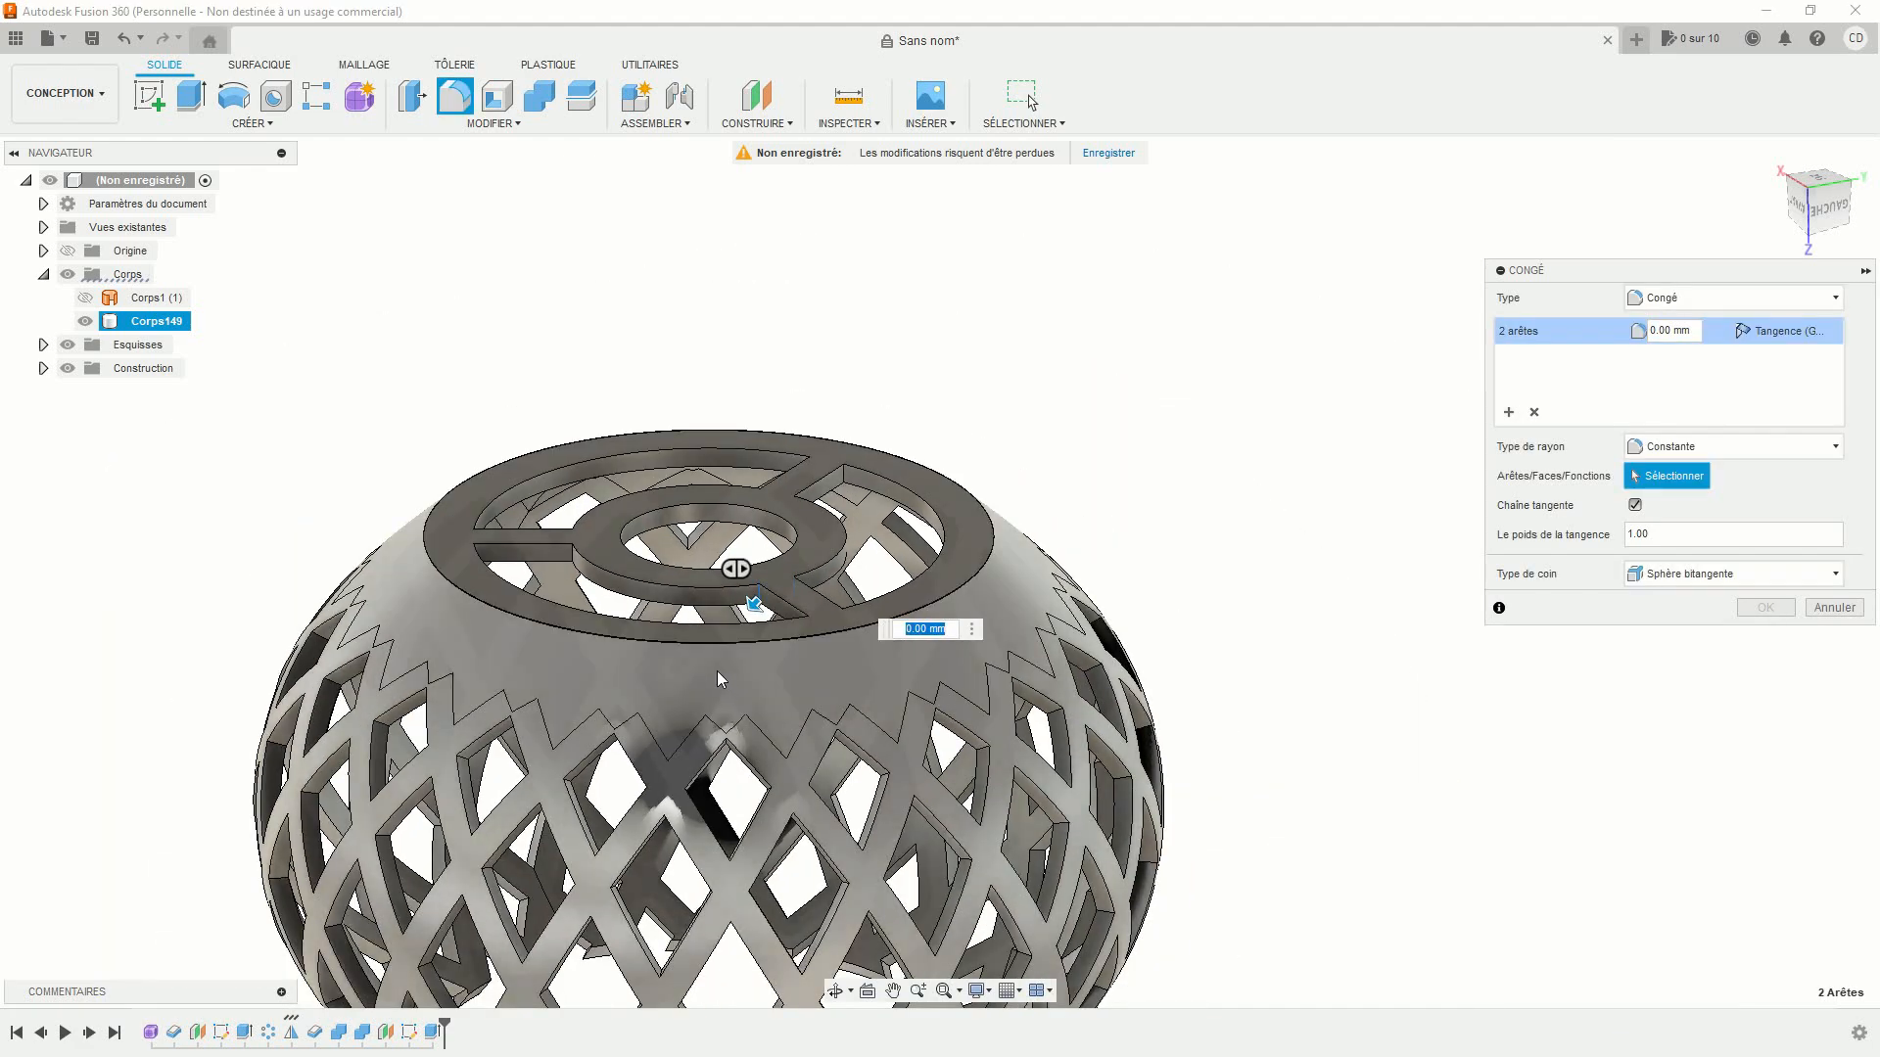
middle_drag(587, 618, 967, 569)
scroll(786, 623, up, 4)
scroll(901, 662, down, 3)
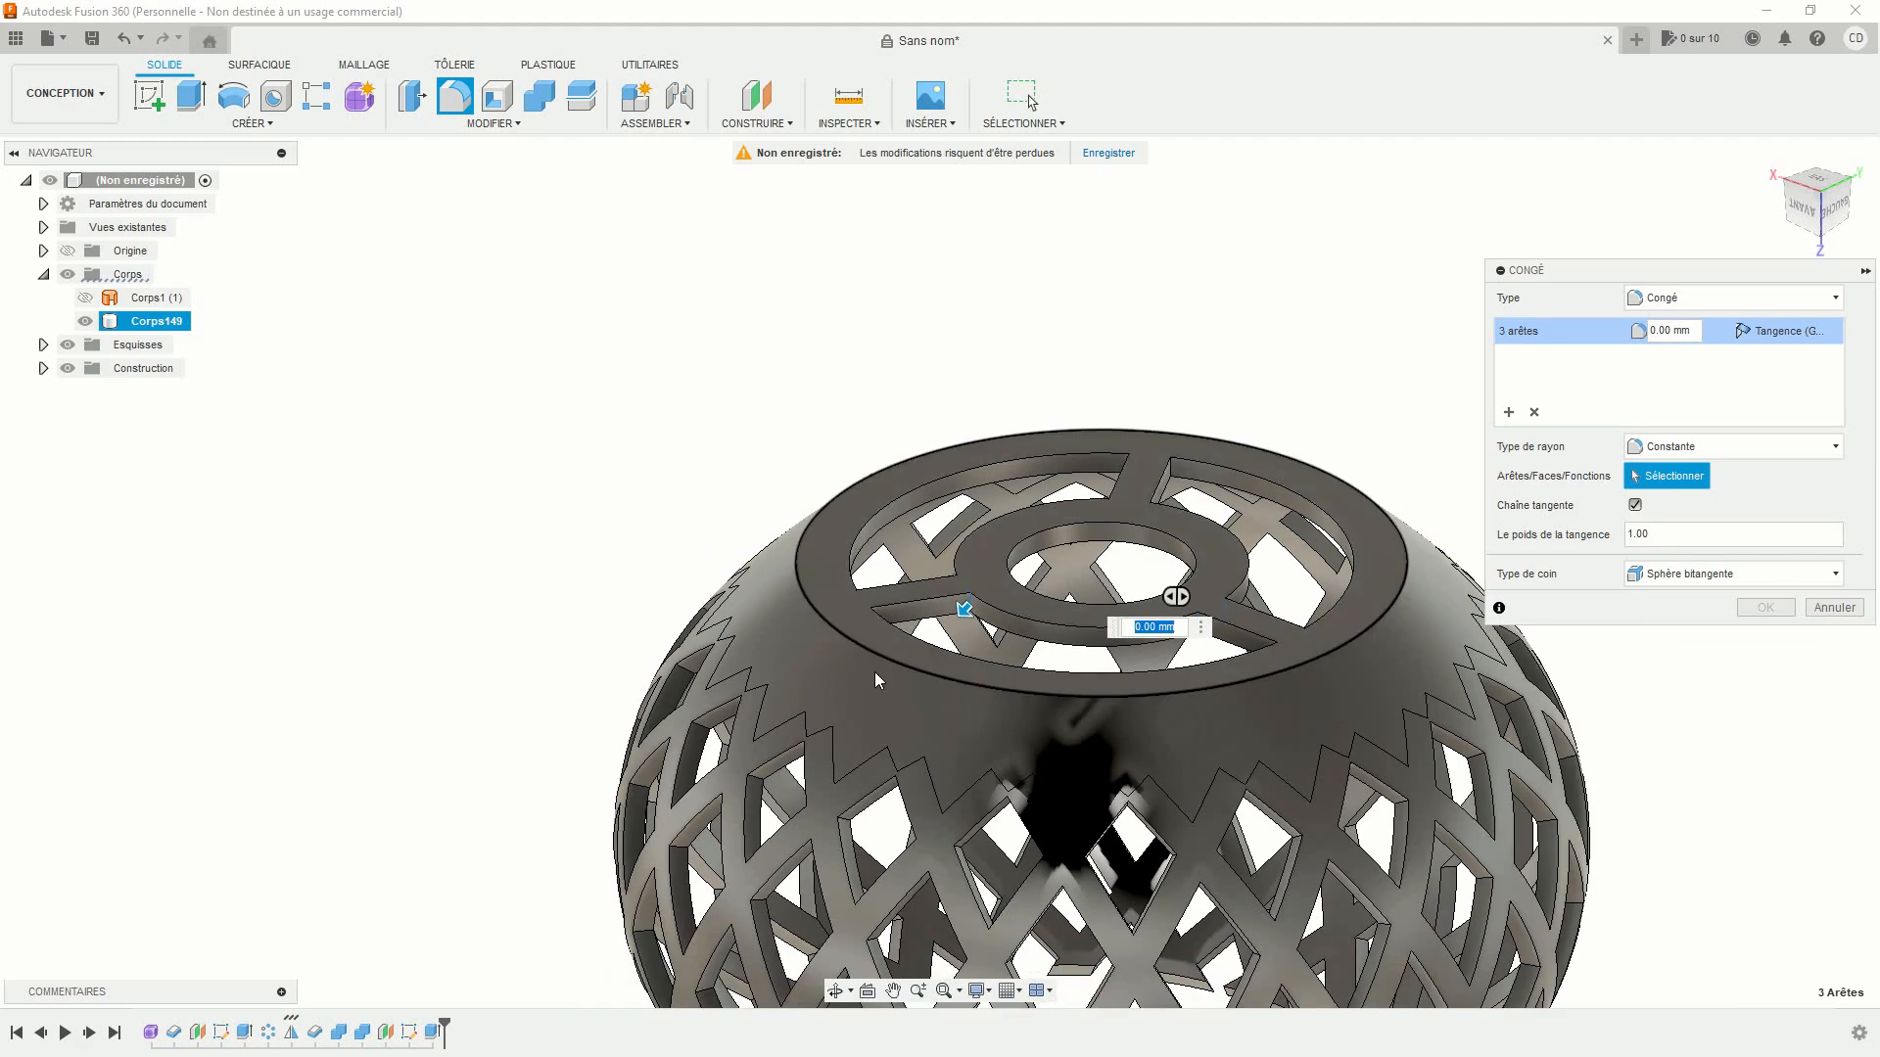
shift+middle_drag(873, 677, 972, 678)
scroll(920, 624, up, 3)
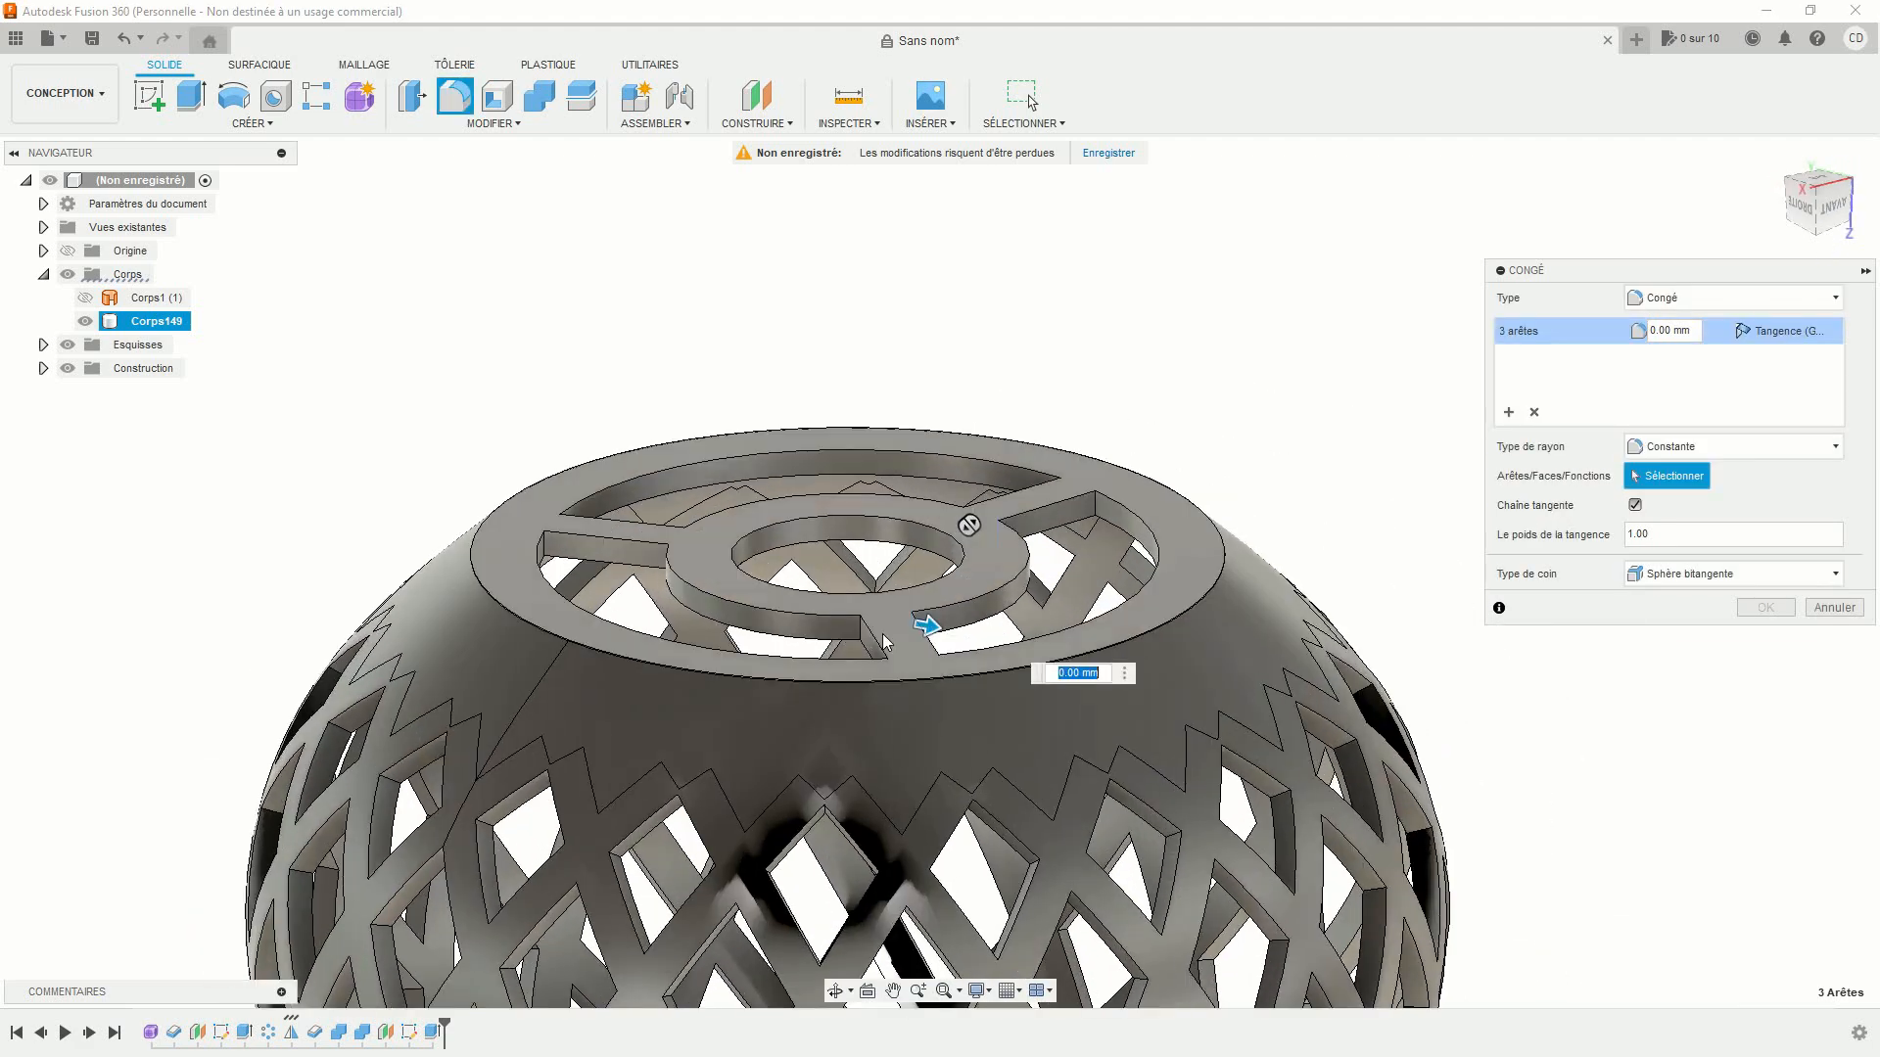
click(860, 634)
middle_drag(640, 637, 894, 668)
click(663, 573)
scroll(669, 629, down, 3)
scroll(887, 587, up, 5)
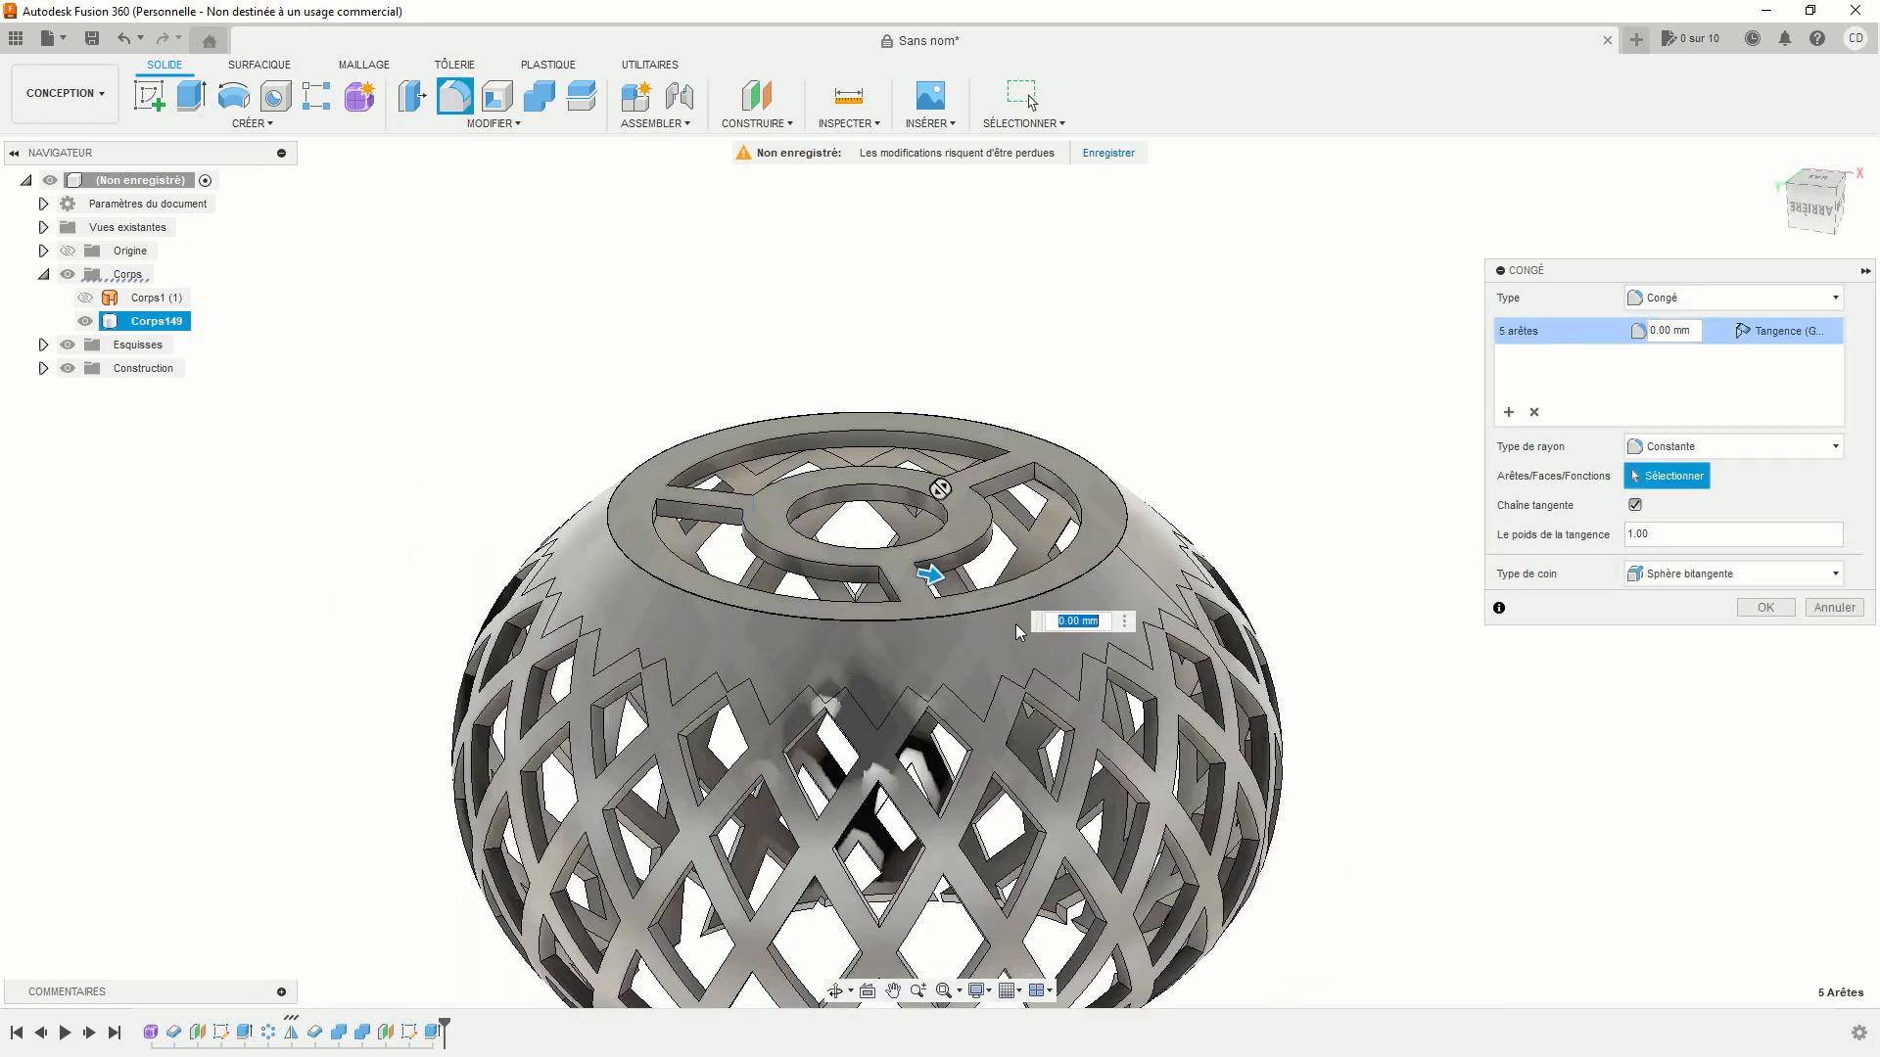
click(874, 586)
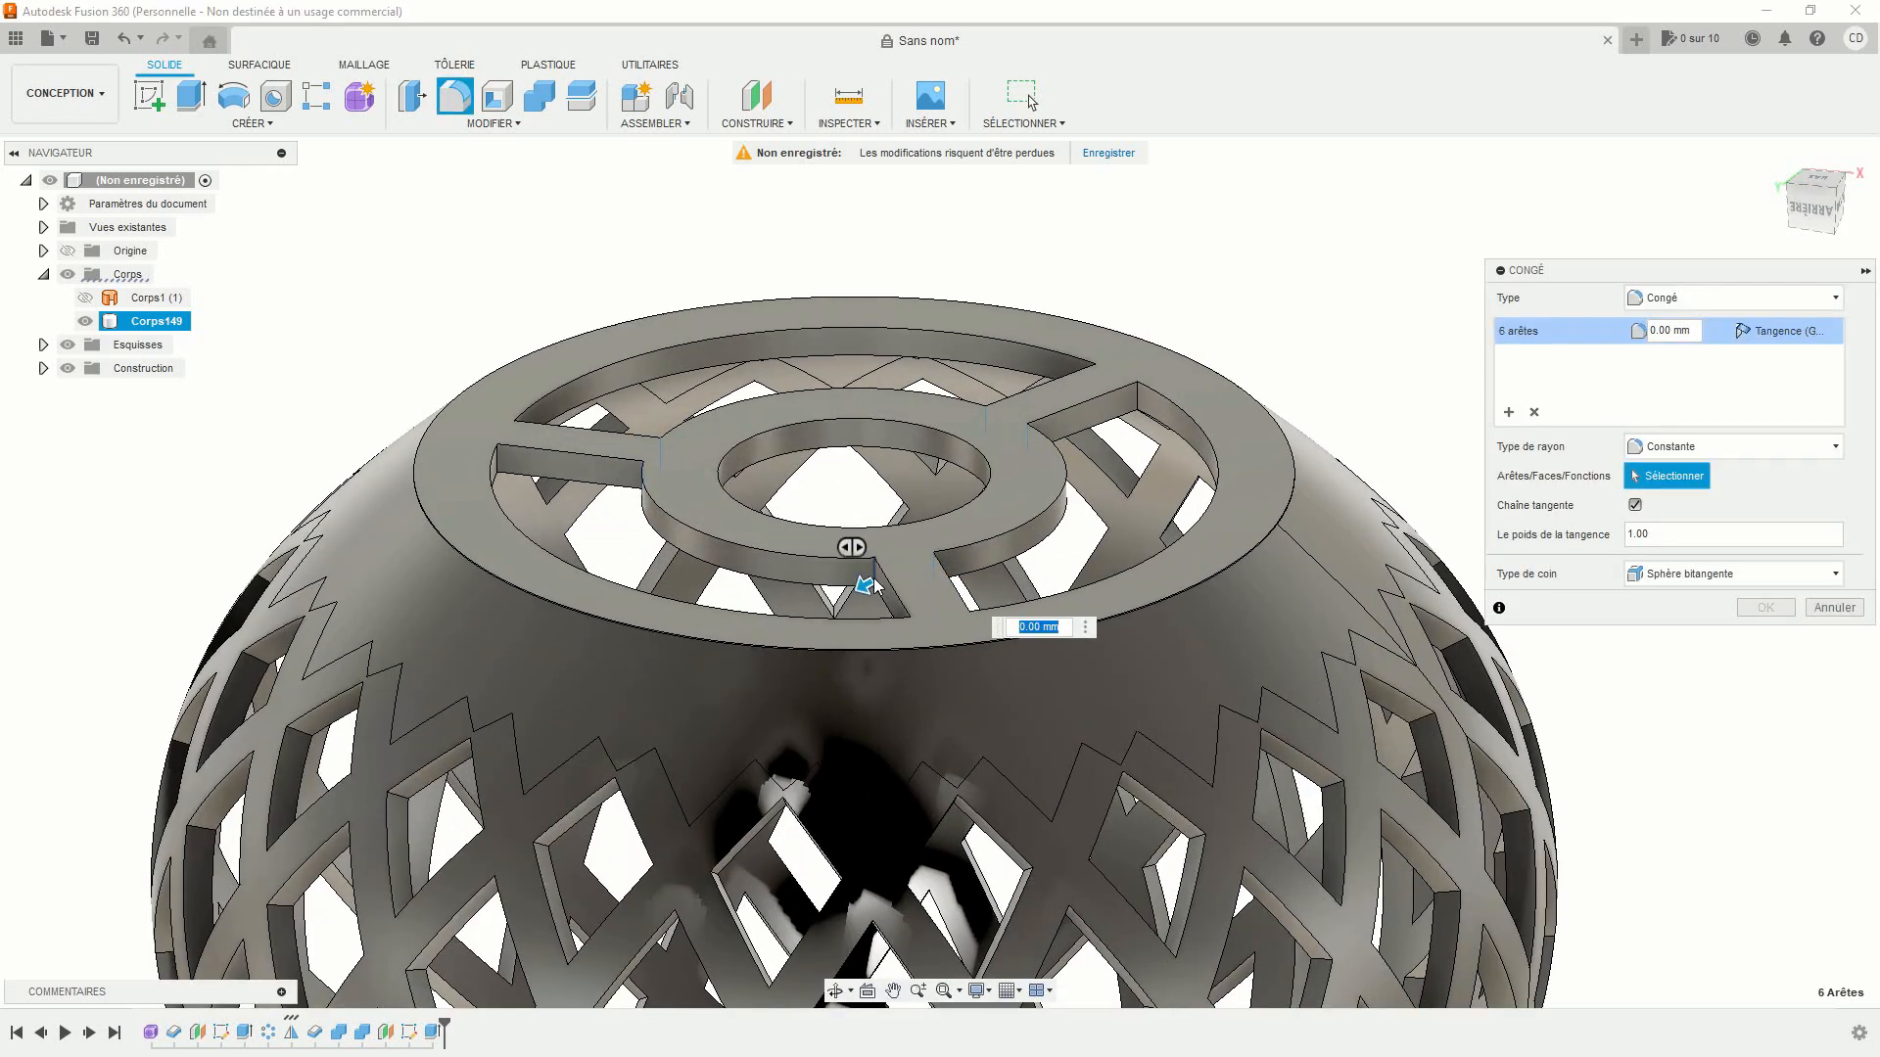
key(Return)
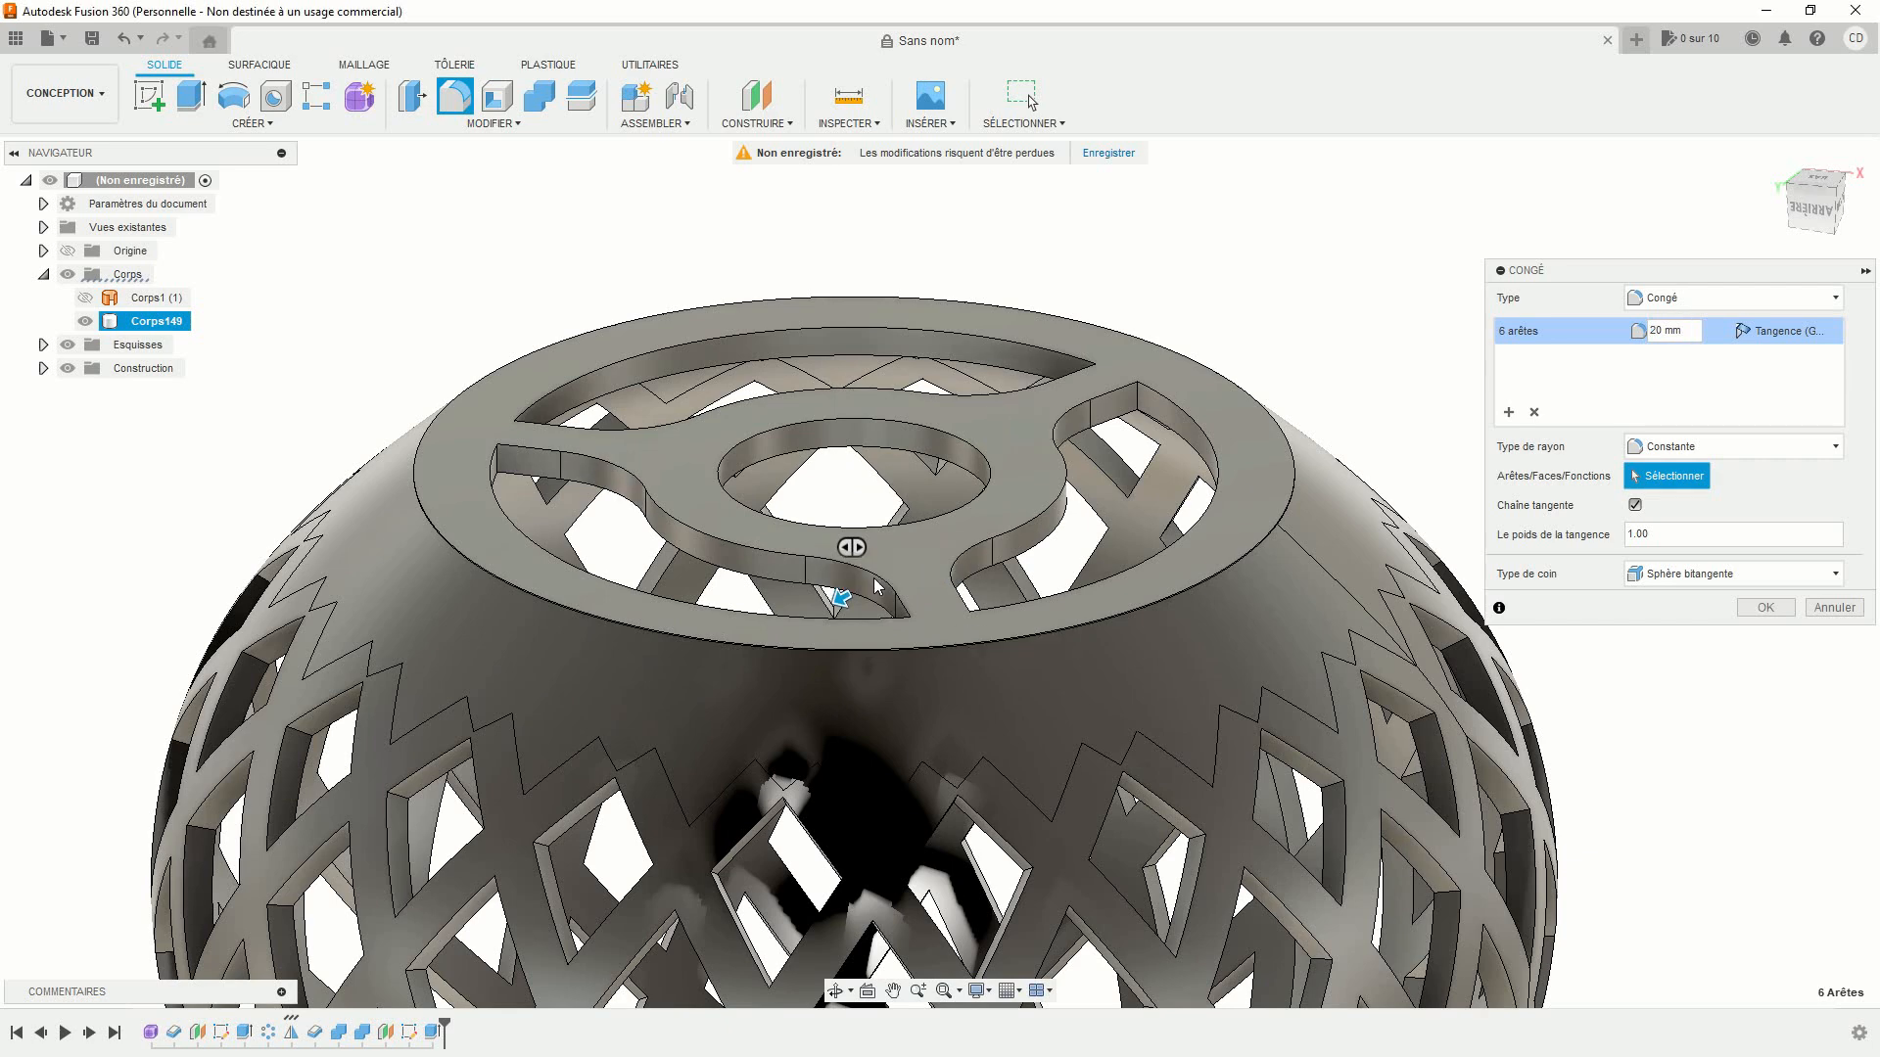
scroll(1070, 462, down, 2)
scroll(1070, 462, up, 2)
click(948, 285)
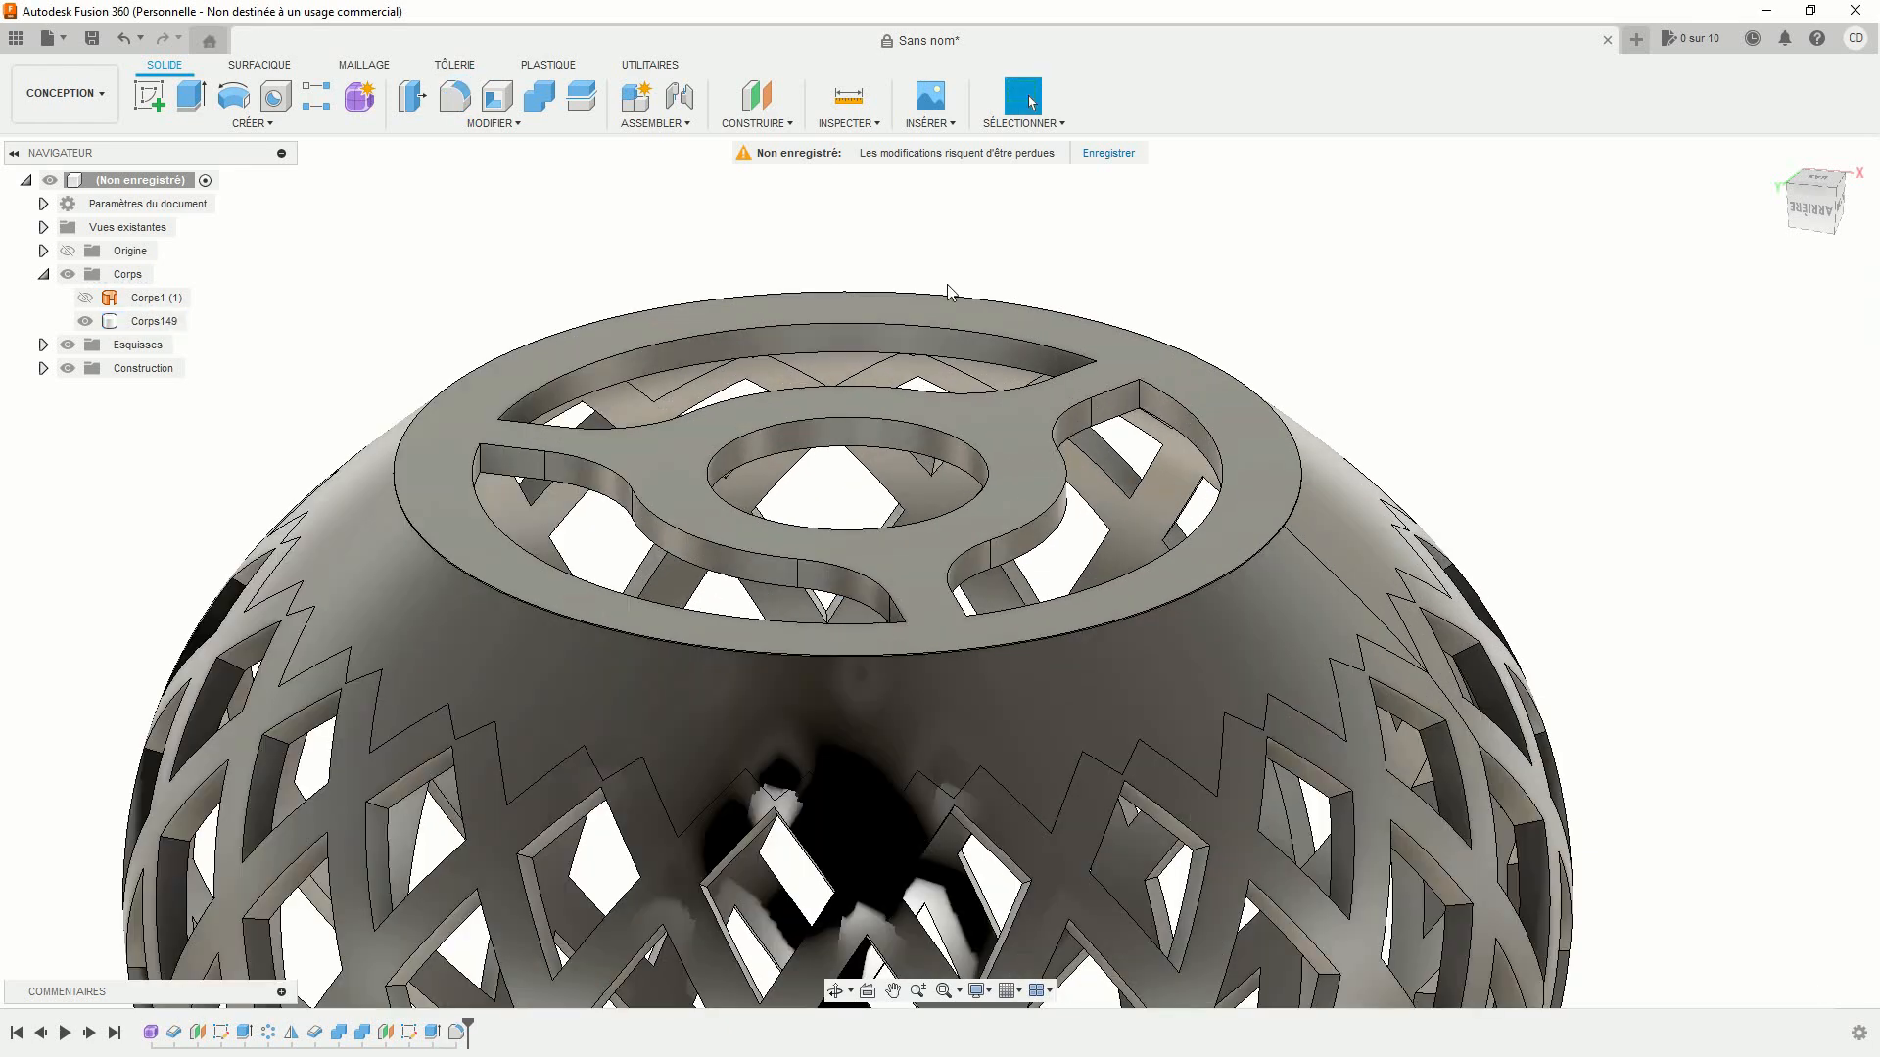
- Fillet the six vertical edges where the three spokes meet the outer ring with a 10 mm radius
key(f)
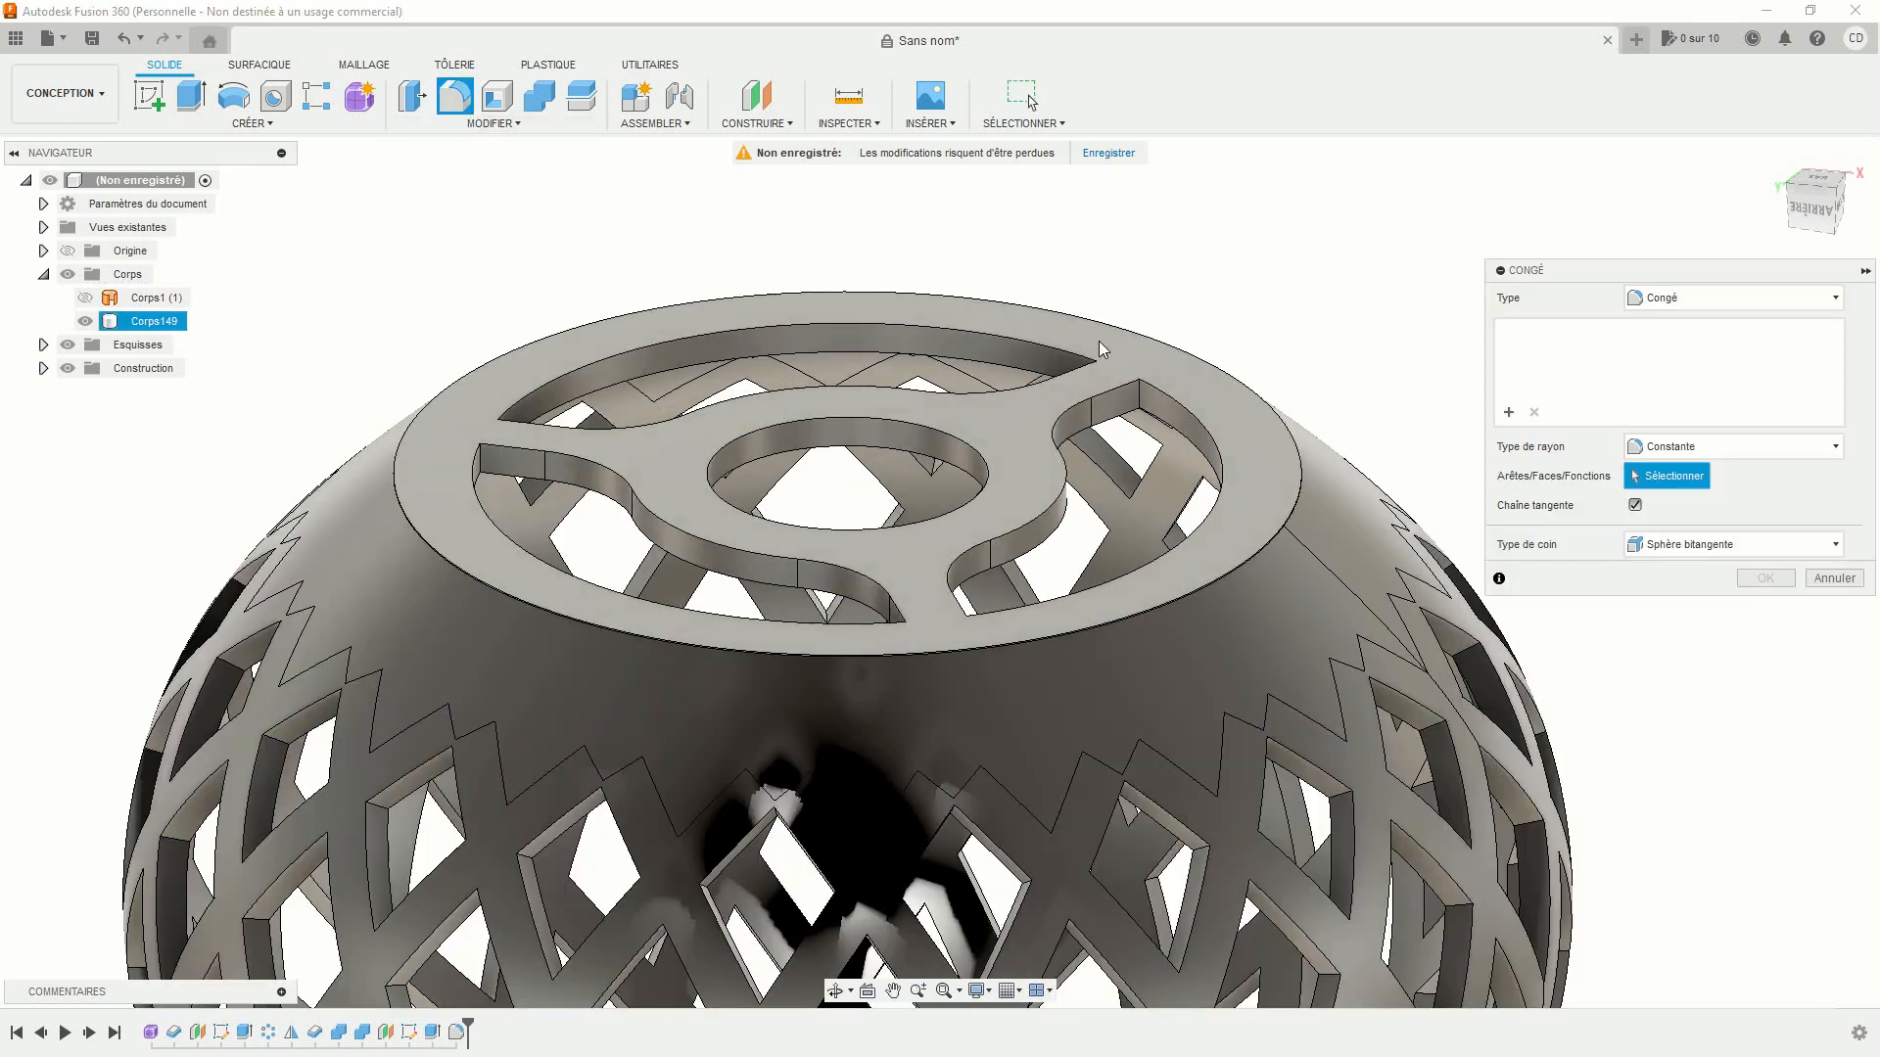
click(1139, 409)
shift+middle_drag(1041, 612, 857, 622)
scroll(787, 544, up, 3)
click(889, 538)
click(1142, 586)
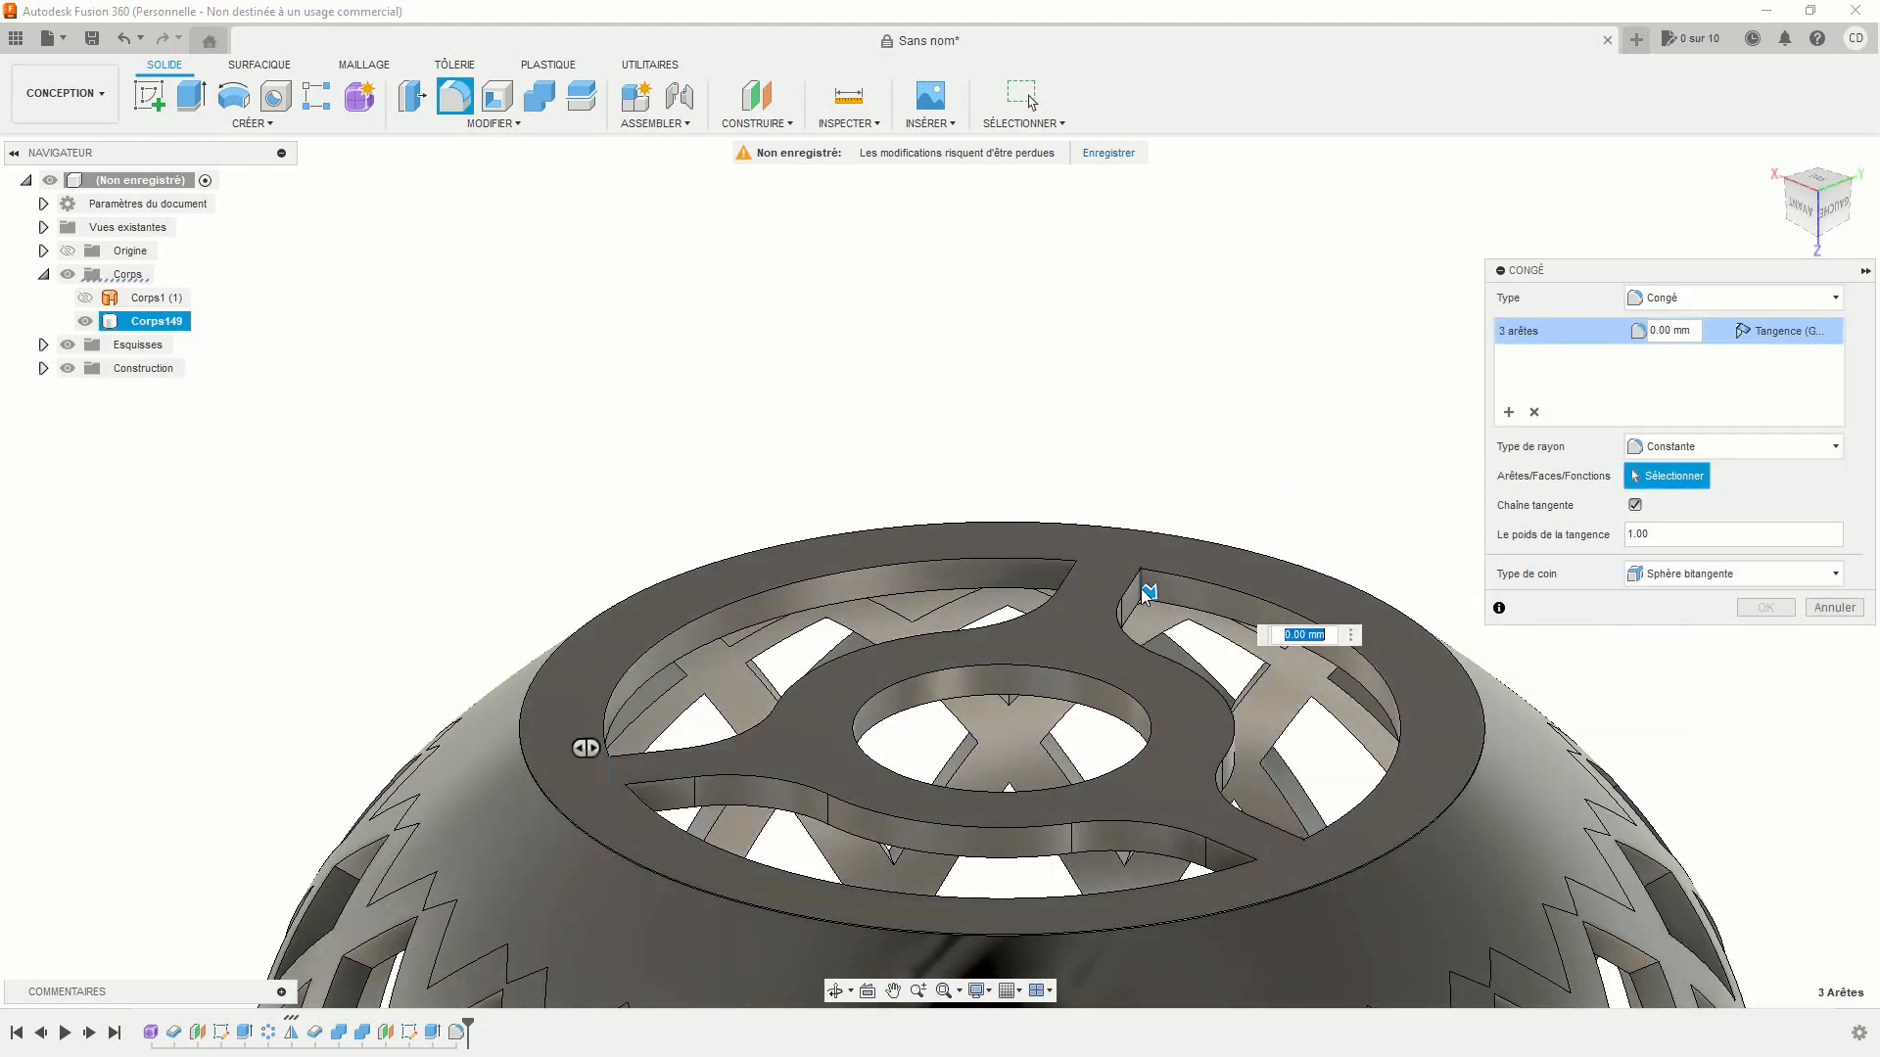
shift+middle_drag(1128, 741, 1049, 580)
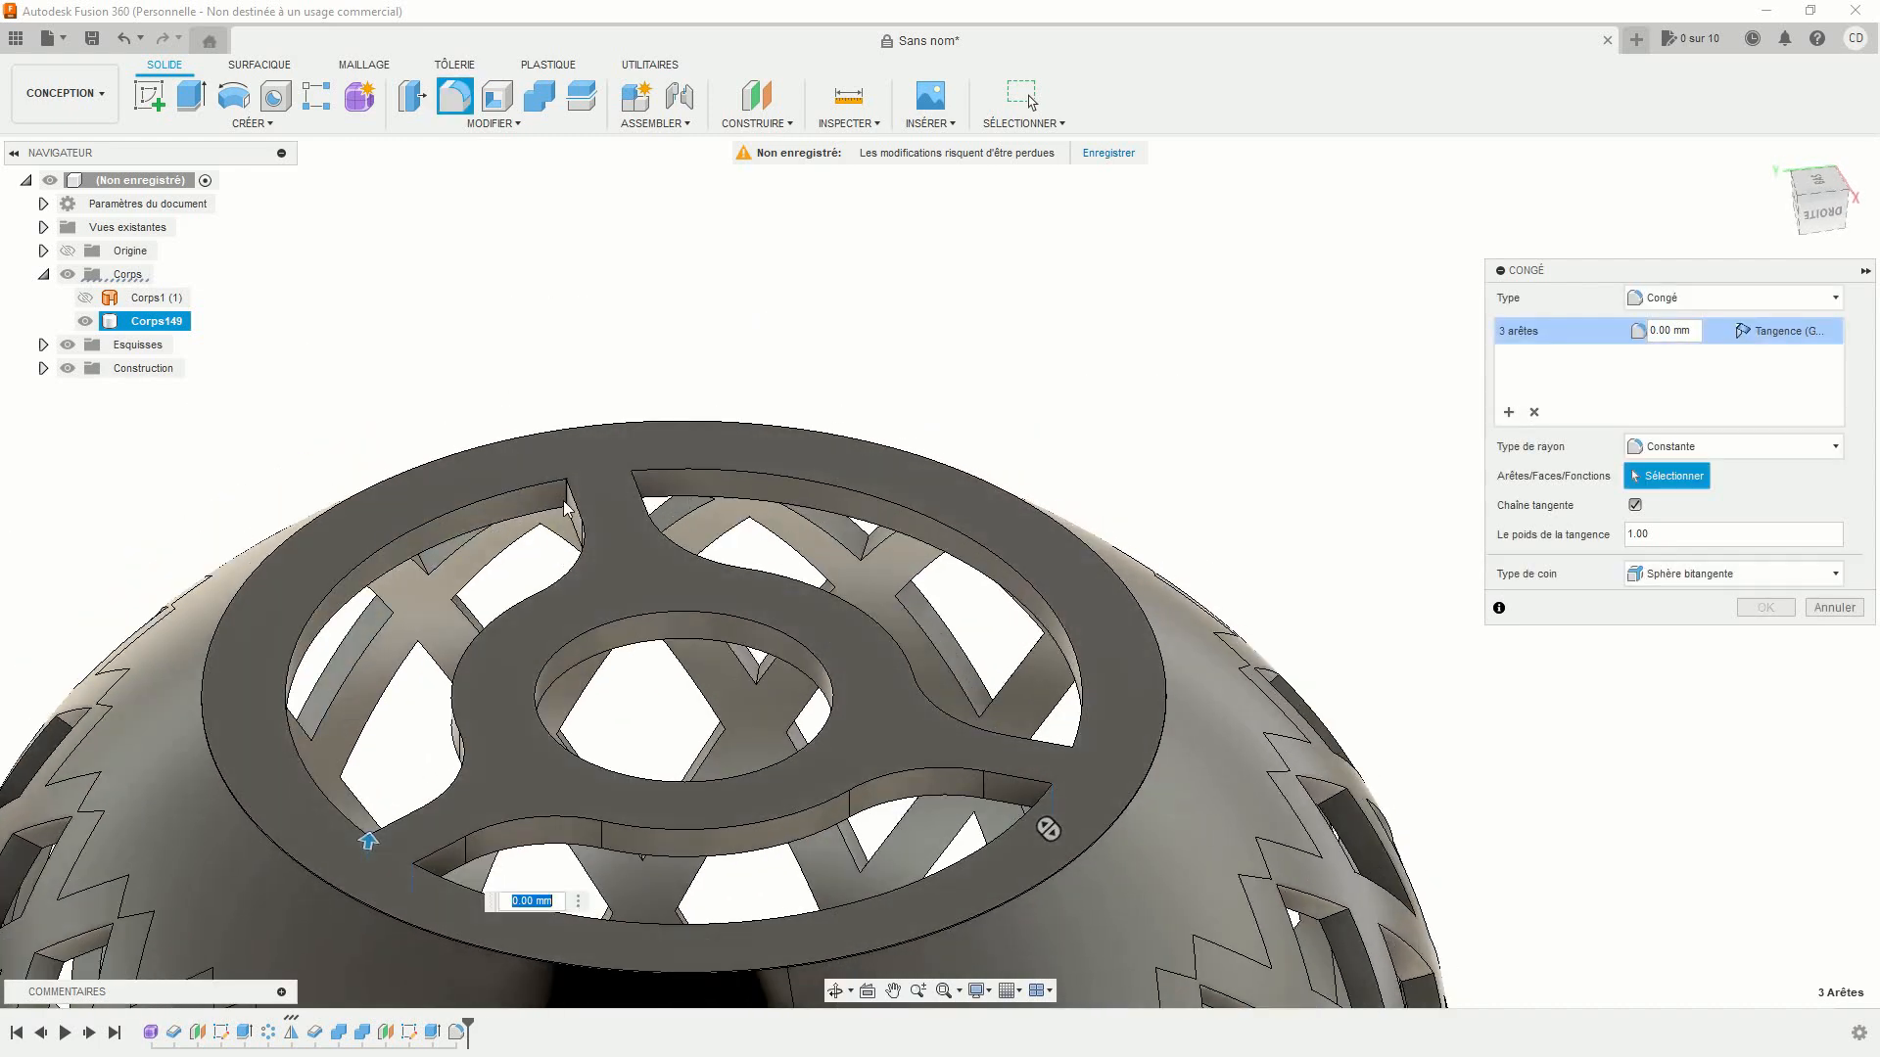
click(573, 511)
shift+middle_drag(615, 562, 698, 509)
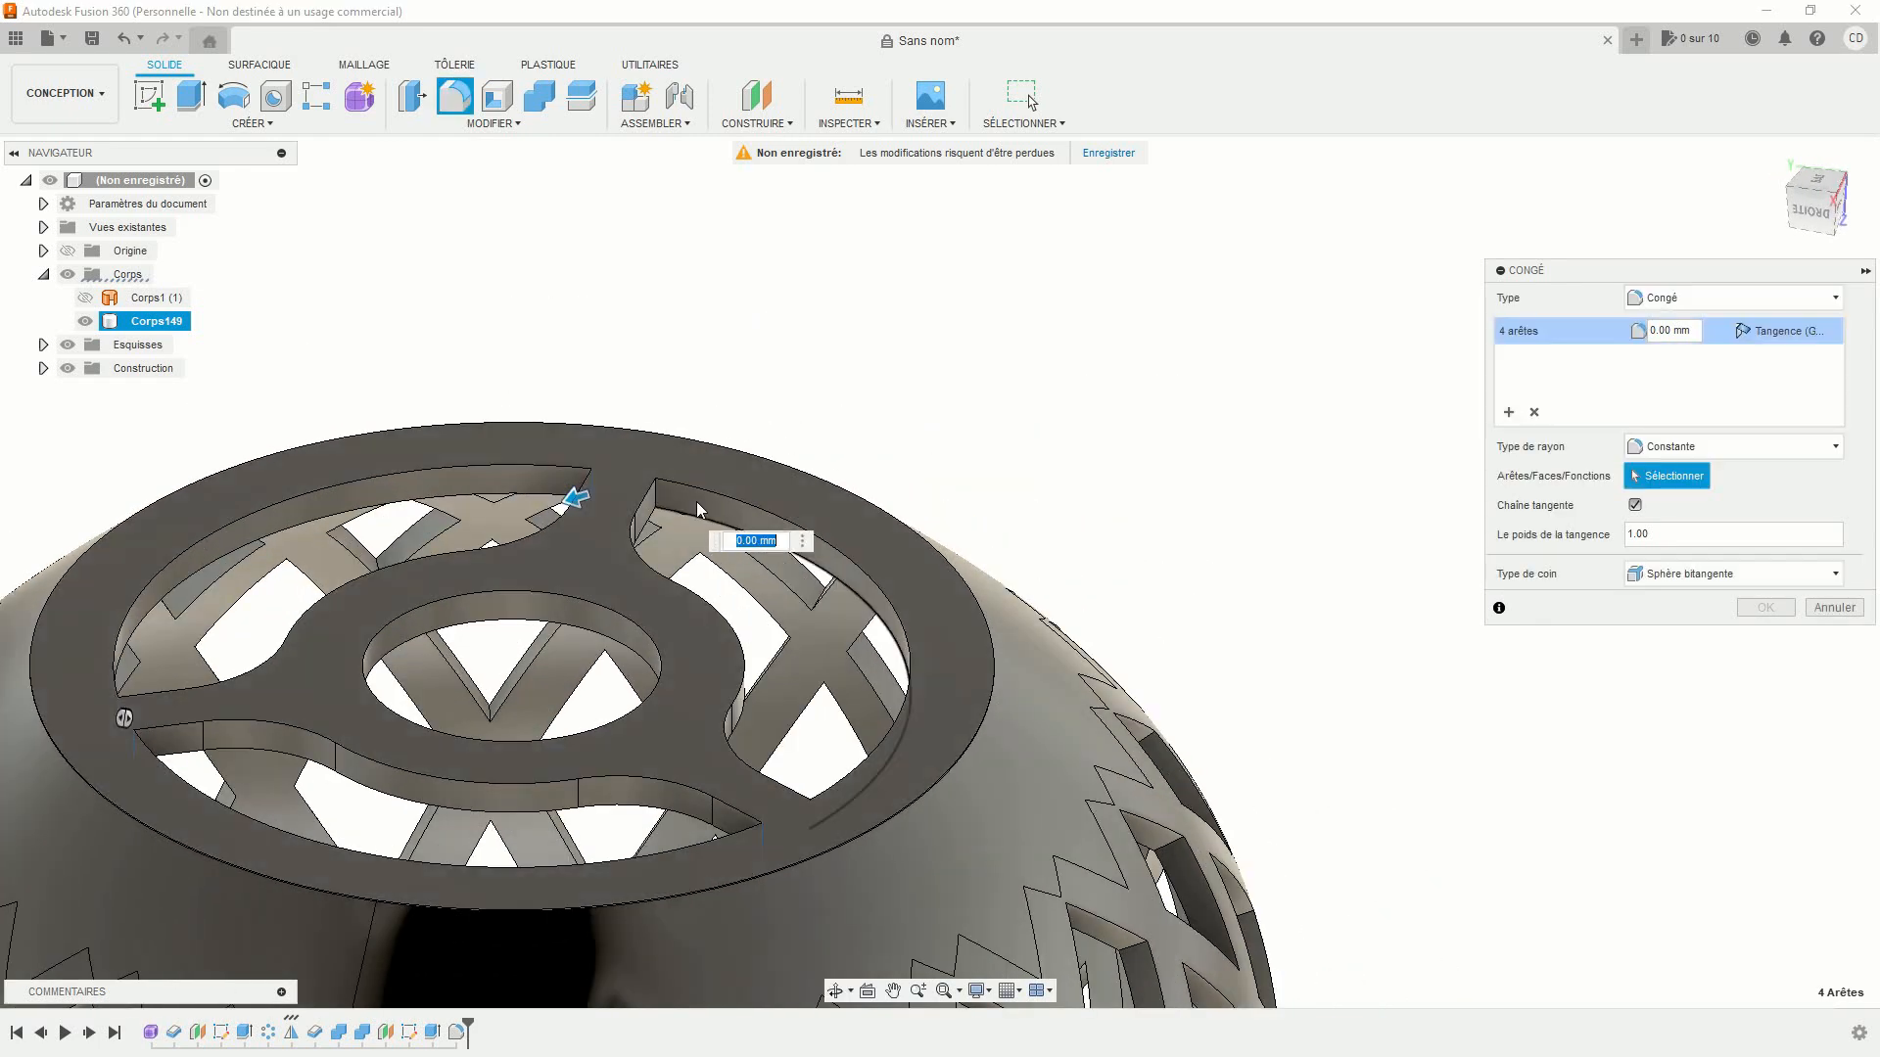
click(658, 496)
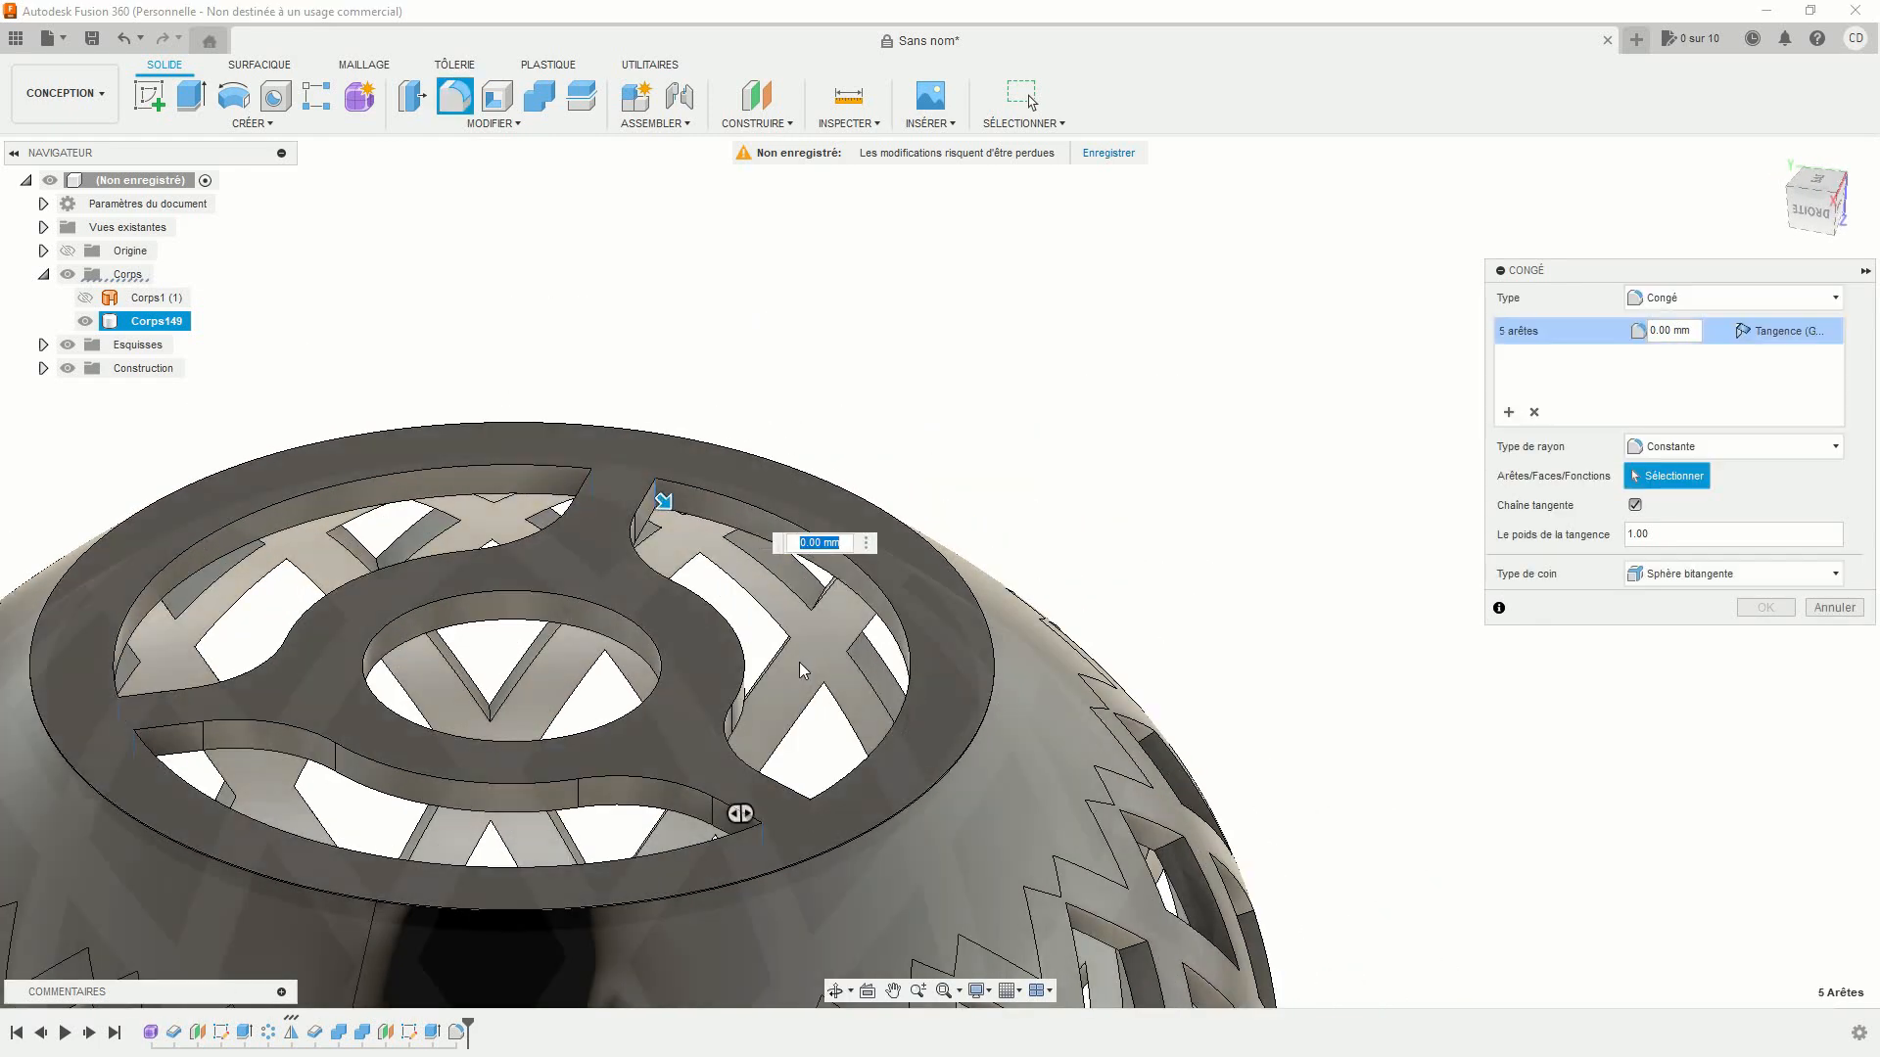
shift+middle_drag(842, 681, 891, 423)
scroll(867, 399, up, 2)
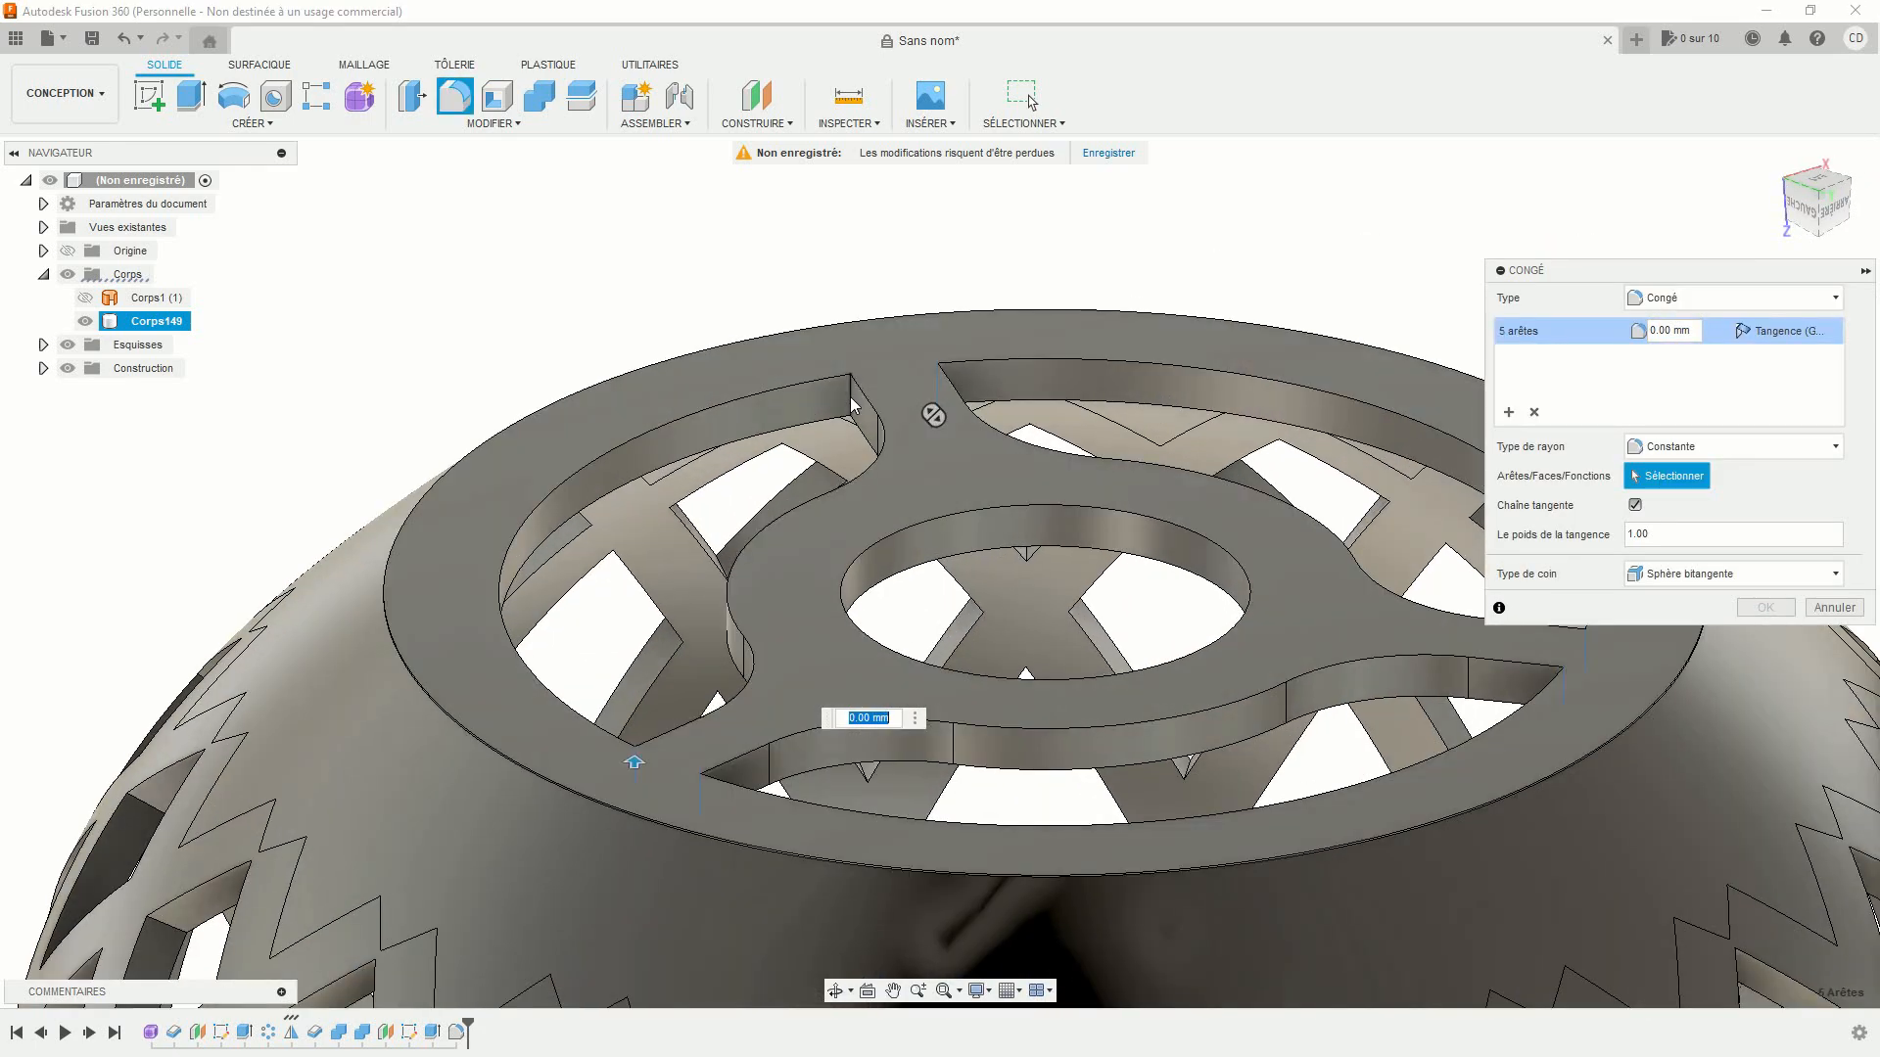
click(848, 401)
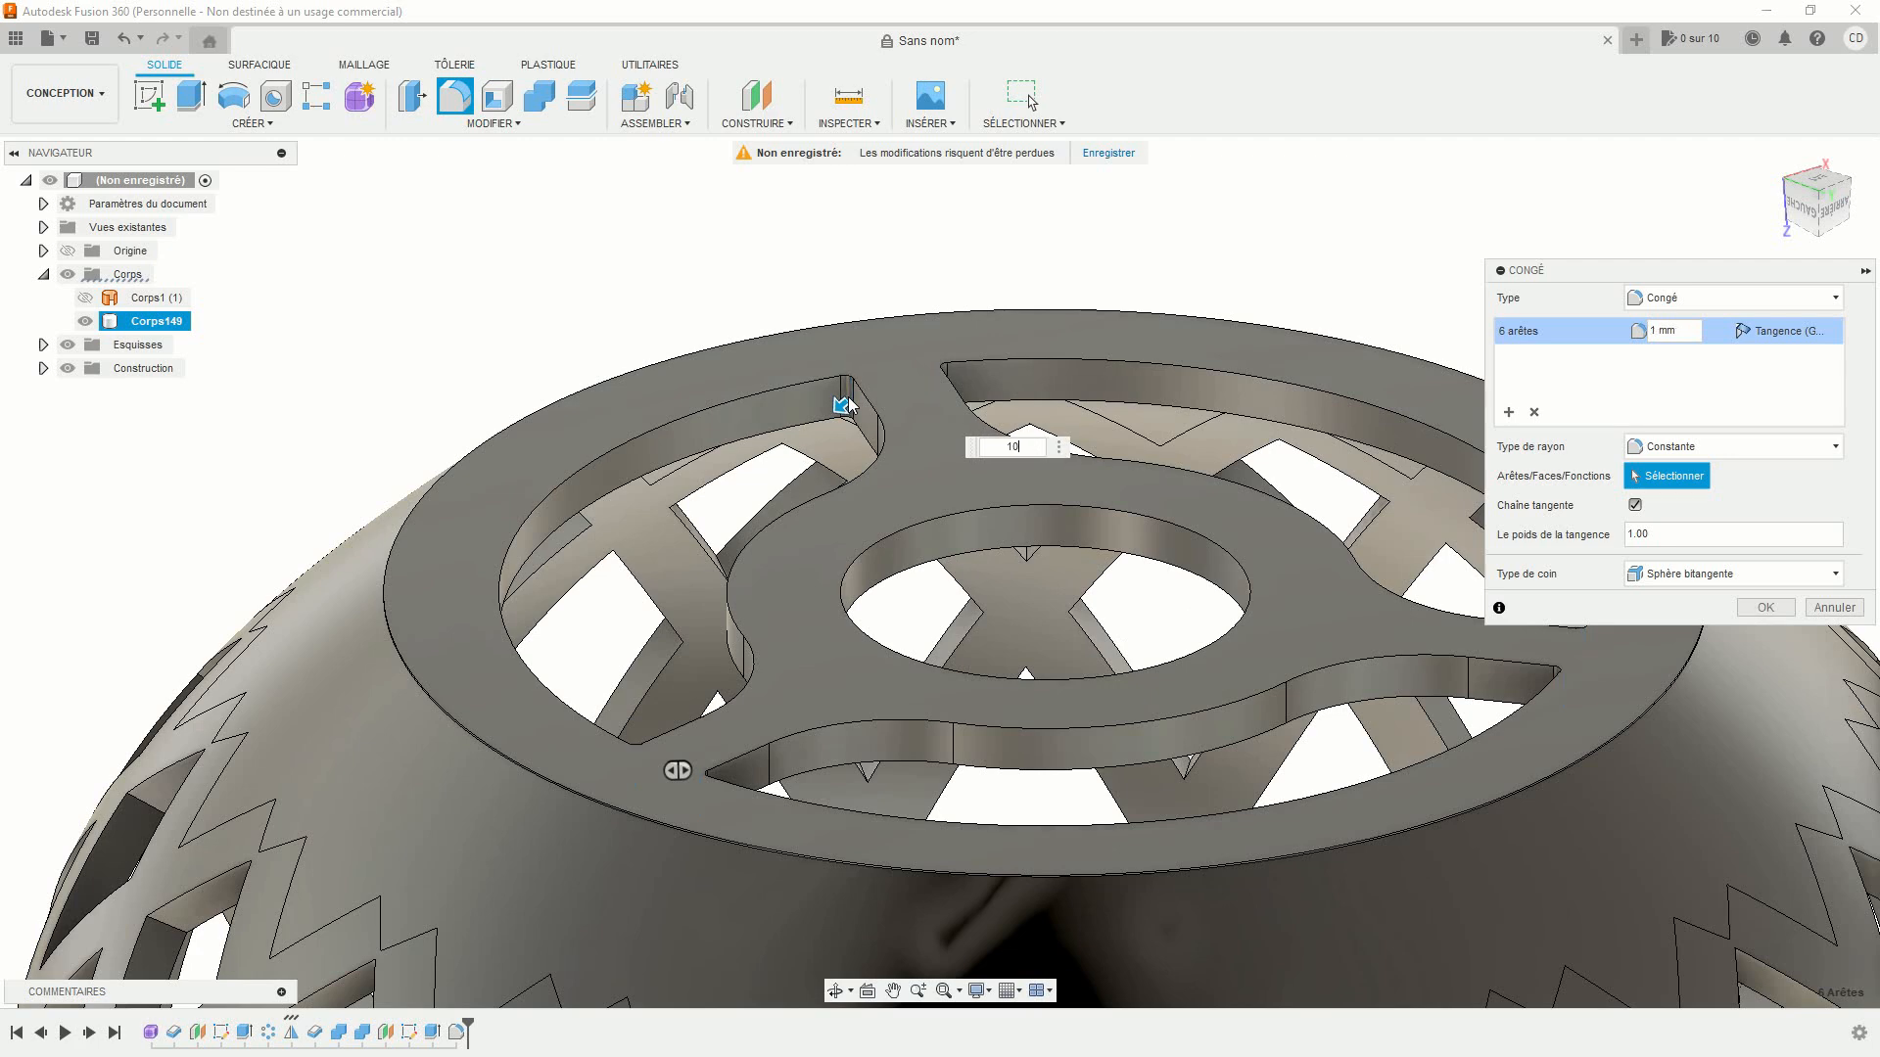
key(Return)
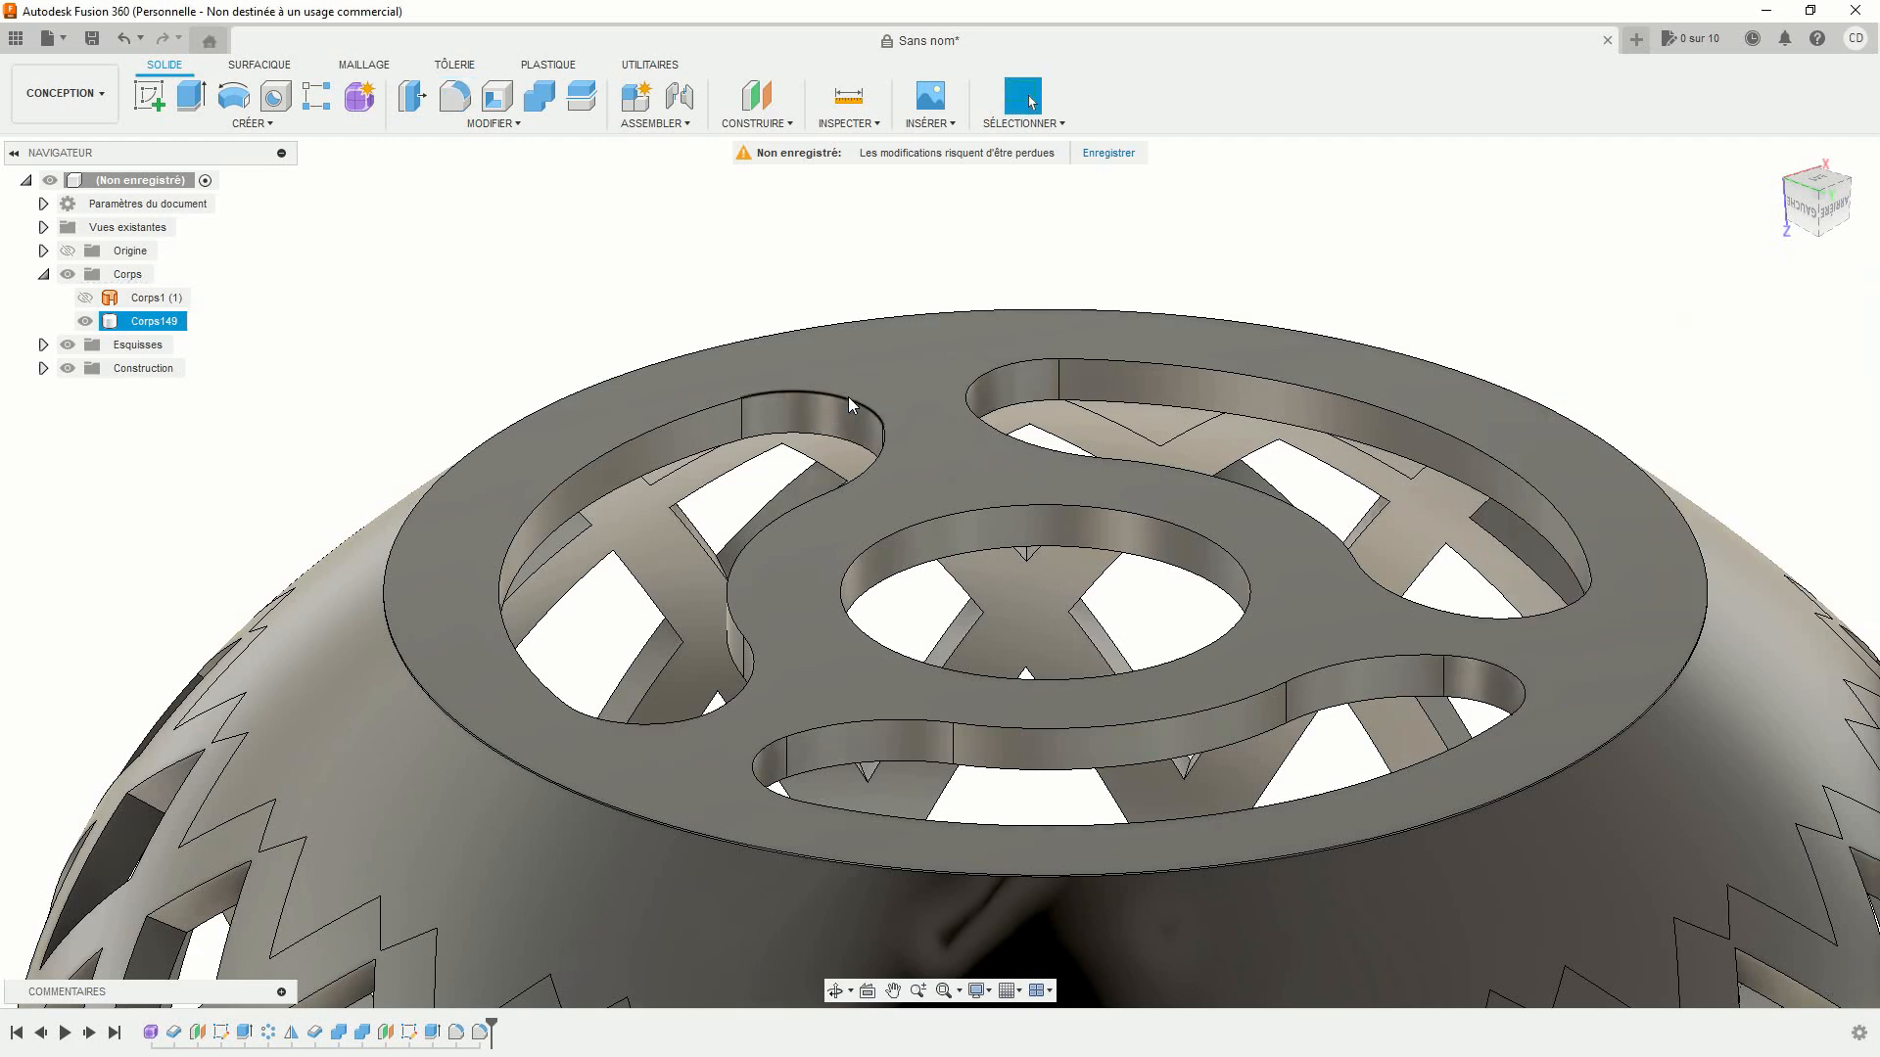
- Examine the whole lattice bowl from its base, front and open upper rim
scroll(881, 430, down, 4)
scroll(930, 558, down, 3)
middle_drag(974, 725, 884, 274)
click(884, 274)
middle_drag(915, 403, 893, 357)
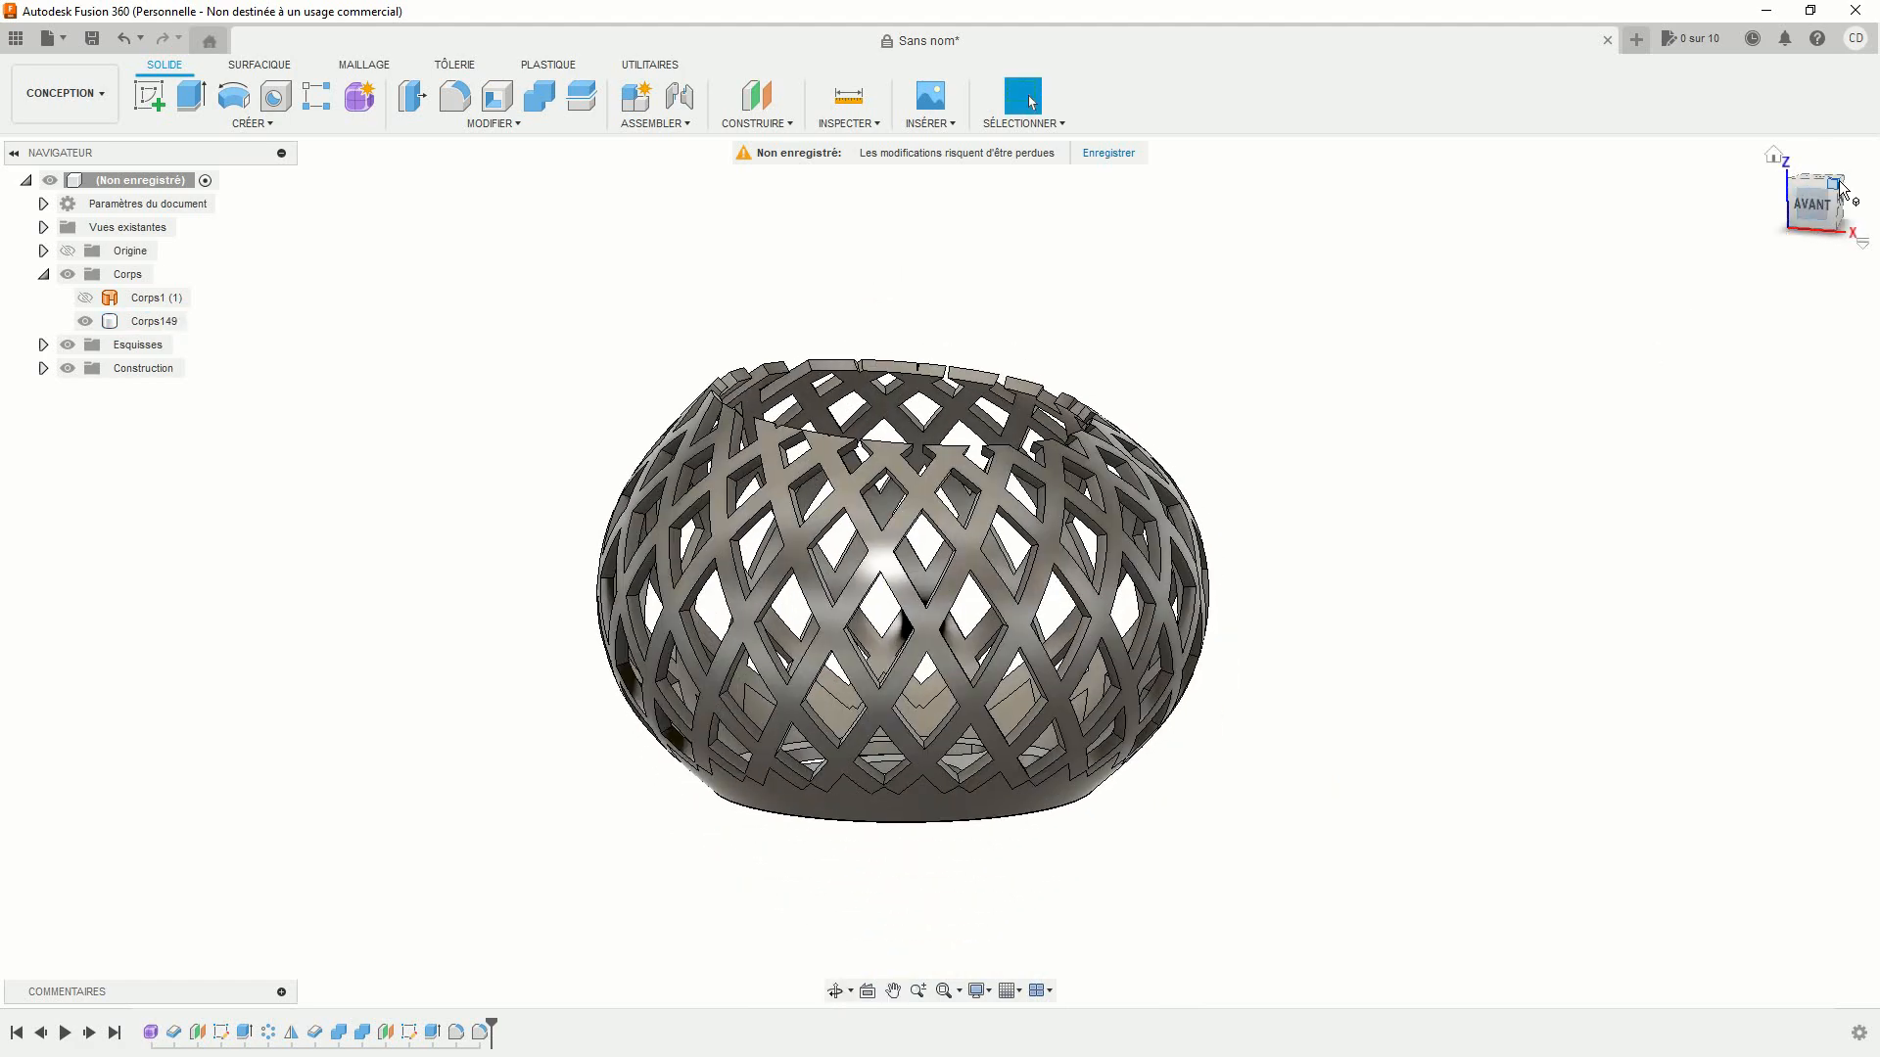
shift+middle_drag(1777, 229, 1352, 554)
middle_drag(1283, 470, 1277, 440)
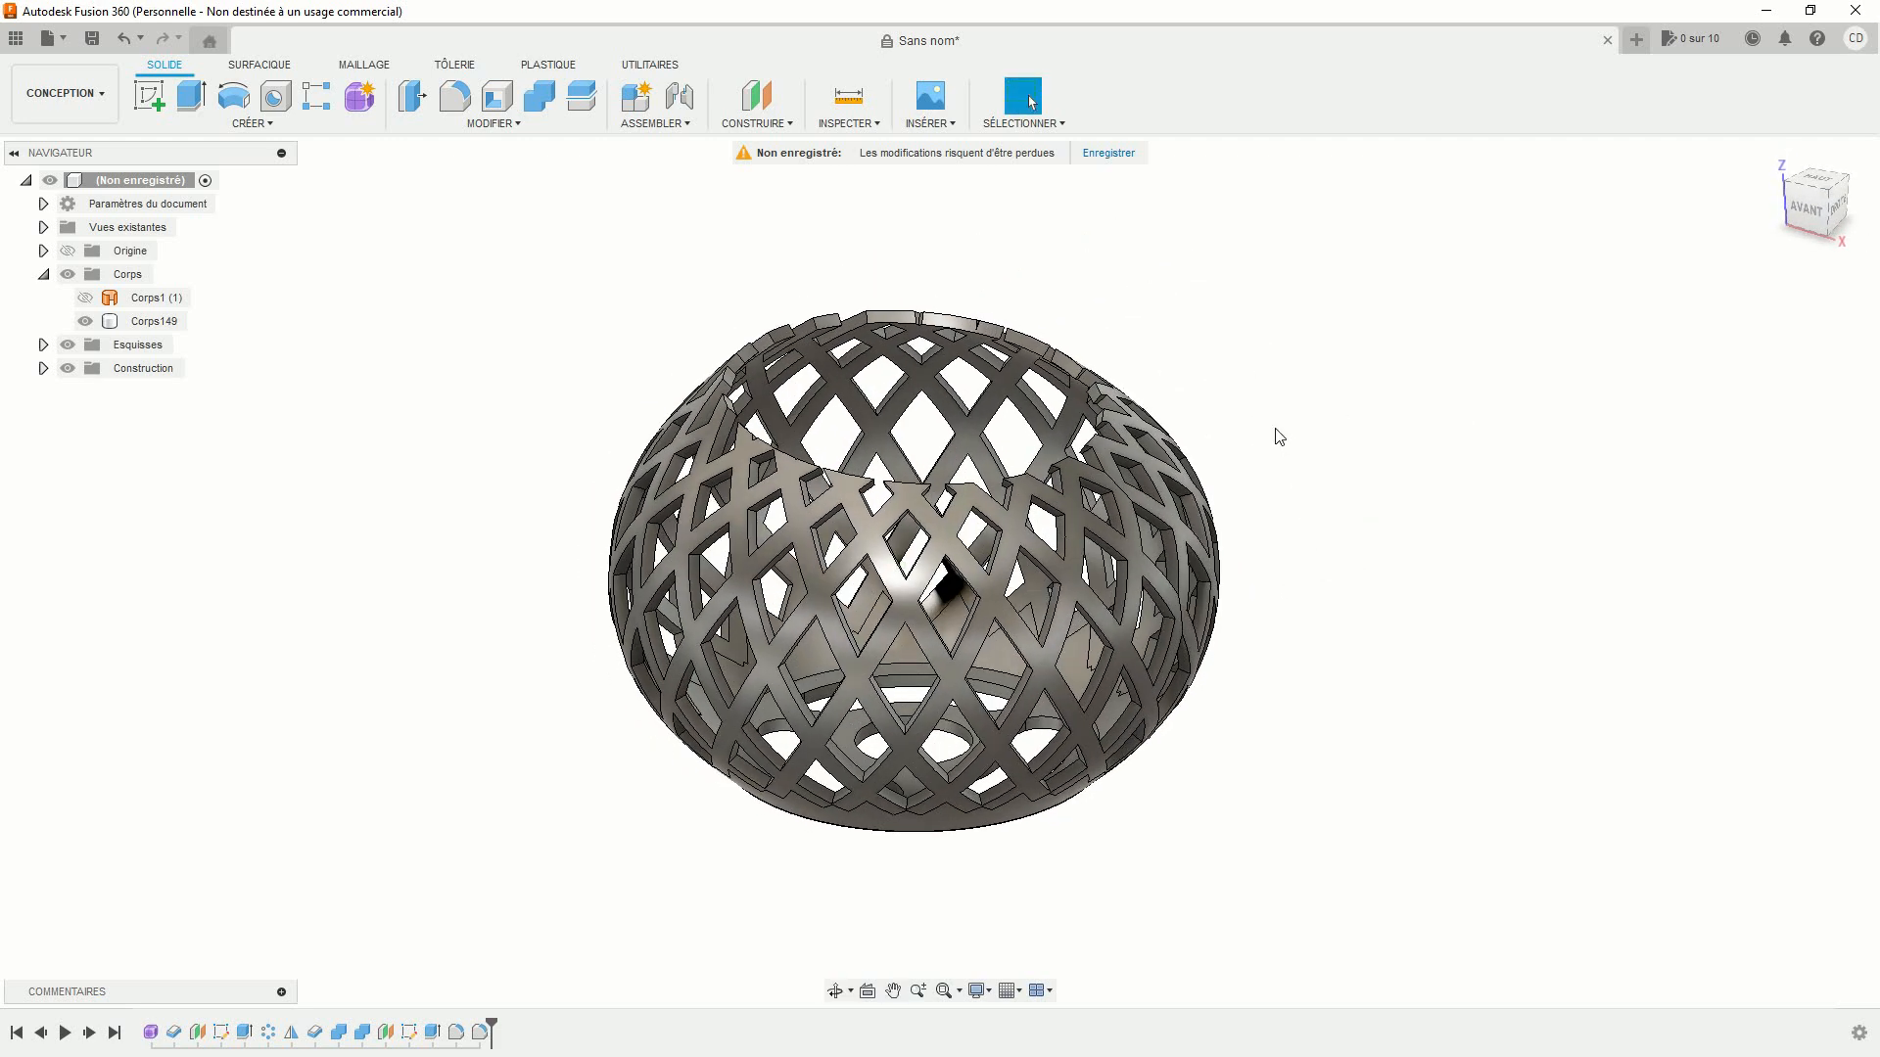
shift+middle_drag(1113, 216, 1190, 387)
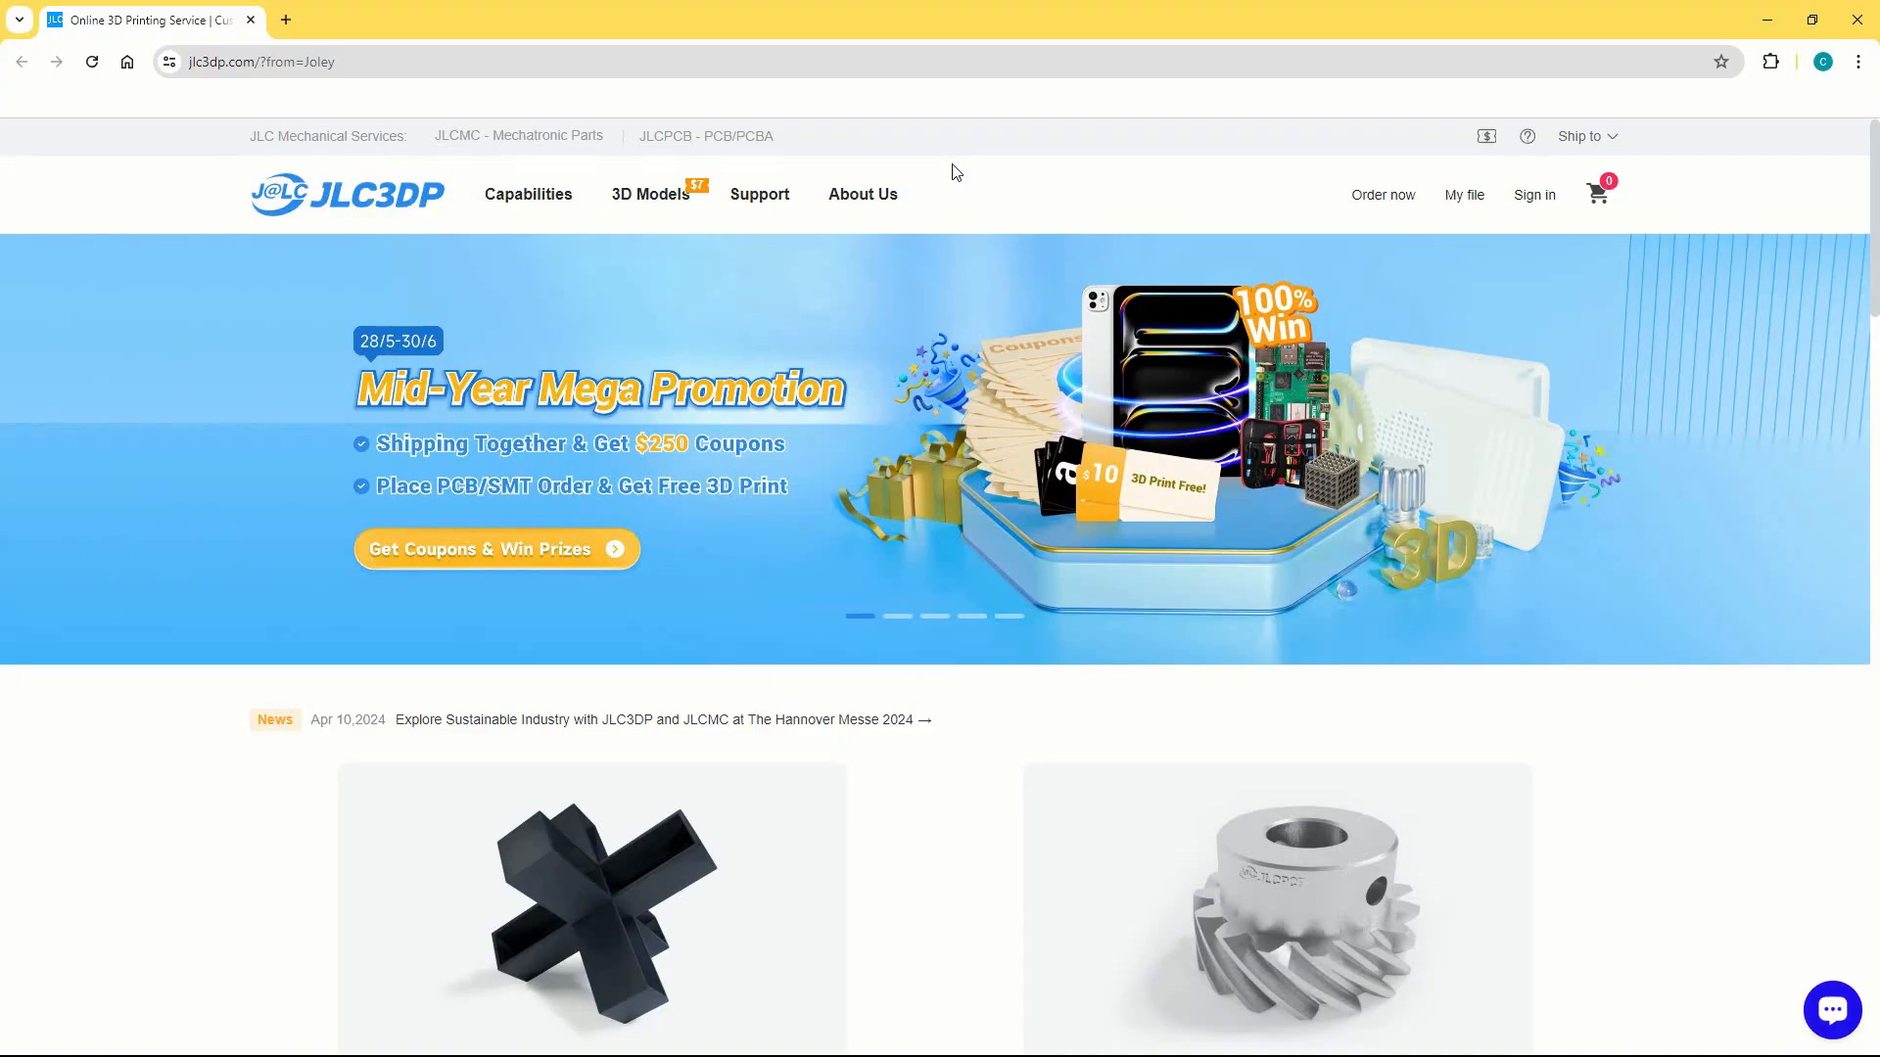
- Switch to the JLC3DP website in the browser, open the 3D printing quote page and review its technology, material and finish options
scroll(957, 173, down, 5)
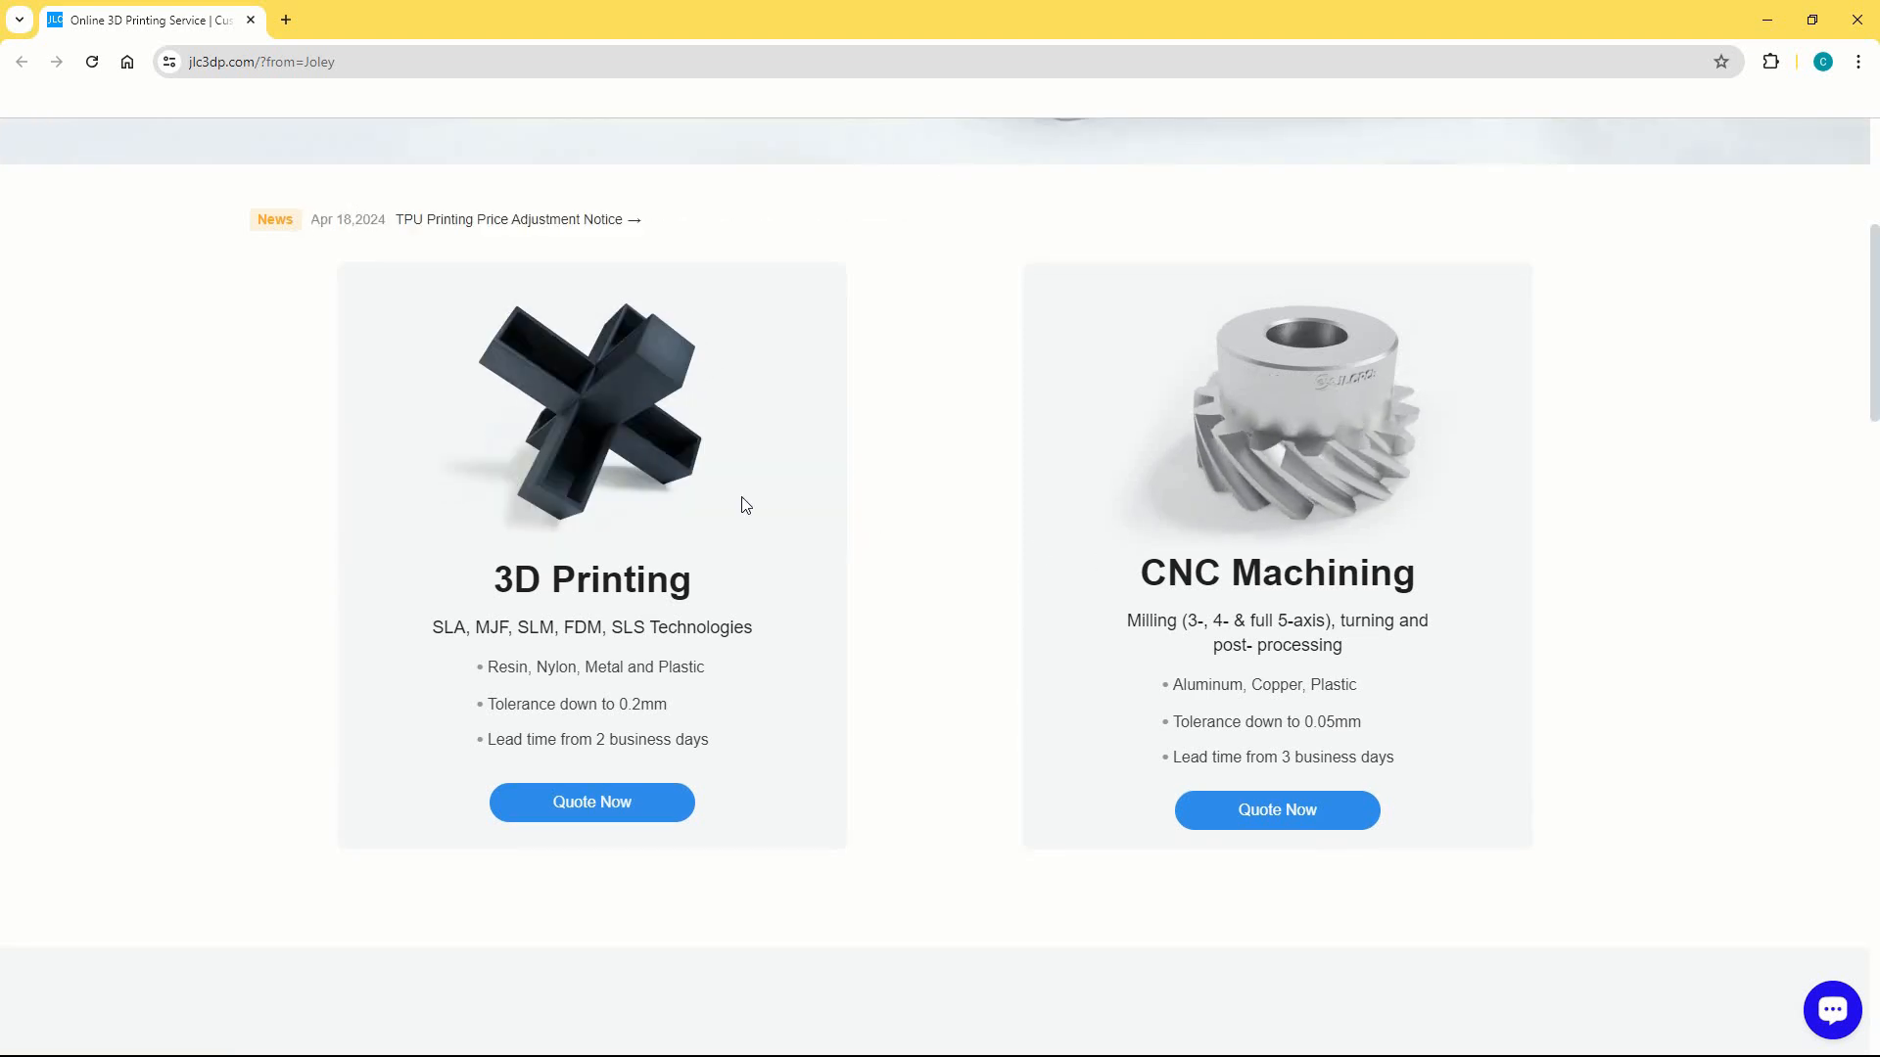
click(601, 821)
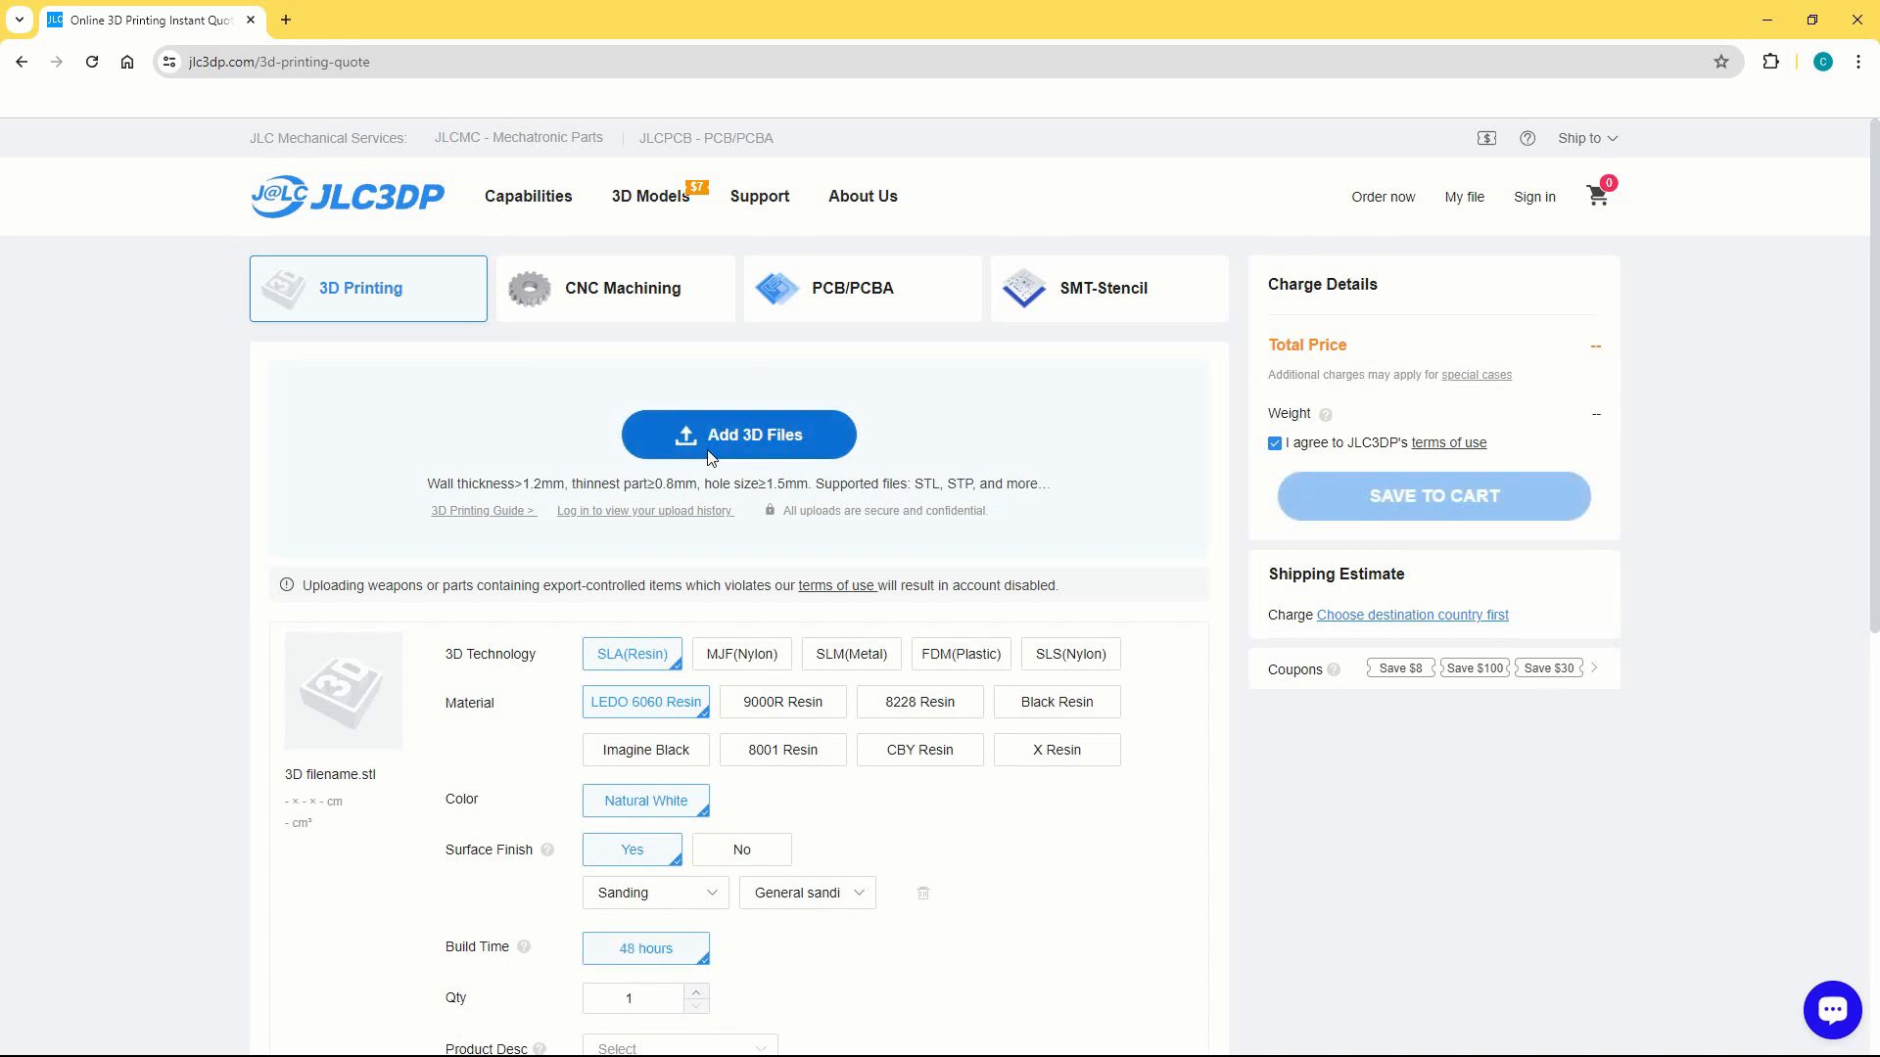
scroll(266, 769, down, 2)
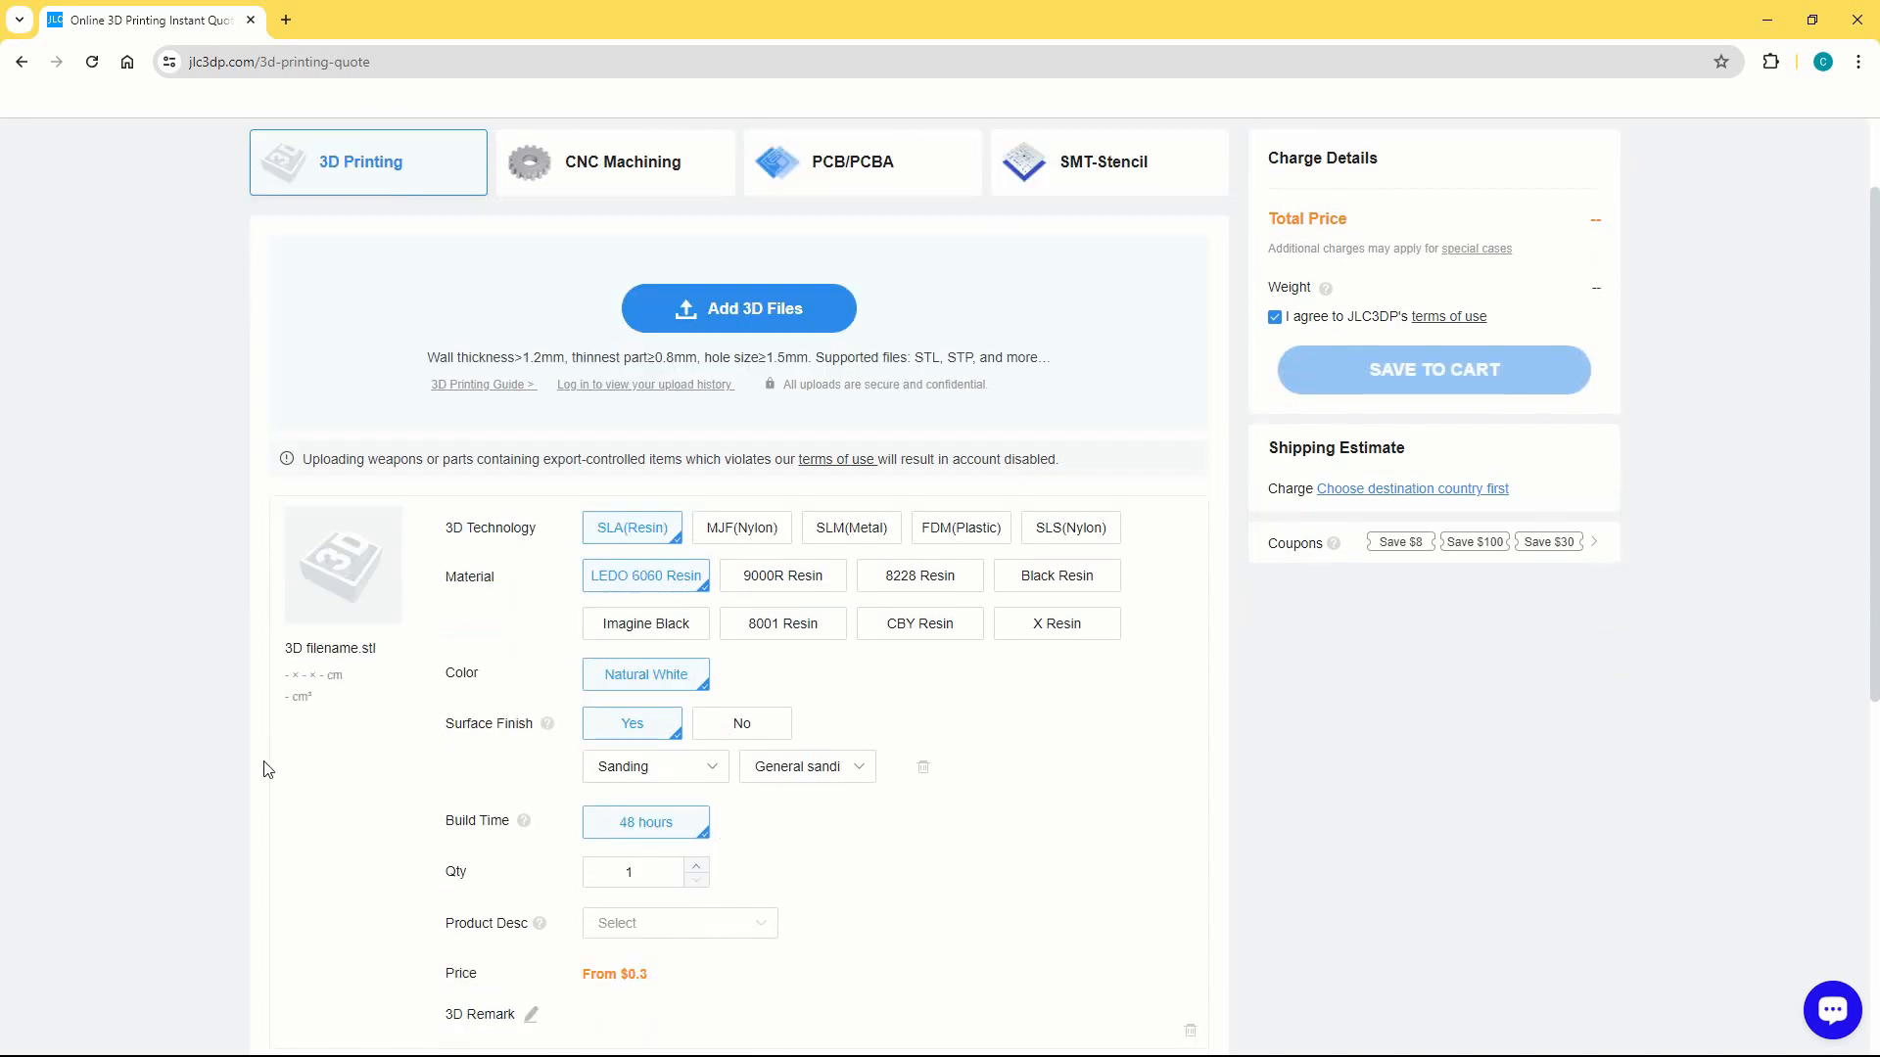
scroll(266, 769, down, 1)
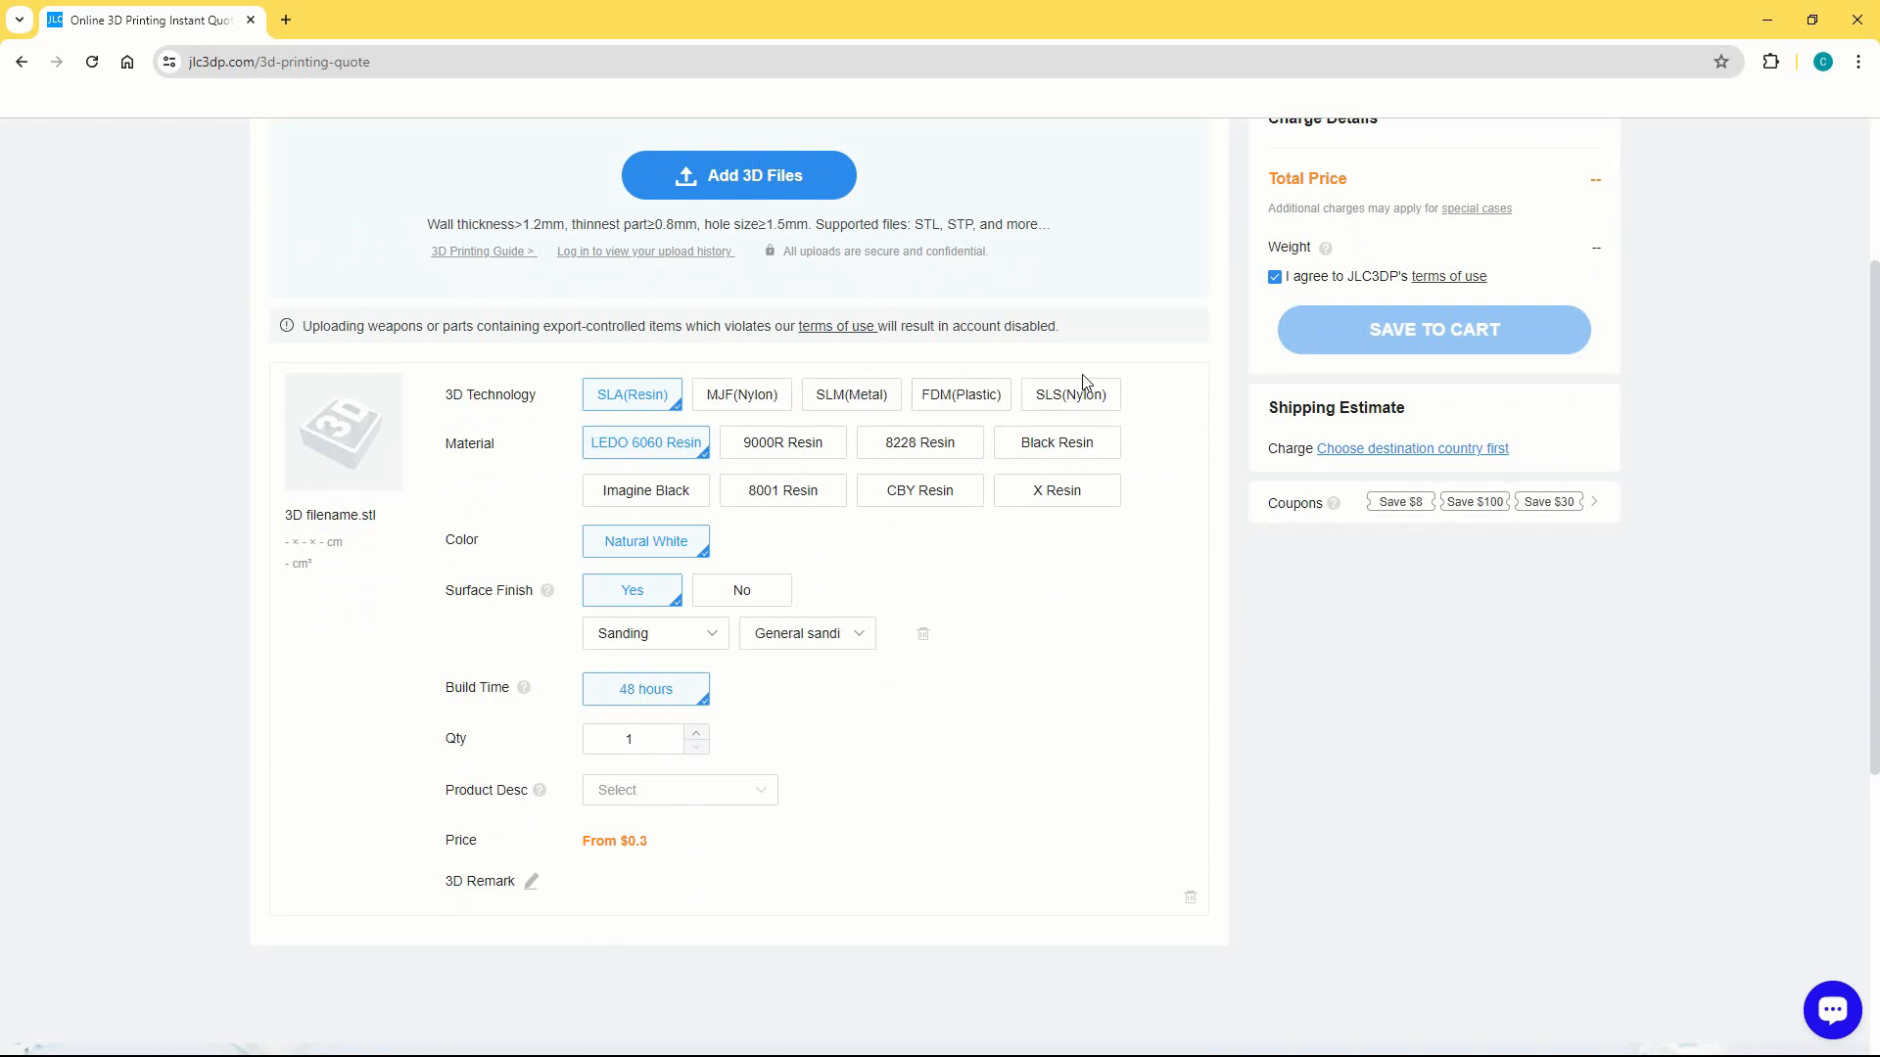
scroll(1033, 784, down, 1)
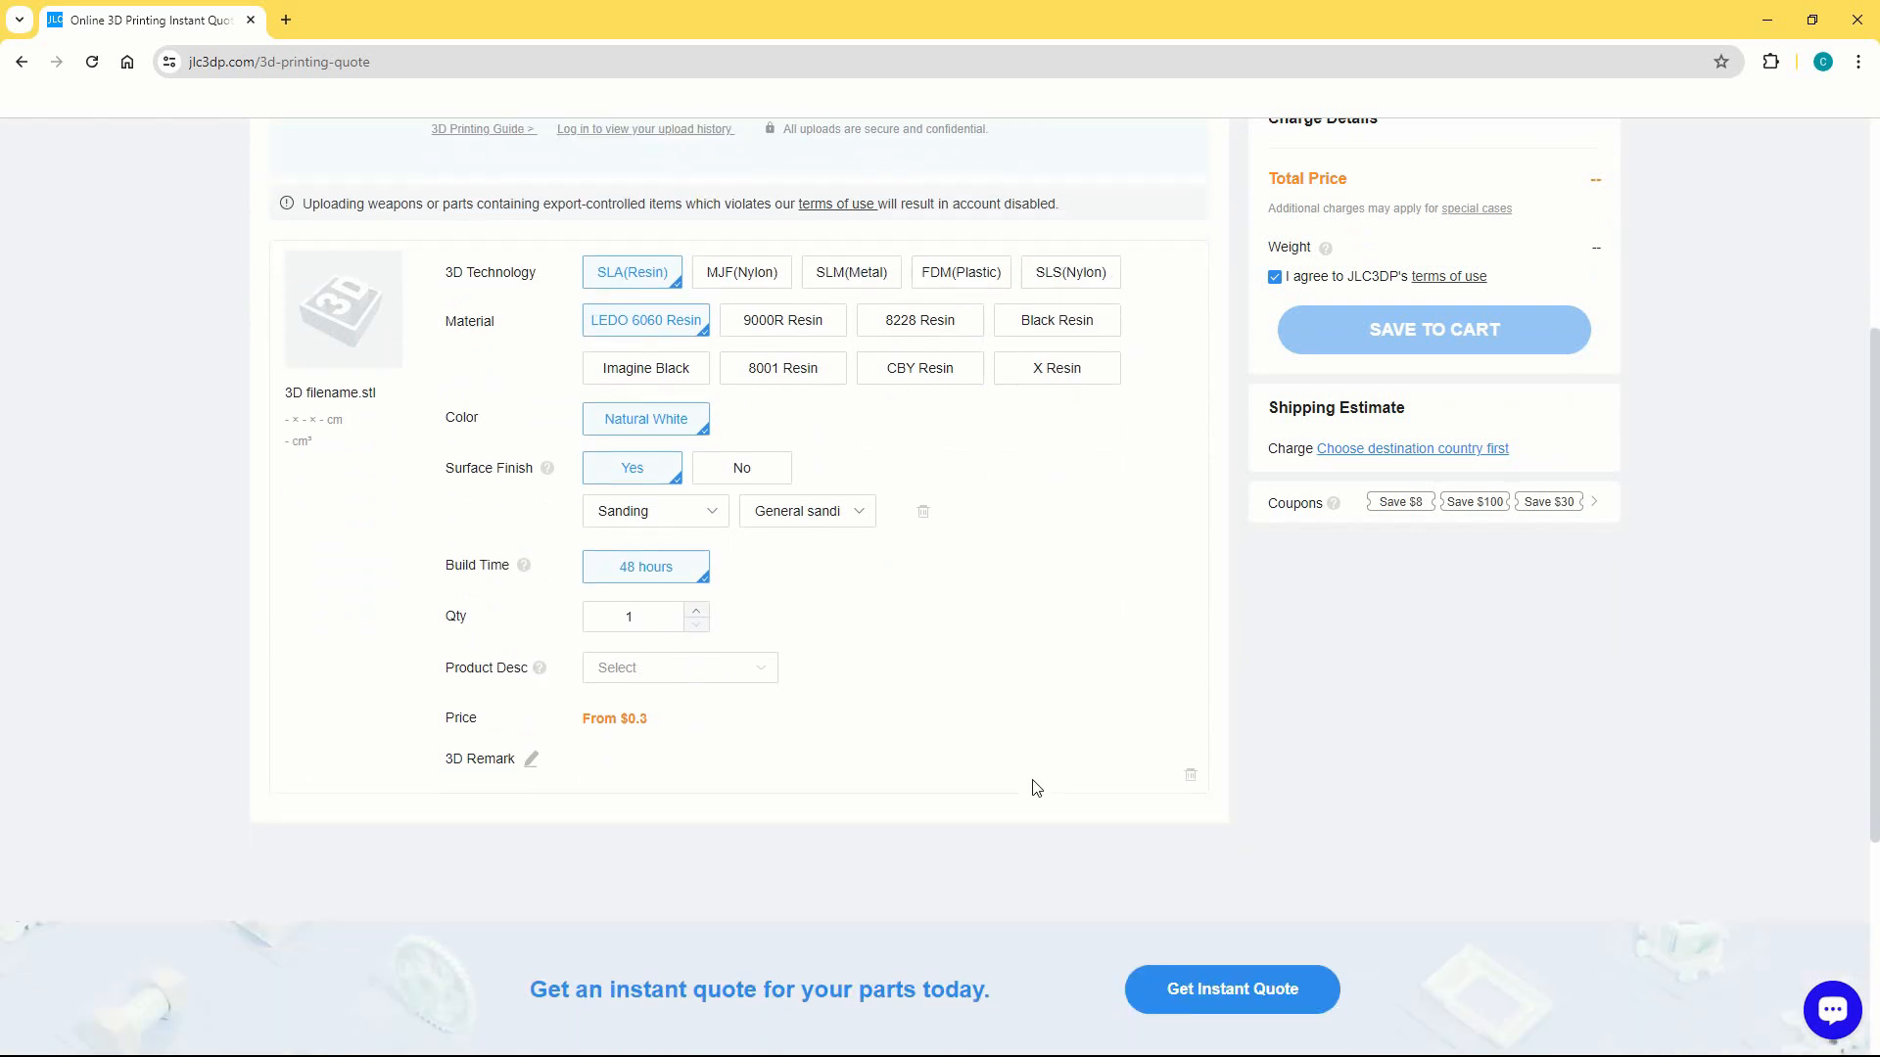
scroll(1037, 788, up, 2)
scroll(1037, 788, up, 2)
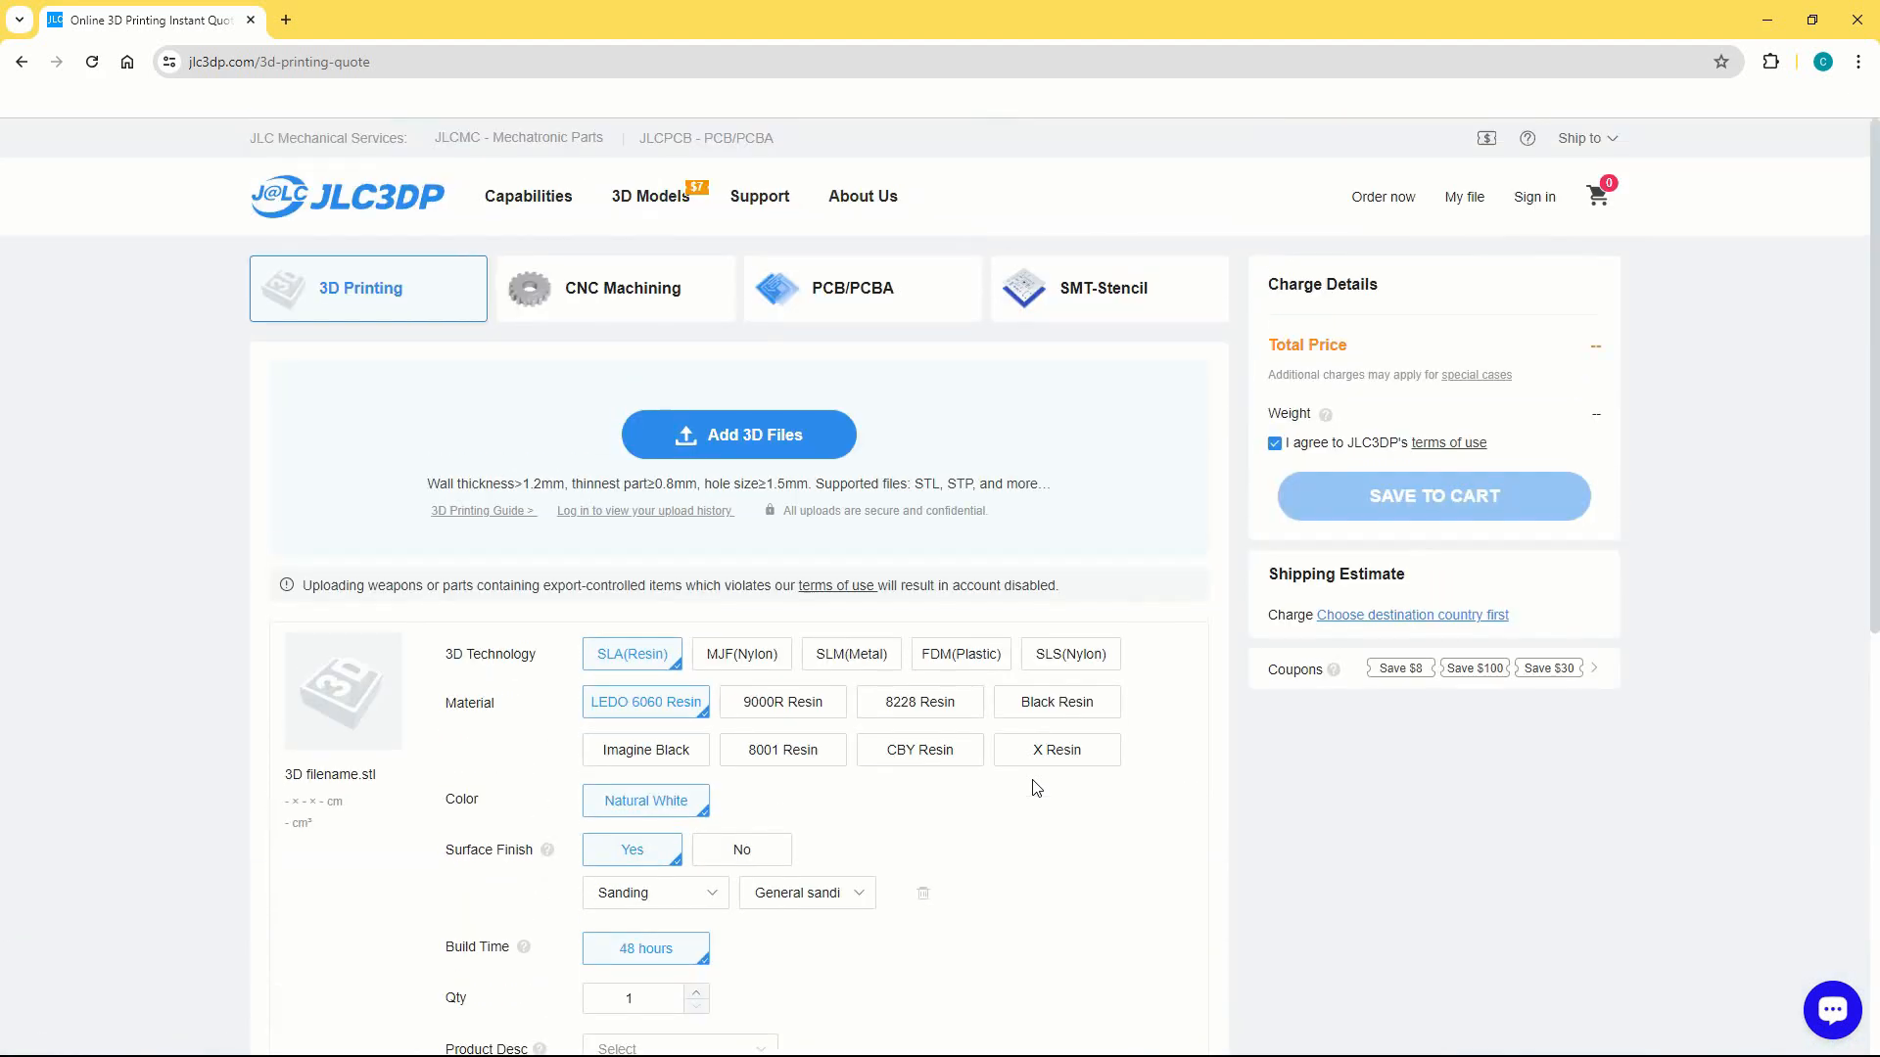
- Upload Lustre.stl from the Fichier 3D folder for a printing quote and view its print options and price
click(701, 437)
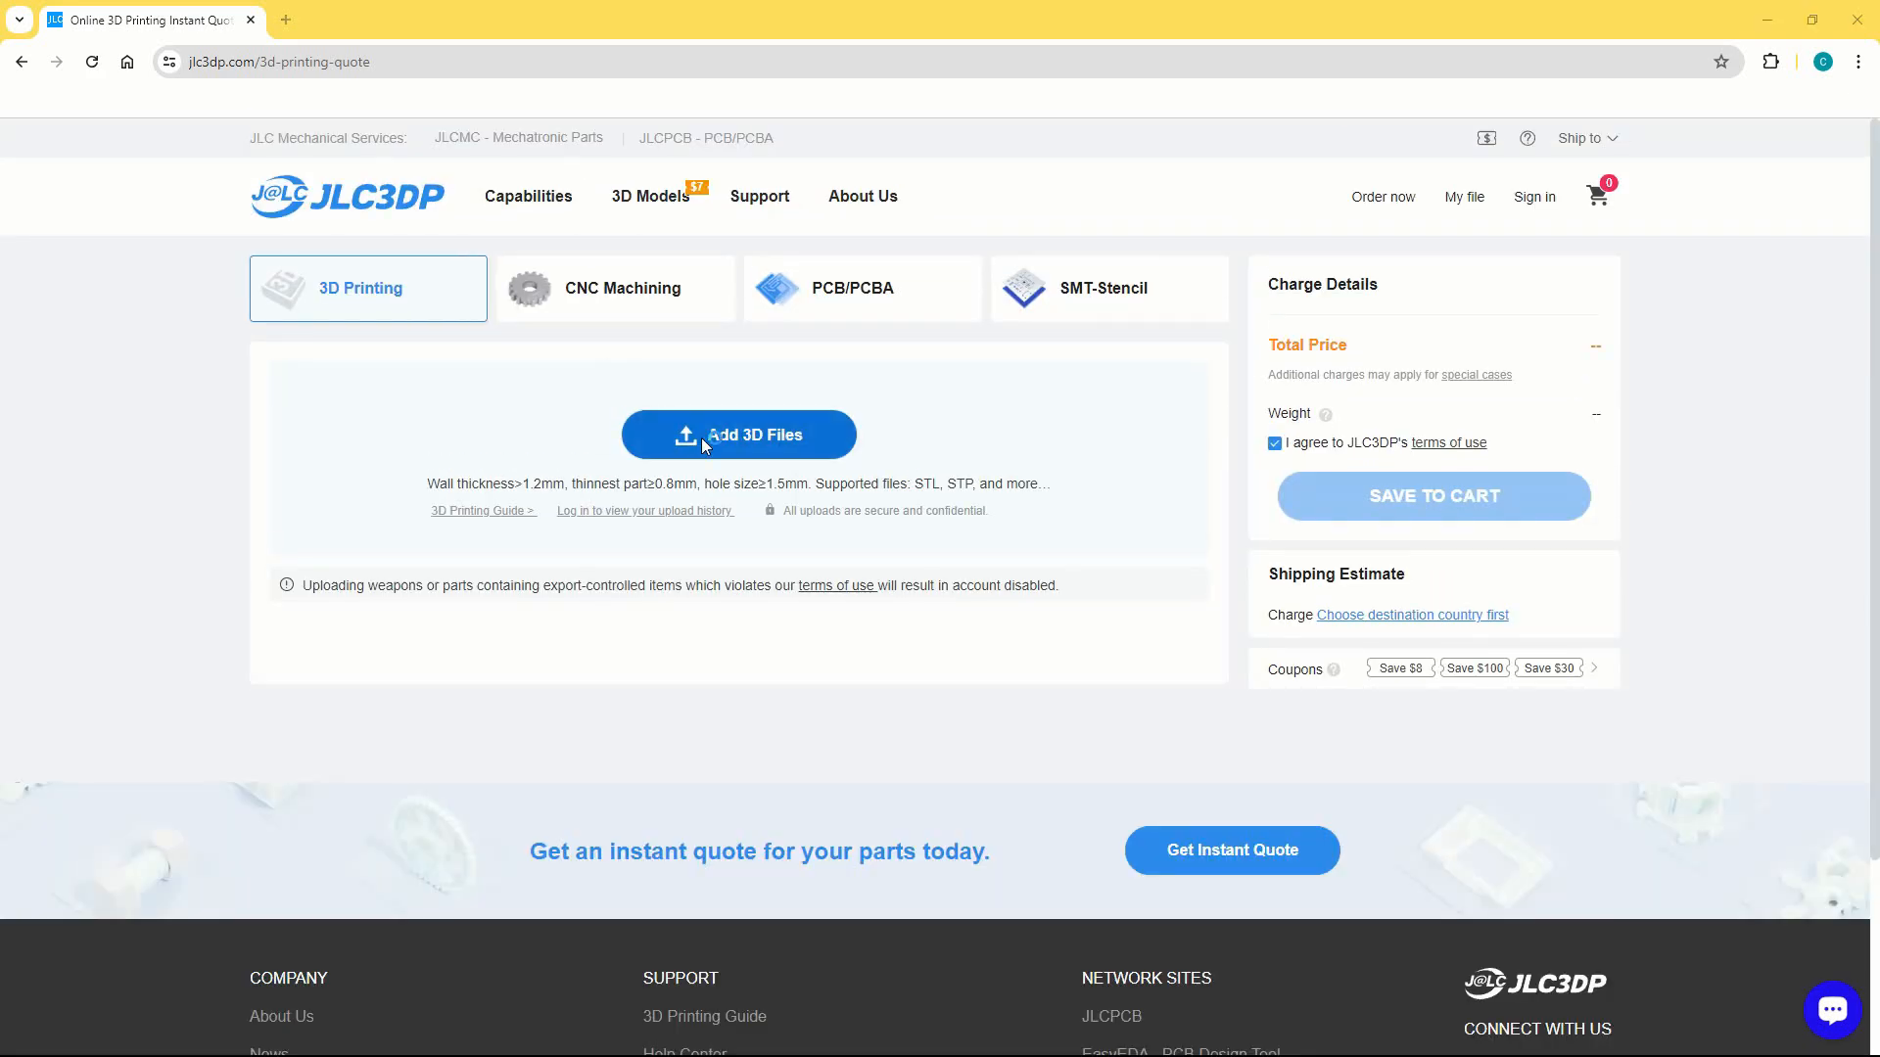
click(218, 156)
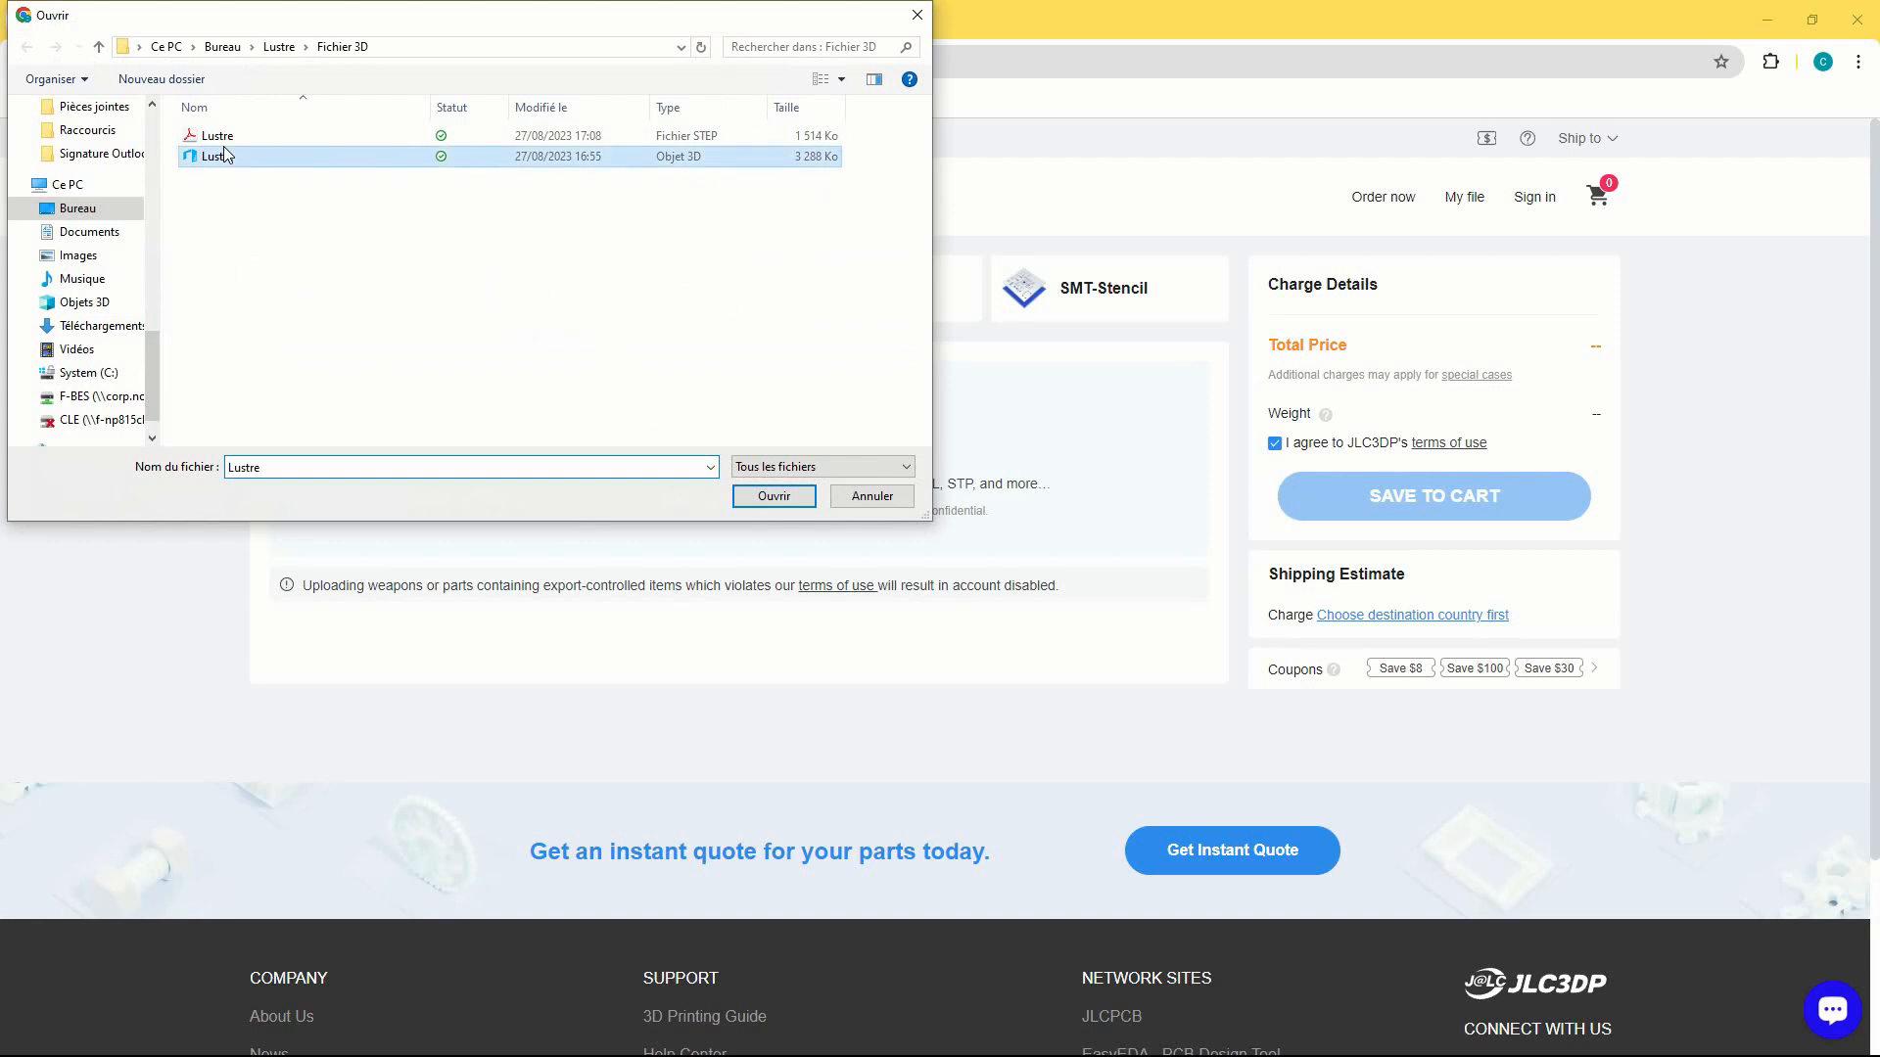
double_click(223, 154)
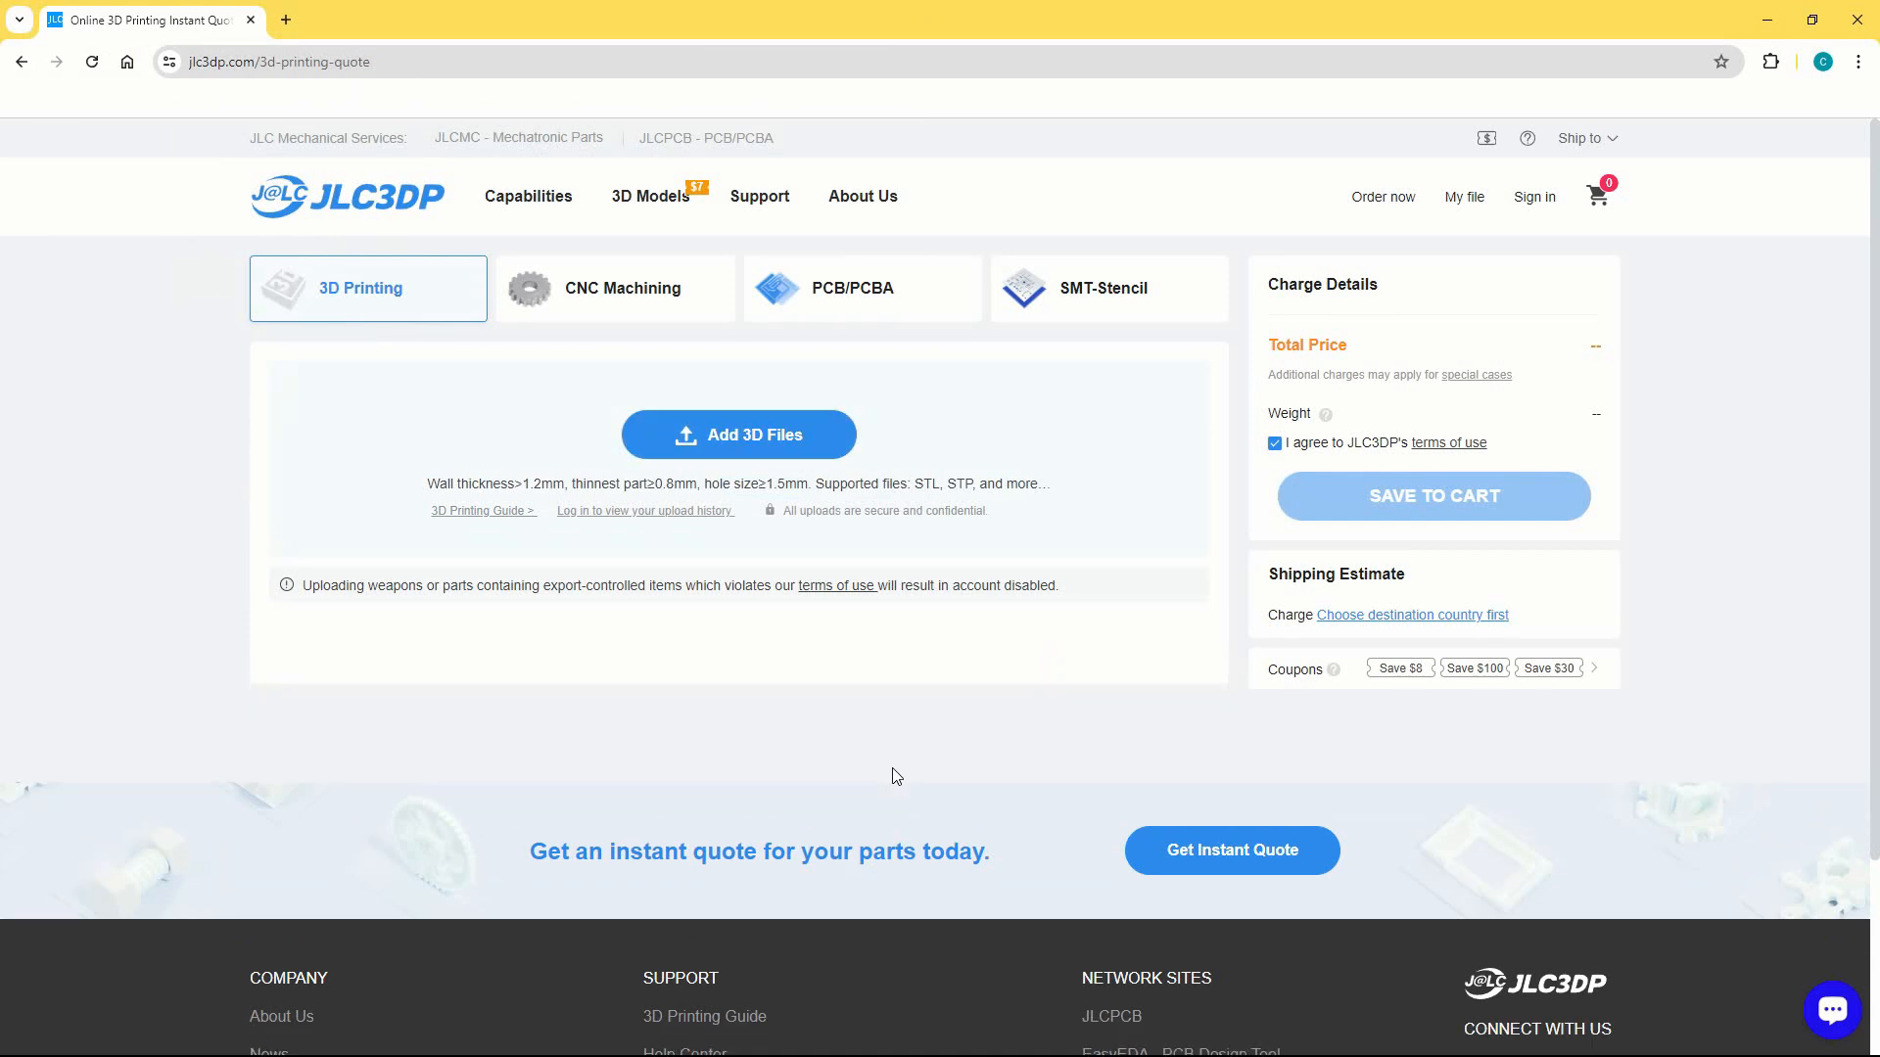
scroll(892, 776, down, 1)
scroll(892, 776, down, 2)
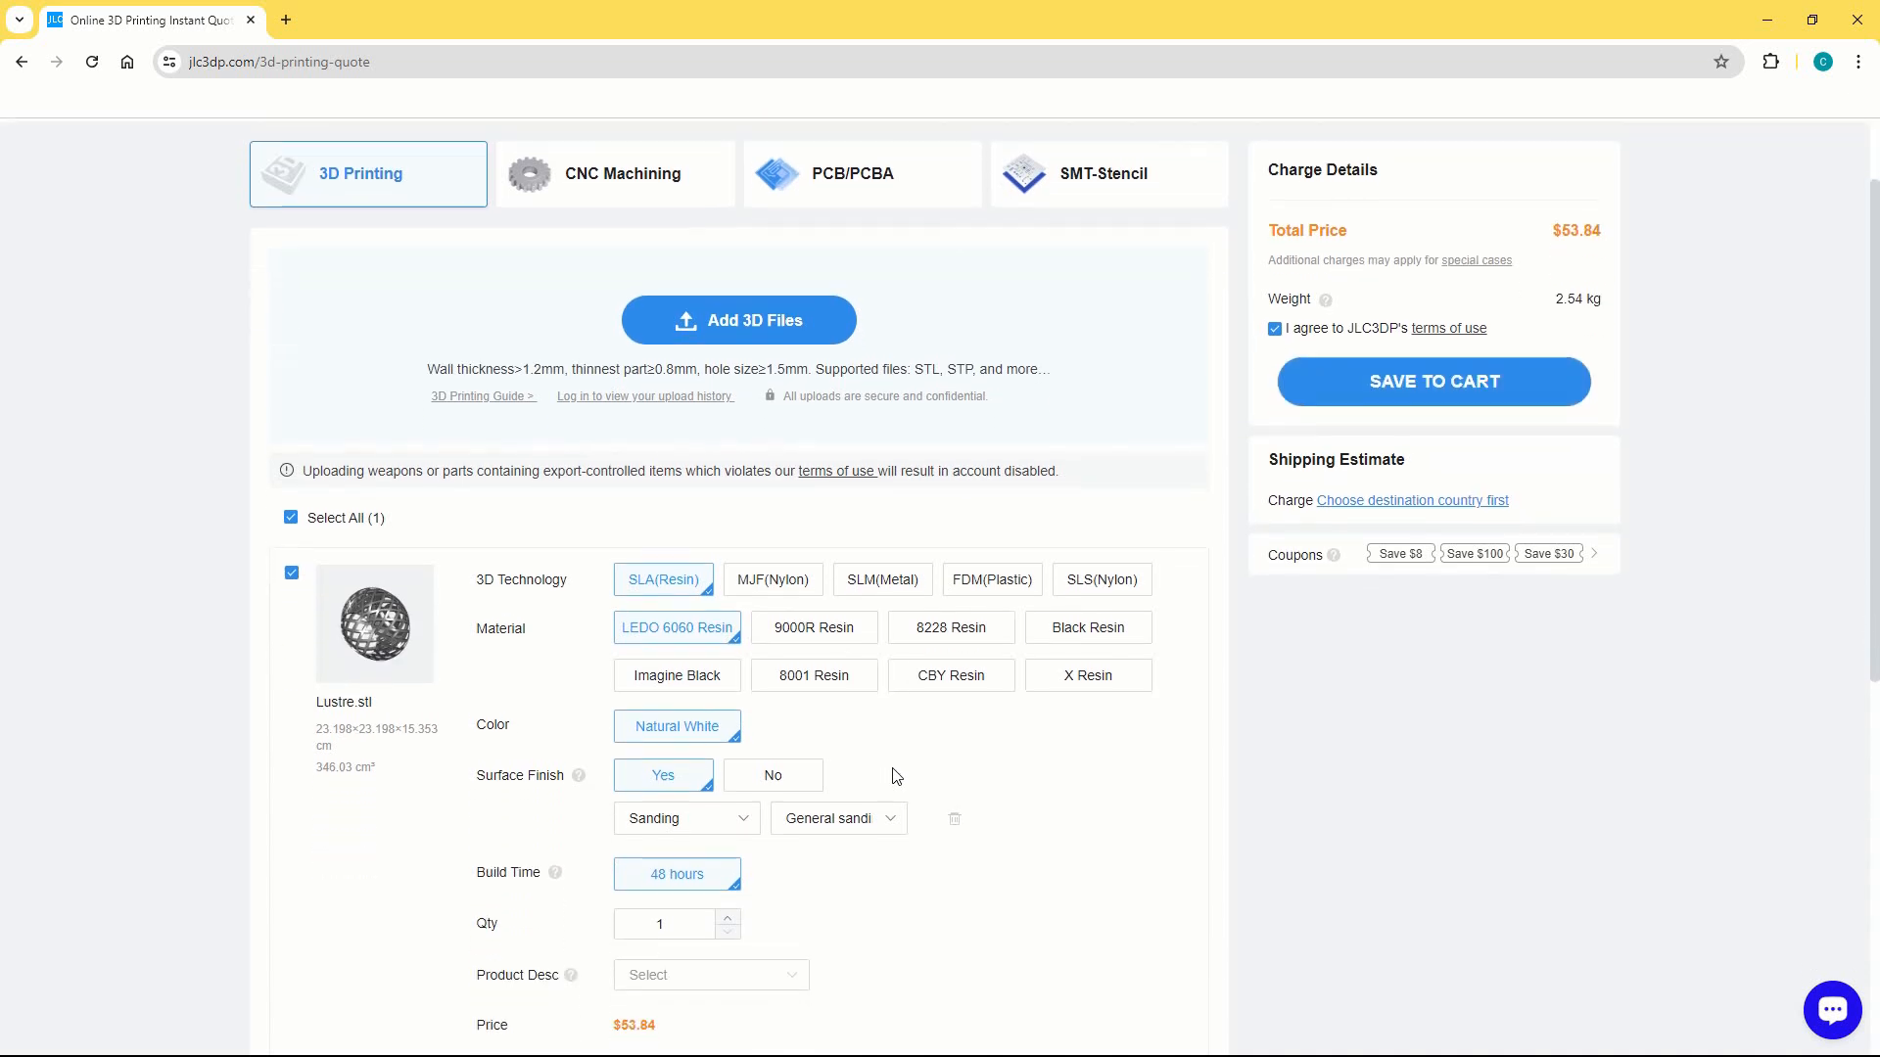
scroll(891, 776, down, 1)
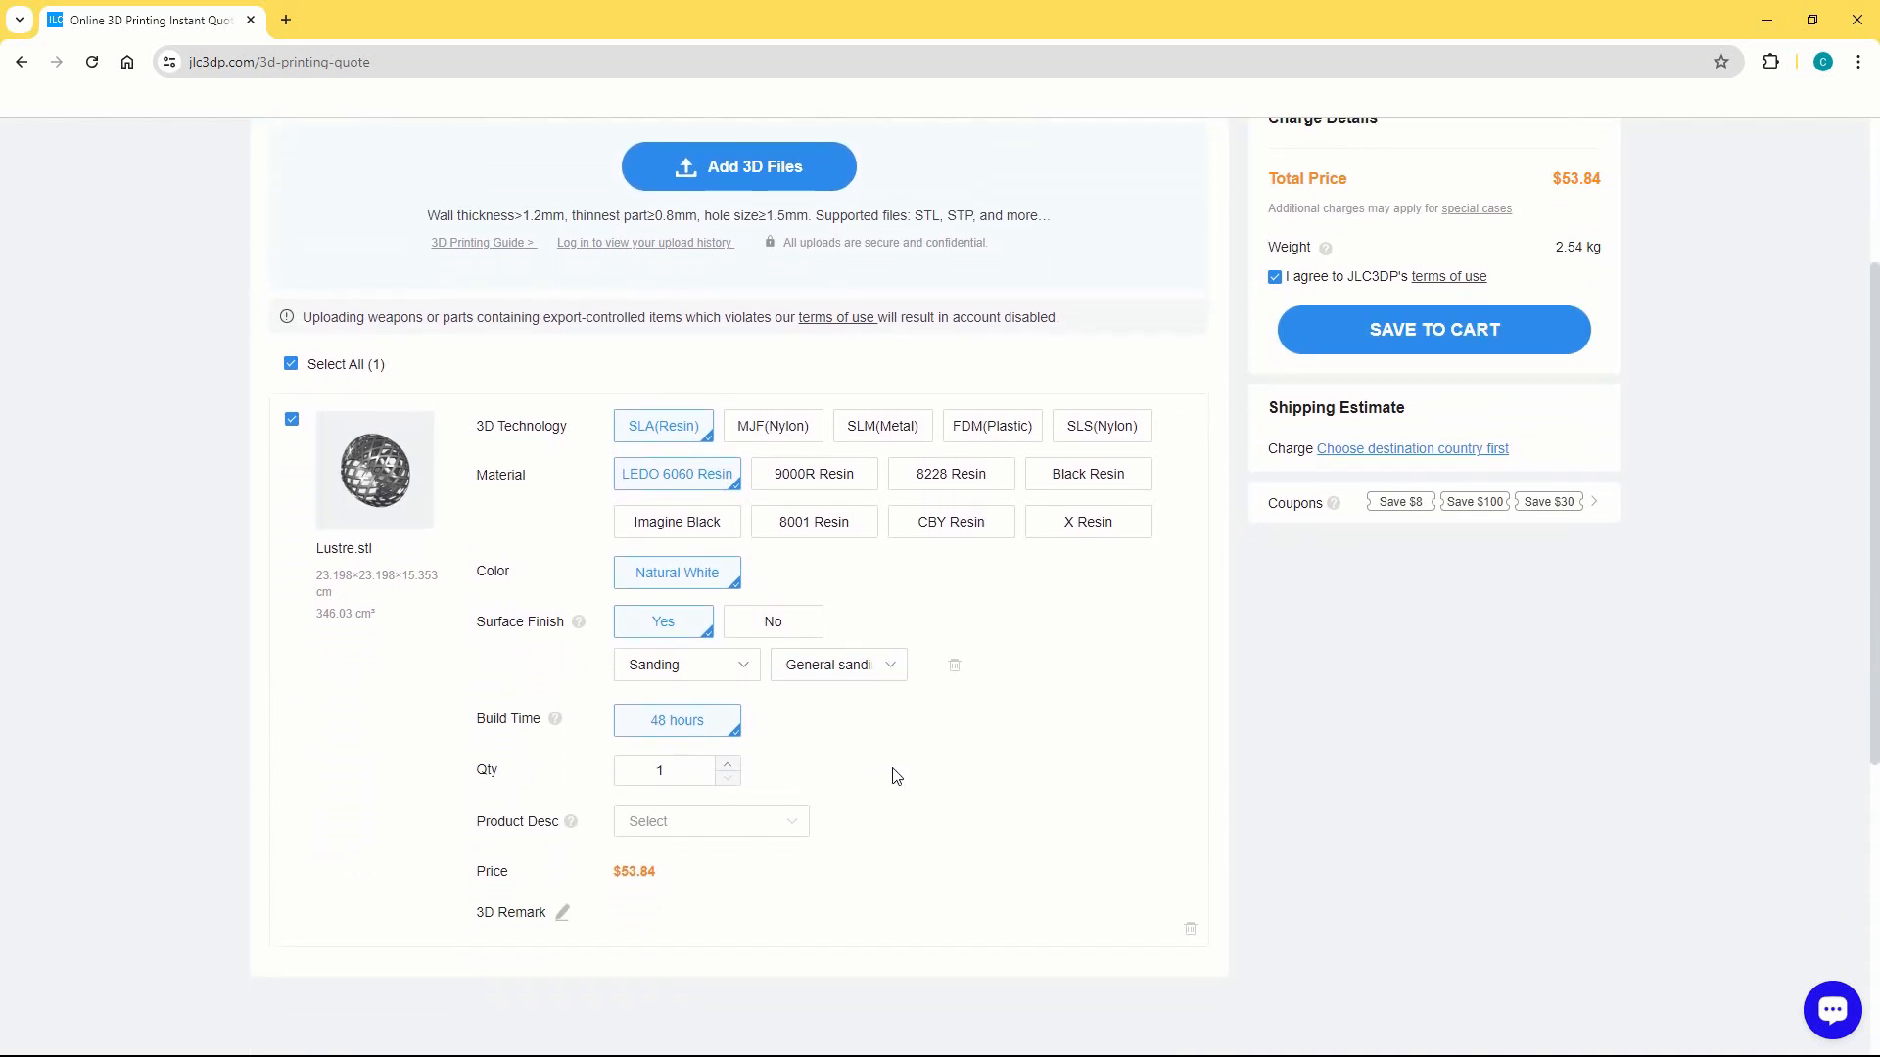